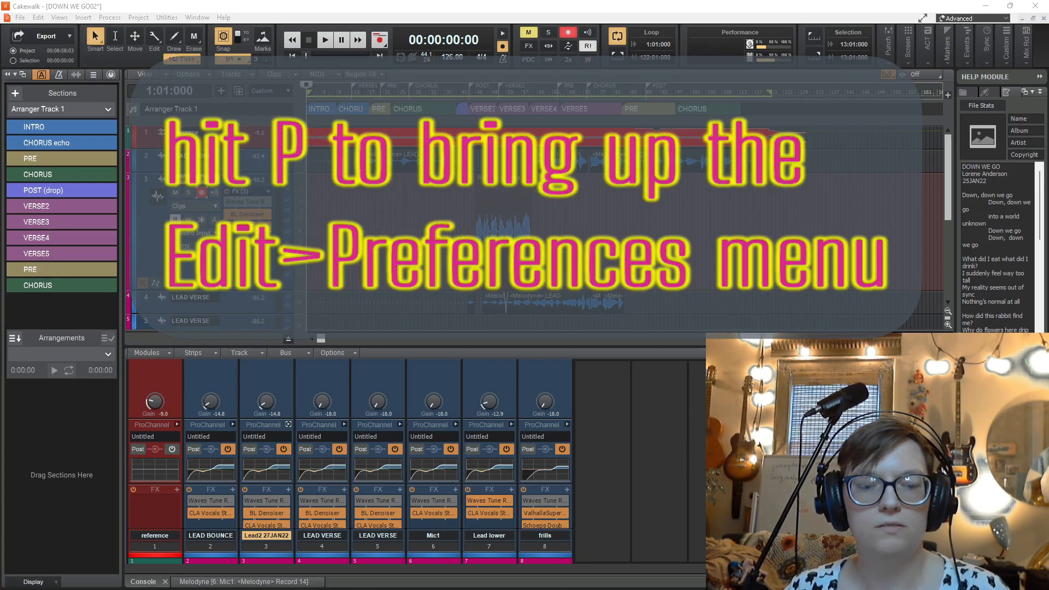
Step: Place the playhead at measure 31 and open the Preferences
click(421, 267)
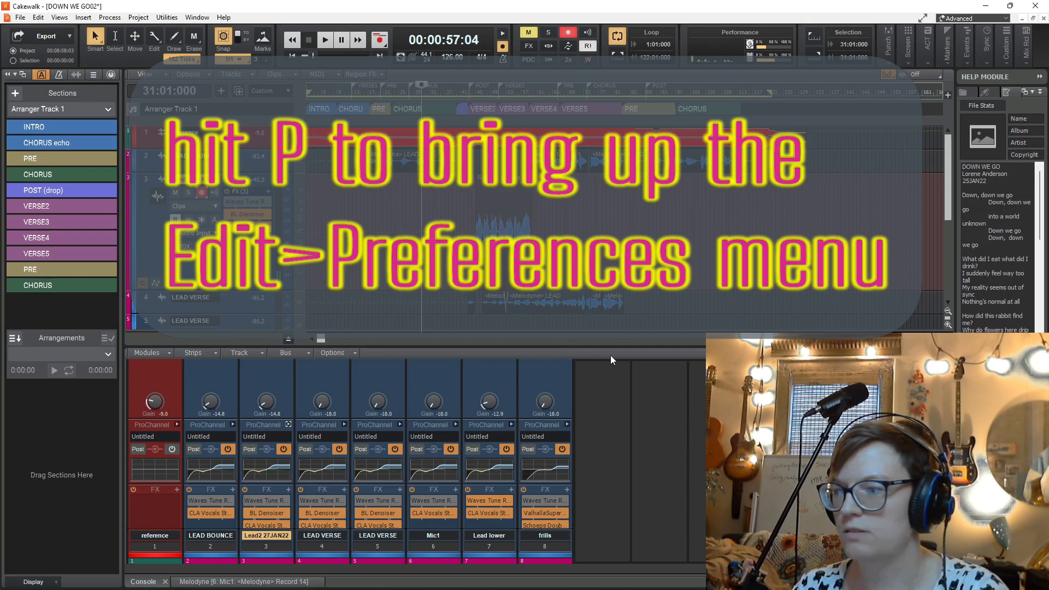
key(p)
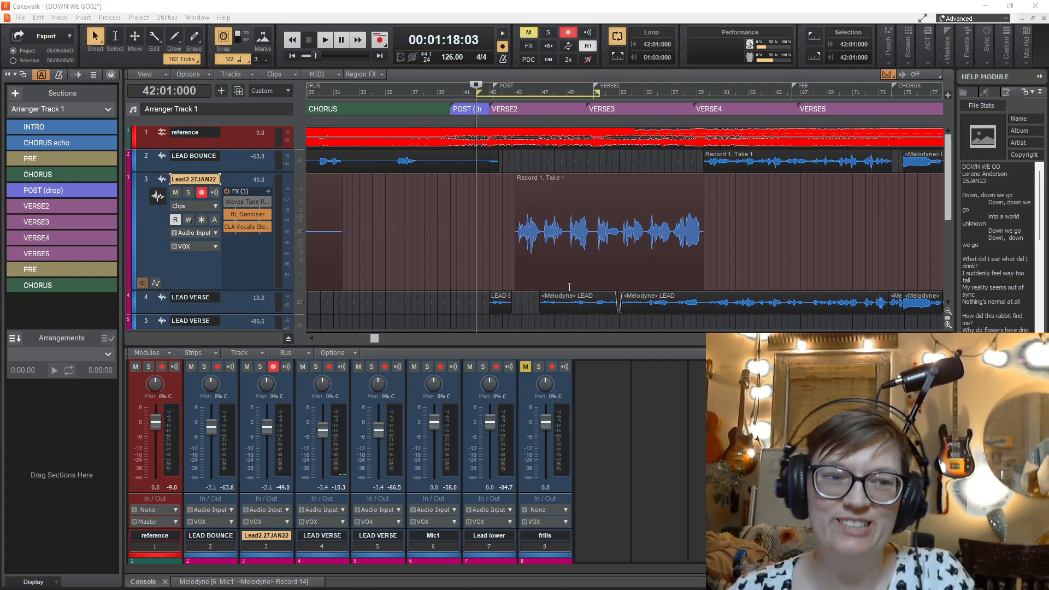
Step: Record looped vocal takes on the armed Lead2 27JAN22 track within the loop from 42:01:000 to 51:03:000
key(space)
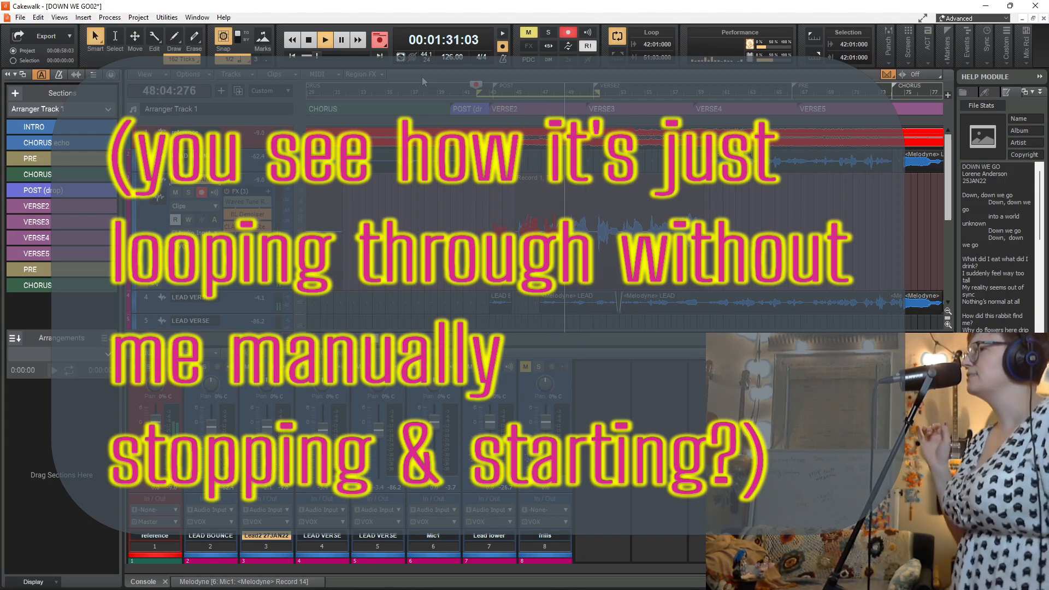
key(space)
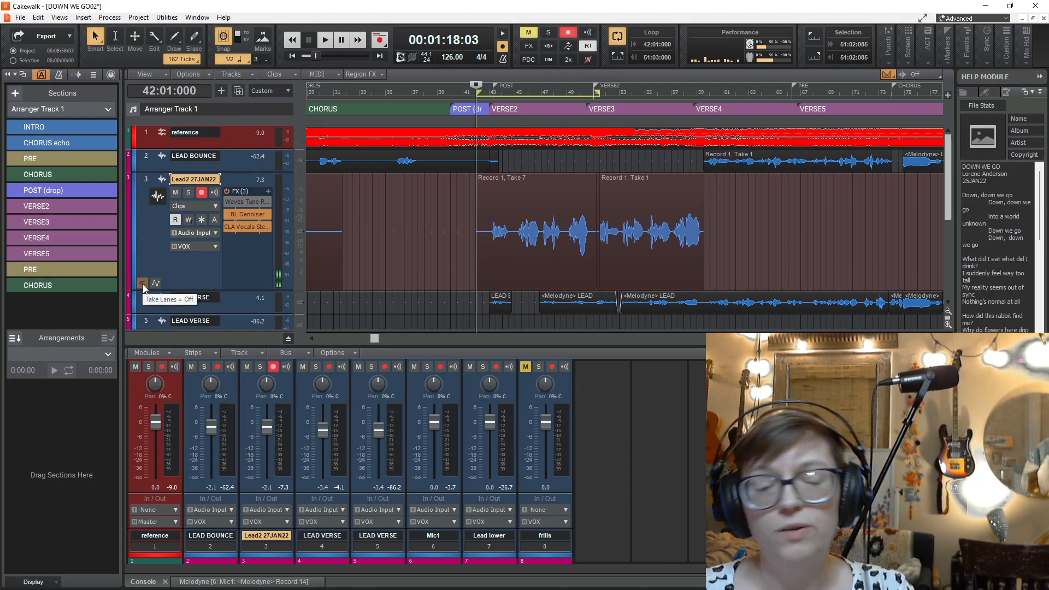
Step: Show the take lanes of the Lead2 27JAN22 track and enlarge the track view so more lanes fit
click(143, 284)
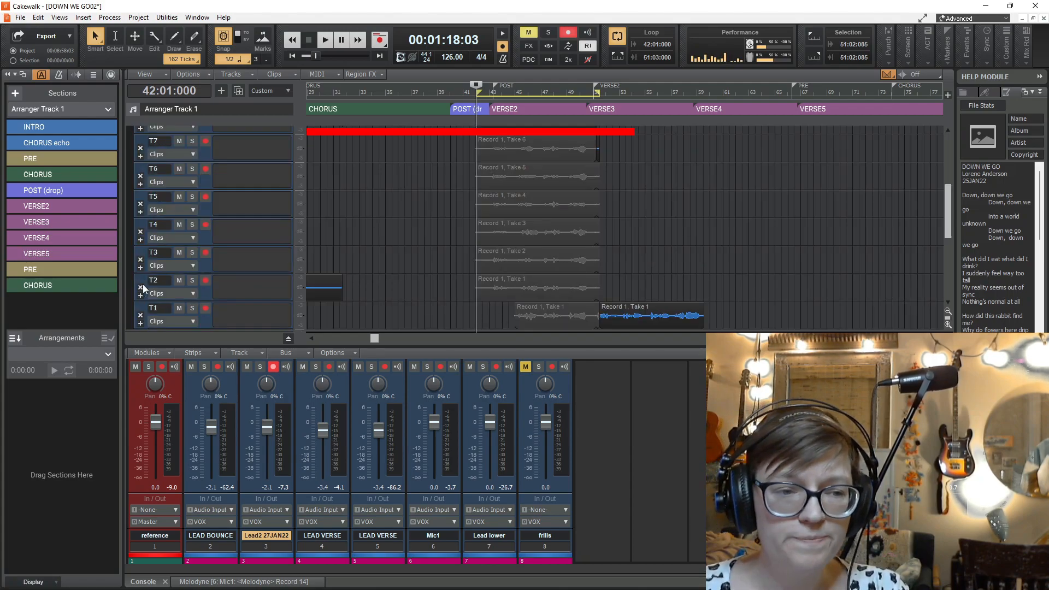
drag(594, 349, 600, 484)
scroll(344, 275, up, 4)
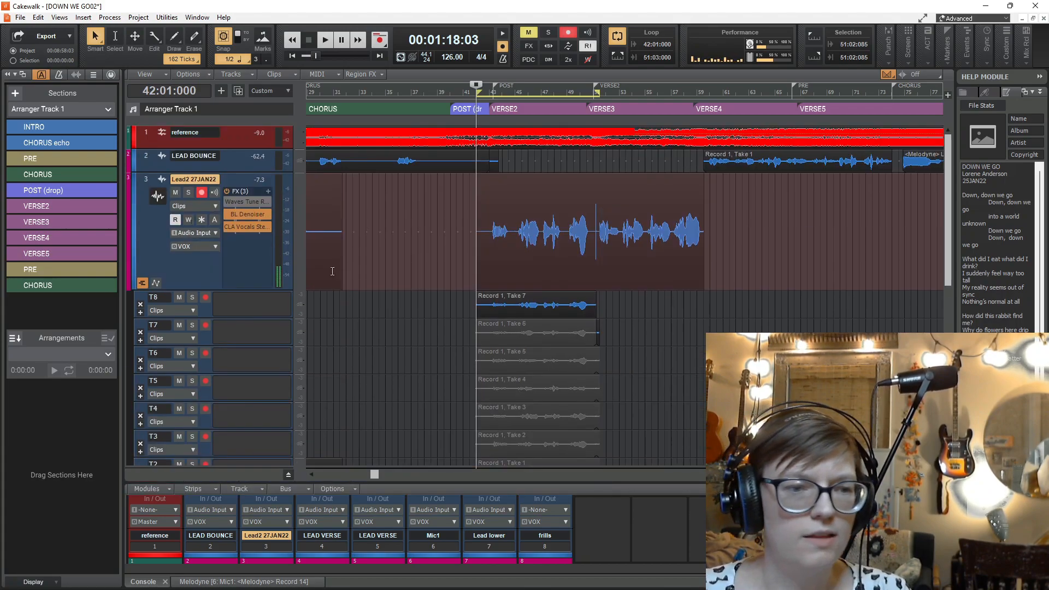
click(142, 283)
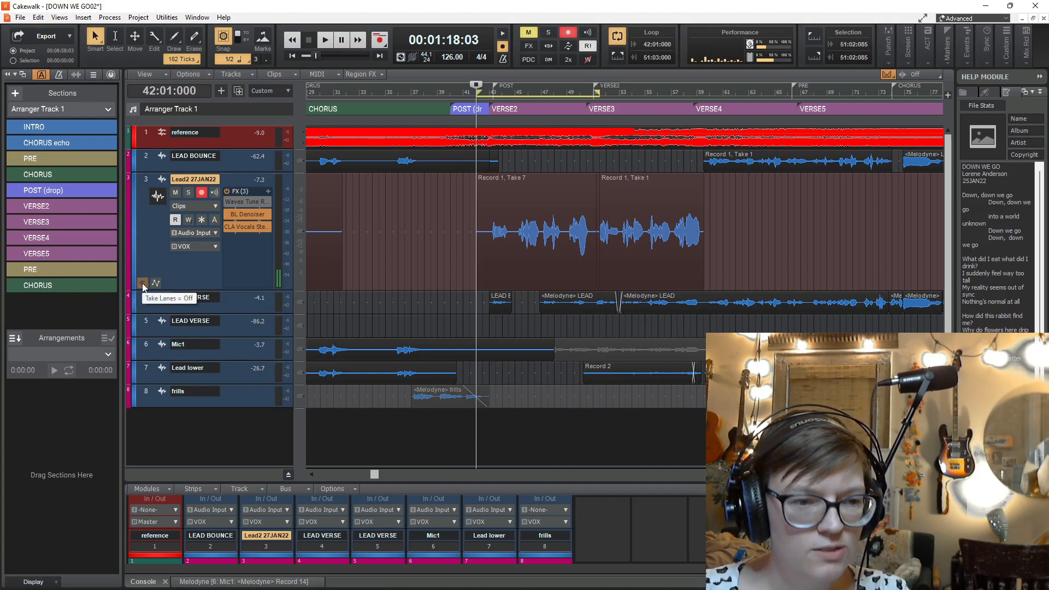
click(142, 283)
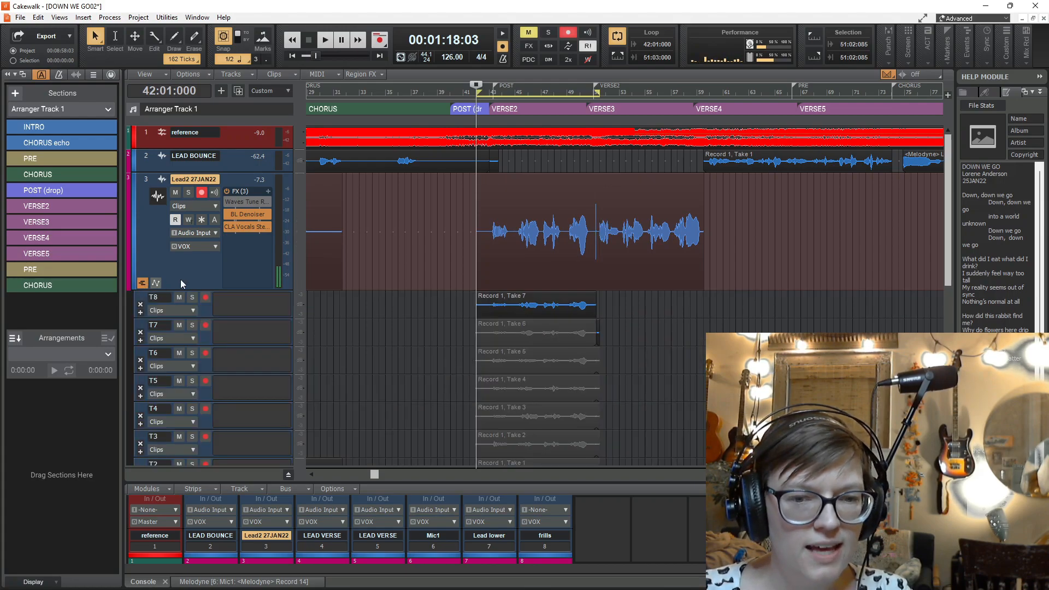
Step: Look over take lanes T1 to T8 of the Lead2 27JAN22 track and hide the lanes again
scroll(400, 358, down, 3)
scroll(401, 359, down, 3)
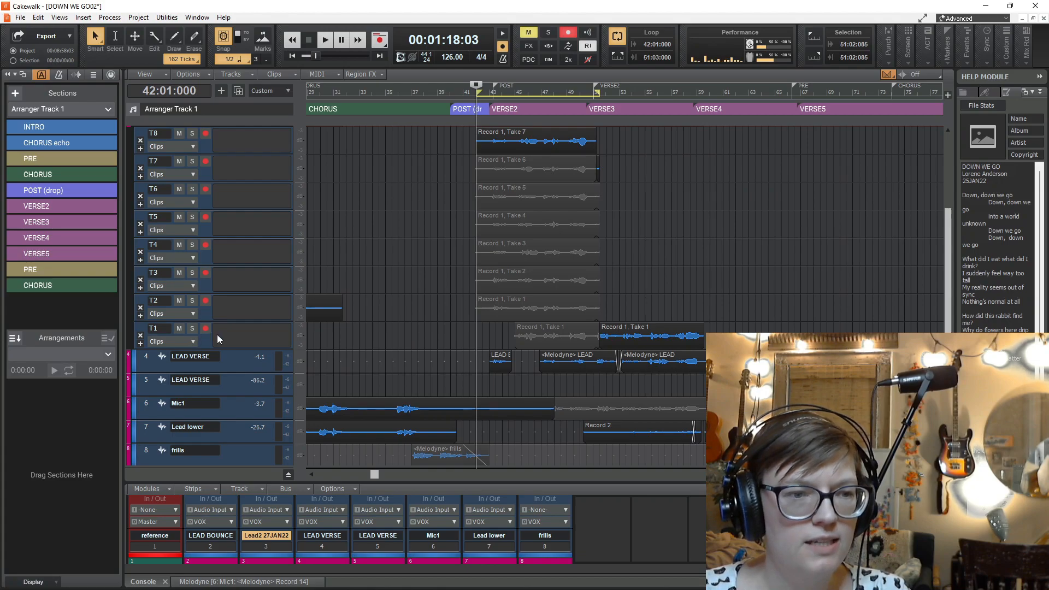
scroll(218, 339, up, 4)
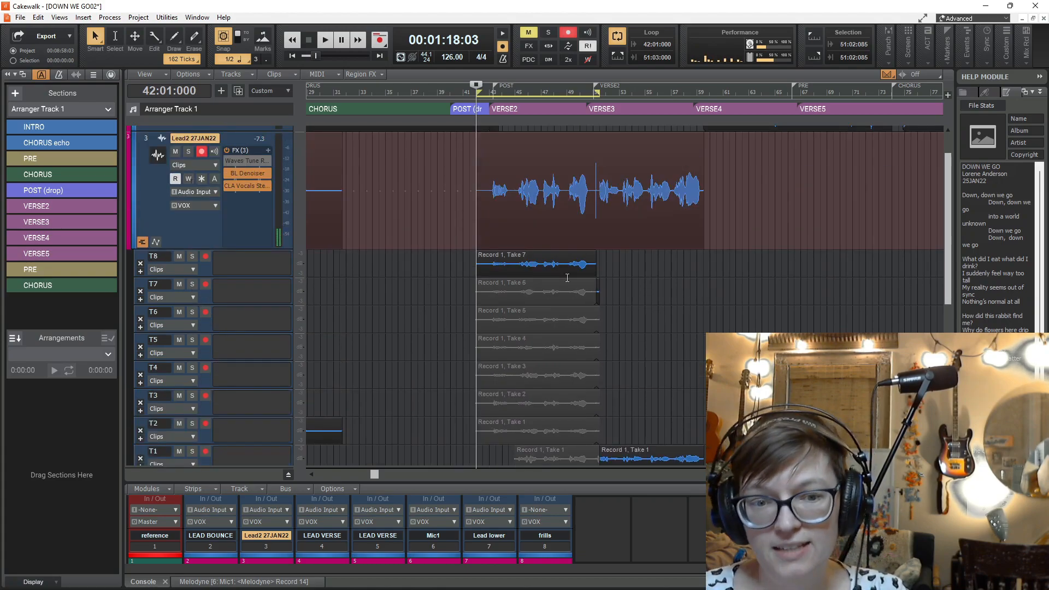
scroll(521, 418, down, 3)
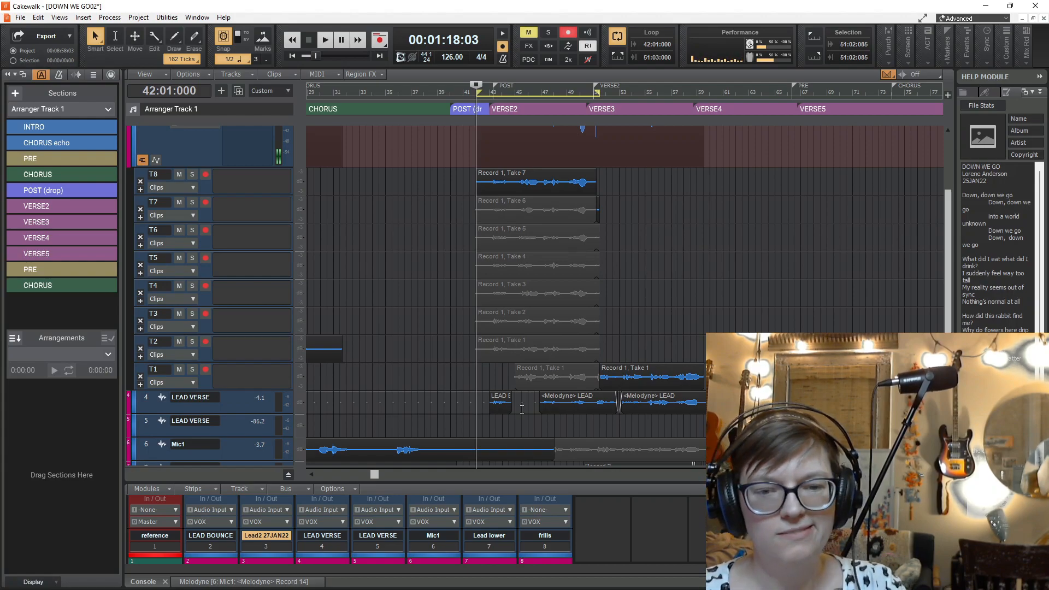
click(142, 162)
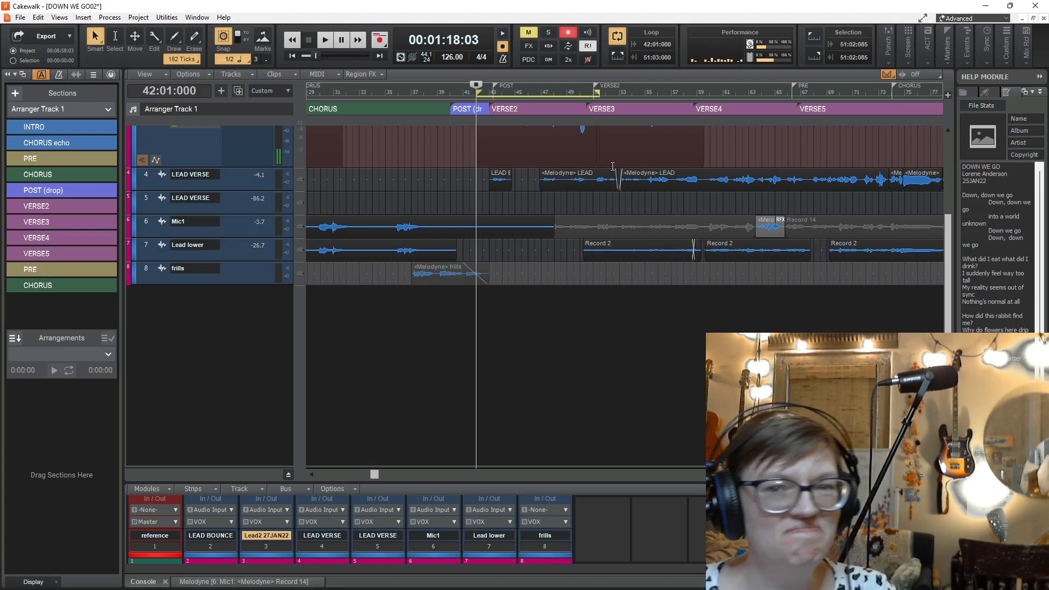
Step: Record another pass of looped vocal takes on the Lead2 27JAN22 track within the same loop region
click(380, 40)
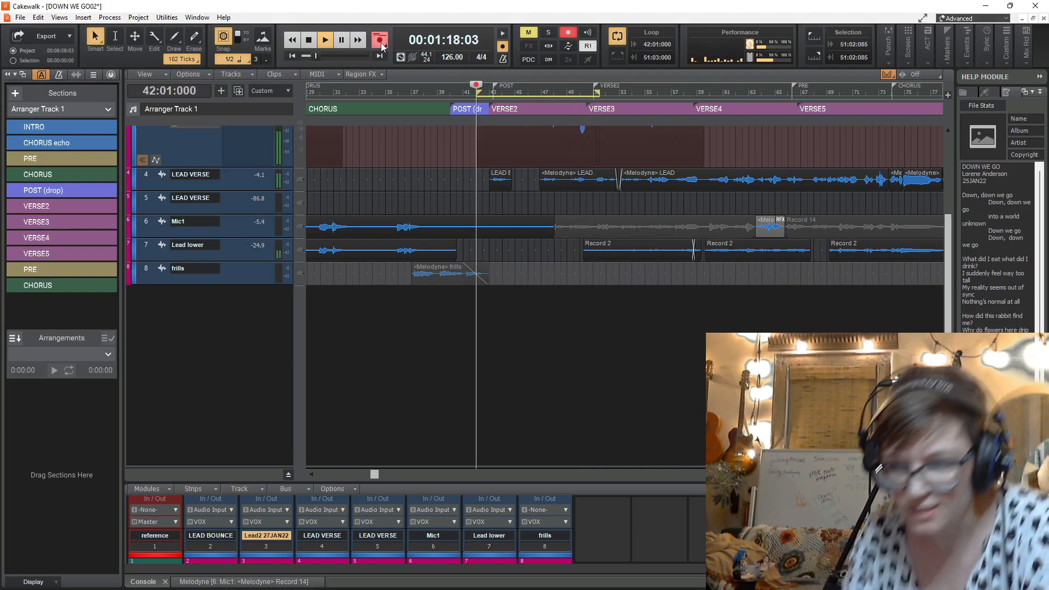
key(space)
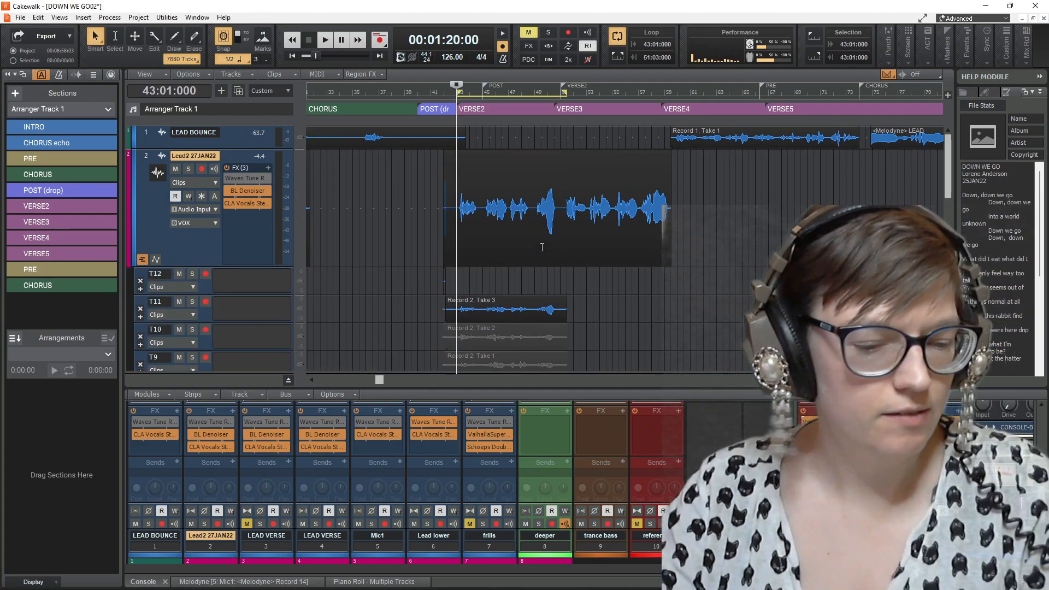
Step: Examine the recorded takes of the Lead2 27JAN22 track around VERSE2 at a closer zoom, along with the tracks below
scroll(499, 238, up, 5)
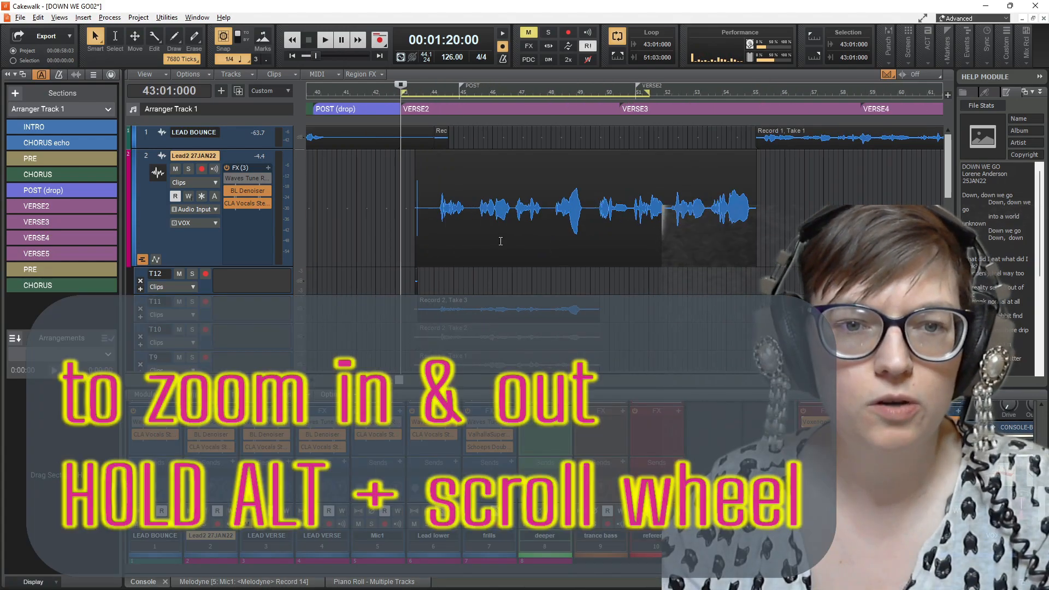
drag(405, 385, 399, 379)
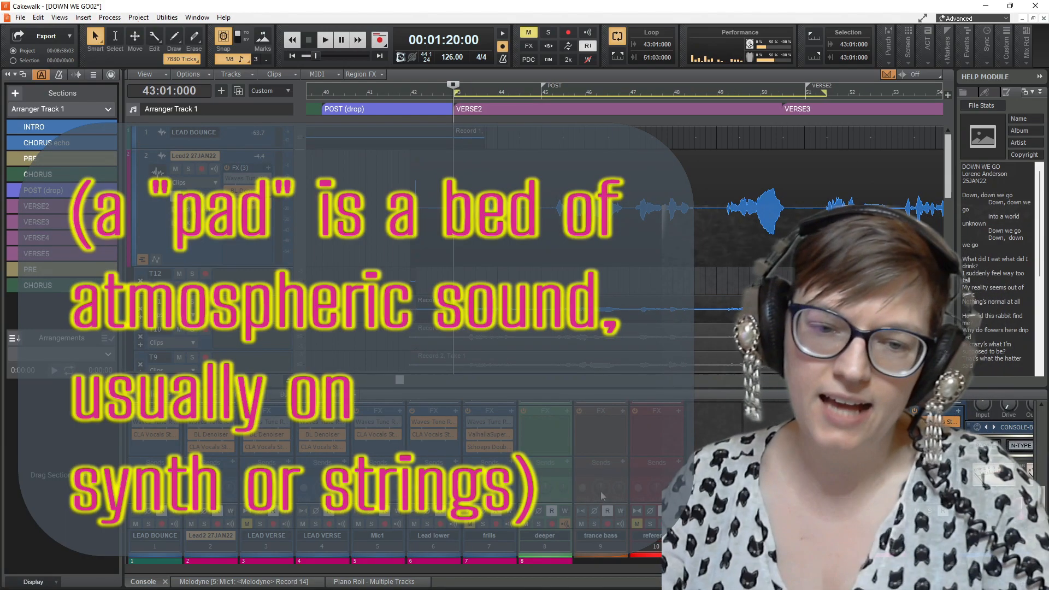
scroll(686, 330, down, 6)
scroll(686, 330, up, 5)
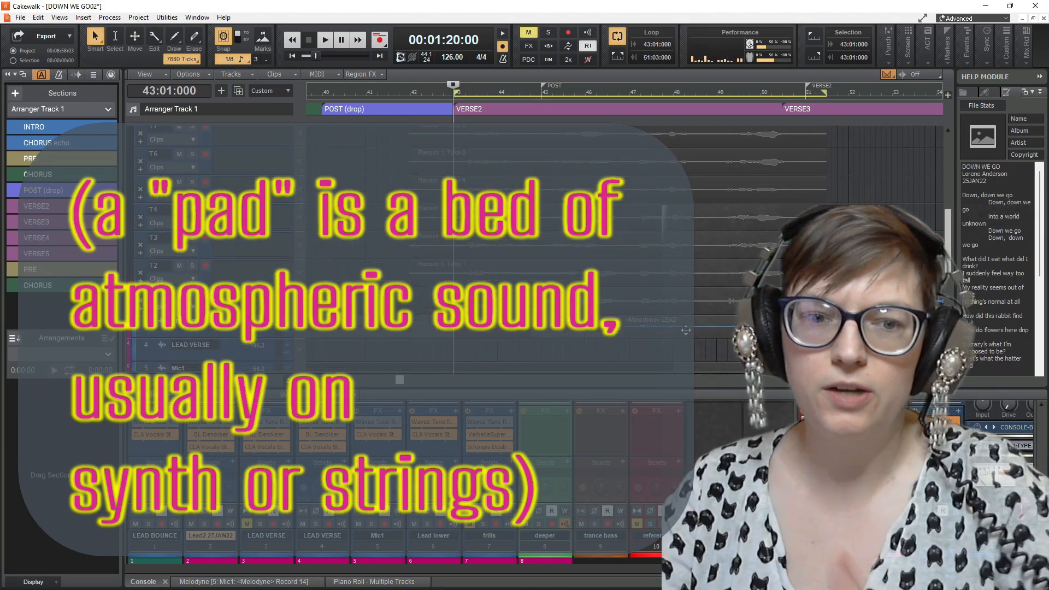
scroll(686, 330, up, 5)
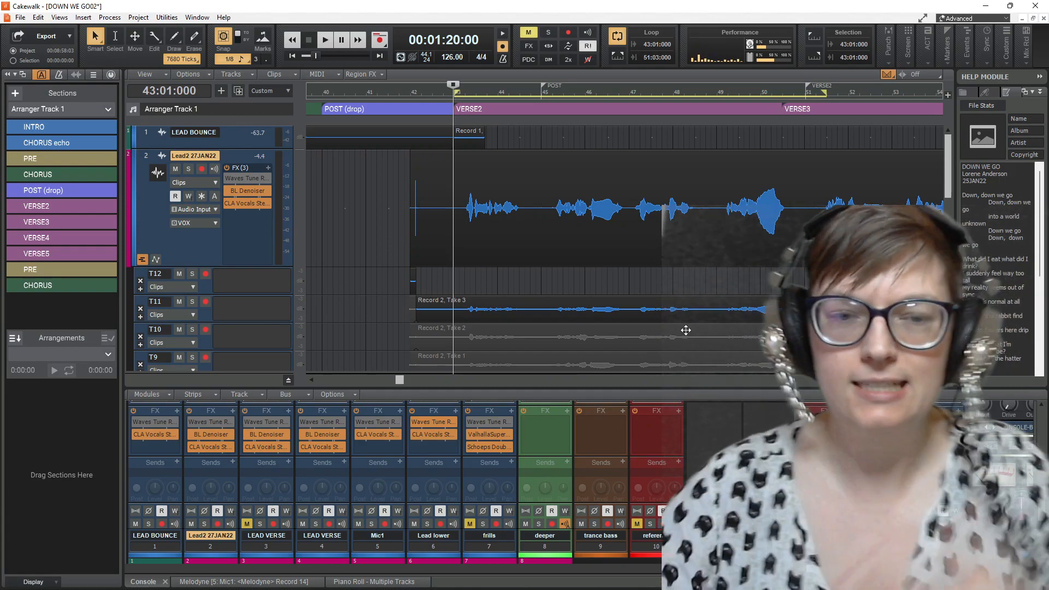
scroll(595, 280, down, 8)
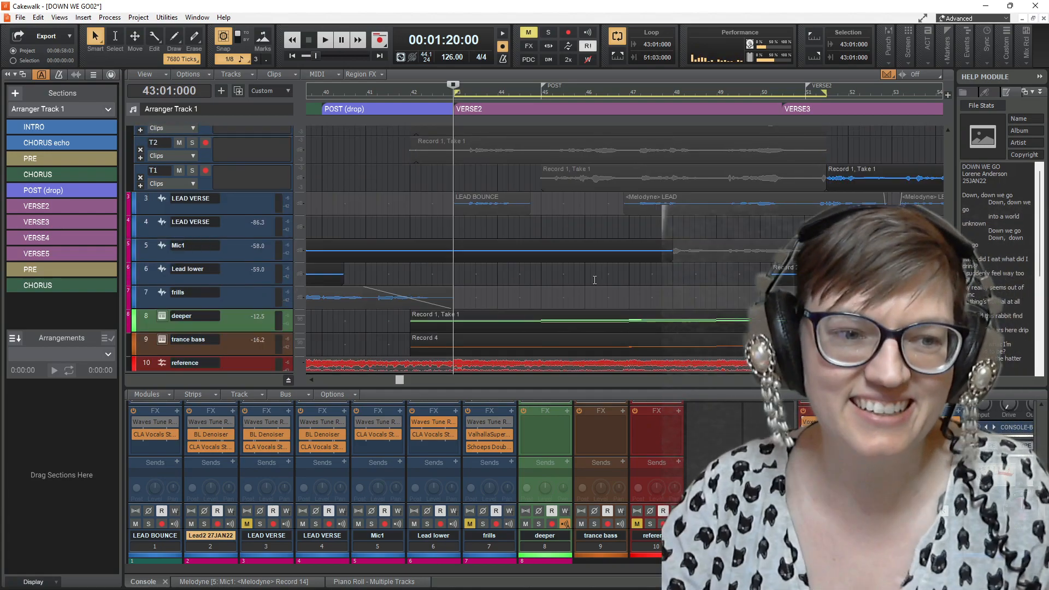
scroll(594, 280, up, 8)
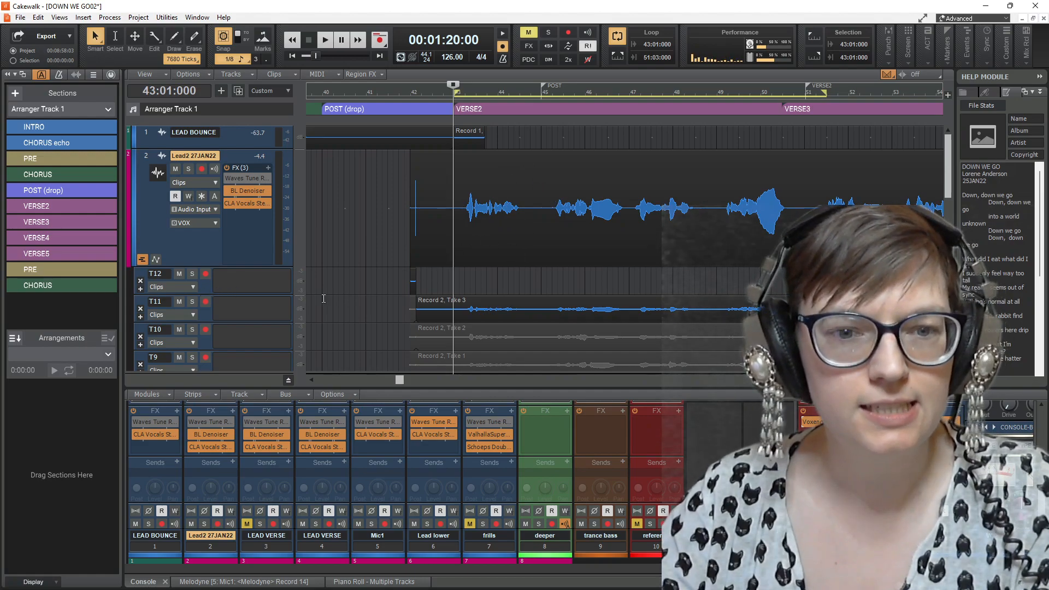
scroll(503, 289, down, 1)
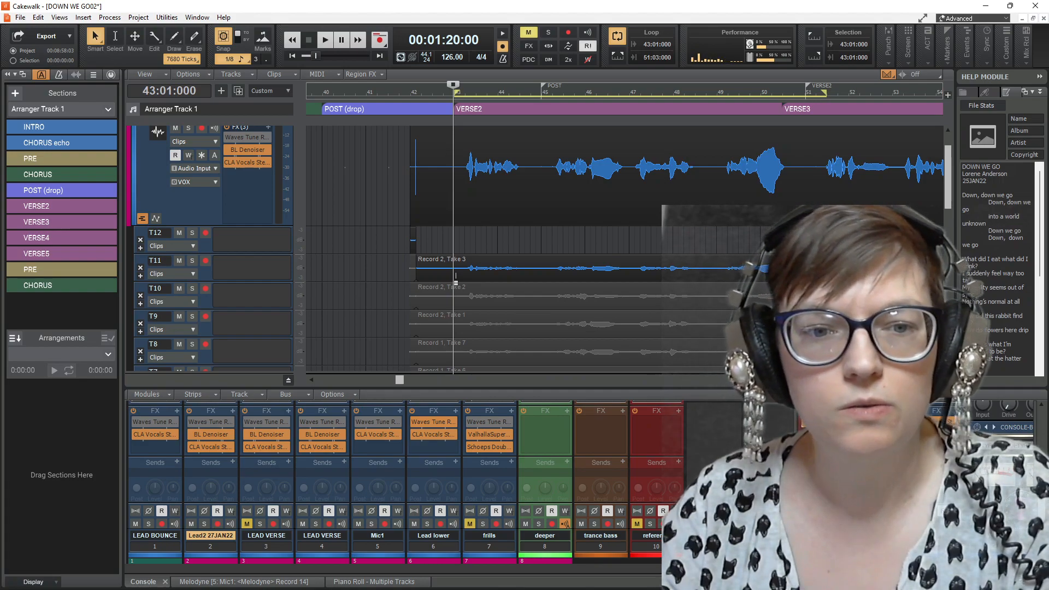
Step: Split the vocal takes in all lanes into separate phrases across VERSE2 and remove the audio before measure 43
drag(471, 278, 538, 279)
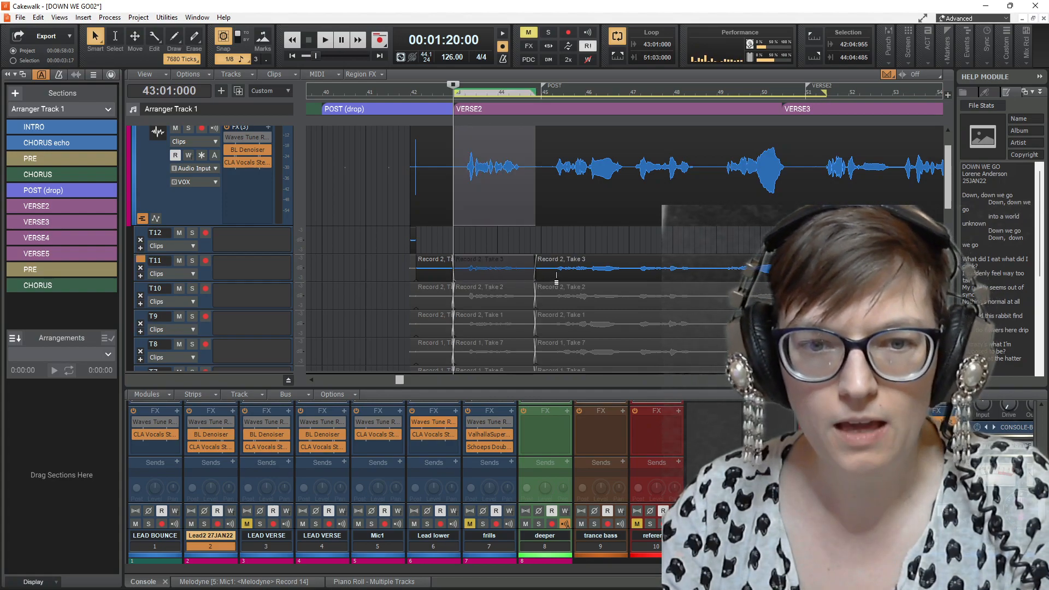
drag(551, 282, 628, 280)
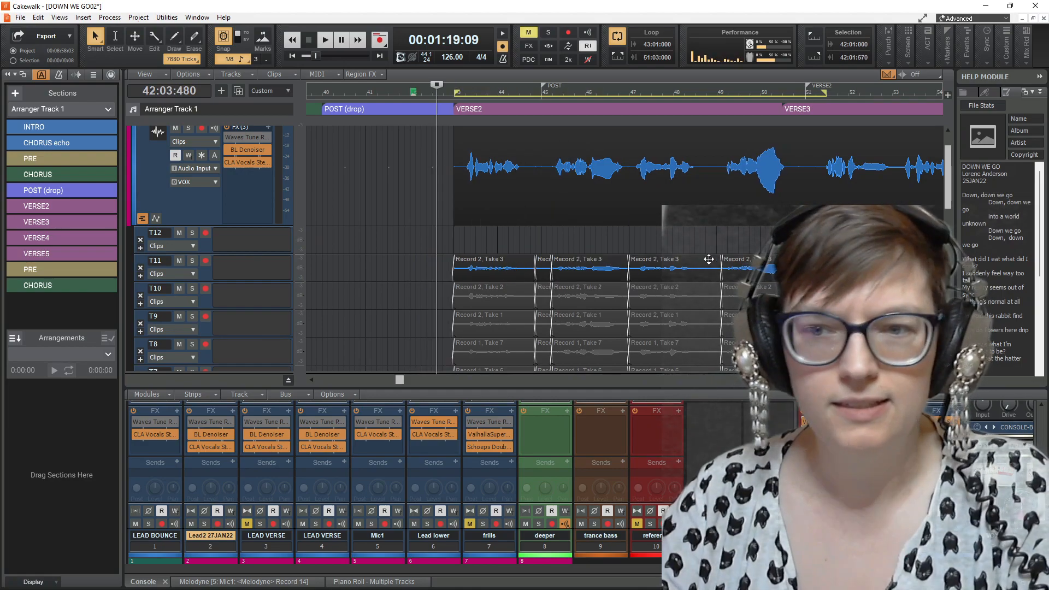
scroll(723, 268, down, 10)
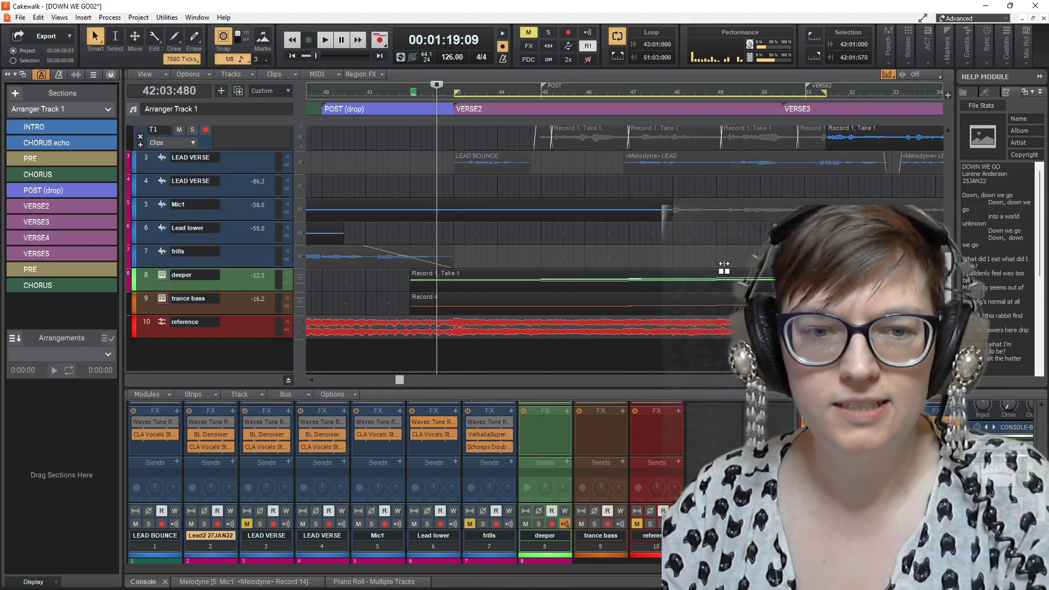
scroll(723, 268, up, 10)
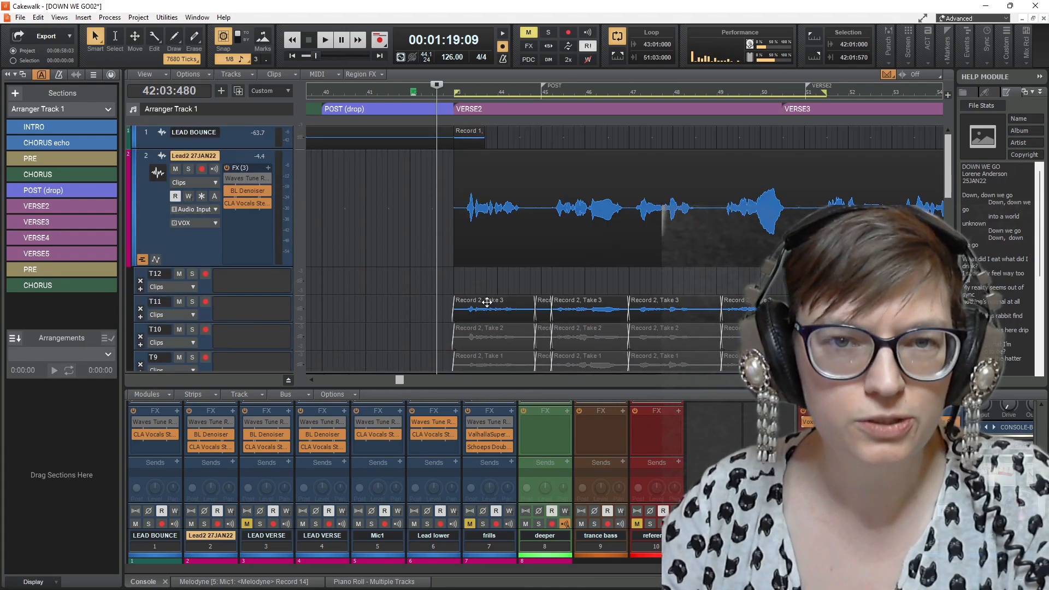
Step: Select the first VERSE2 phrase of the take in lane T11 and audition it
click(487, 304)
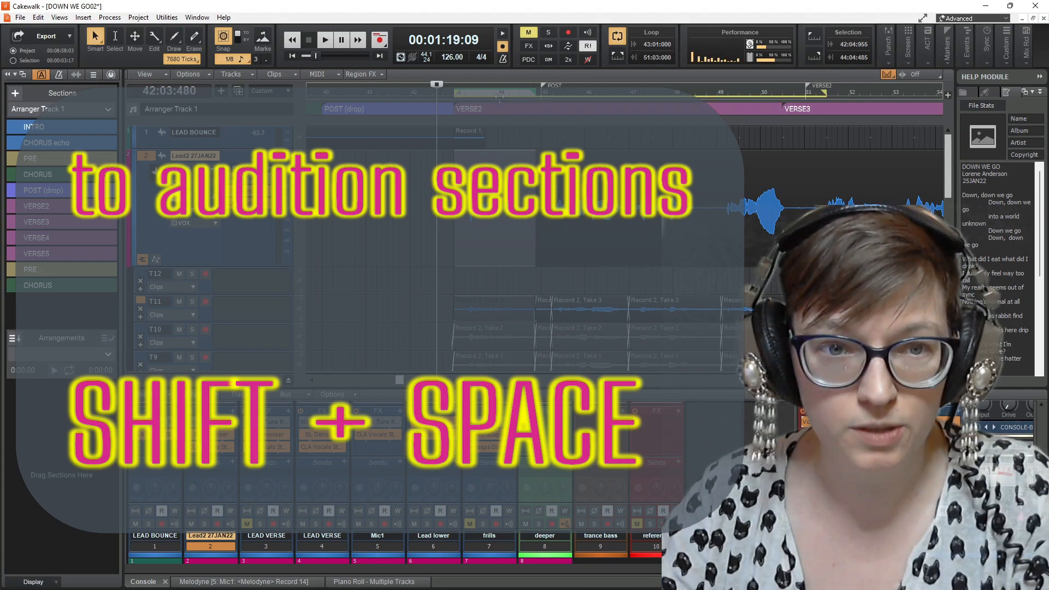
key(shift+space)
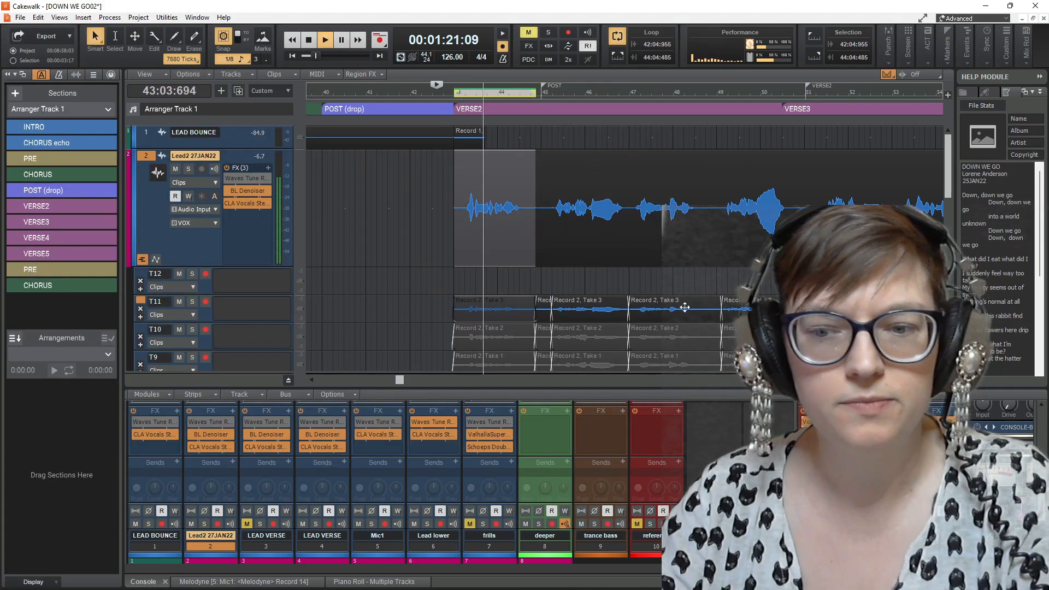
key(space)
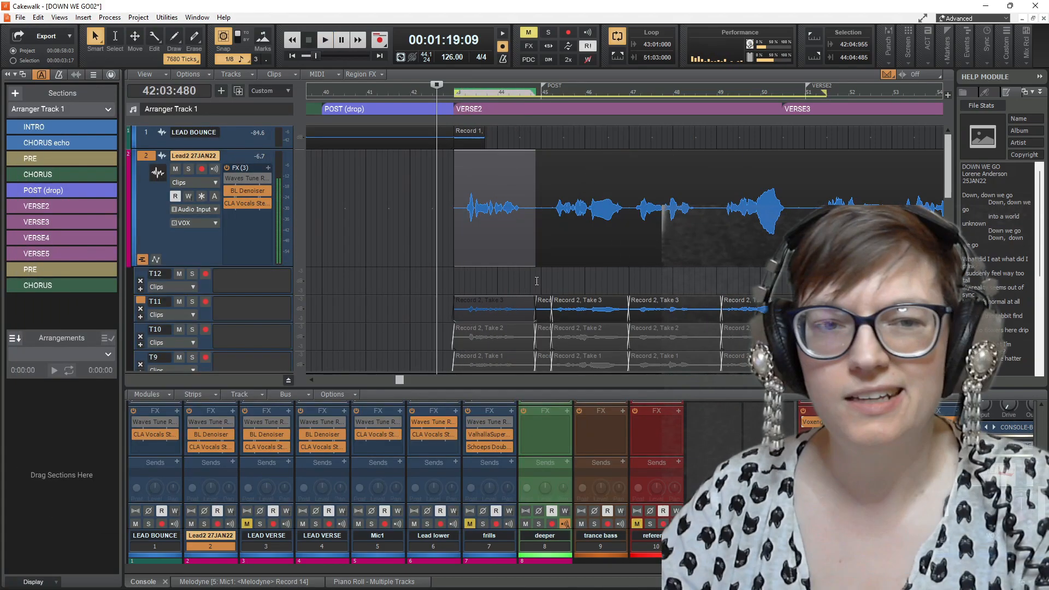
Step: Turn on Dim Solo mode and play briefly from the start of VERSE2 at 43:01:000
click(456, 283)
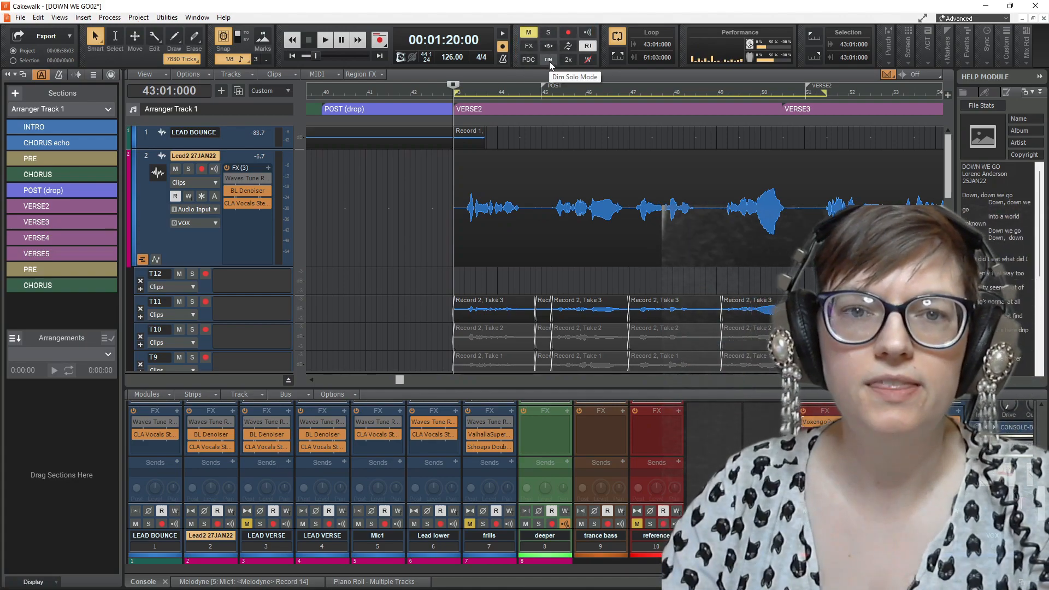
click(549, 60)
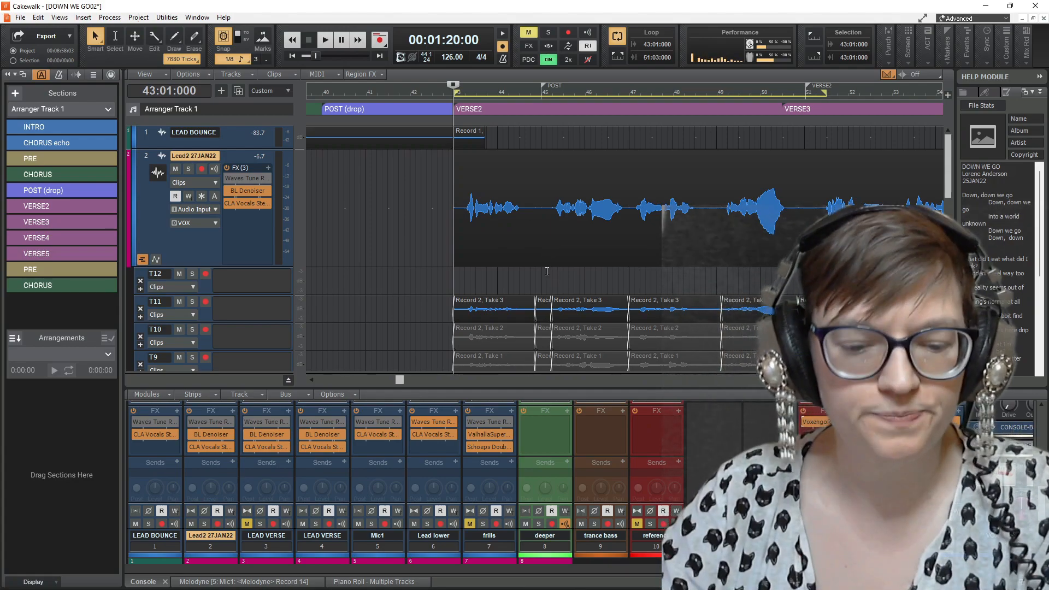
key(space)
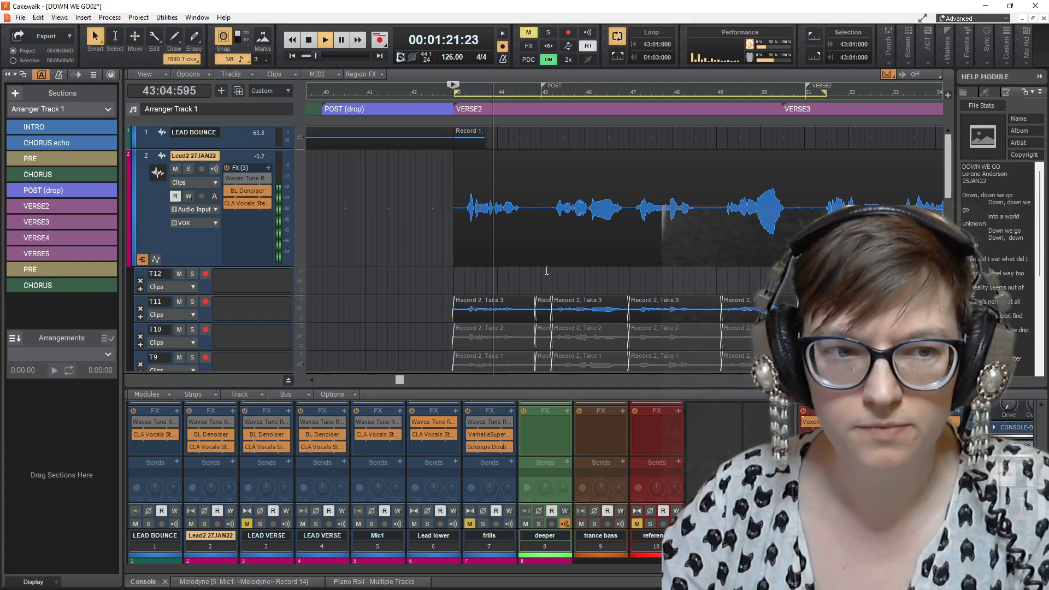
key(space)
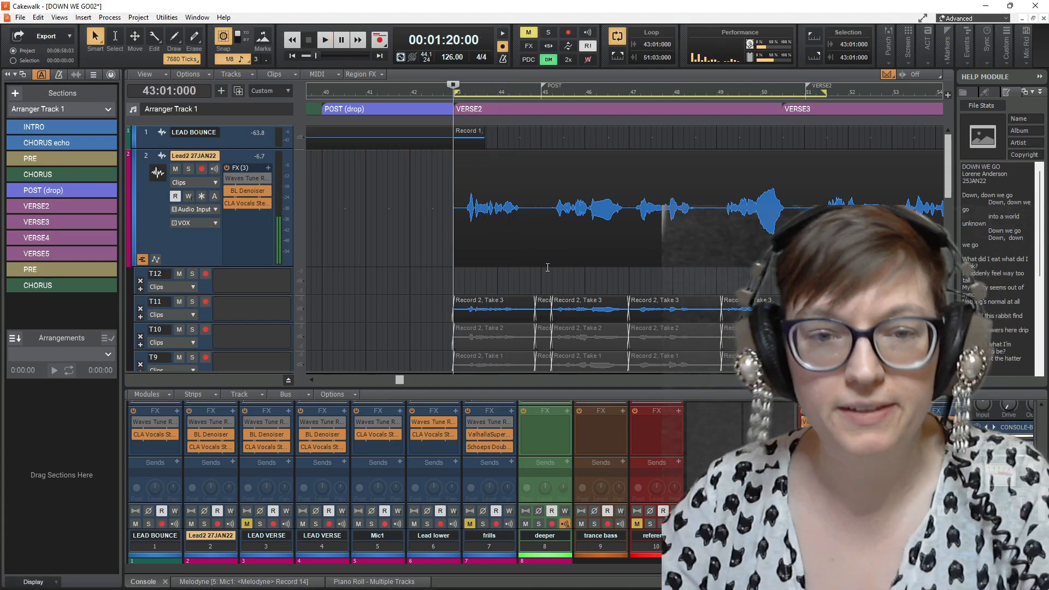
Step: Audition the first VERSE2 phrase of lane T11 with the Lead2 27JAN22 track soloed
click(489, 308)
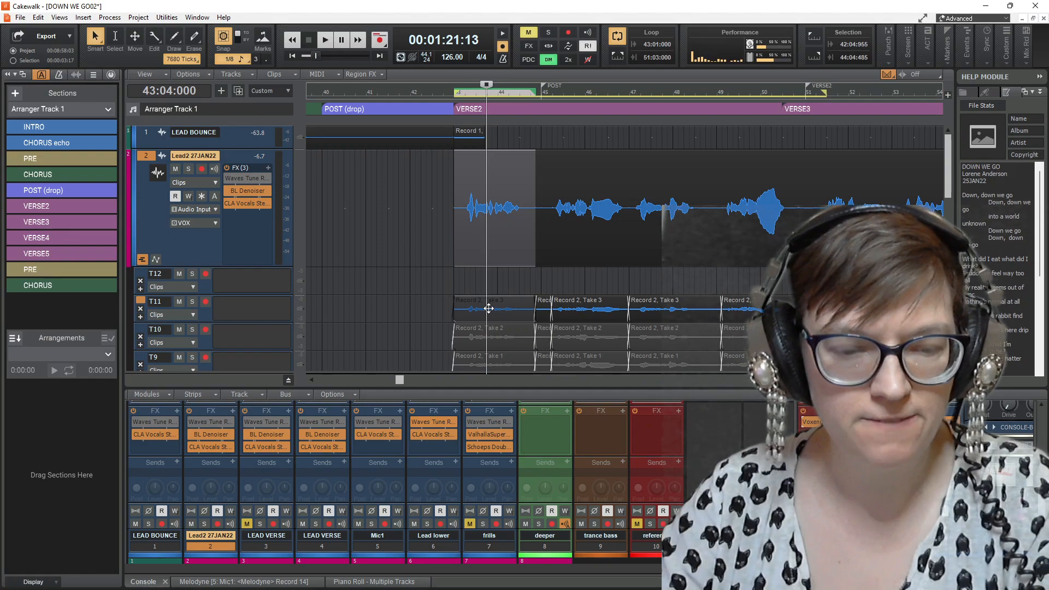
key(shift+space)
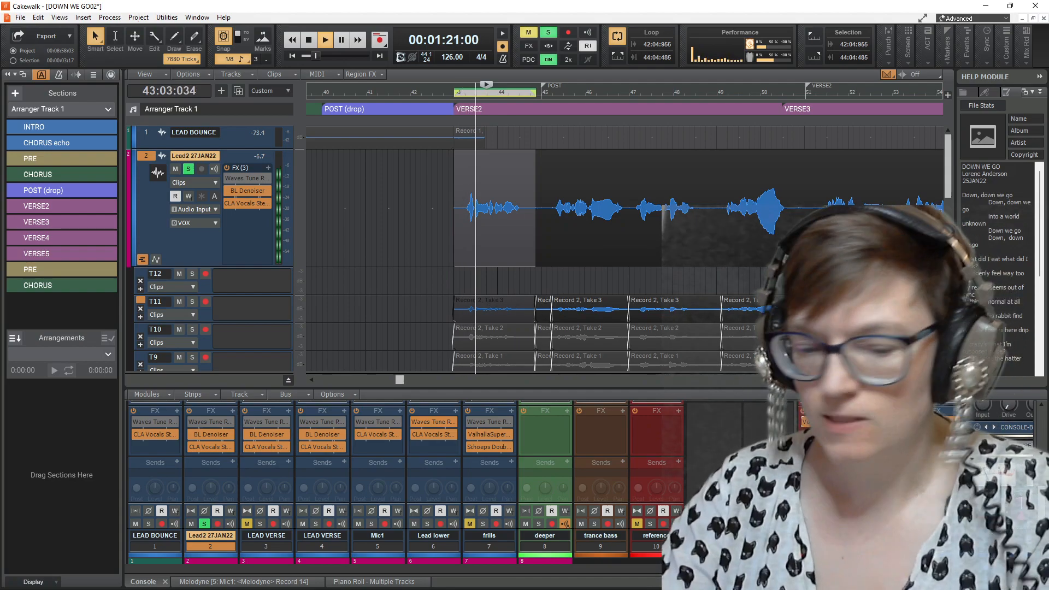
key(space)
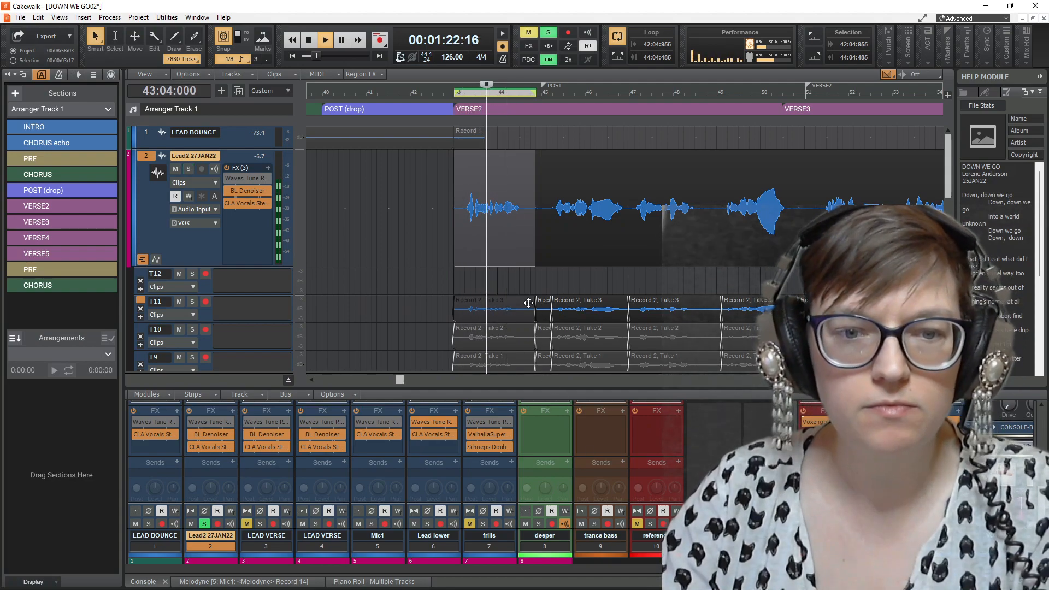
Step: Audition the first VERSE2 phrase through the take lanes from T11 downward and promote the take in lane T6
scroll(580, 284, down, 3)
scroll(560, 219, up, 3)
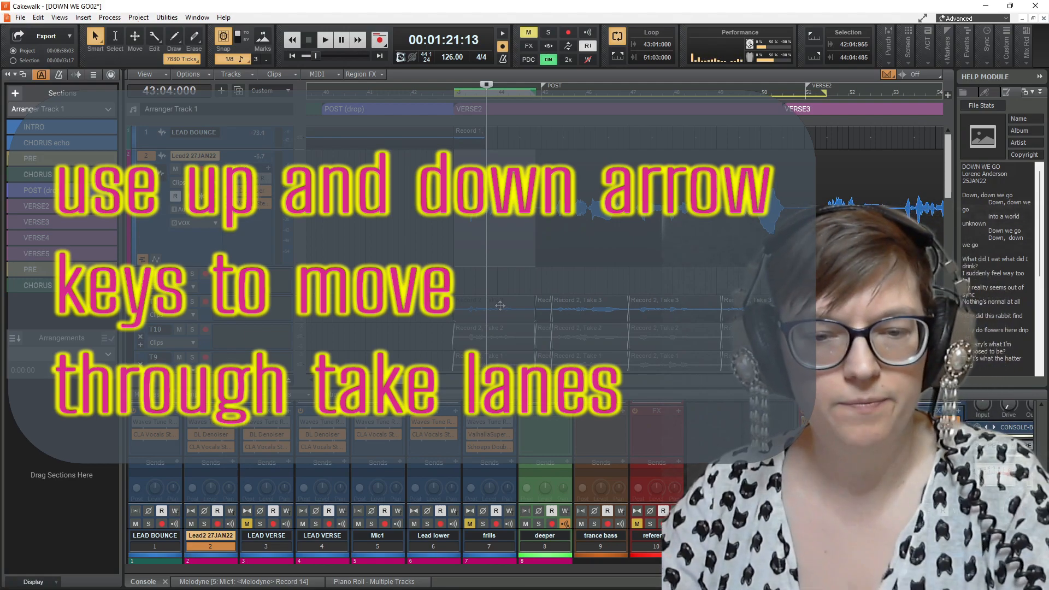
key(ctrl+shift+space)
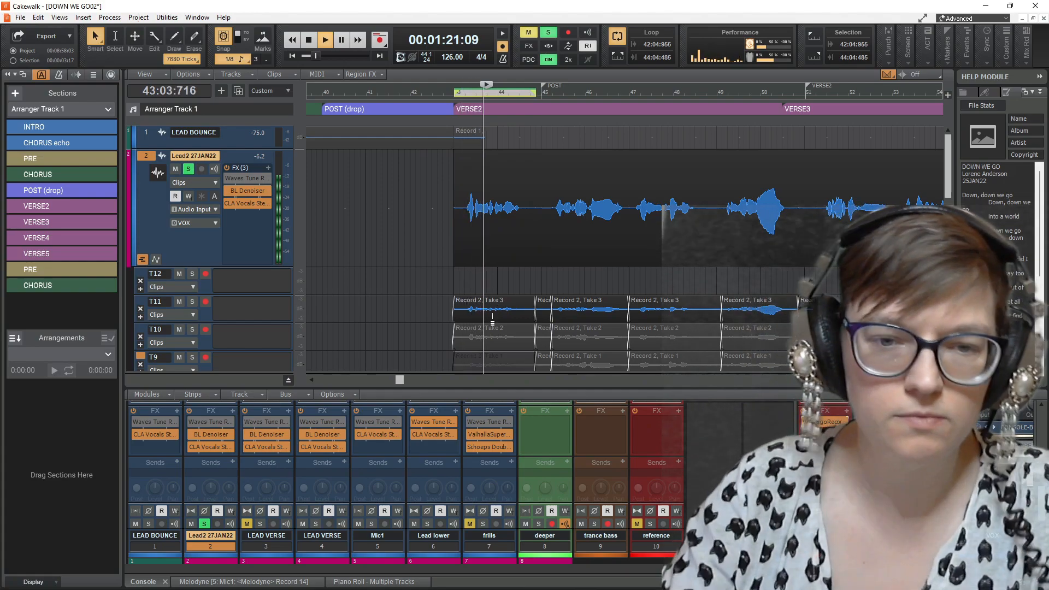
scroll(492, 319, down, 3)
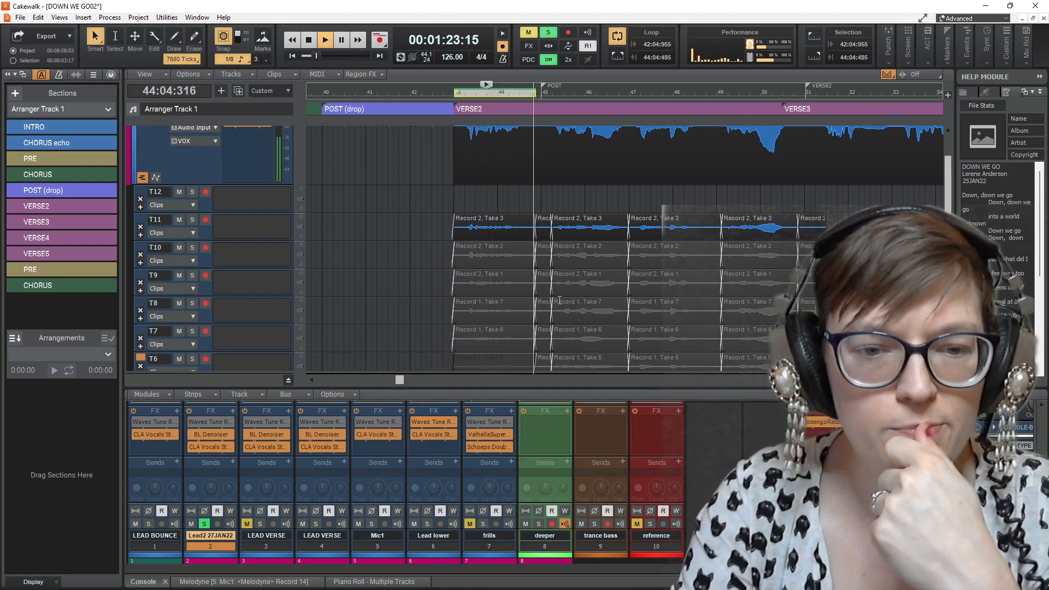
scroll(547, 292, down, 3)
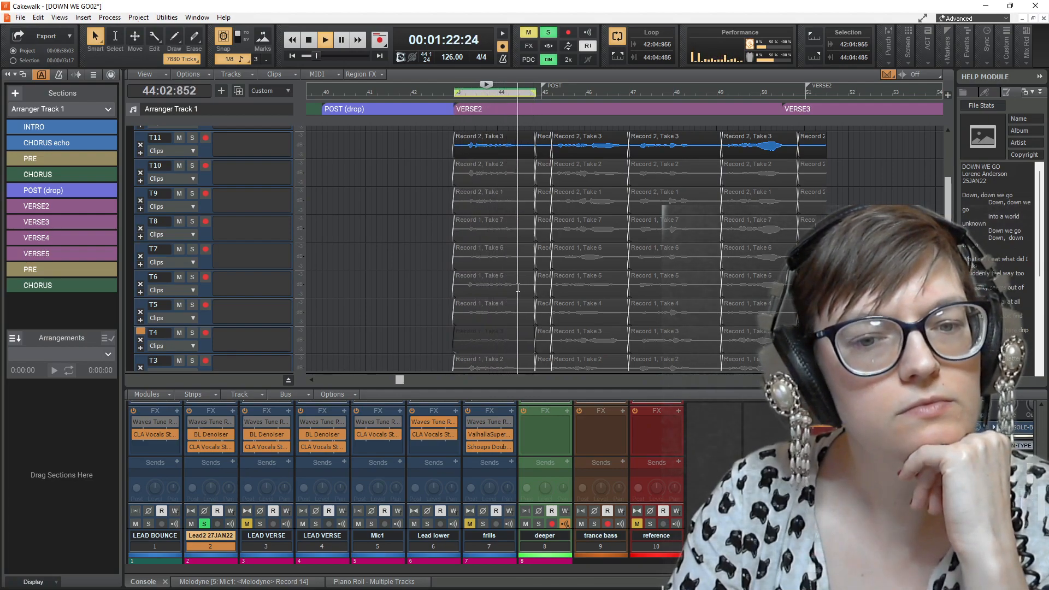
scroll(518, 288, down, 3)
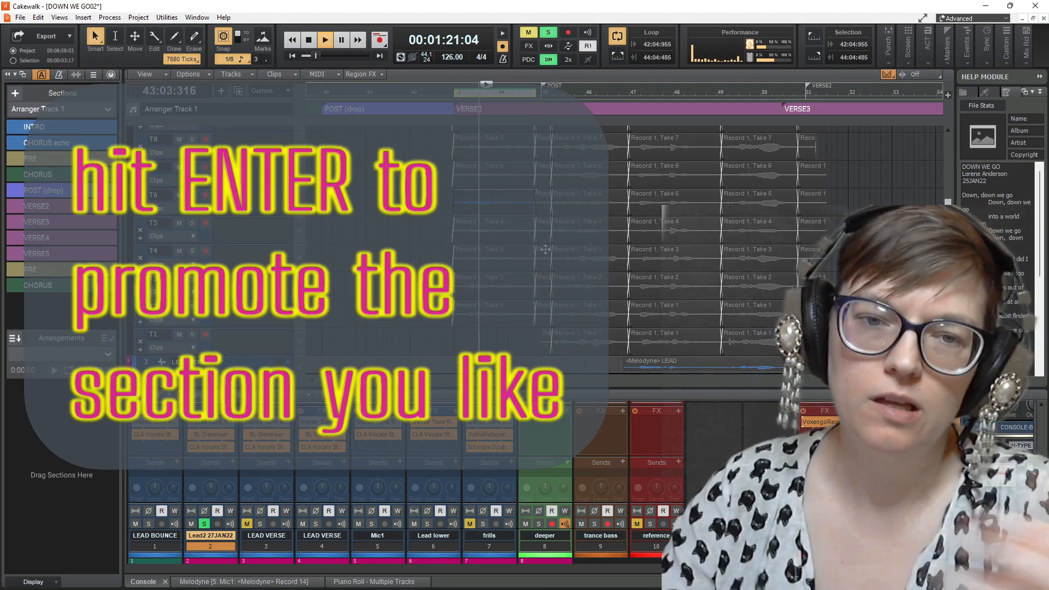
scroll(529, 243, up, 3)
scroll(530, 241, up, 2)
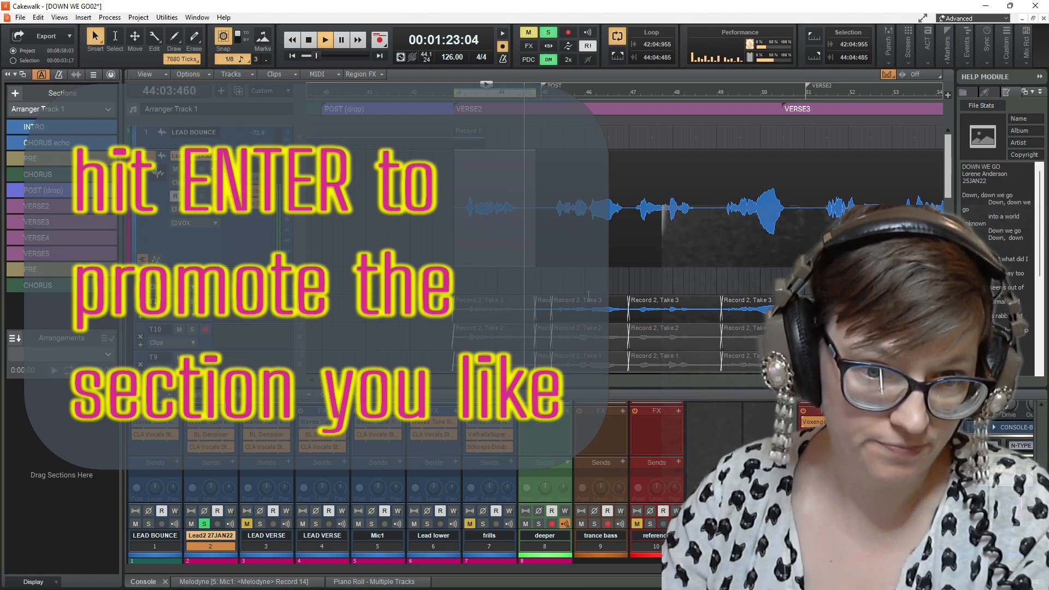
key(space)
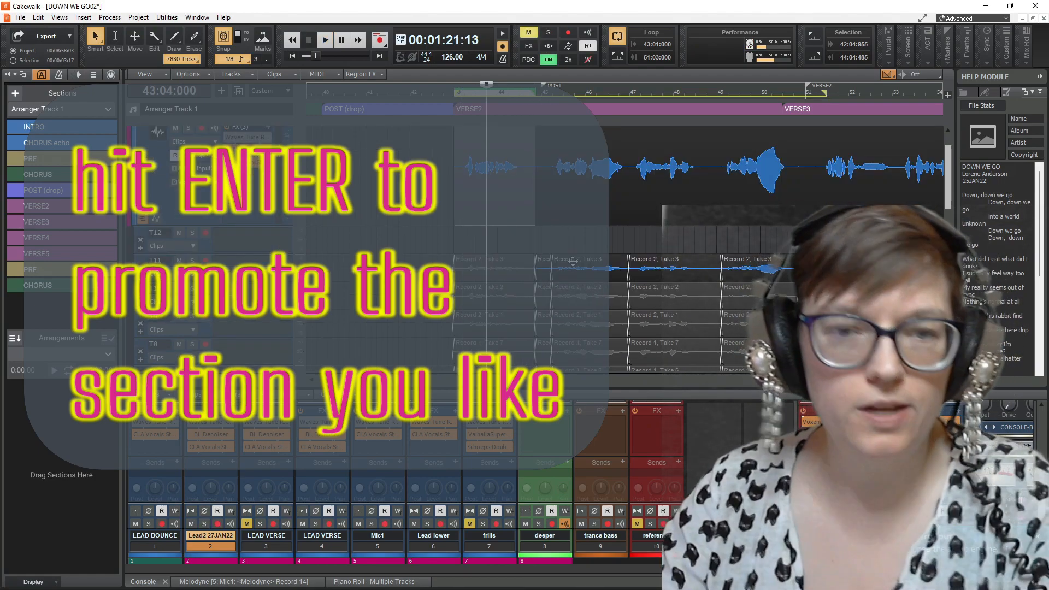
Step: Delete the short clips between the first and second VERSE2 phrases around measure 45 in the take lanes
scroll(589, 242, up, 2)
click(486, 267)
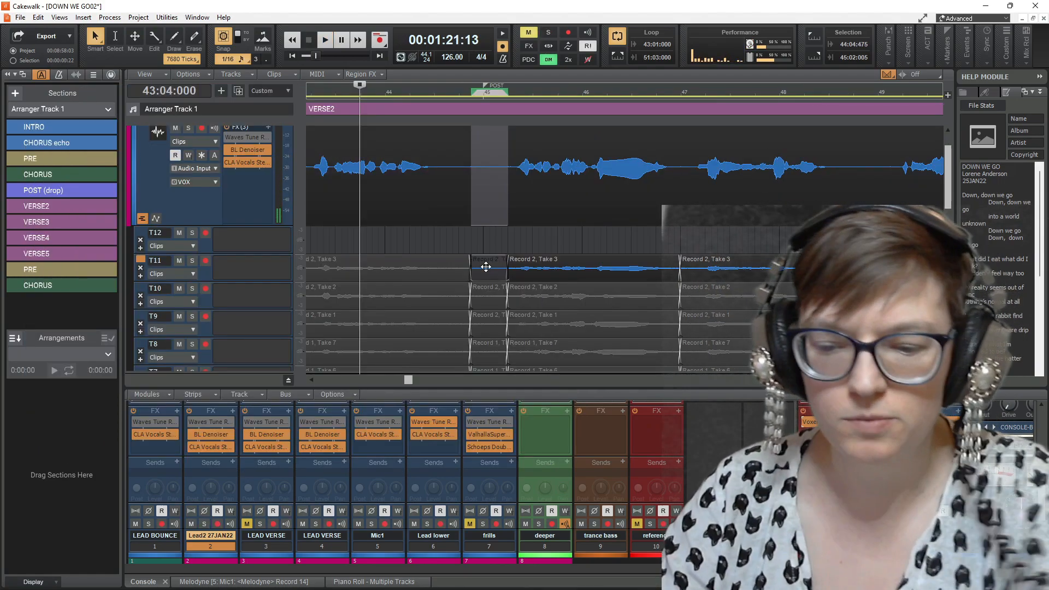
key(Delete)
click(488, 295)
key(Delete)
click(489, 324)
key(Delete)
key(Delete)
scroll(492, 274, down, 5)
click(495, 217)
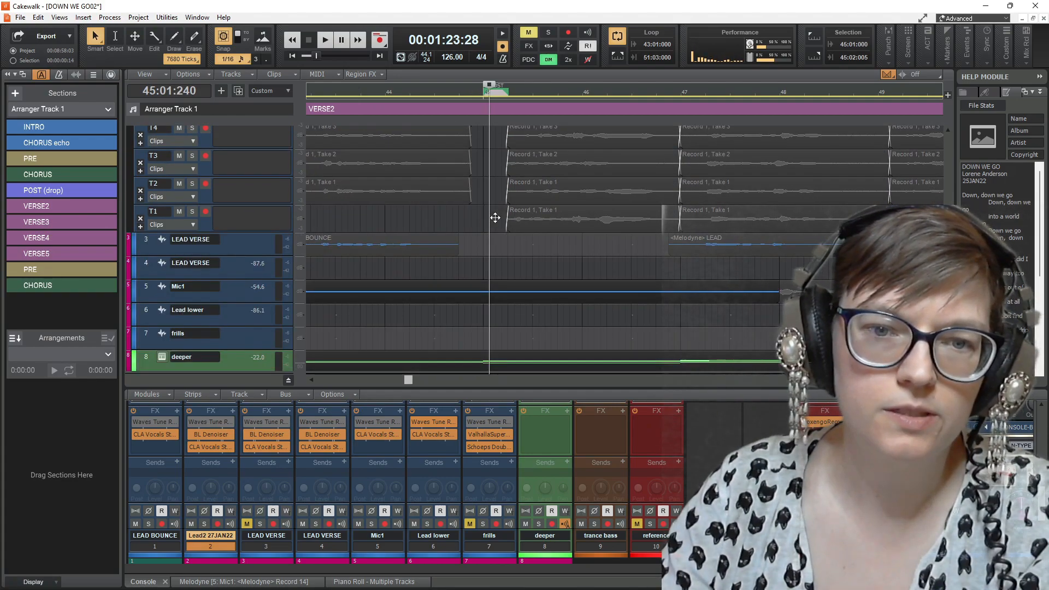
scroll(495, 217, up, 5)
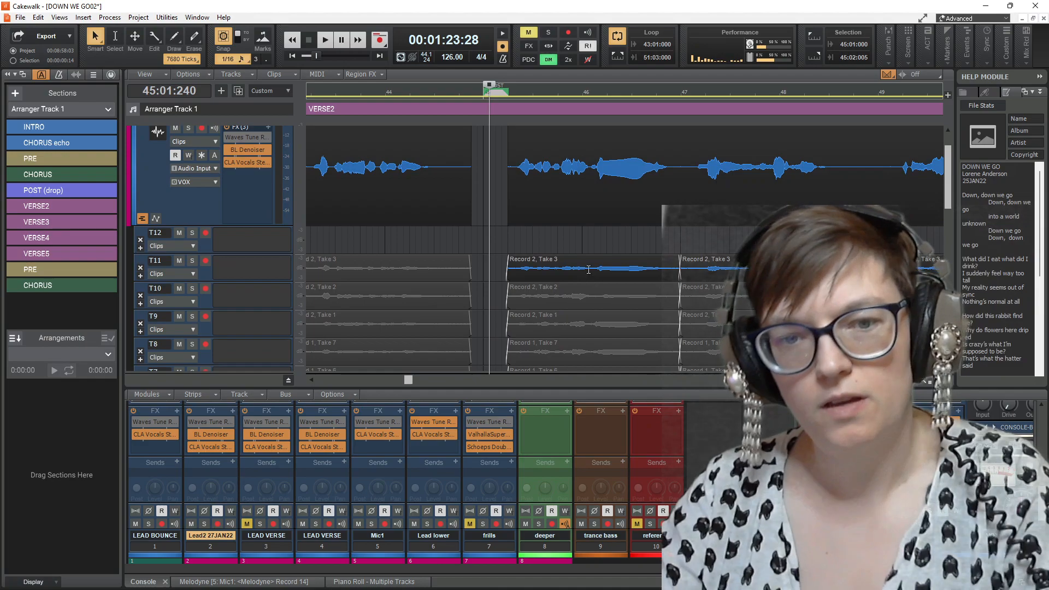
Step: Select the second VERSE2 phrase in lane T11 and audition it against the take in lane T10
click(588, 261)
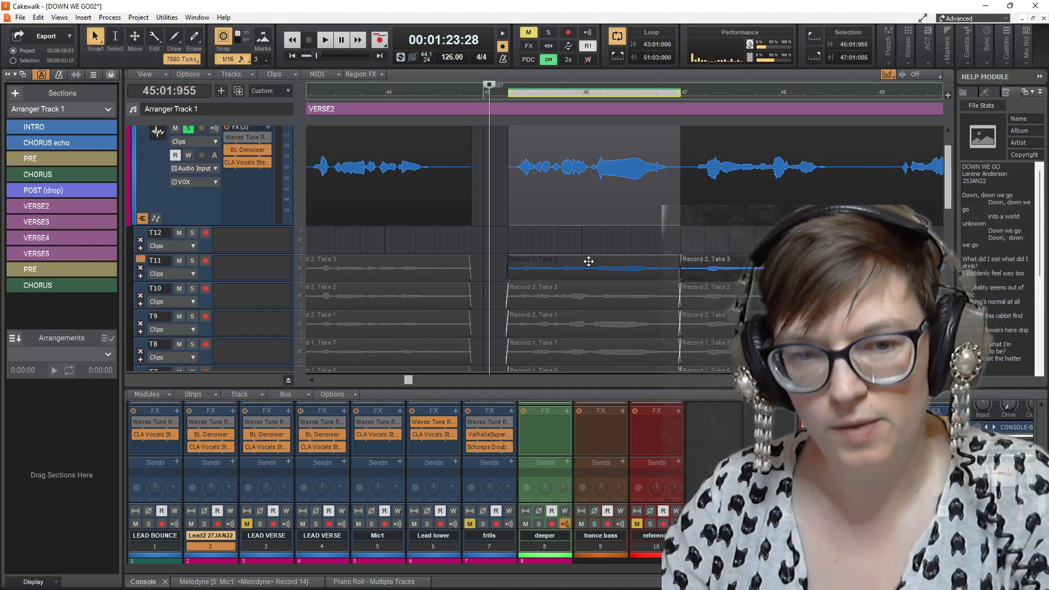
key(shift+space)
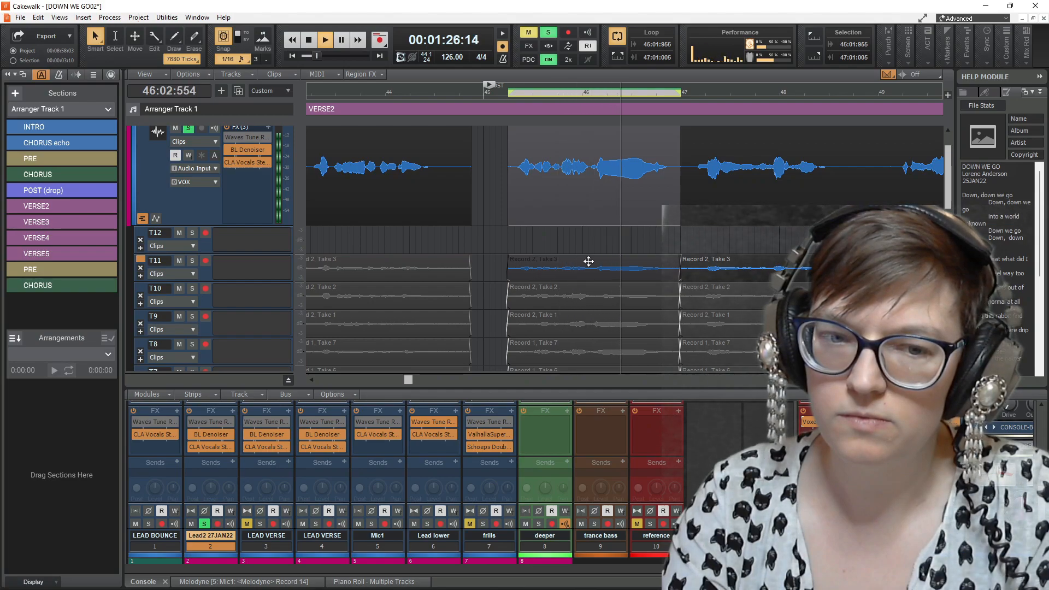
click(588, 261)
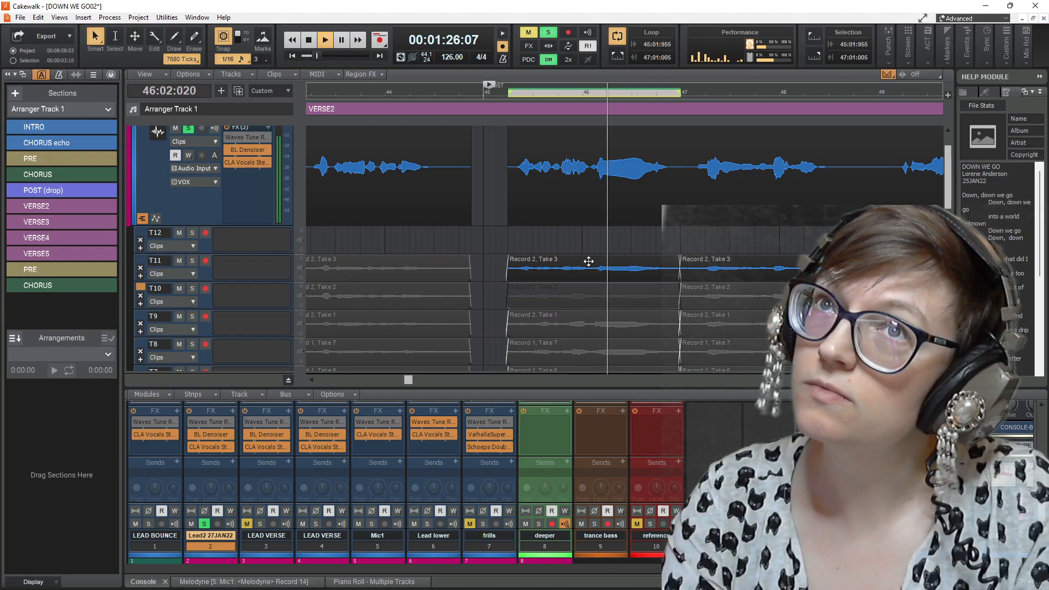
key(space)
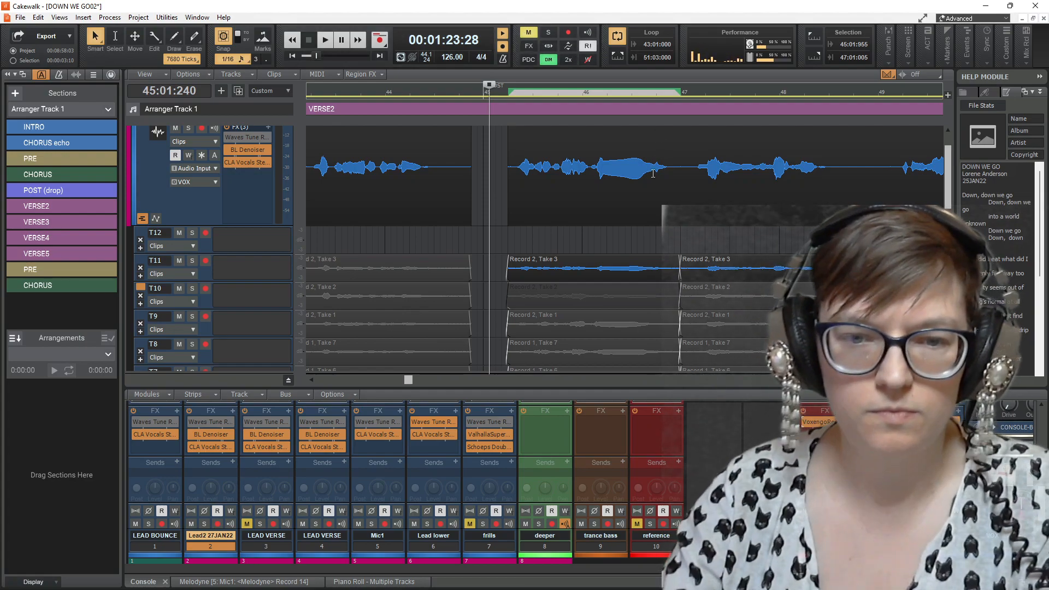
Step: Audition the second VERSE2 phrase lane by lane again, from T11 down to T6
click(581, 262)
key(shift+space)
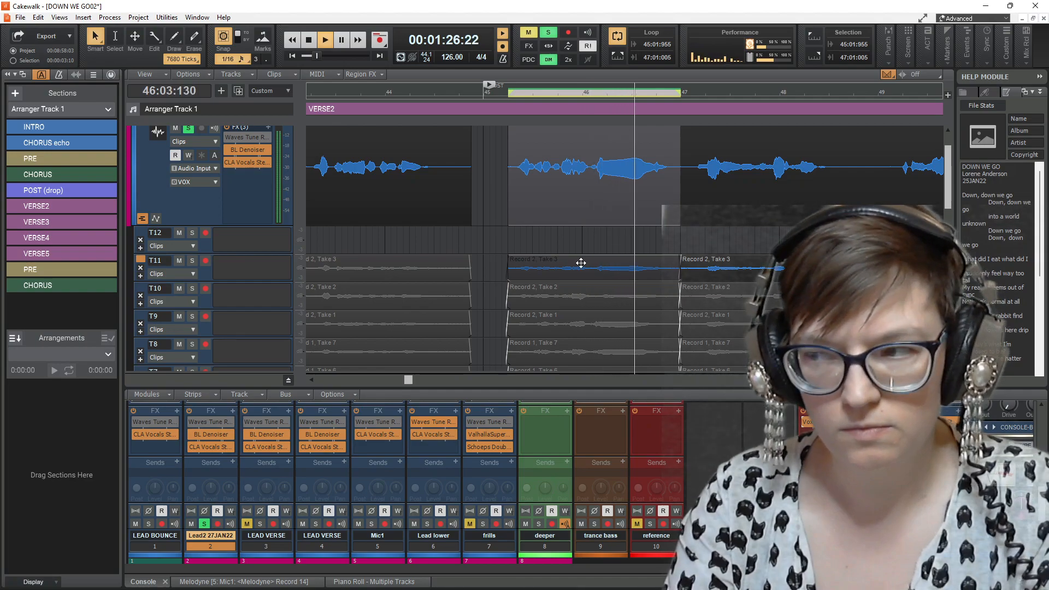
key(Down)
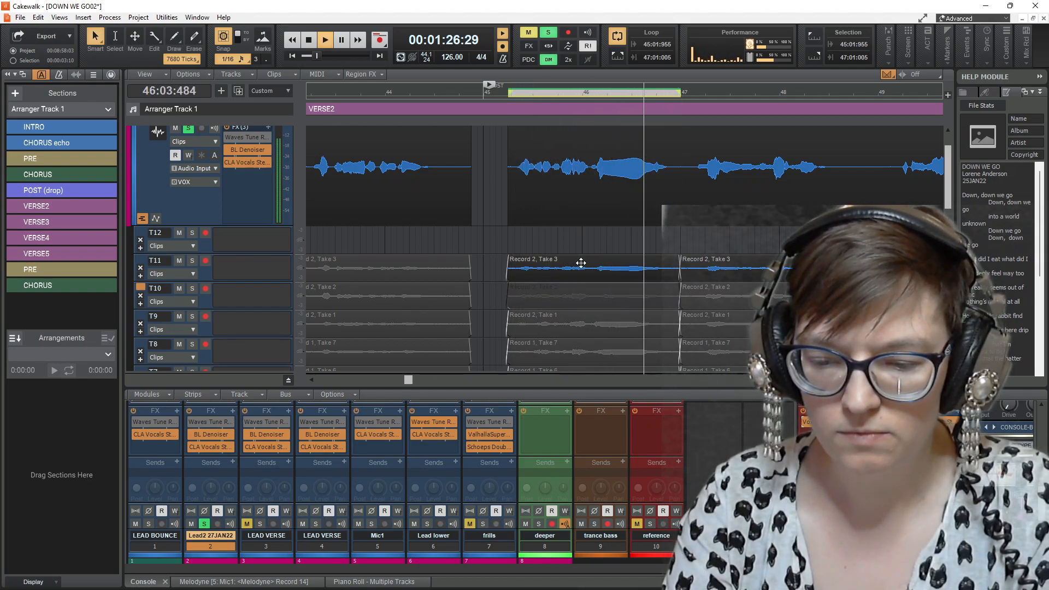
key(Down)
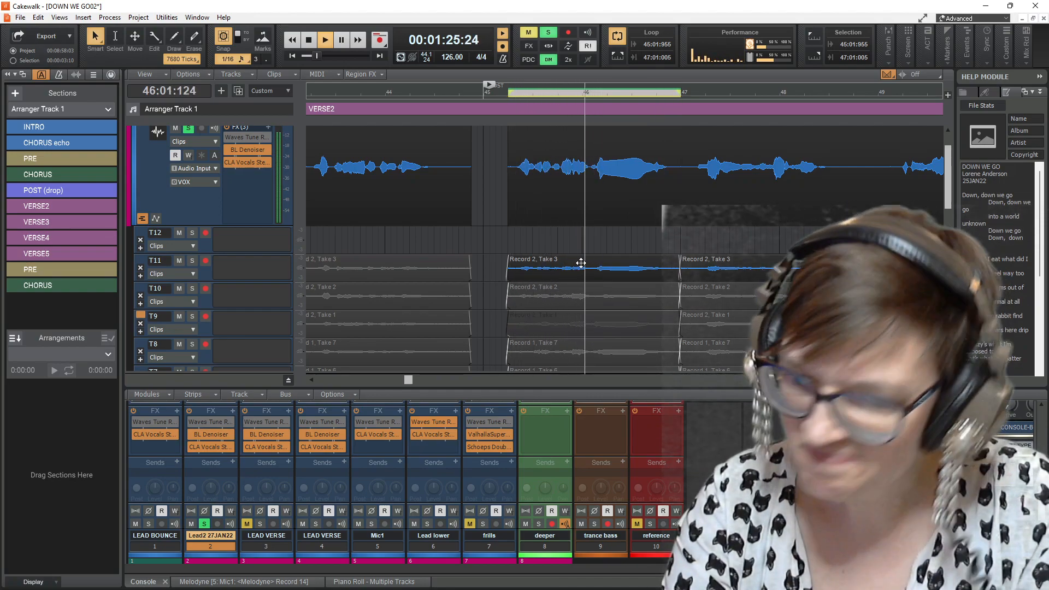
key(Down)
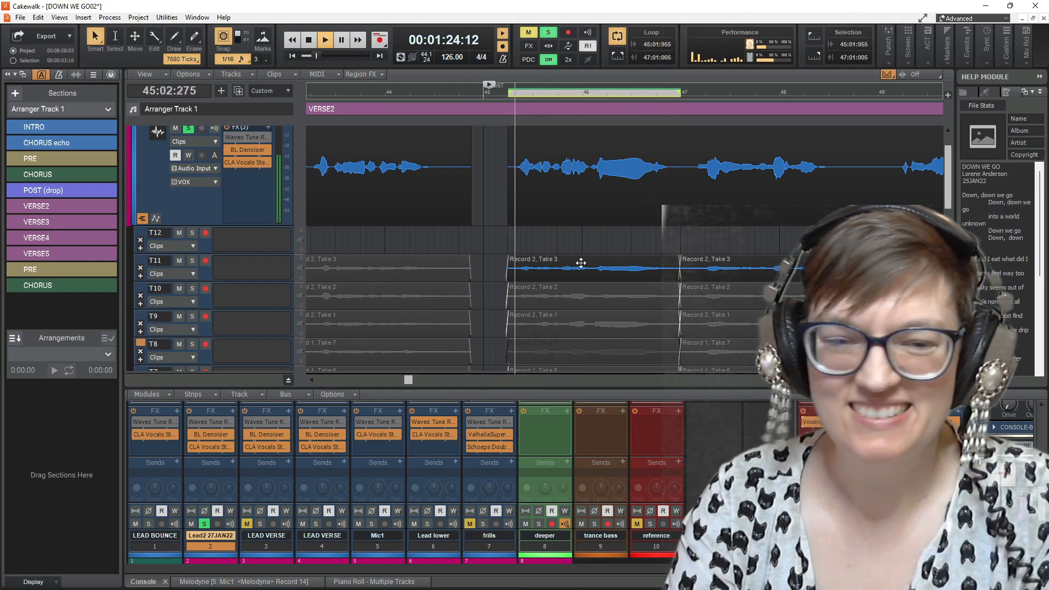
scroll(581, 263, down, 4)
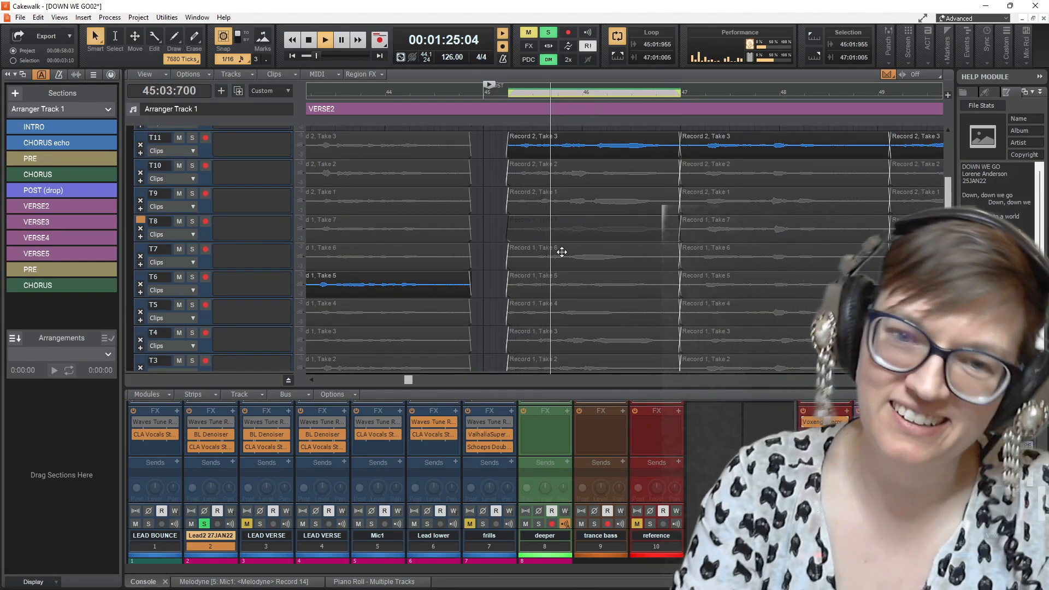
key(Down)
key(Down)
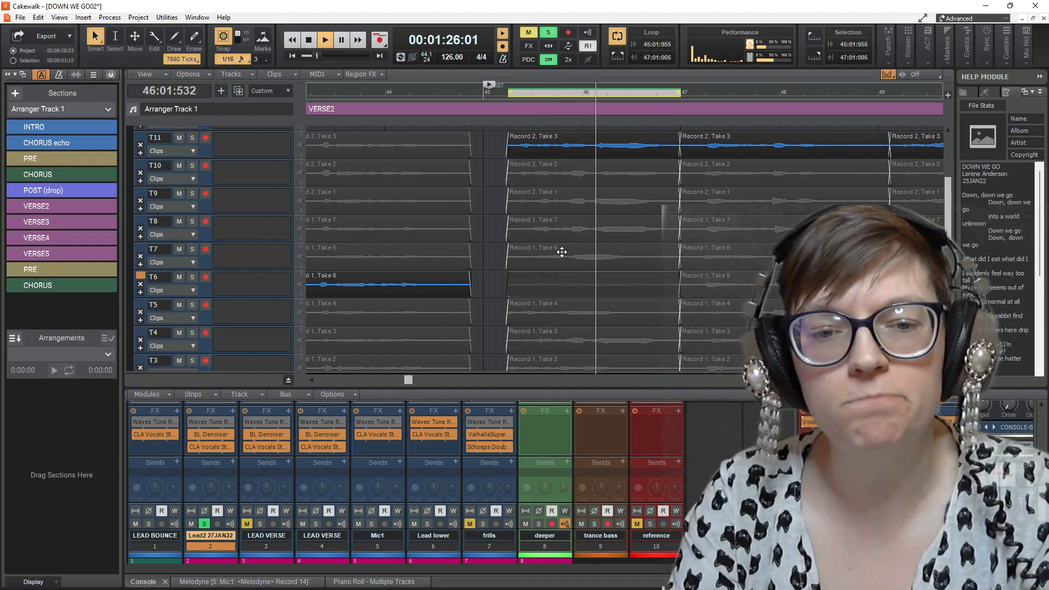
Step: Continue auditioning the second VERSE2 phrase in the remaining take lanes, from T5 down to T1
key(Down)
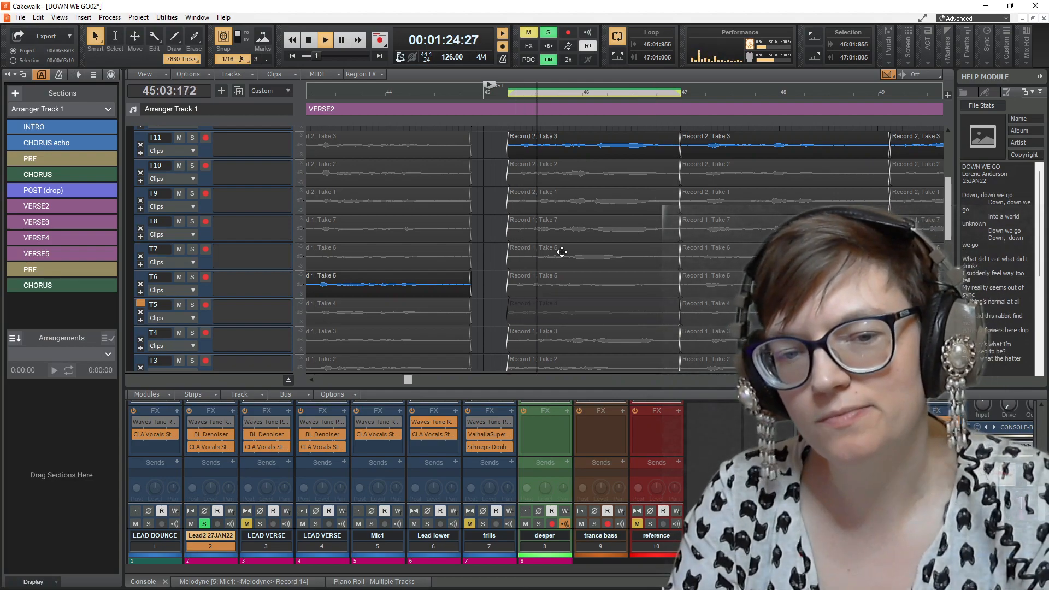
key(Down)
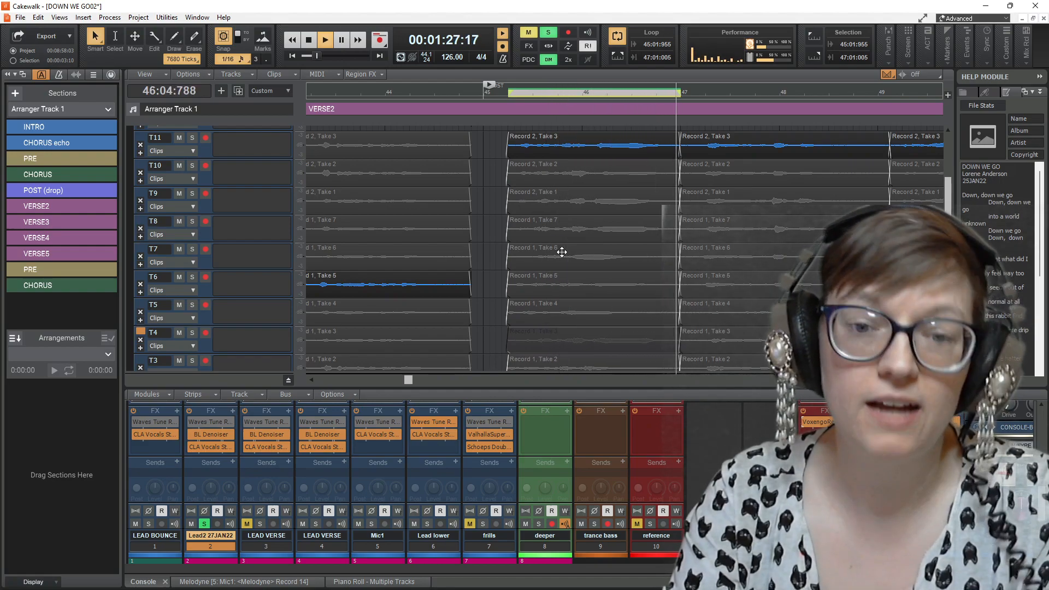
key(Down)
scroll(566, 256, down, 3)
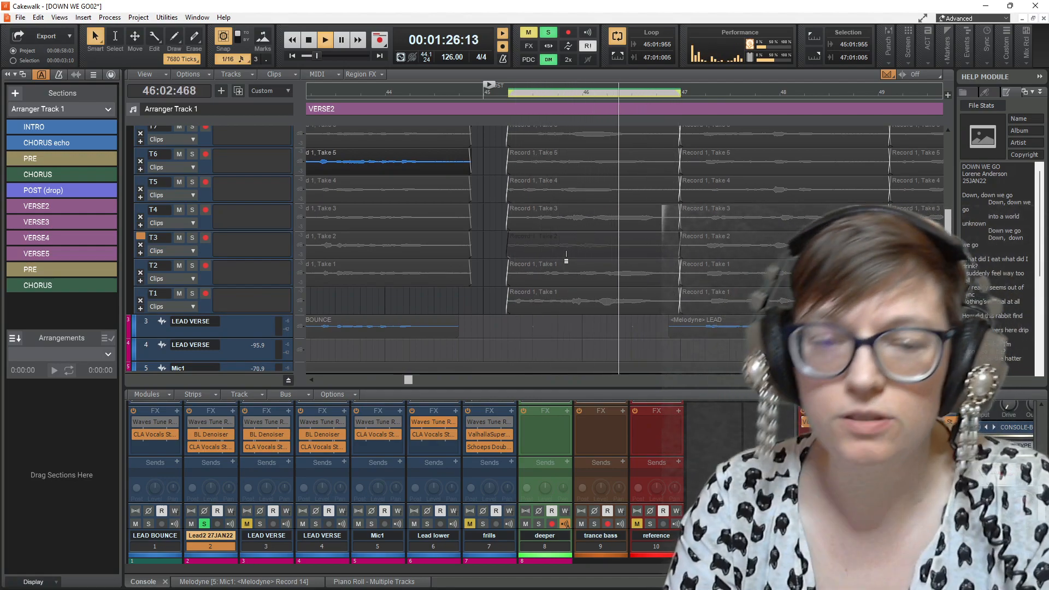
key(Down)
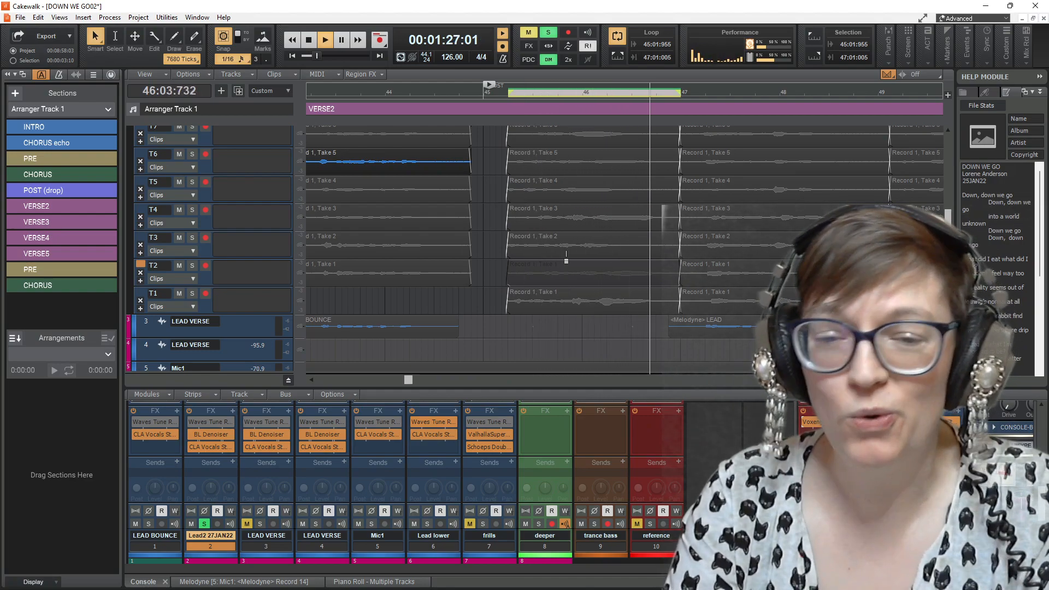
key(Down)
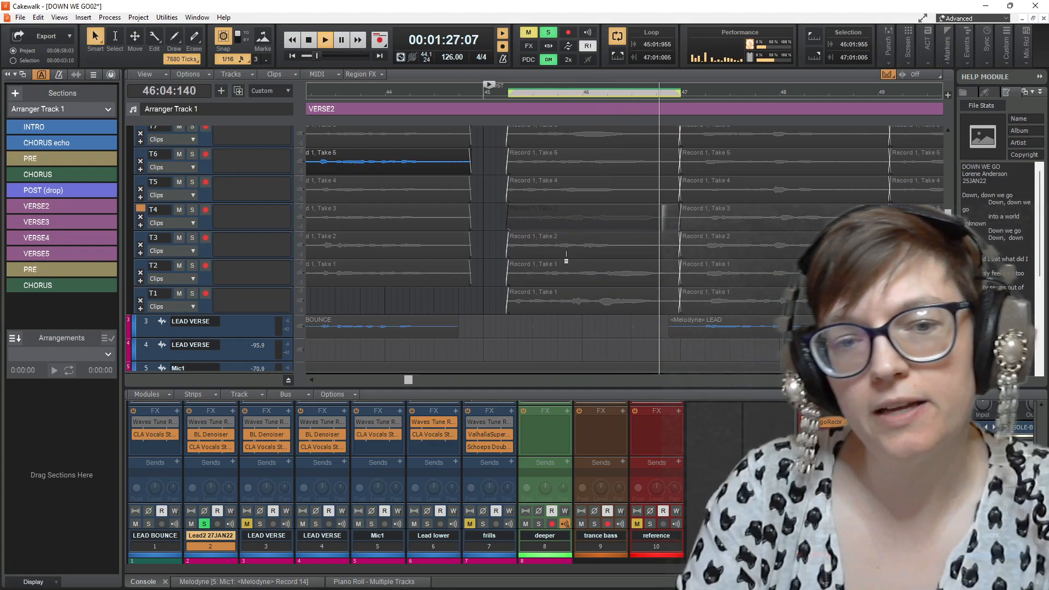
Step: Compare the second VERSE2 phrase in lanes T11 and T10 with the take in lane T1
scroll(566, 257, up, 5)
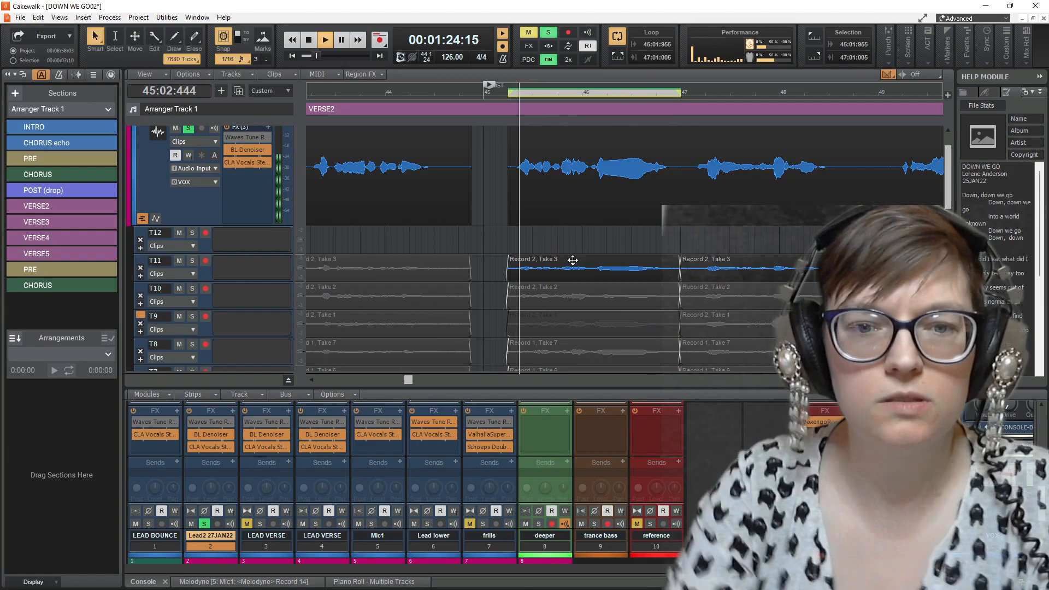
click(573, 260)
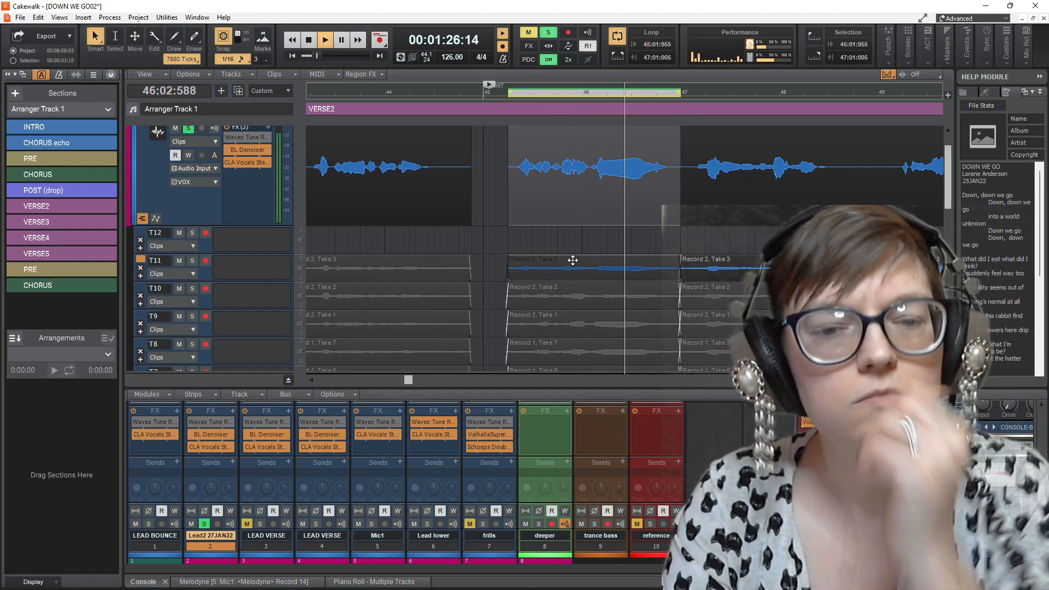
key(Down)
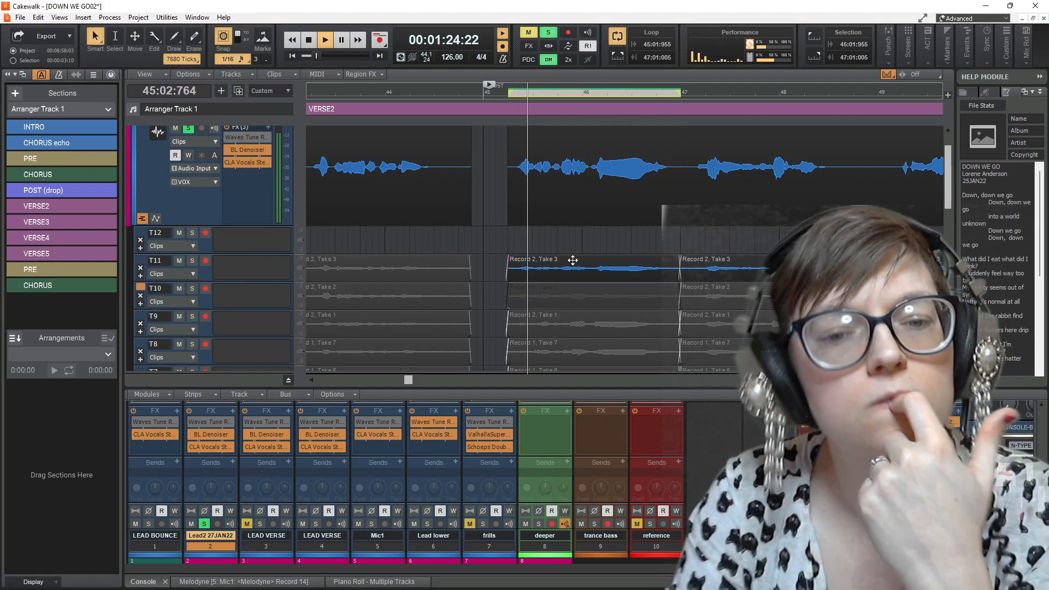
scroll(571, 317, down, 5)
scroll(549, 301, down, 1)
click(548, 299)
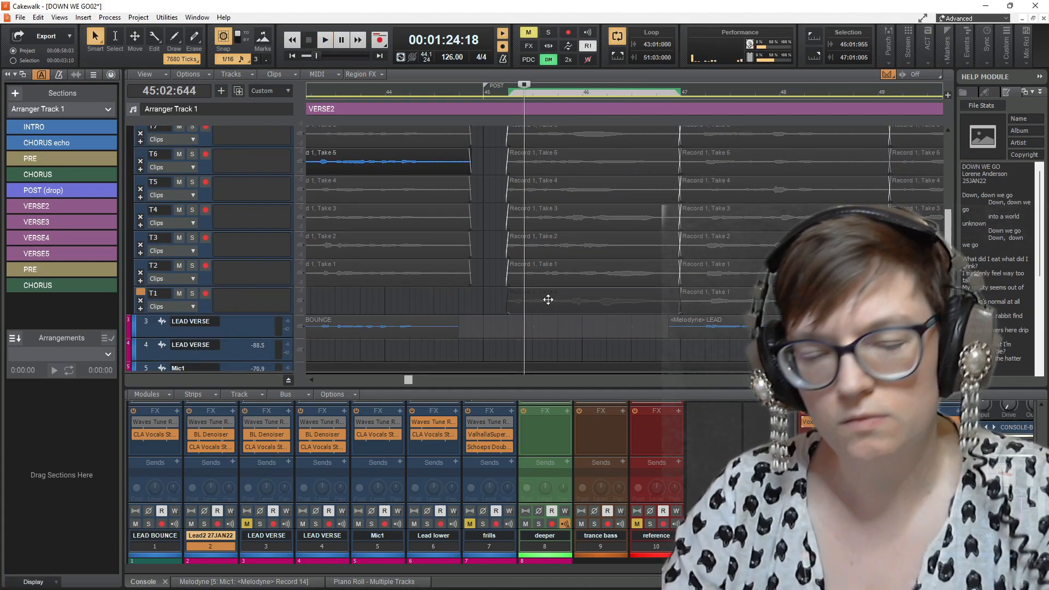
key(space)
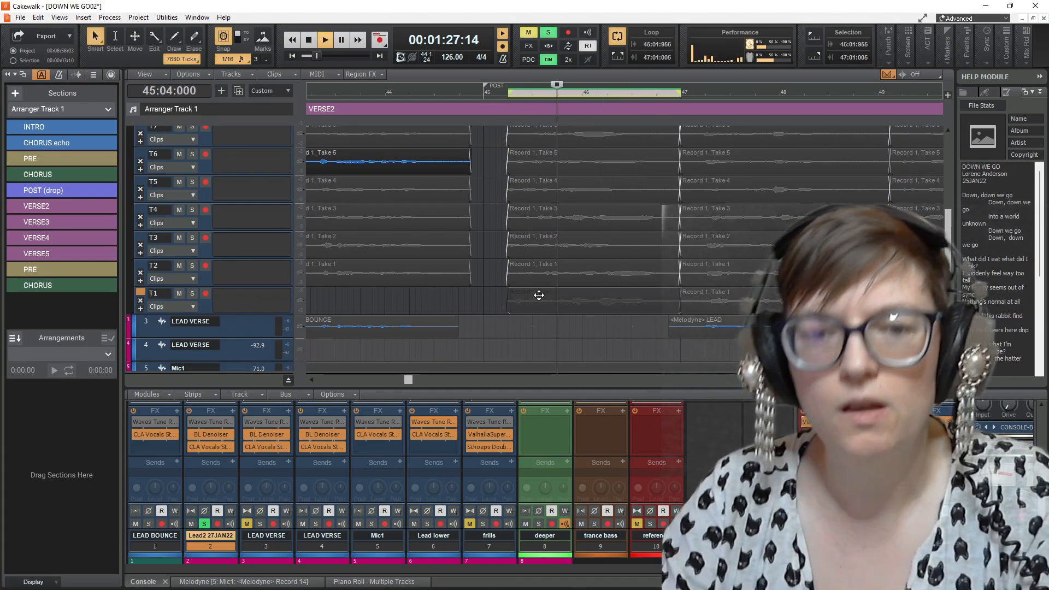
Step: Split the second VERSE2 phrase at 46:01:355 across the take lanes and promote its closing part from lane T1
scroll(586, 355, up, 2)
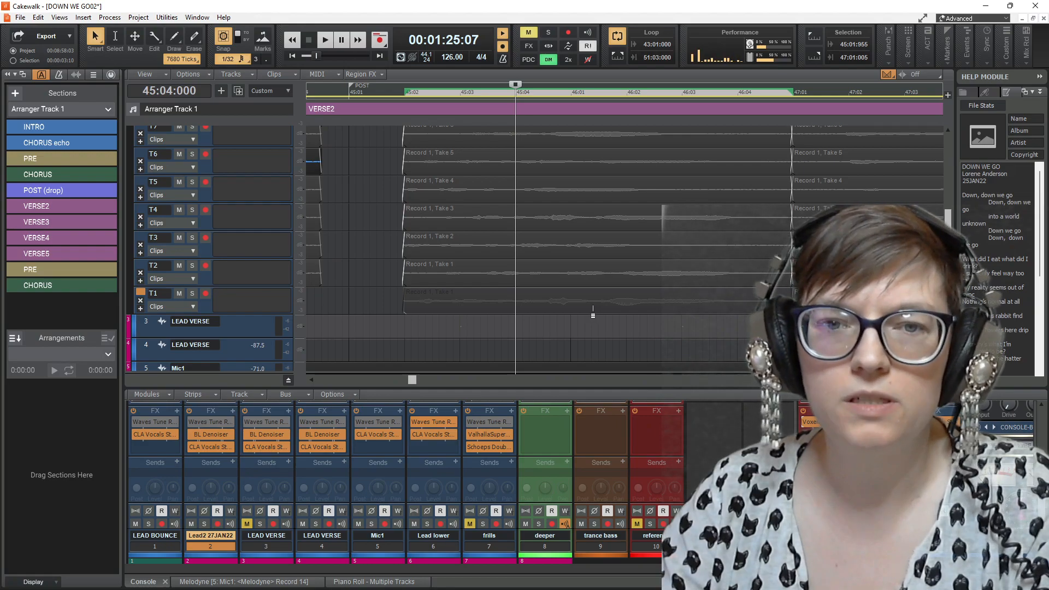
click(593, 312)
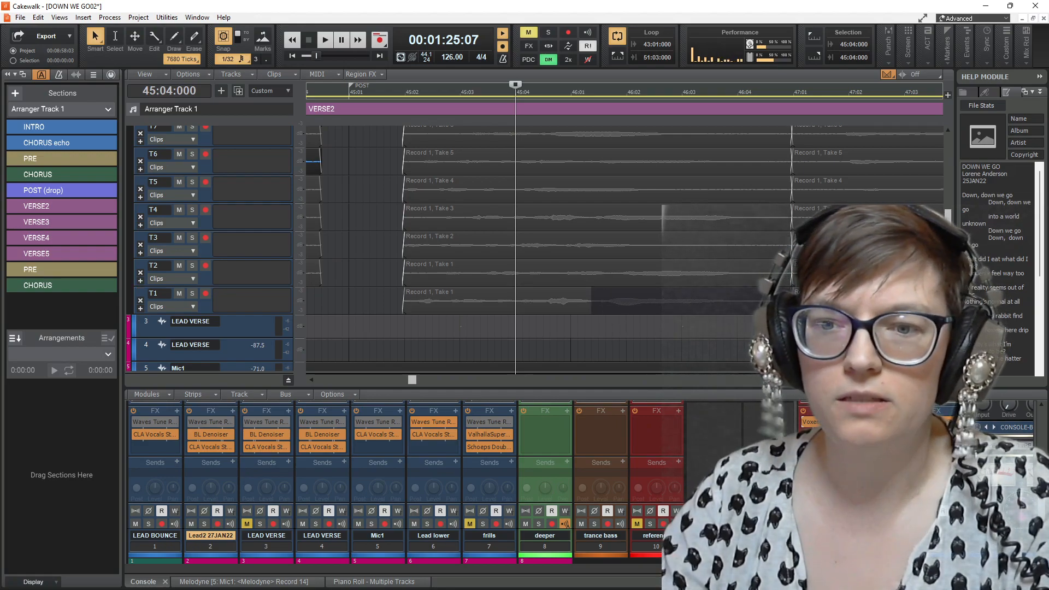
drag(592, 308, 792, 309)
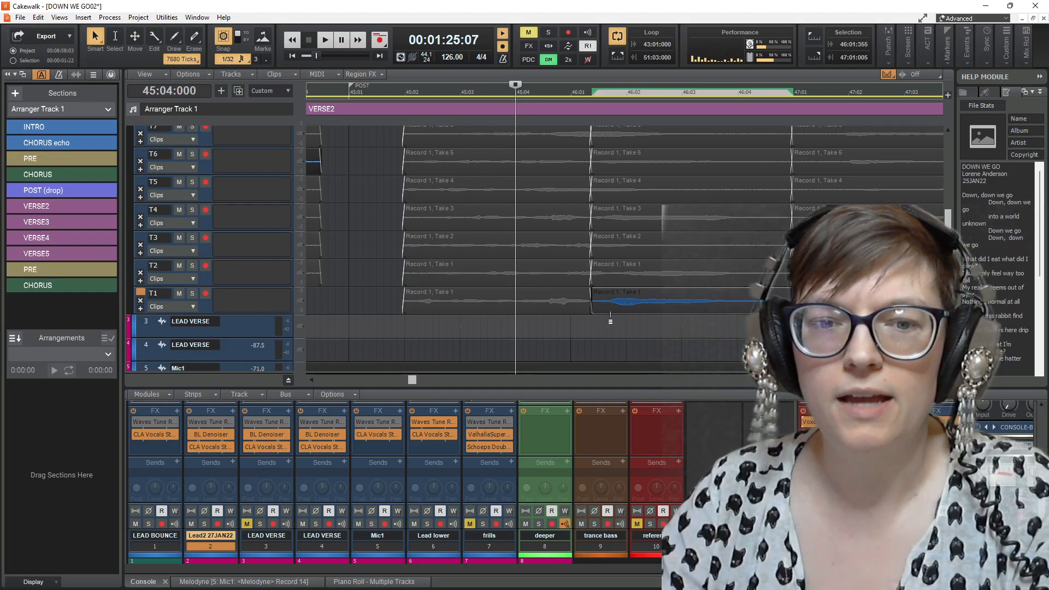
ctrl+scroll(600, 298, up, 2)
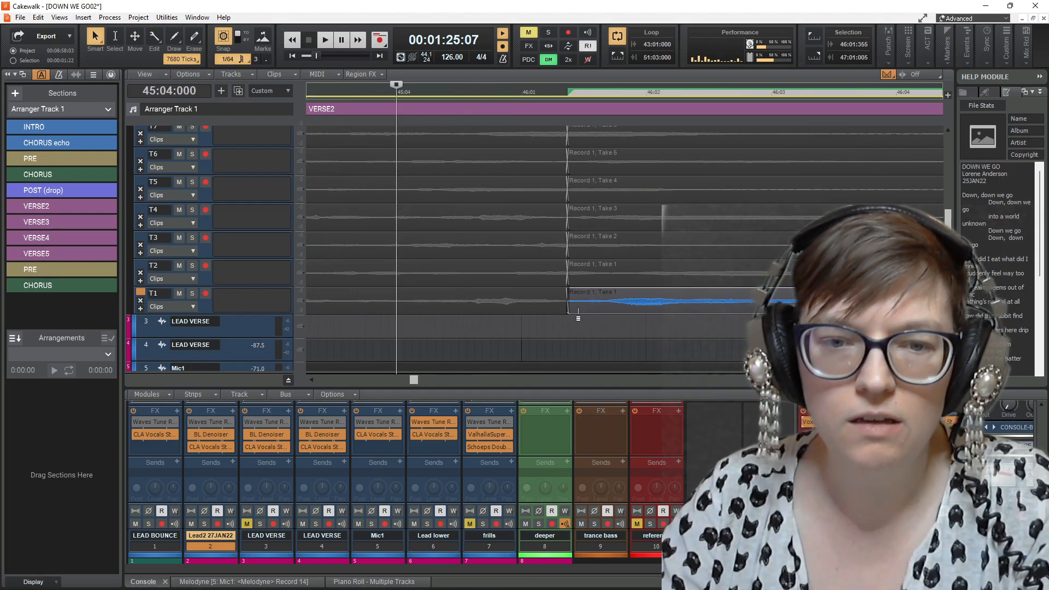
mouse_move(567, 304)
mouse_down()
mouse_move(718, 303)
mouse_move(390, 305)
mouse_move(570, 309)
mouse_up()
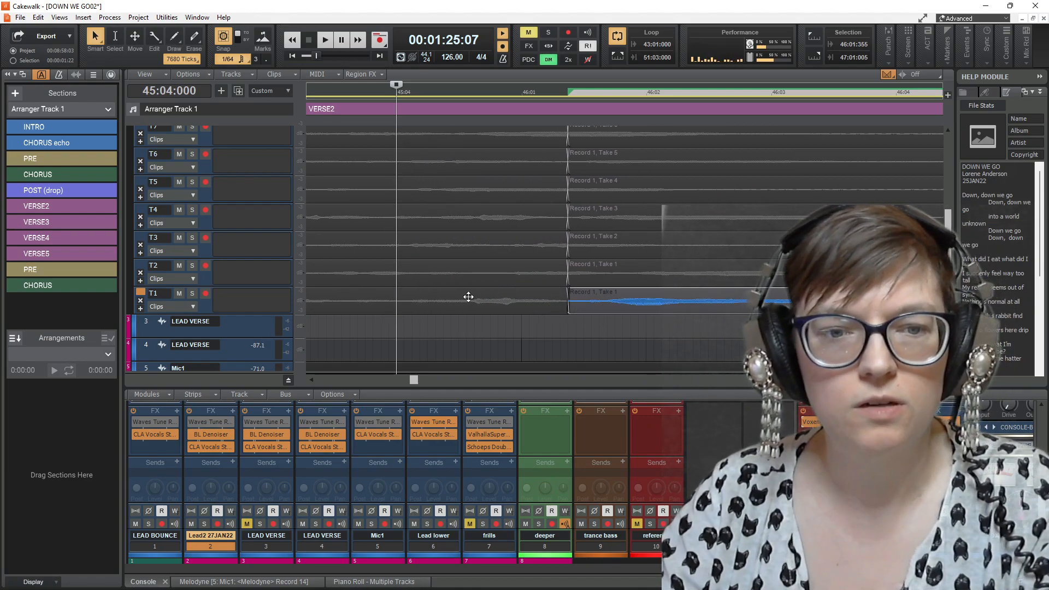
Step: Audition the opening part of the second VERSE2 phrase in lane T1 and promote that take
click(468, 299)
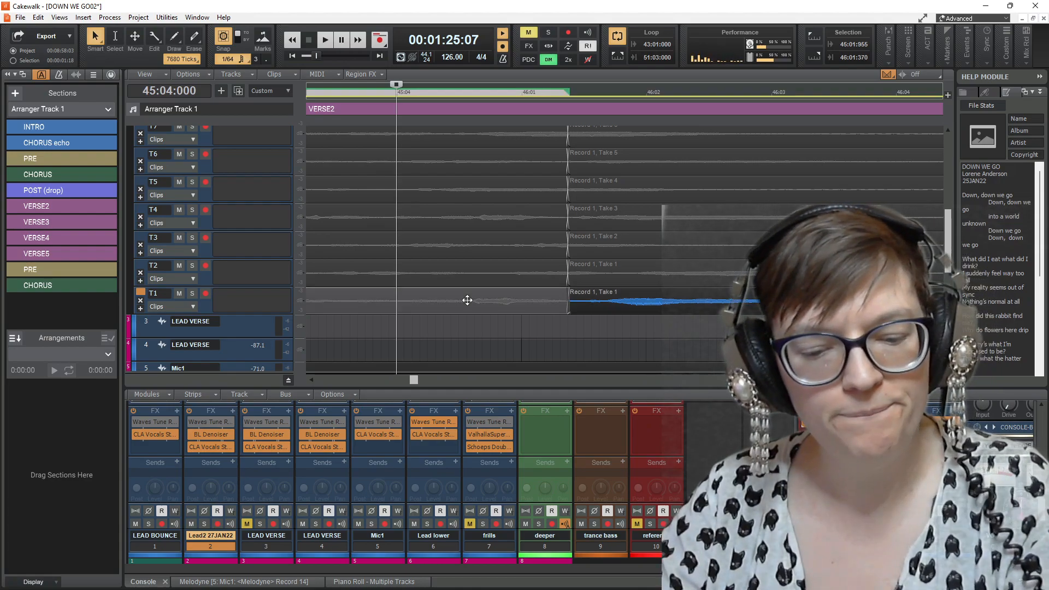
key(shift+space)
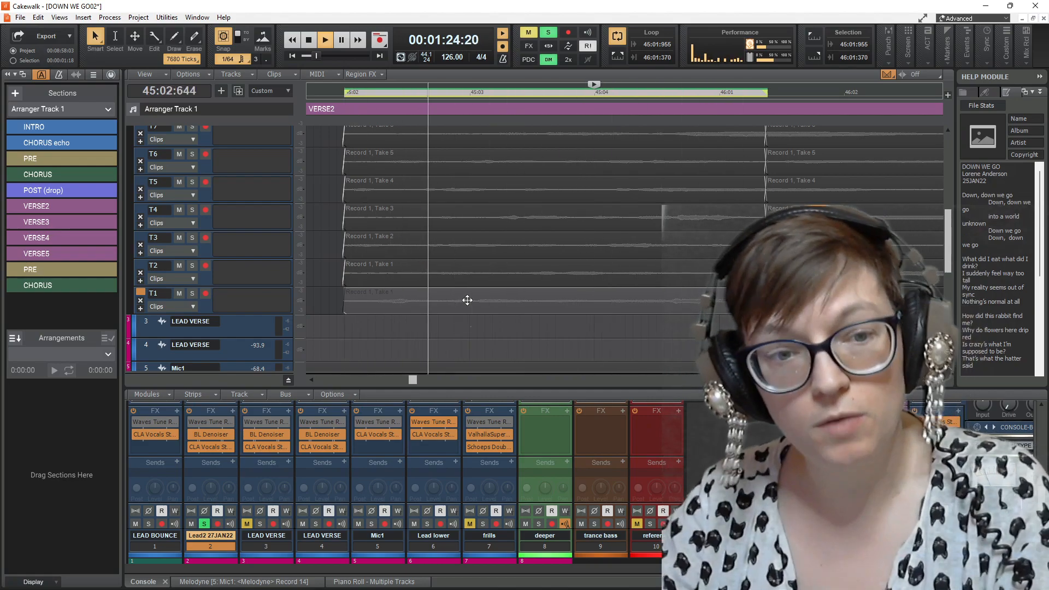
click(467, 300)
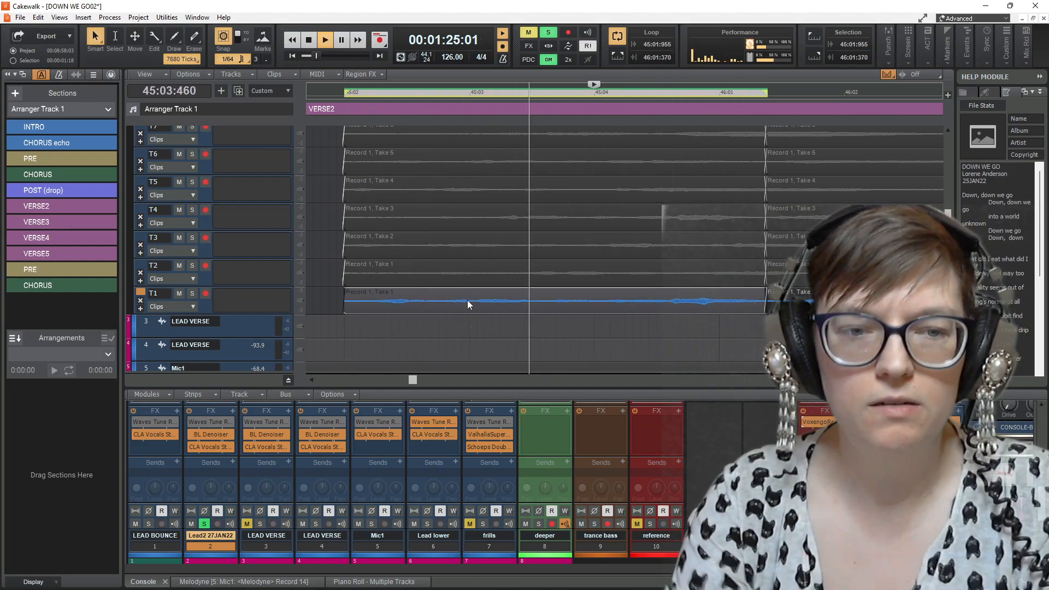
click(611, 322)
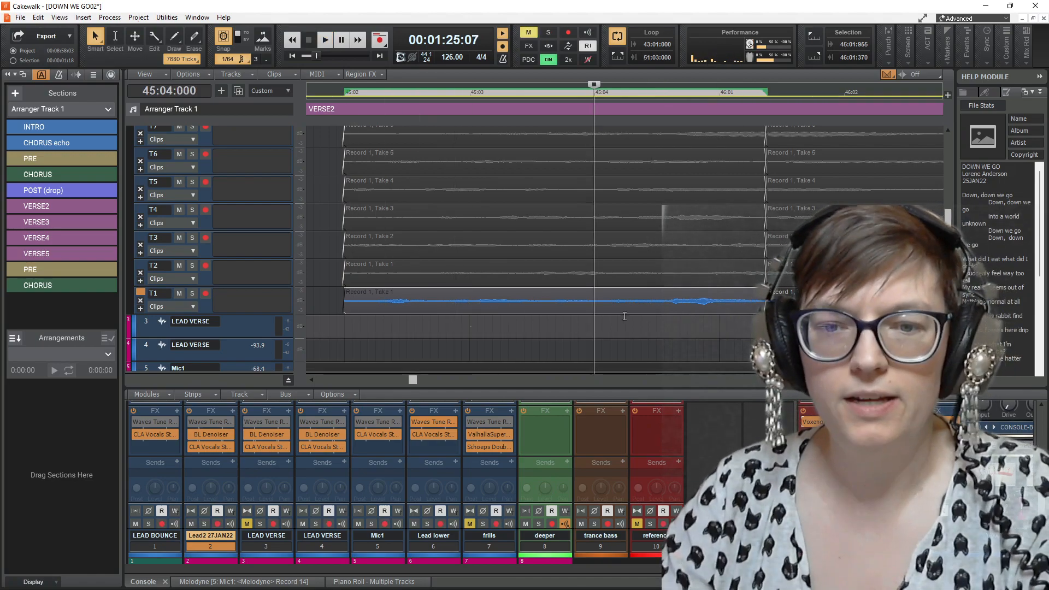
Step: Audition the closing part of the second VERSE2 phrase in lanes T11, T10 and T9
scroll(853, 323, down, 2)
drag(411, 380, 414, 380)
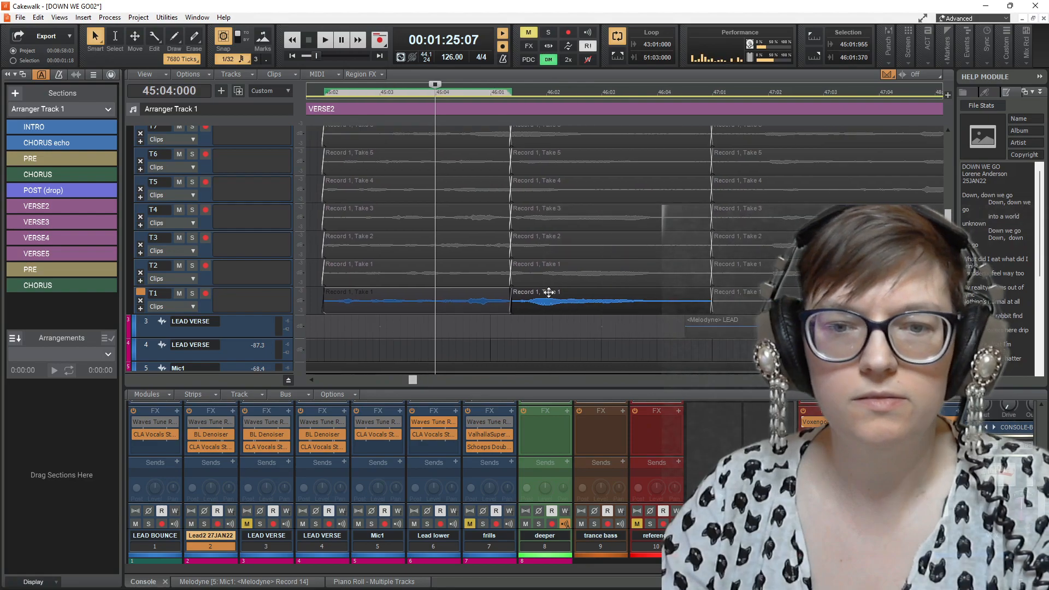
scroll(571, 273, up, 4)
click(578, 265)
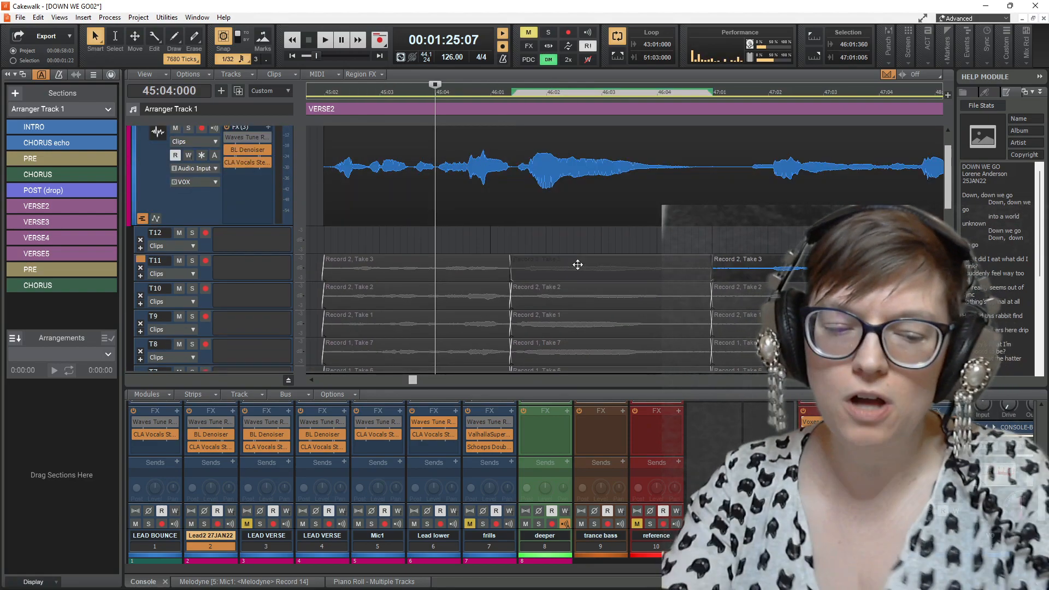
key(shift+space)
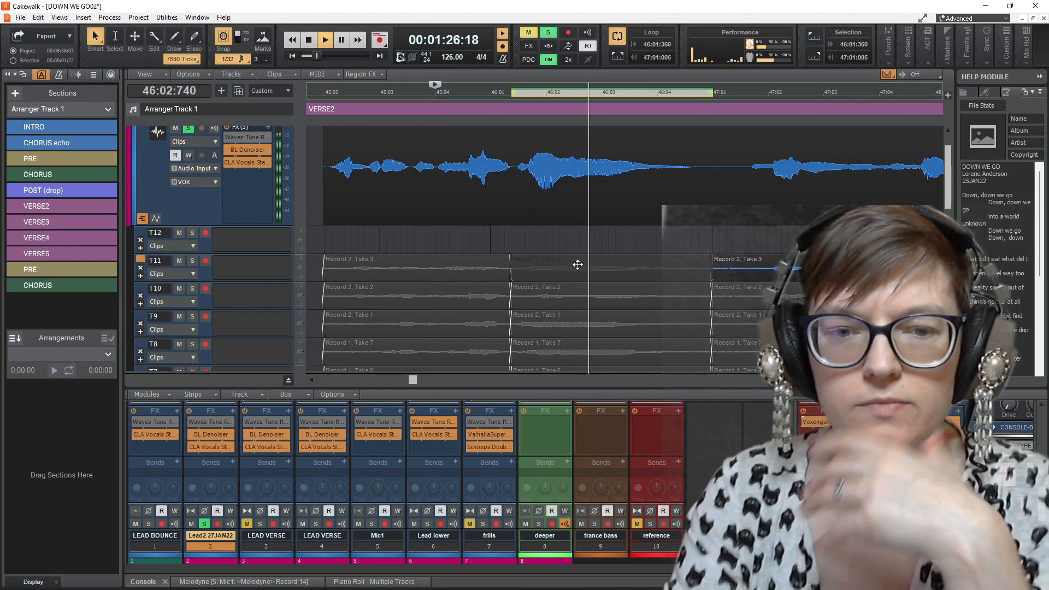
key(Down)
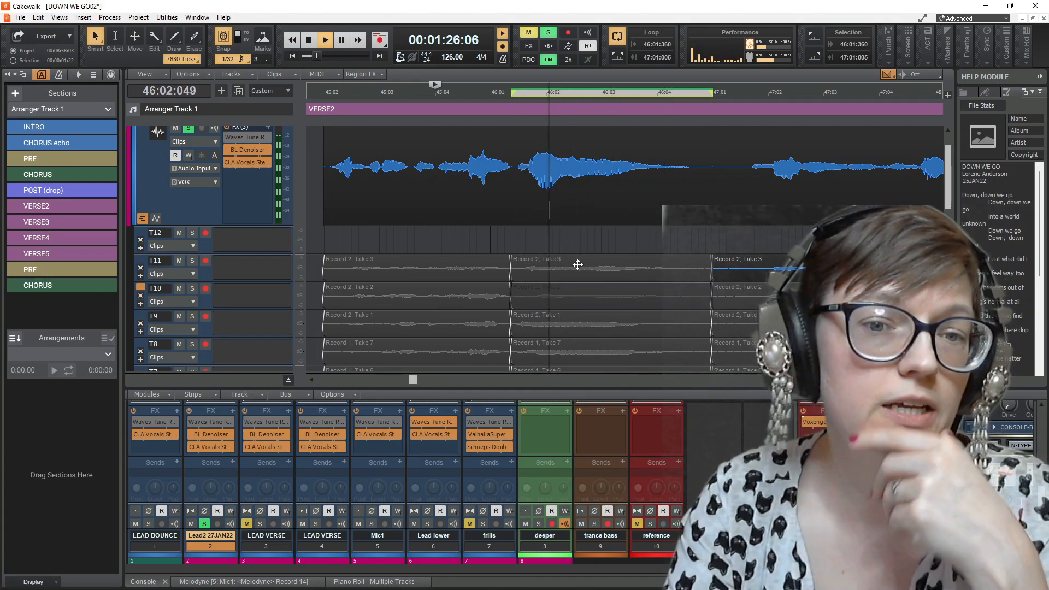
key(Down)
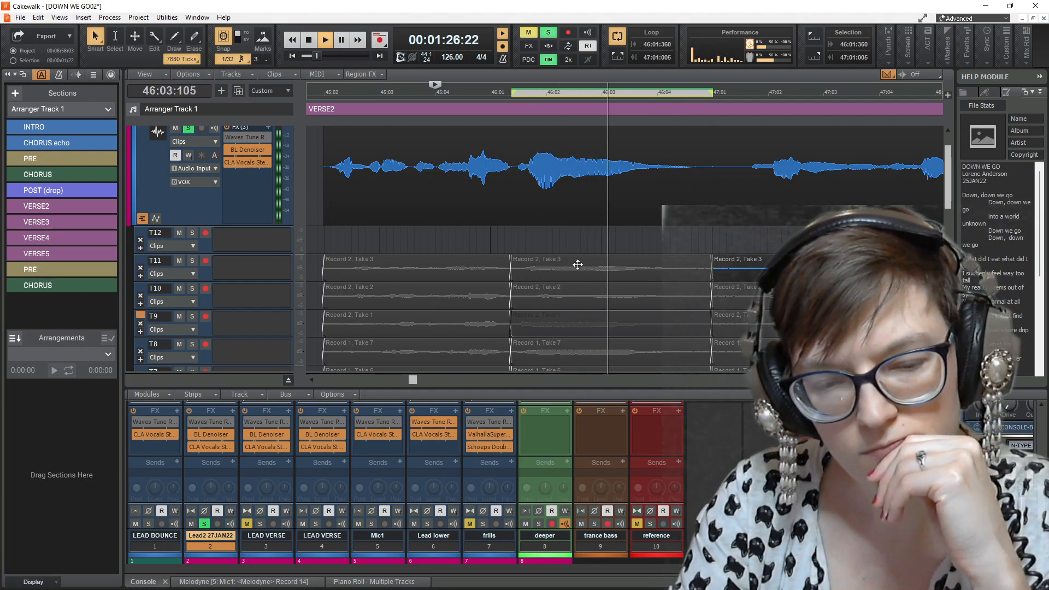
Step: Continue auditioning the closing part of the second VERSE2 phrase in lanes T8, T7 and T6
key(Down)
key(Down)
key(Up)
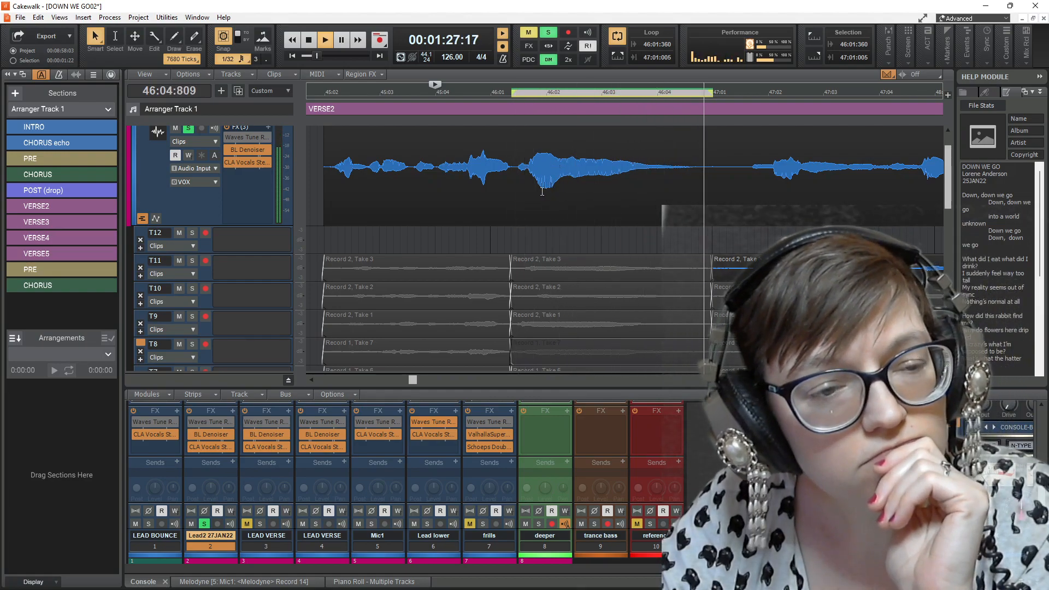
scroll(541, 192, down, 4)
key(Down)
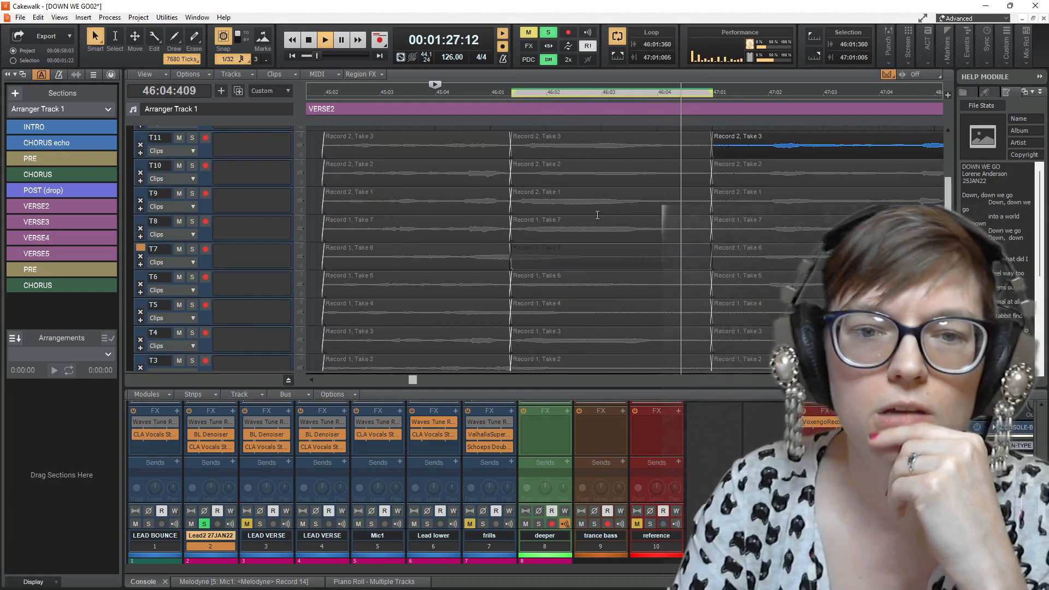
key(Down)
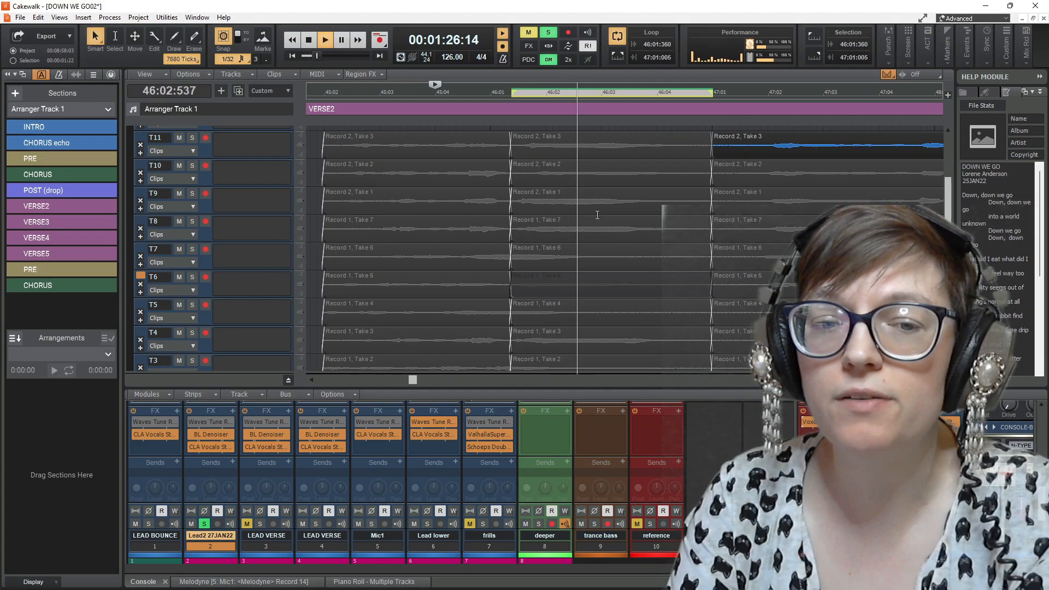
key(space)
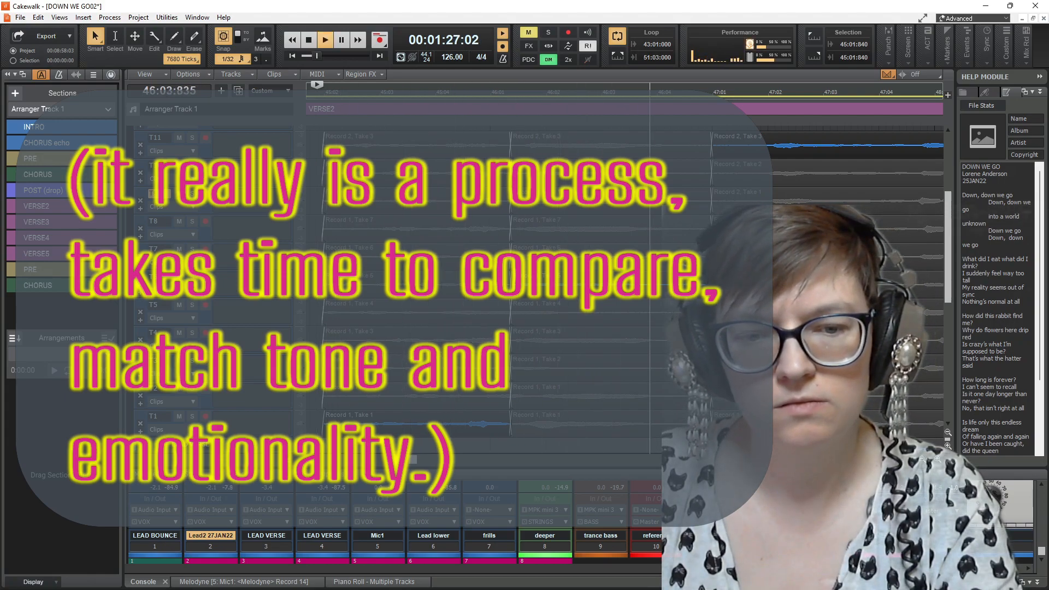
Step: Move the start of the second VERSE2 phrase's closing part to 46:01:330 across the take lanes and play back the join
click(595, 283)
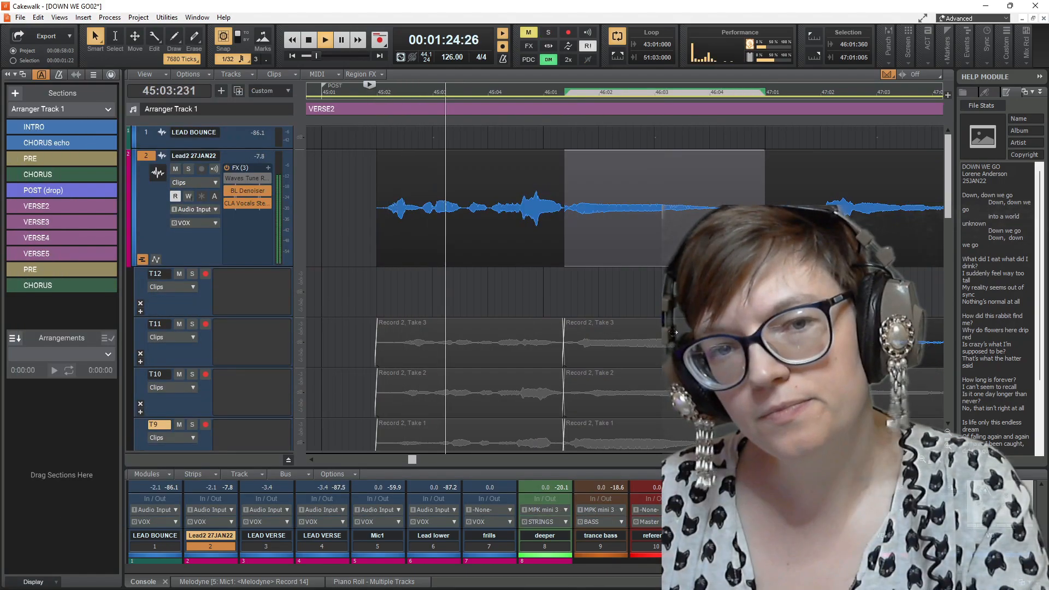
key(space)
scroll(630, 383, down, 10)
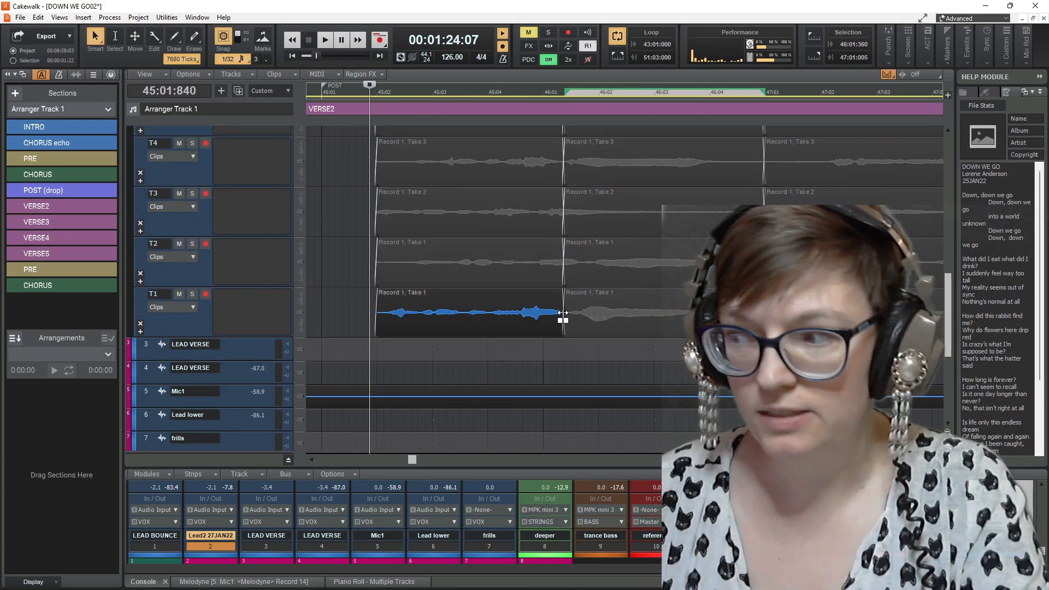
scroll(581, 325, up, 8)
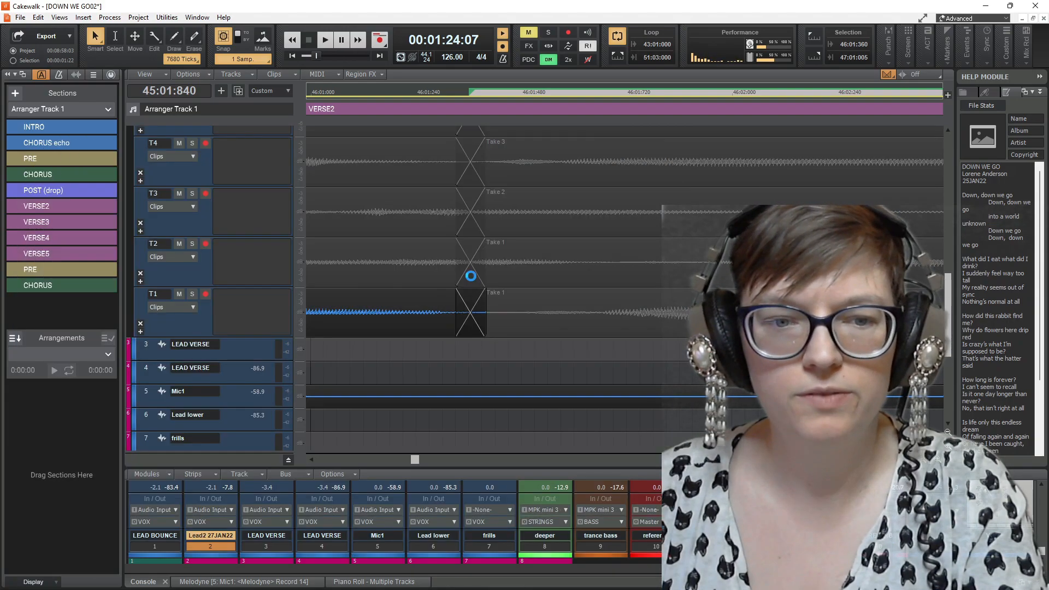
key(space)
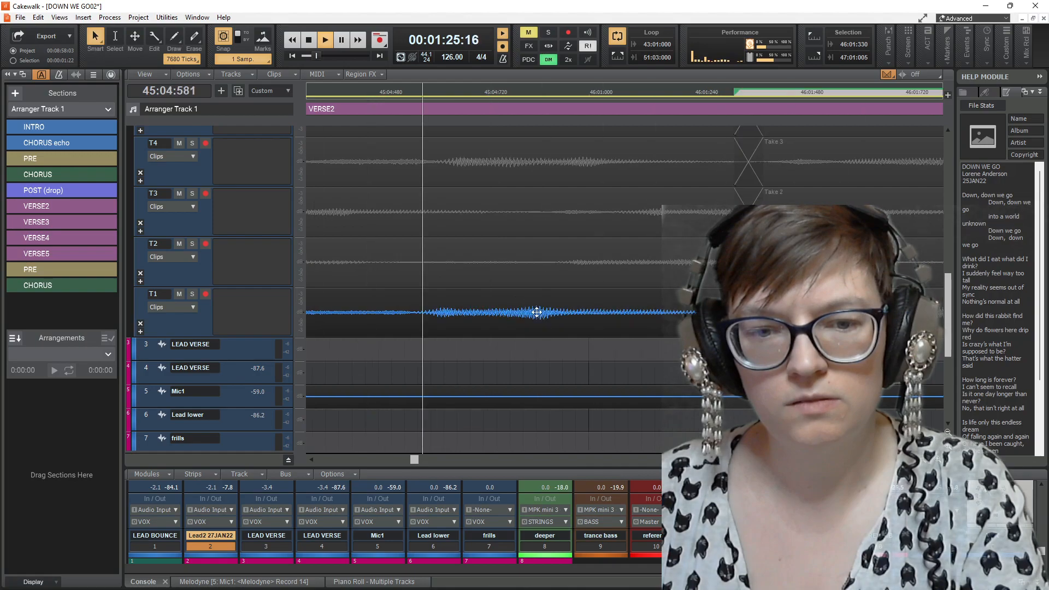
key(space)
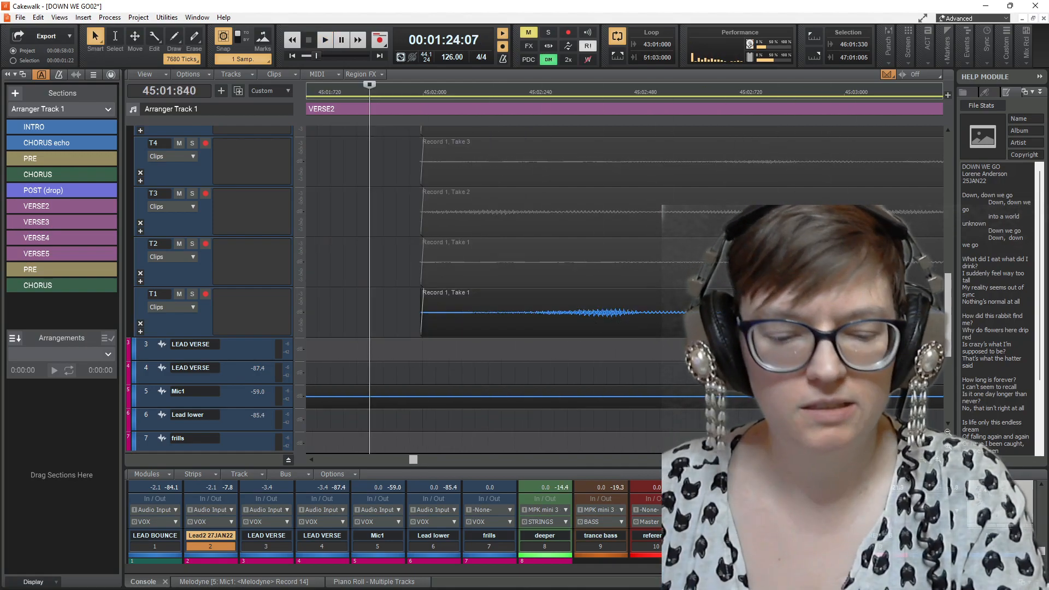
Step: Audition the opening part of the second VERSE2 phrase in lane T11 and promote both its parts from that lane
scroll(775, 312, down, 5)
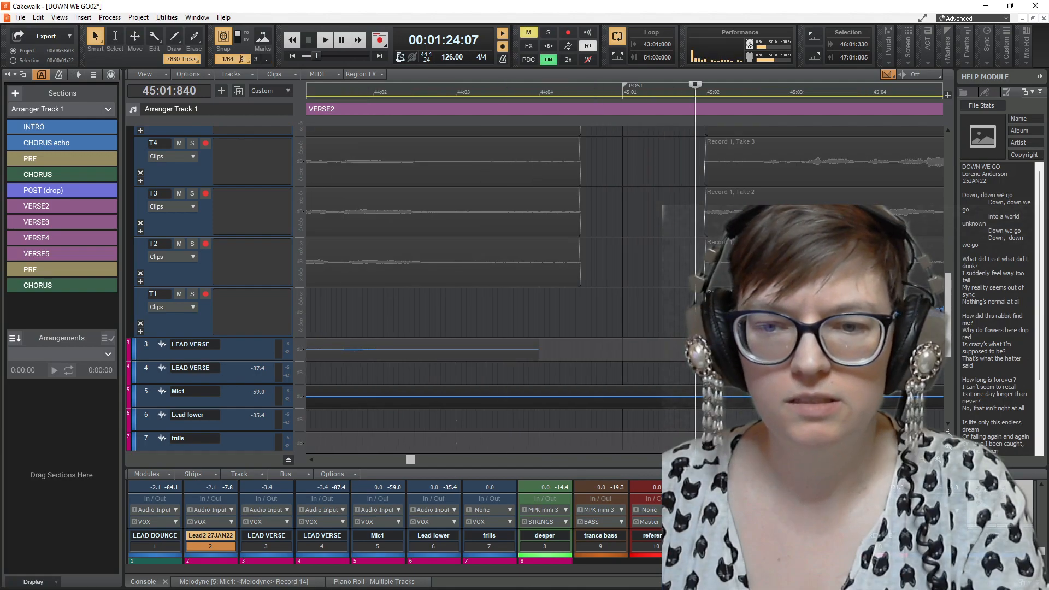
drag(410, 460, 412, 460)
scroll(620, 293, up, 5)
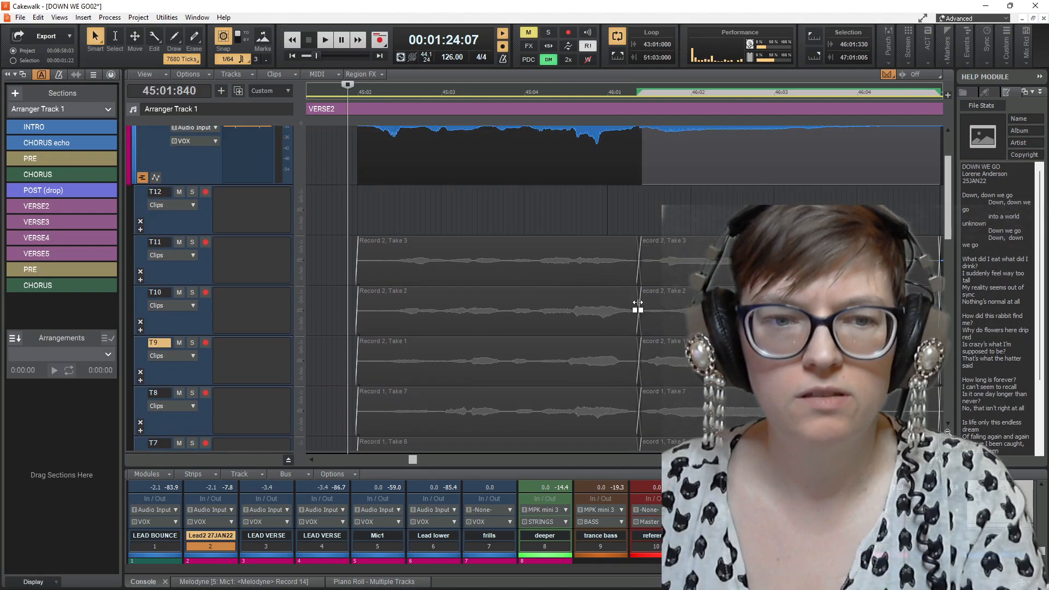
click(553, 253)
key(shift+space)
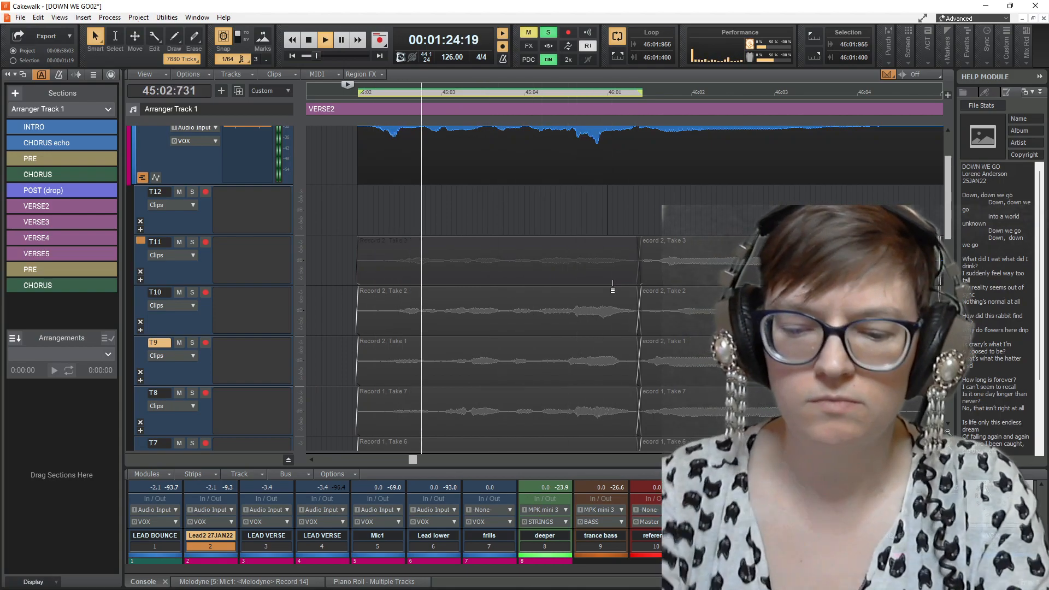
key(Return)
key(Right)
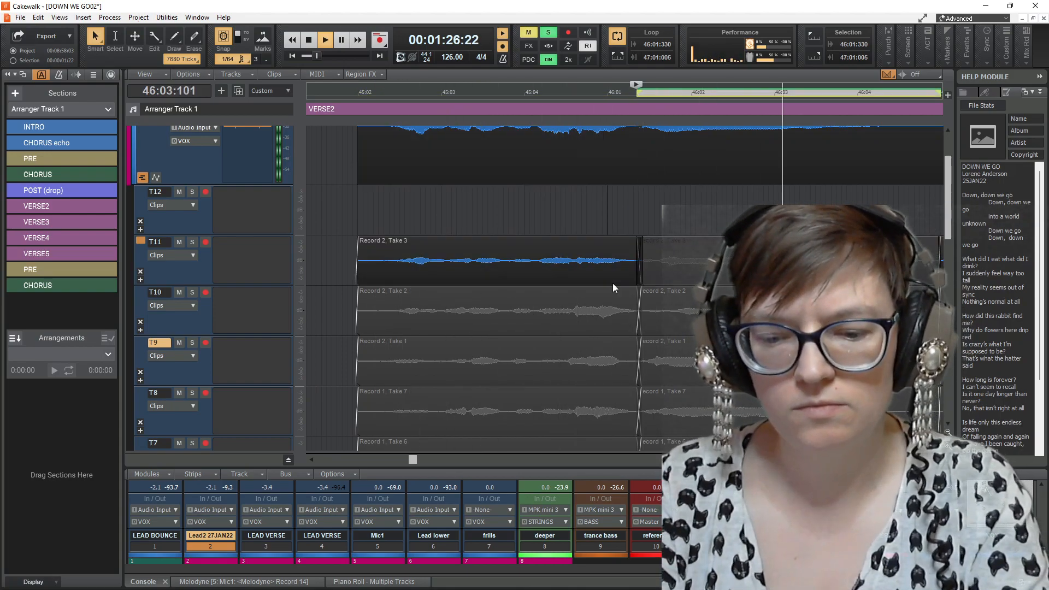
key(Return)
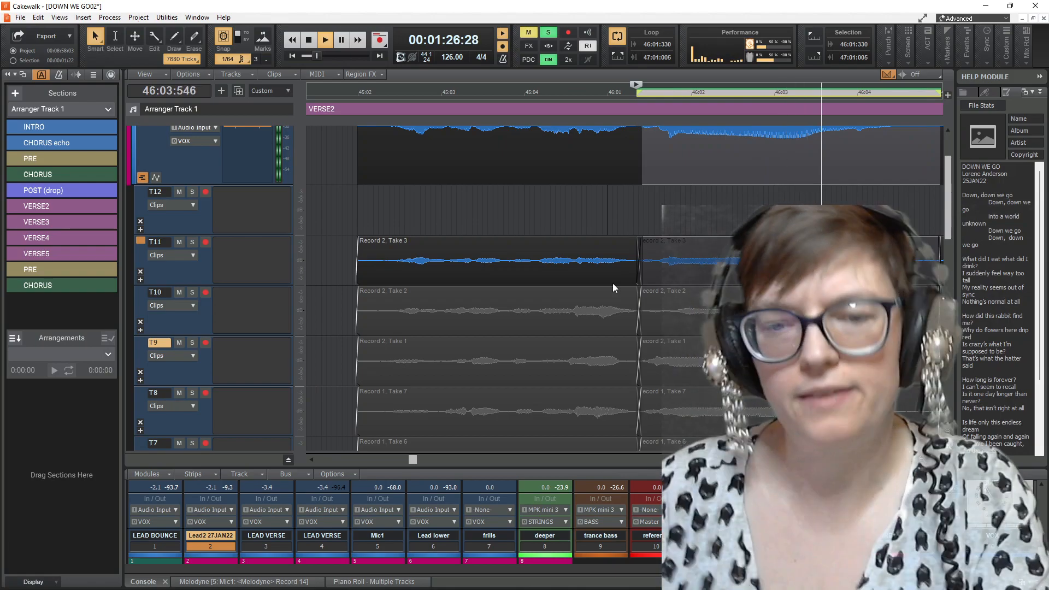
key(space)
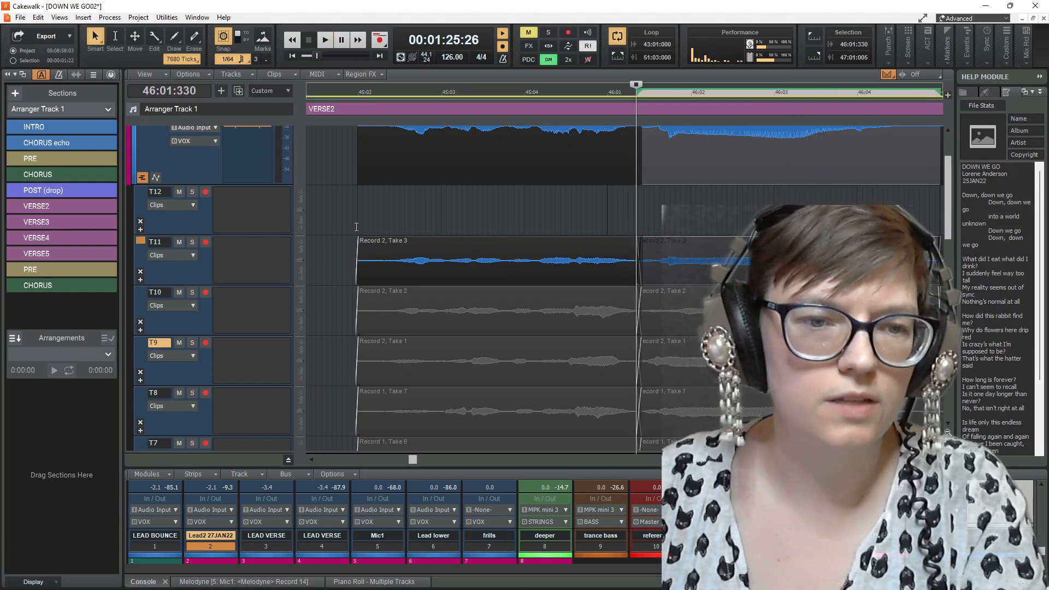
Step: Play back the comped second VERSE2 phrase in the full mix from 45:02:000
click(356, 227)
key(space)
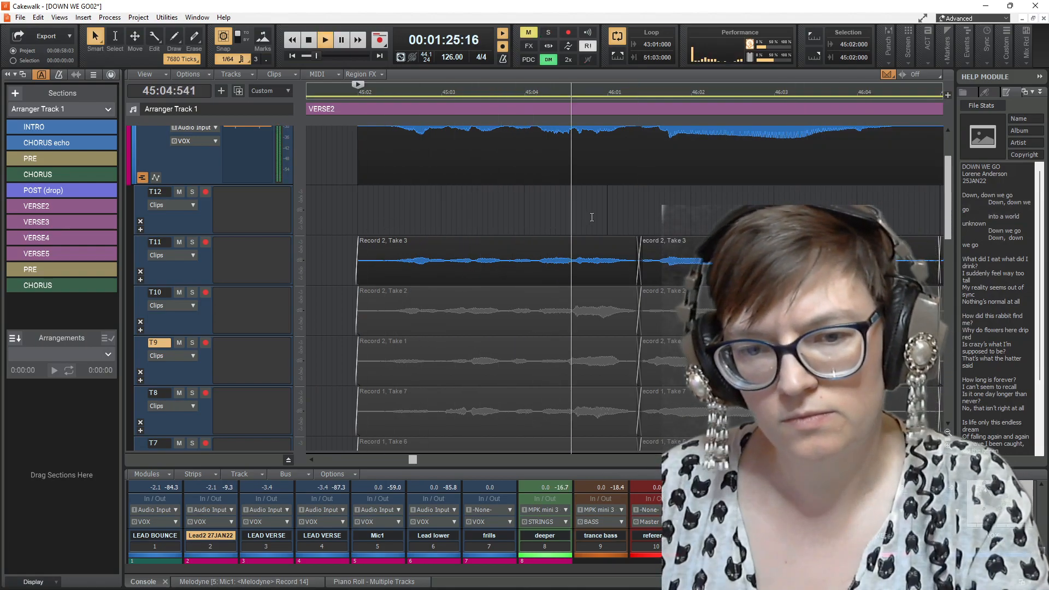
key(space)
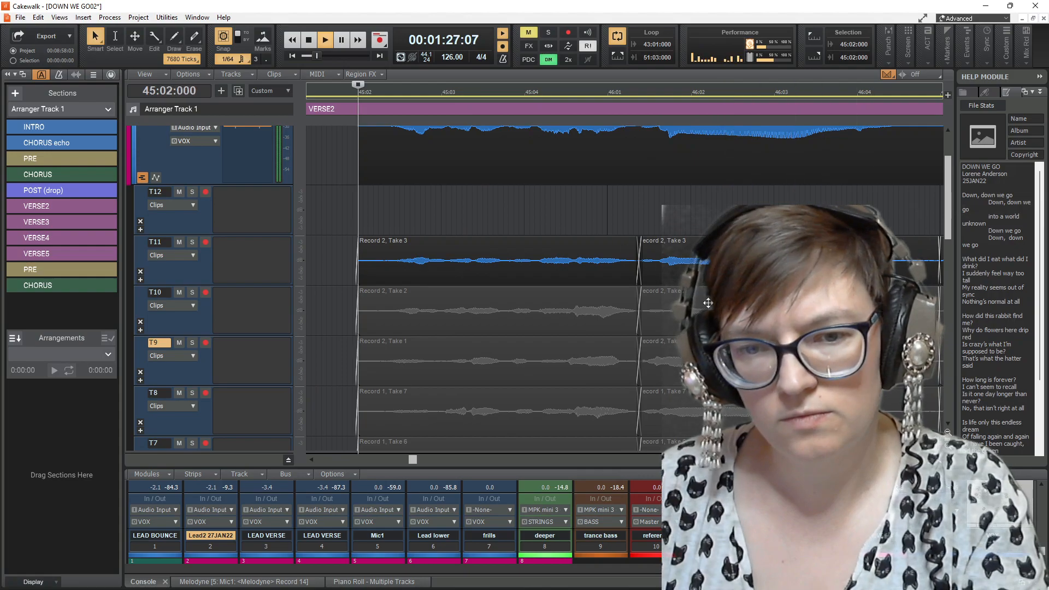
Step: Reduce the height of the lead track's take lanes to fit more of them around the third VERSE2 phrase
scroll(729, 328, down, 2)
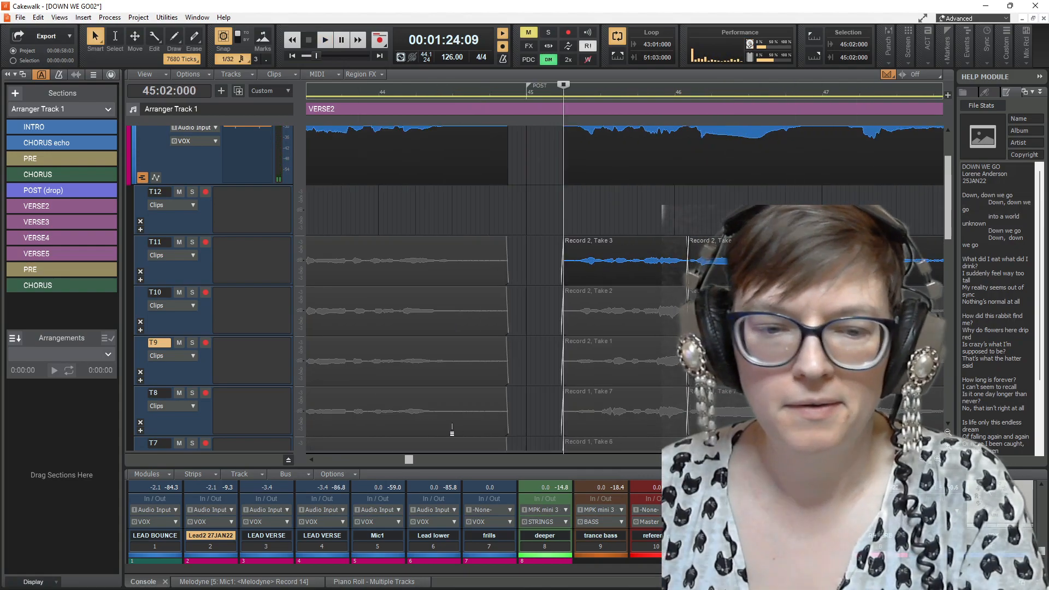
drag(408, 460, 413, 461)
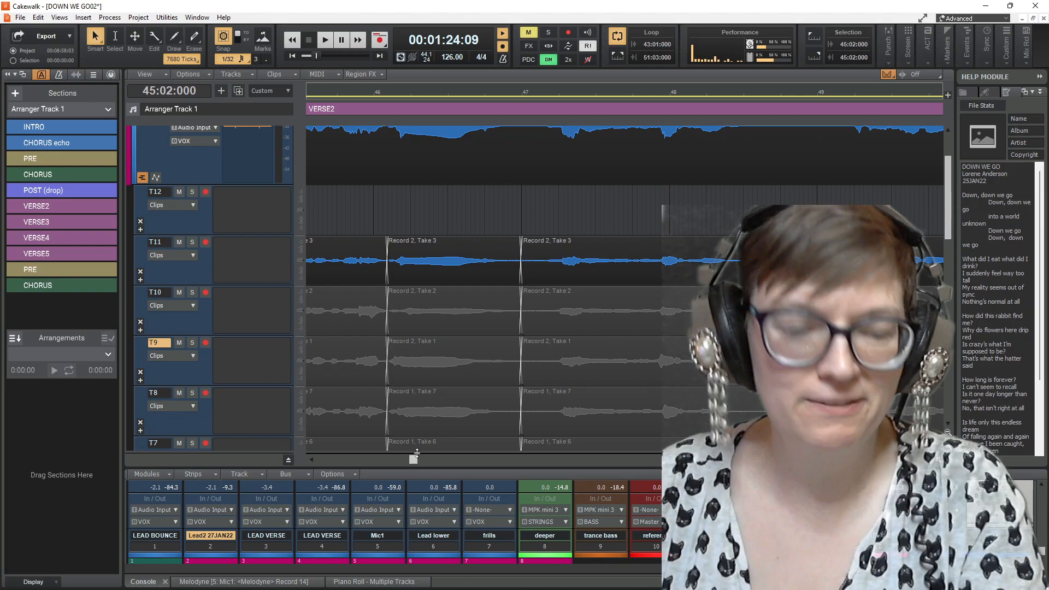
drag(234, 336, 235, 310)
scroll(547, 290, down, 5)
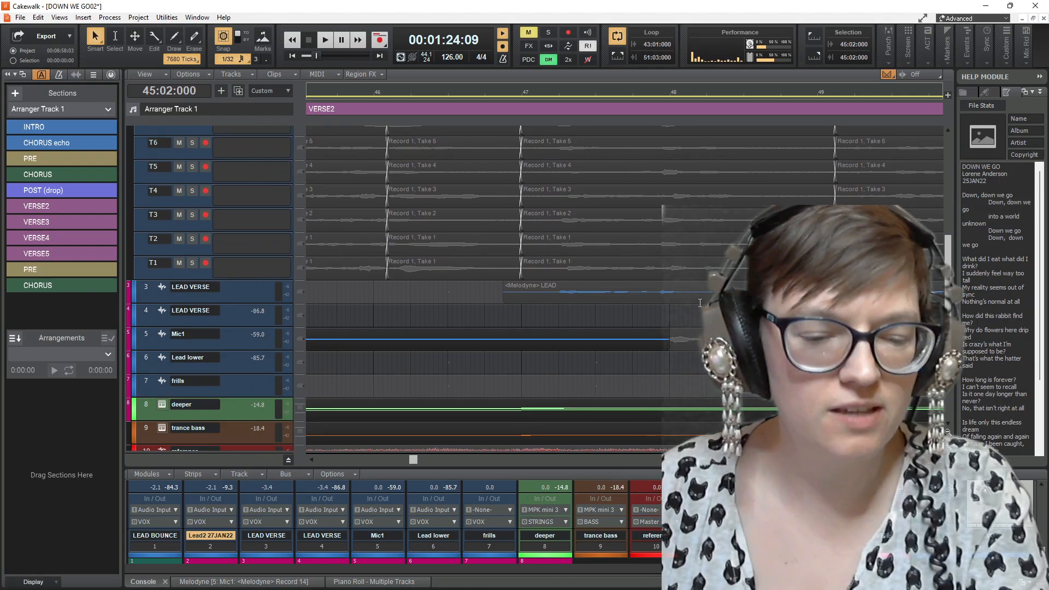
scroll(747, 303, up, 5)
Step: Try isolating 47:03:715 to 48:03:125 of the third VERSE2 phrase across the lanes, audition the part before it in T11, and undo the split
drag(748, 305, 623, 305)
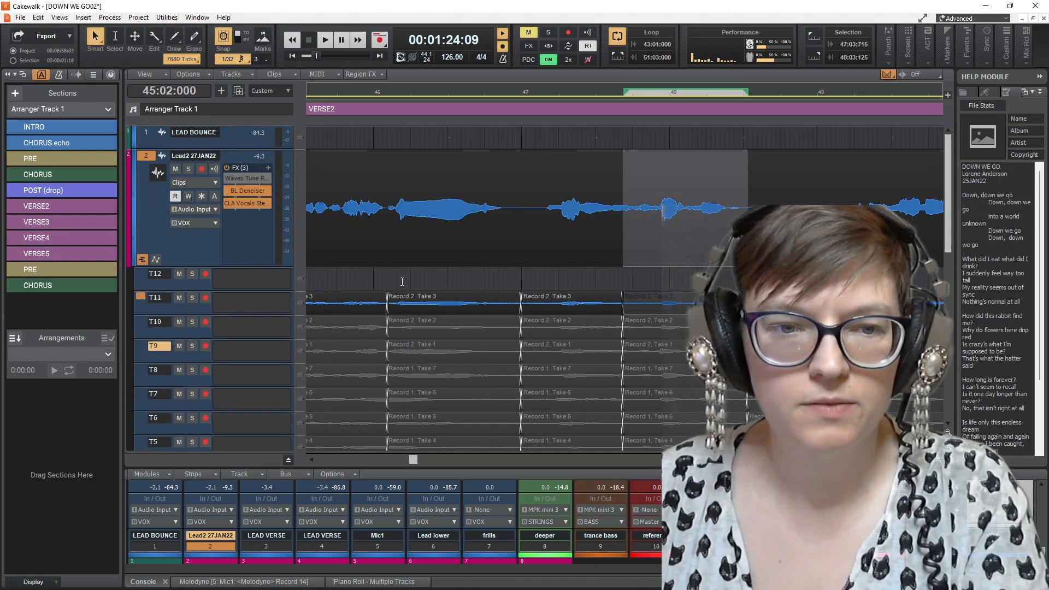
click(548, 299)
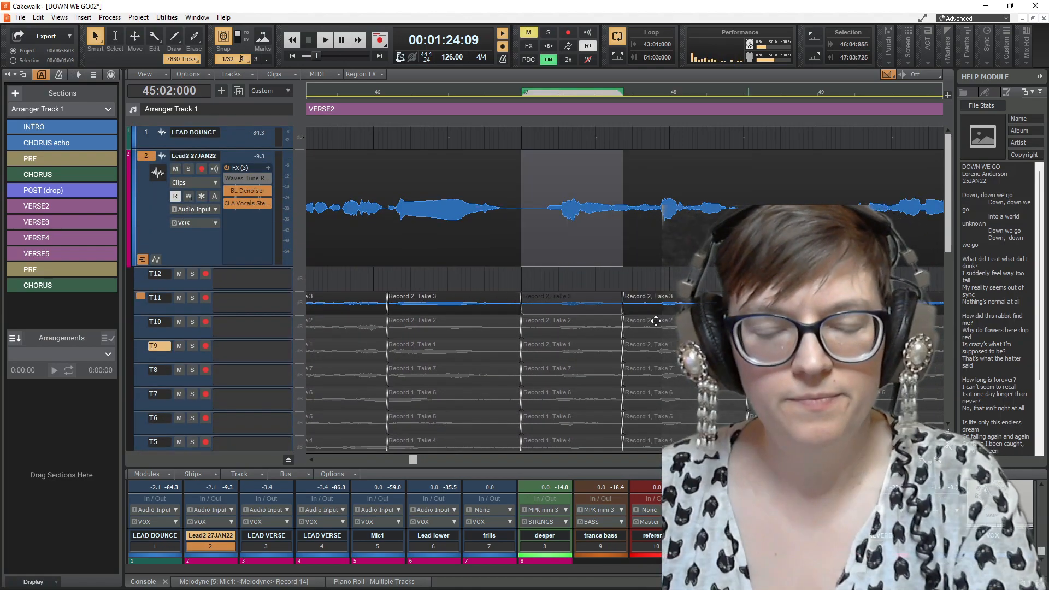
key(shift+space)
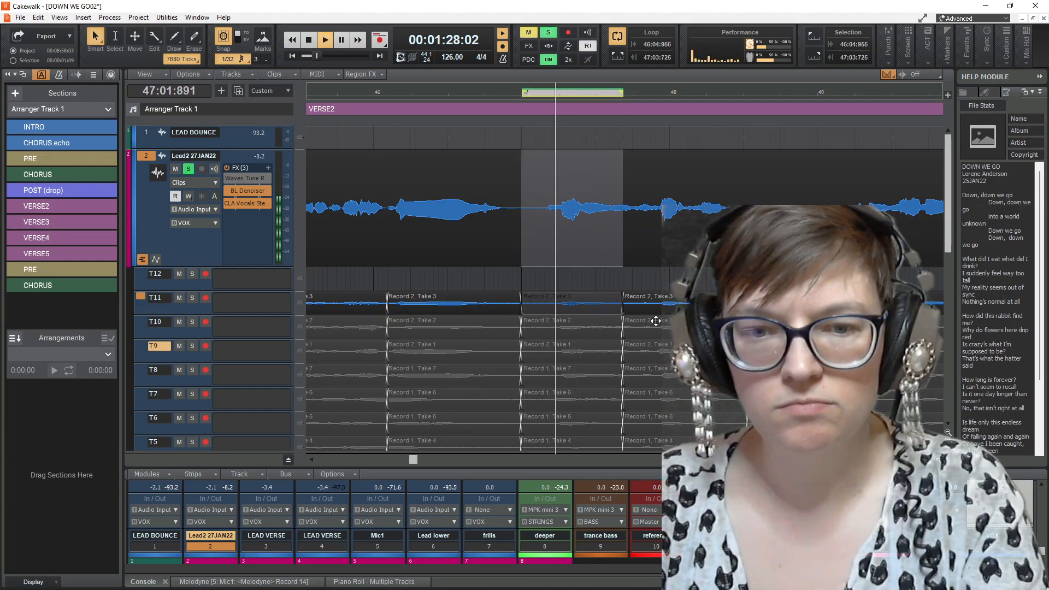
key(space)
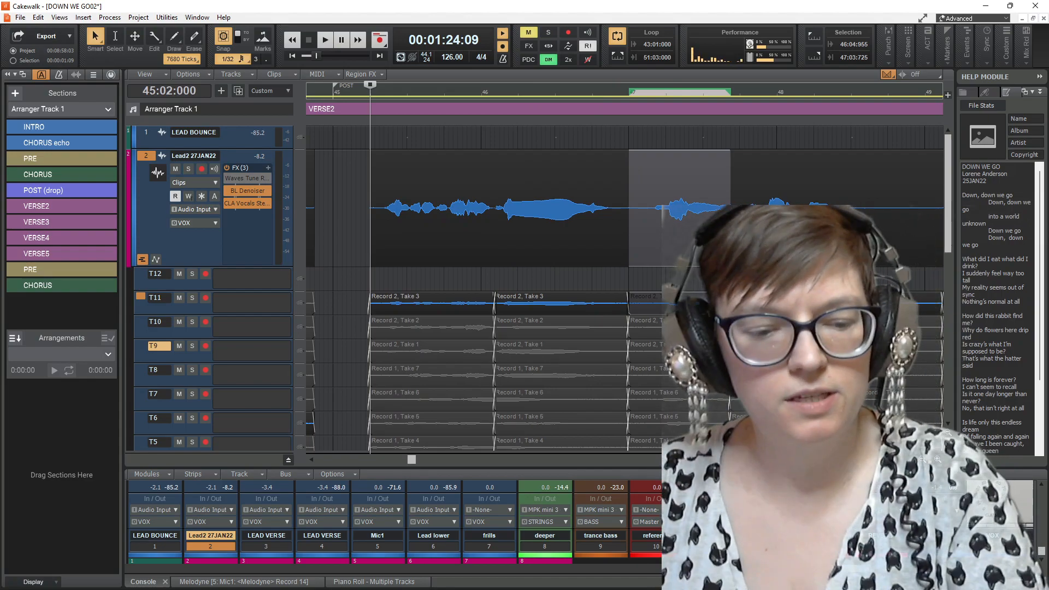
key(ctrl+z)
Step: Audition the third VERSE2 phrase in lanes T11, T10 and T9 and promote the T9 take
drag(413, 460, 416, 462)
click(584, 301)
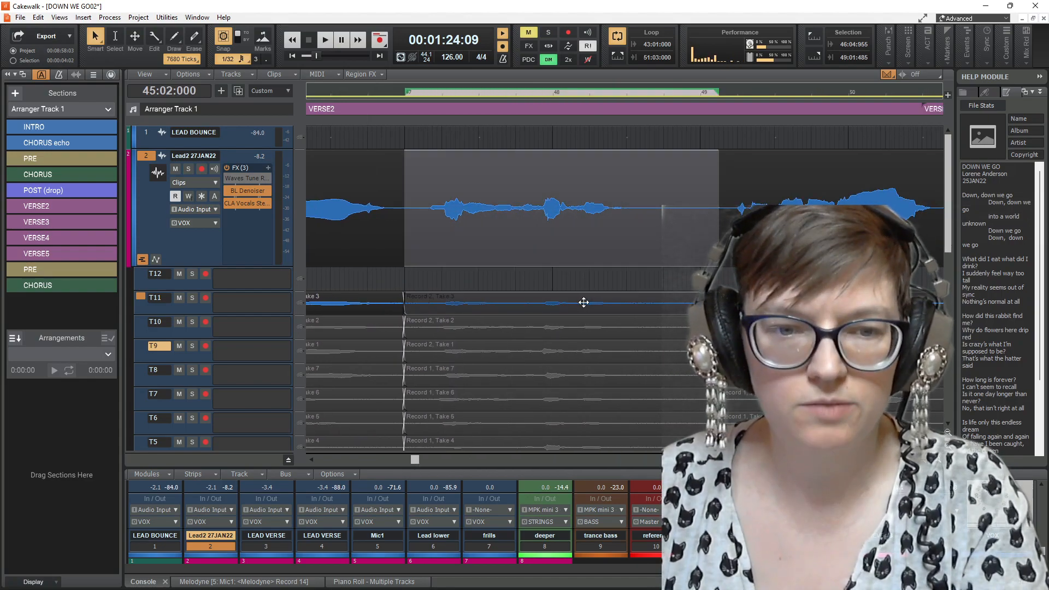
key(shift+space)
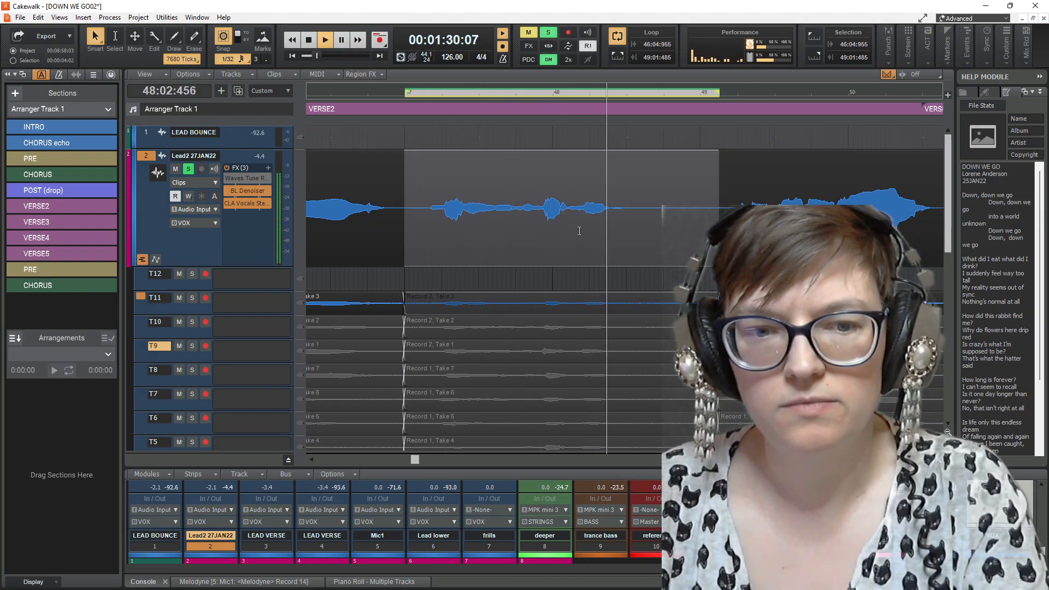
key(Down)
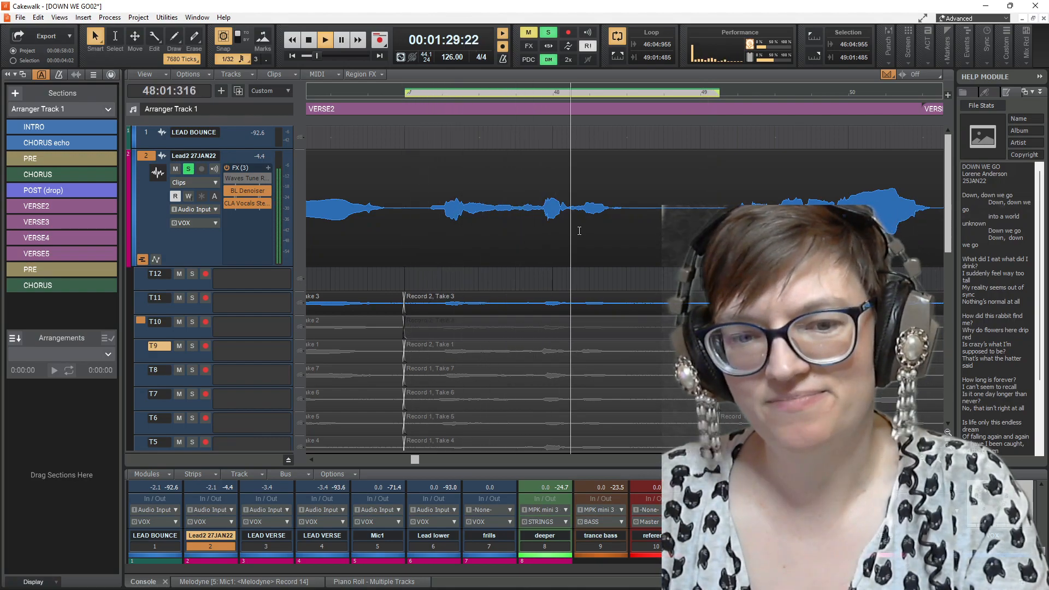
key(Down)
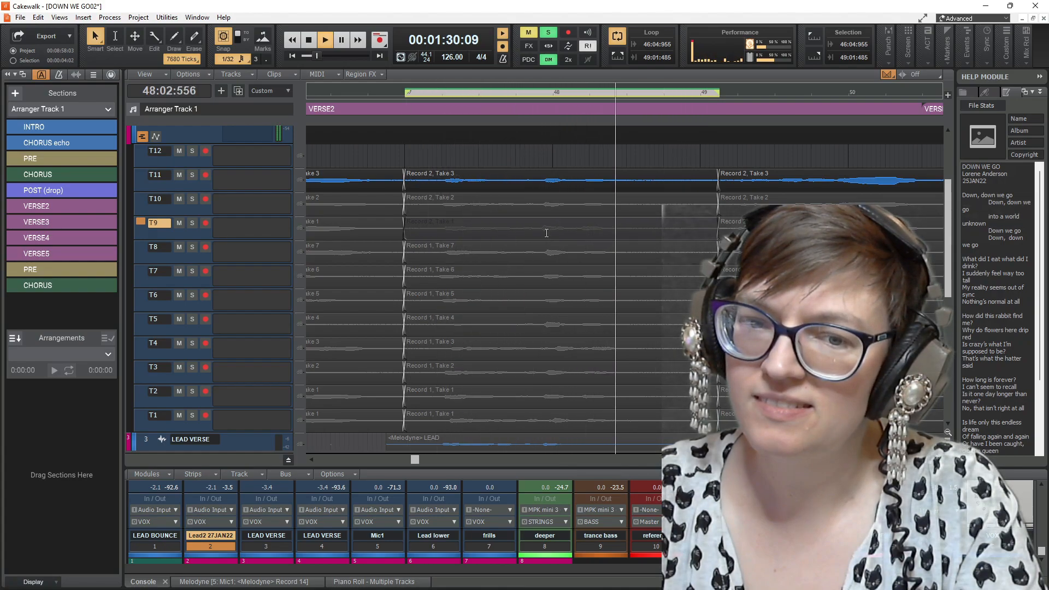
click(547, 233)
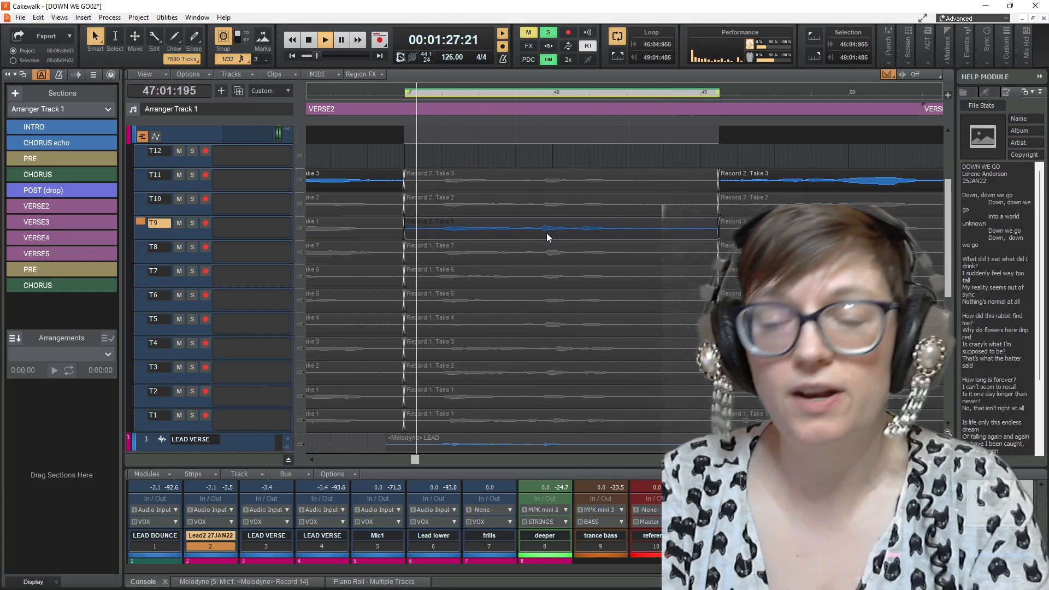
Step: Audition the fourth VERSE2 phrase, from 49:01:475 to 50:04:485, lane by lane from T11 down to T1
key(Right)
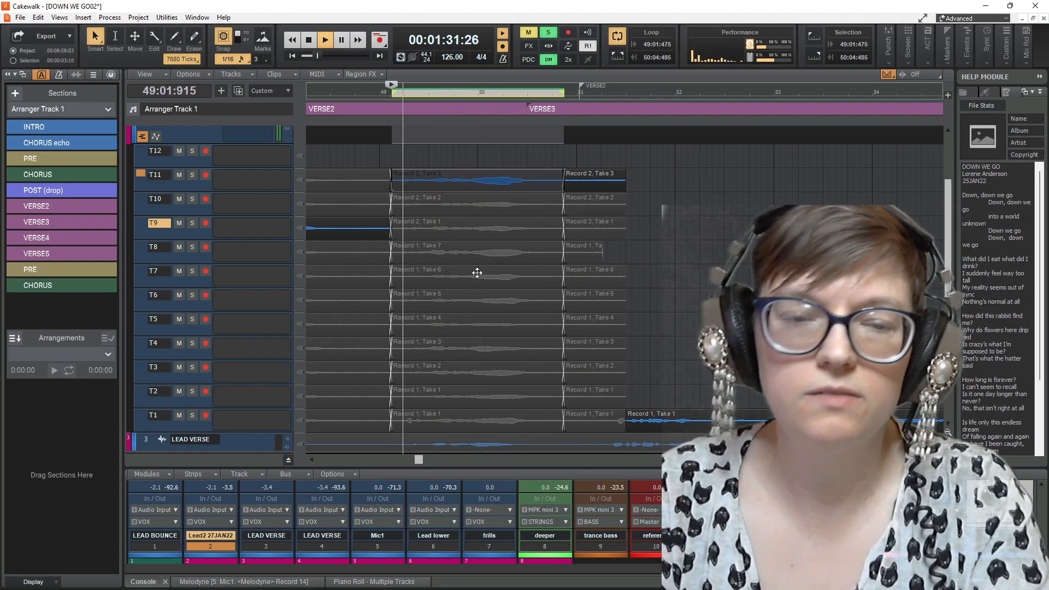
key(Down)
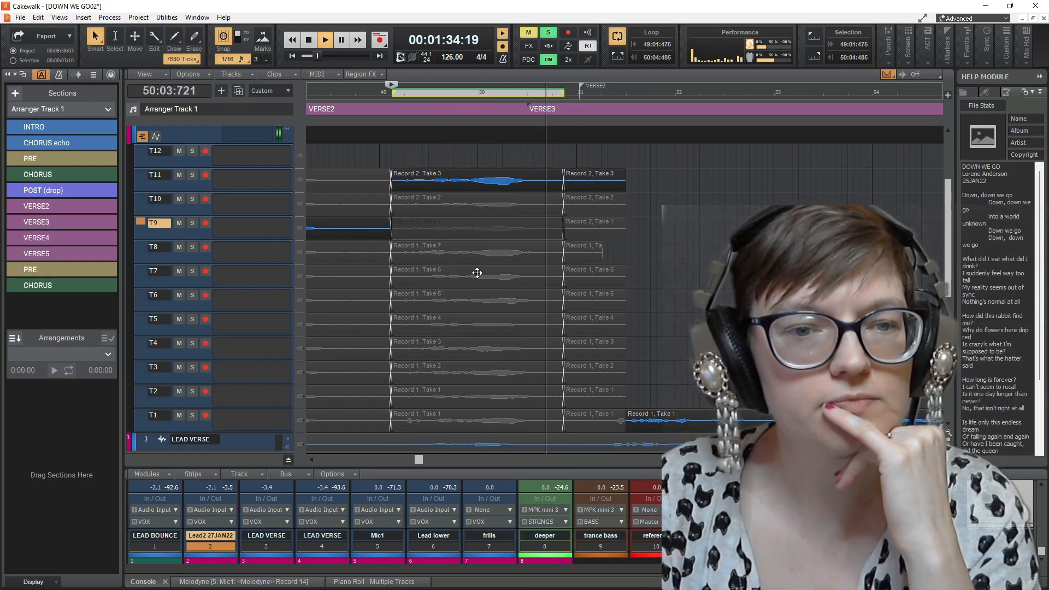
key(Down)
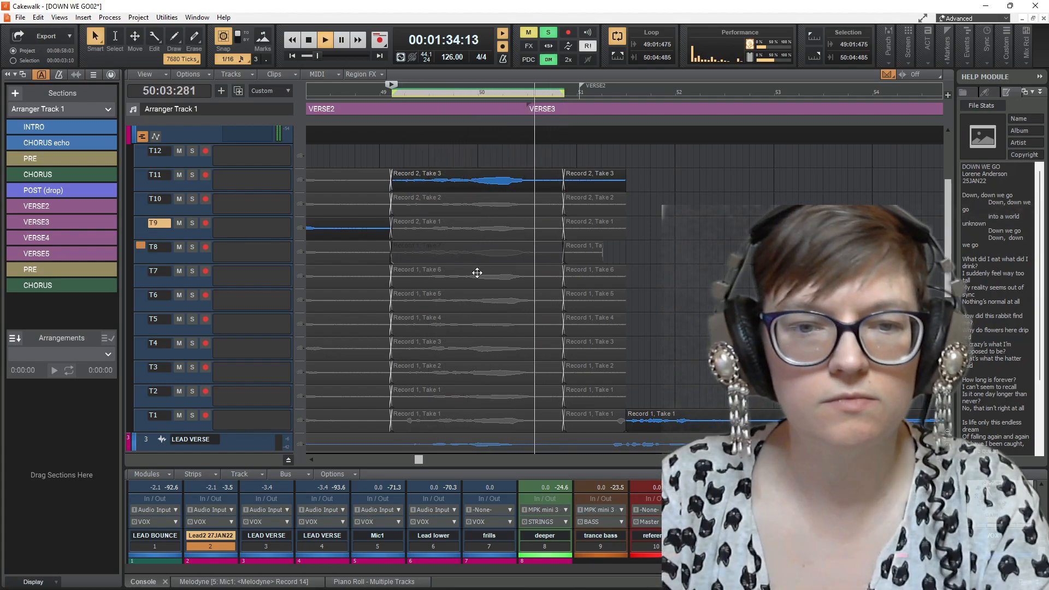
key(Down)
key(Down)
key(Down)
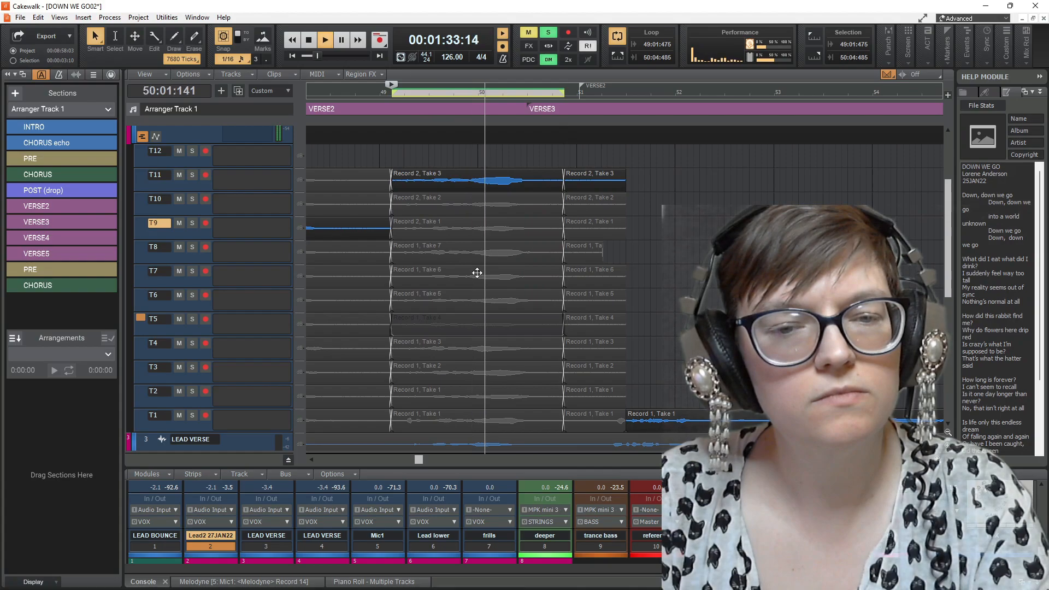
key(Down)
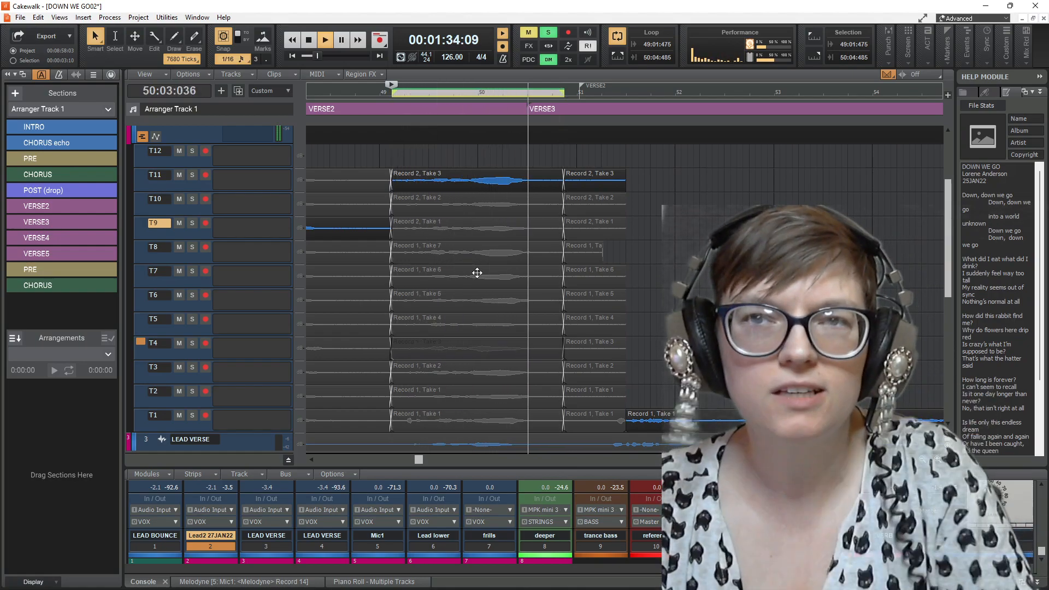
key(Down)
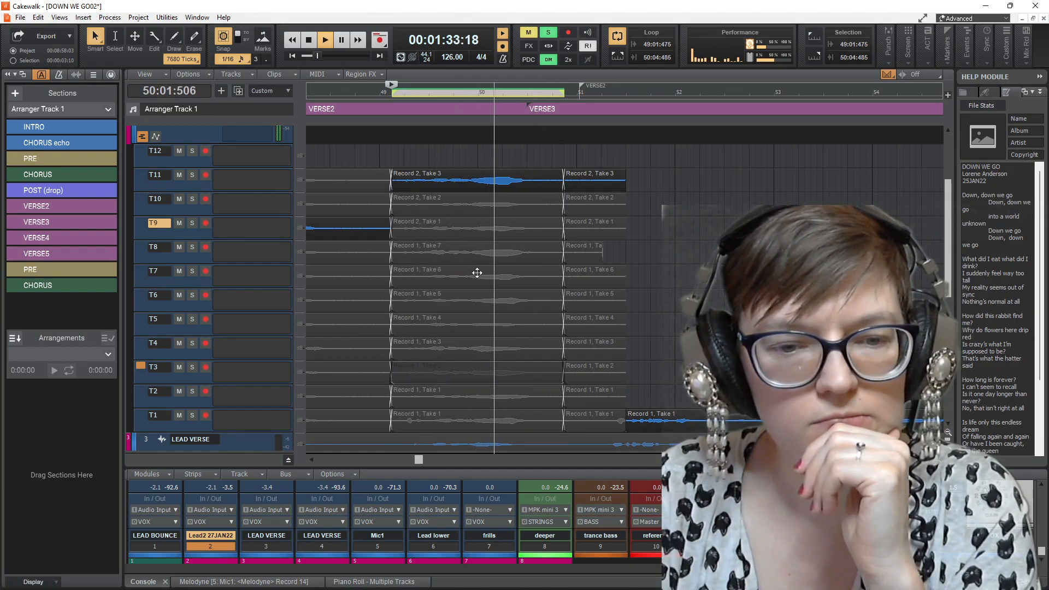
key(Down)
key(Down)
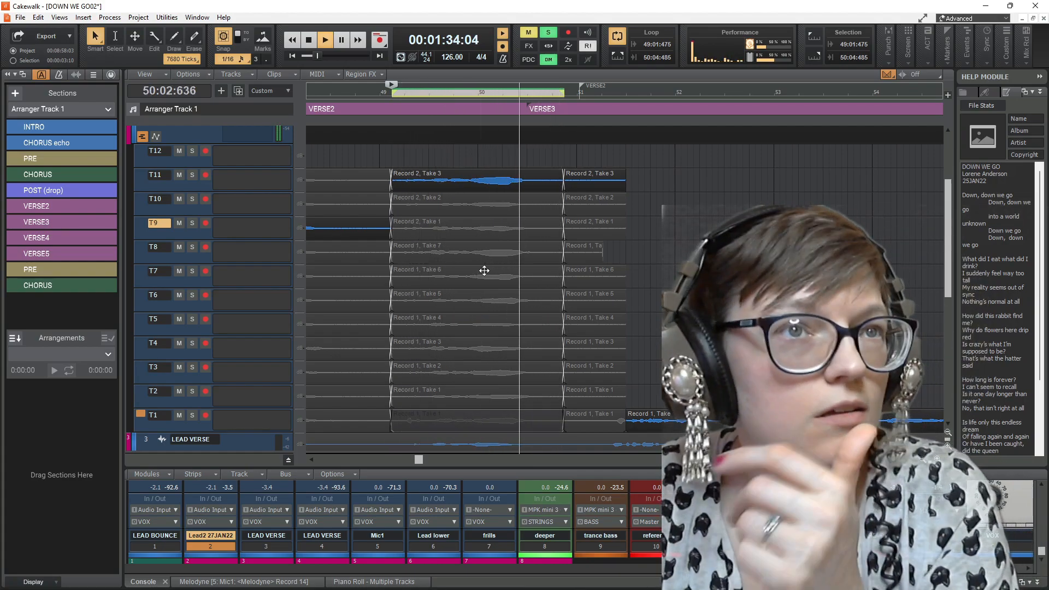
key(space)
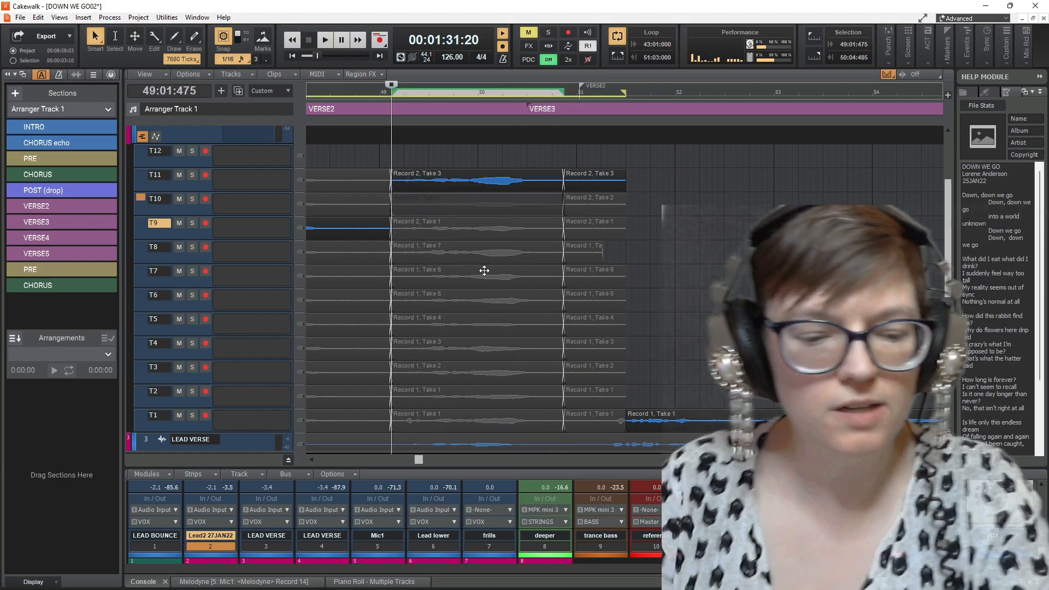
Step: Split the fourth VERSE2 phrase at 49:04:725 across the lanes, then promote and audition its opening part in T10
ctrl+scroll(473, 232, up, 2)
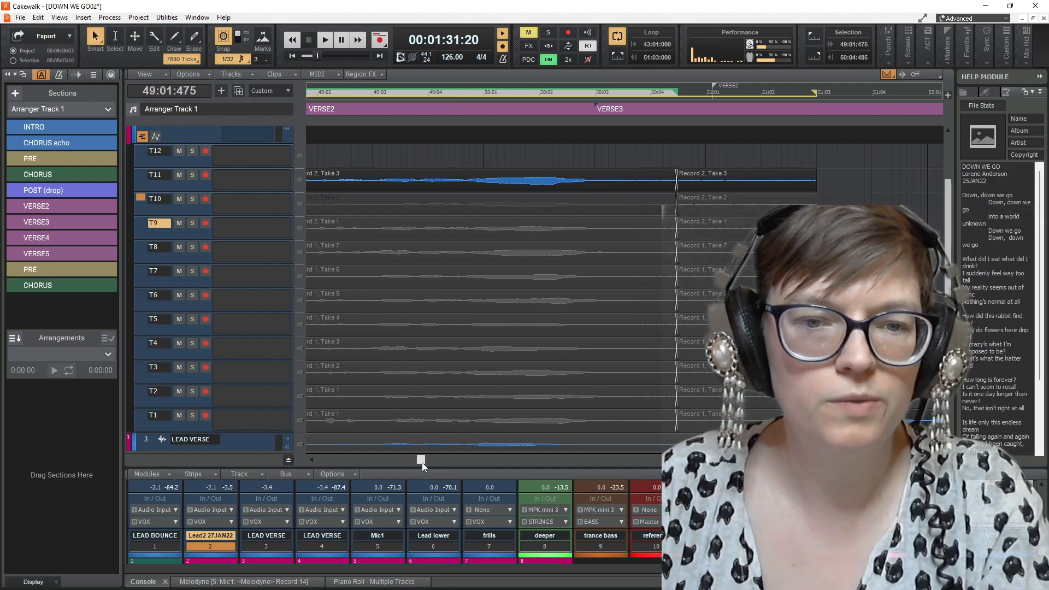
drag(422, 463, 421, 463)
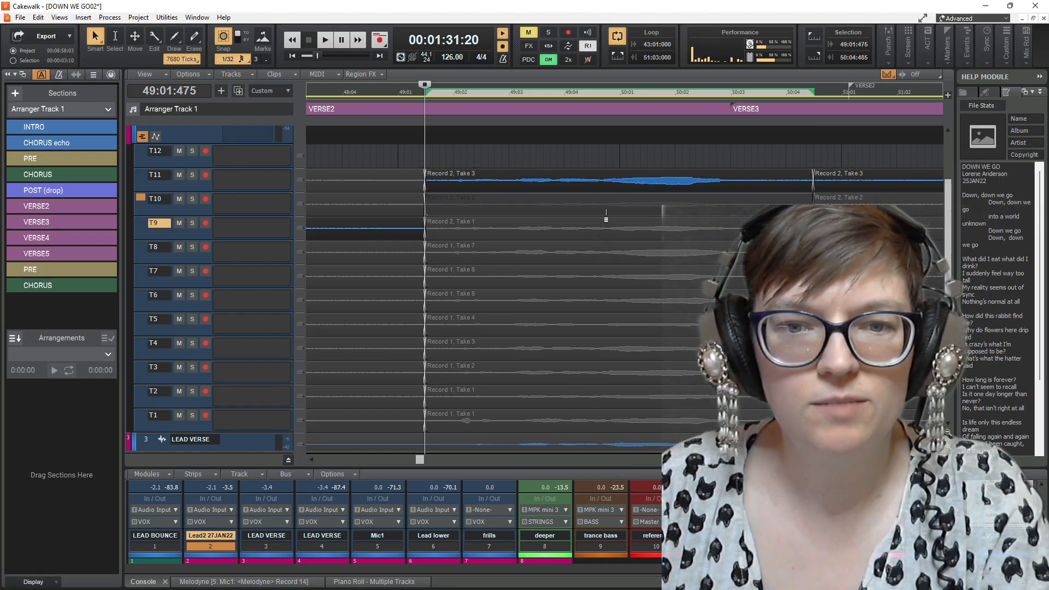
click(602, 217)
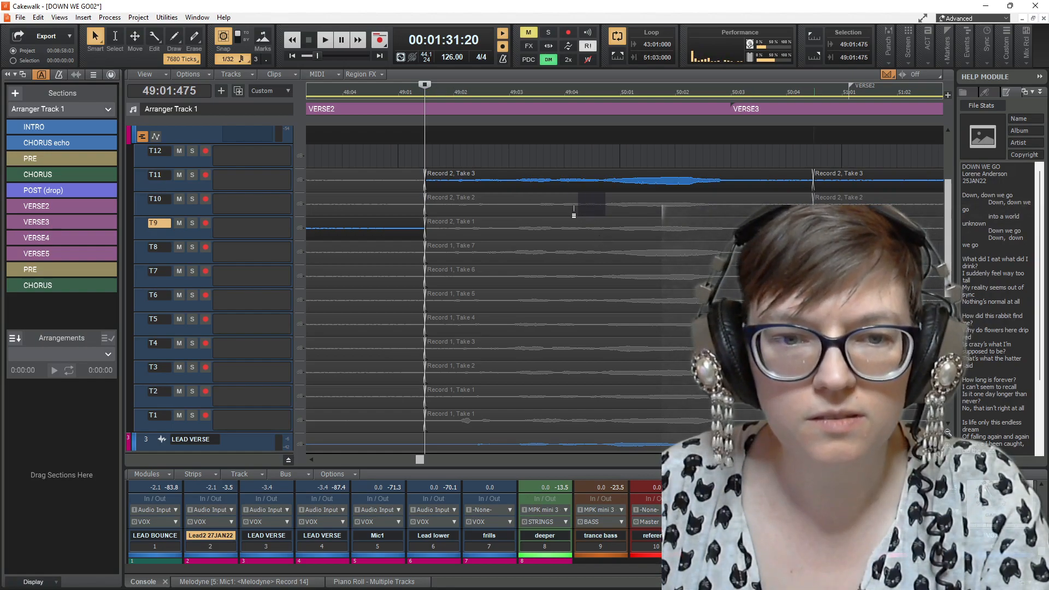
click(425, 211)
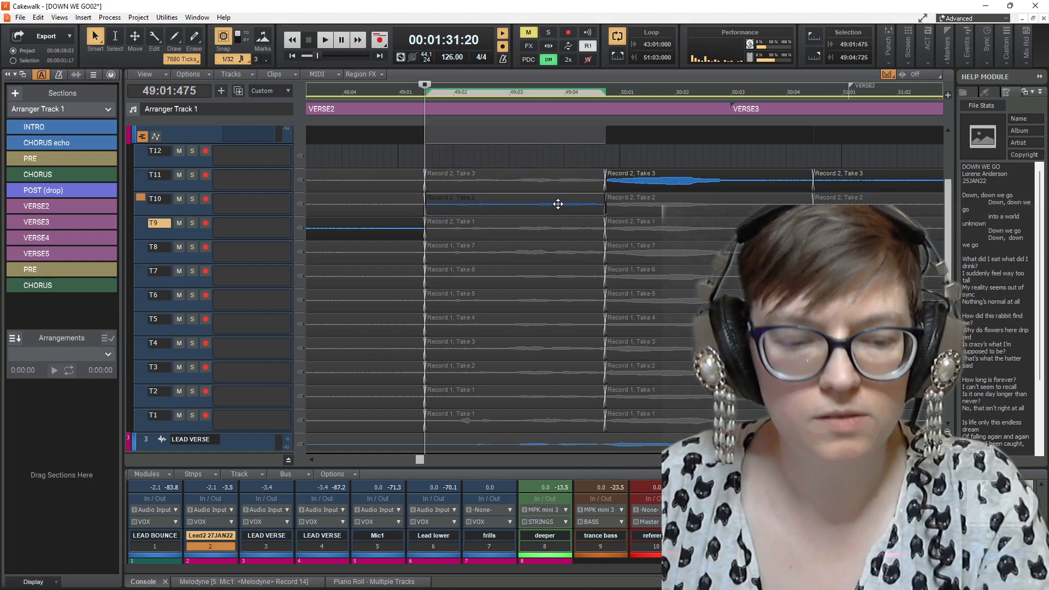
key(shift+space)
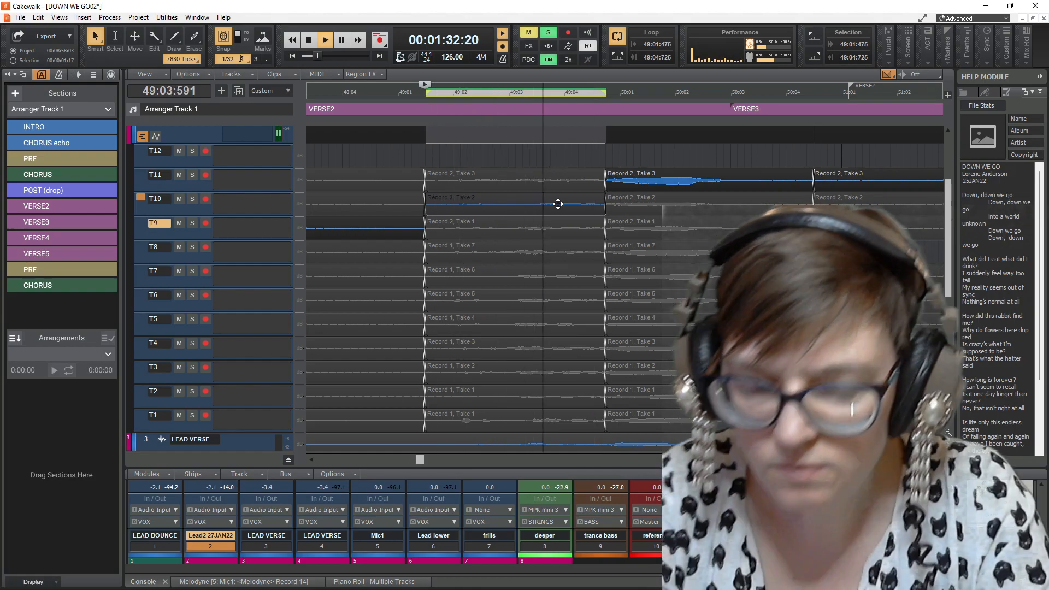
key(space)
Step: Move the split in the fourth phrase to 49:04:830 and play back the transition in the full mix
scroll(635, 229, up, 1)
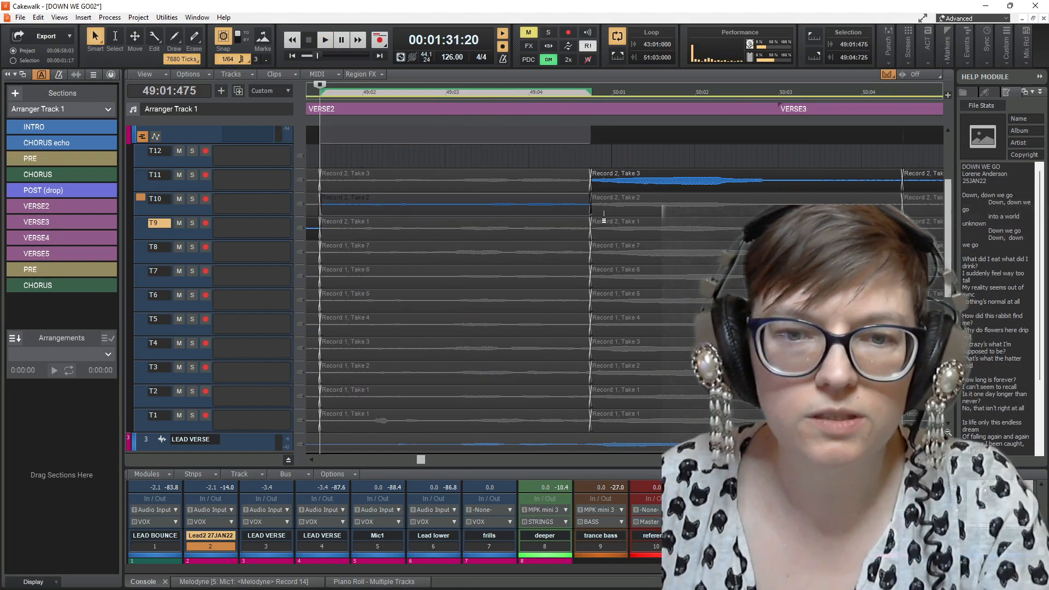
drag(591, 207, 608, 209)
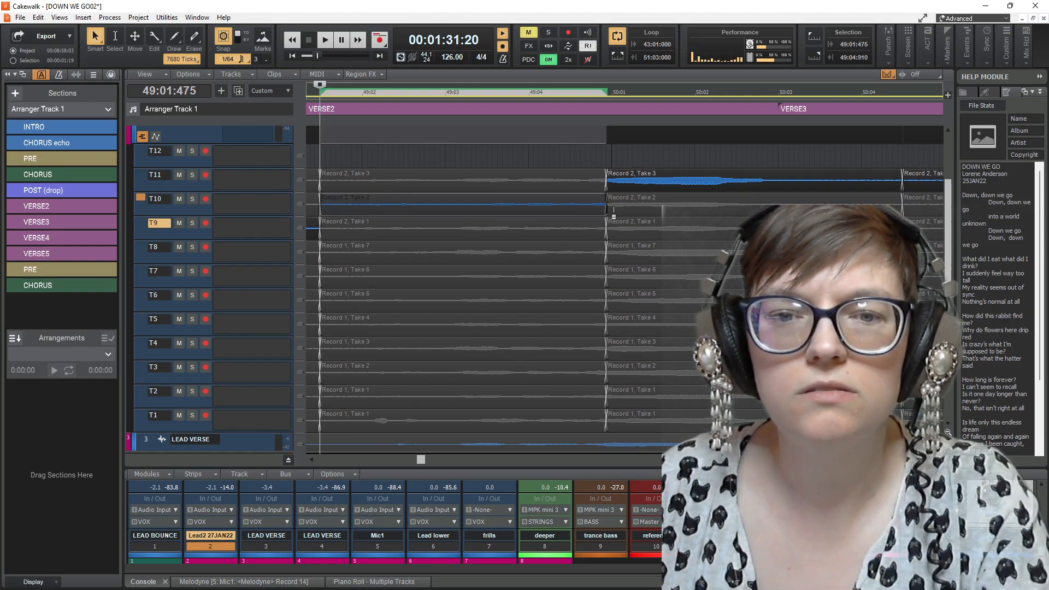
drag(608, 207, 603, 209)
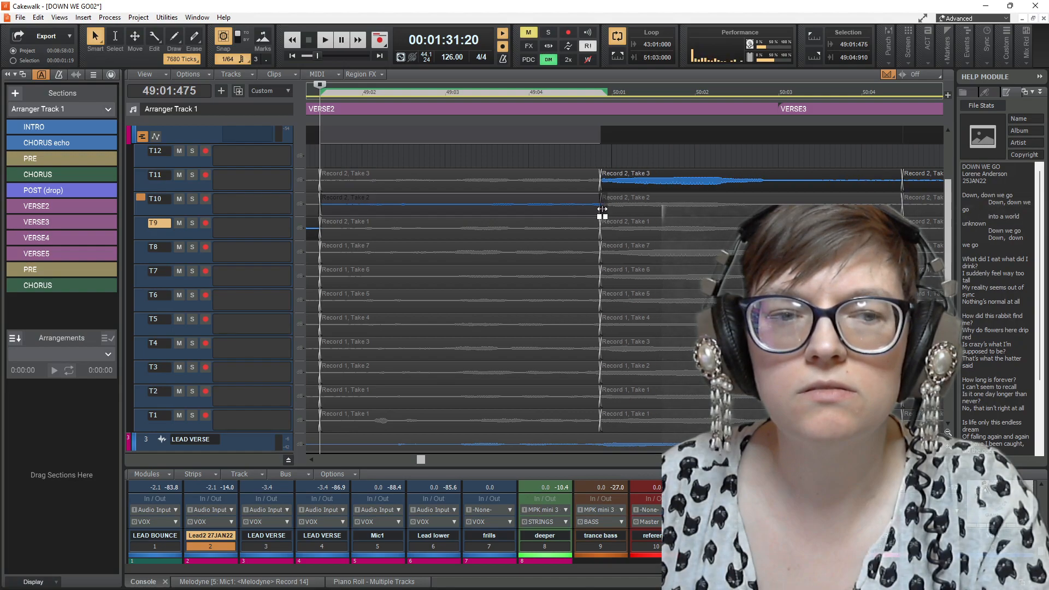
key(space)
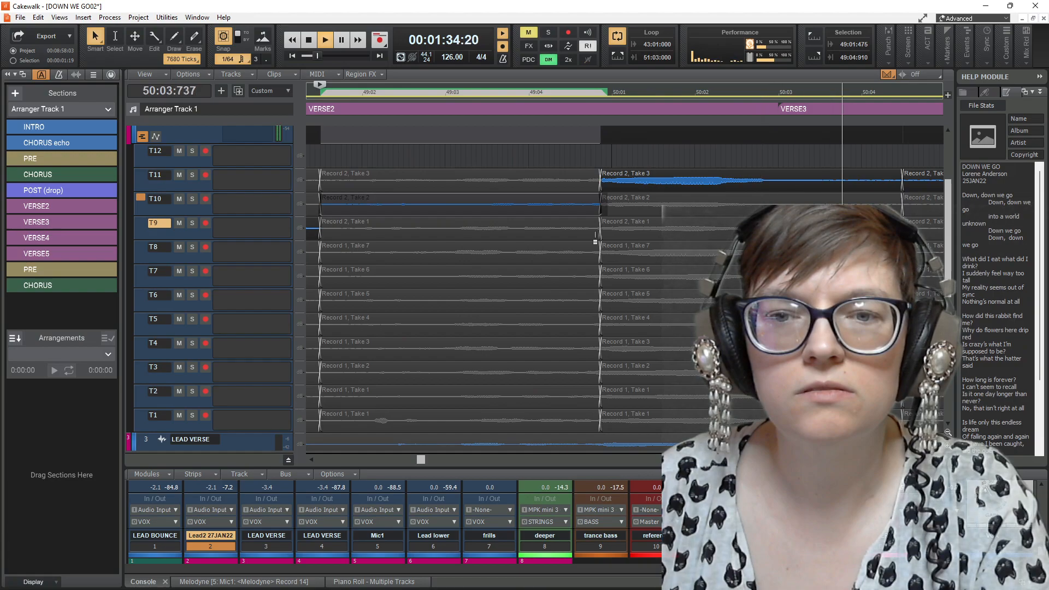
key(space)
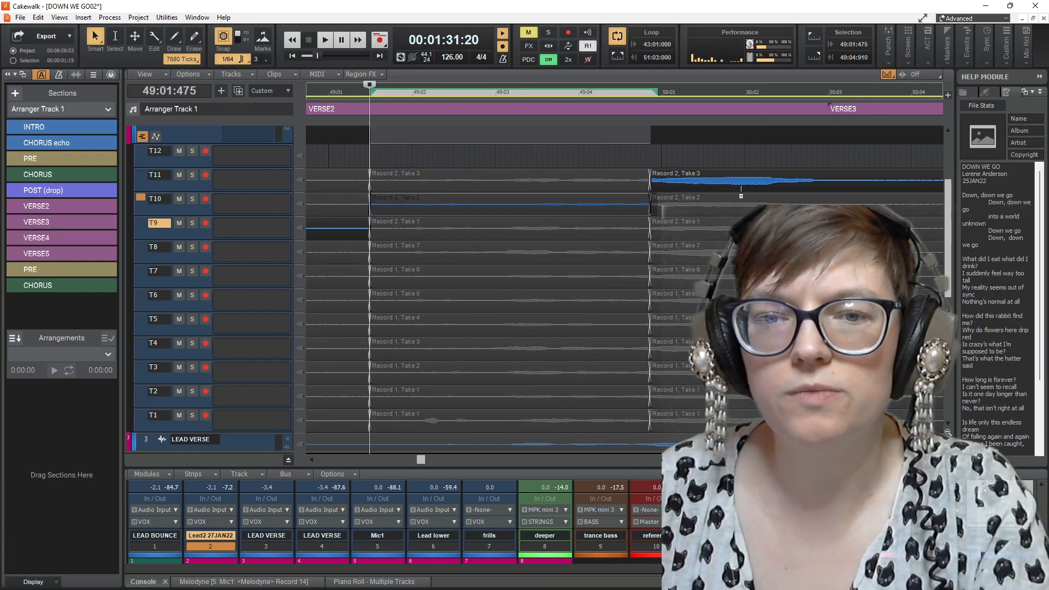
Step: Audition the closing part of the fourth phrase in lanes T10, T9 and T8, promote T8, and play back the comp from 49:01:475
click(716, 202)
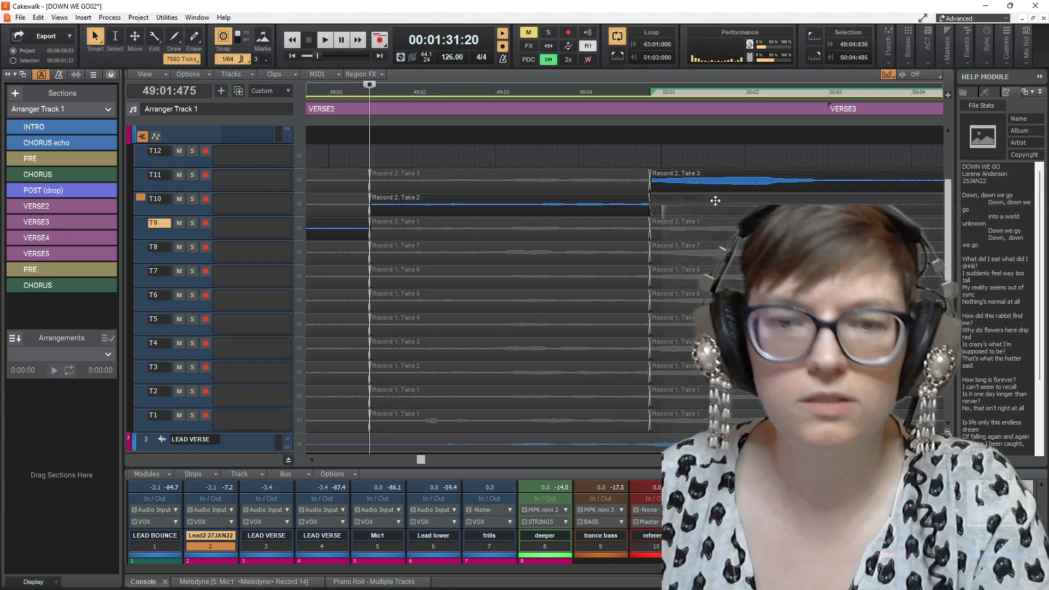
key(shift+space)
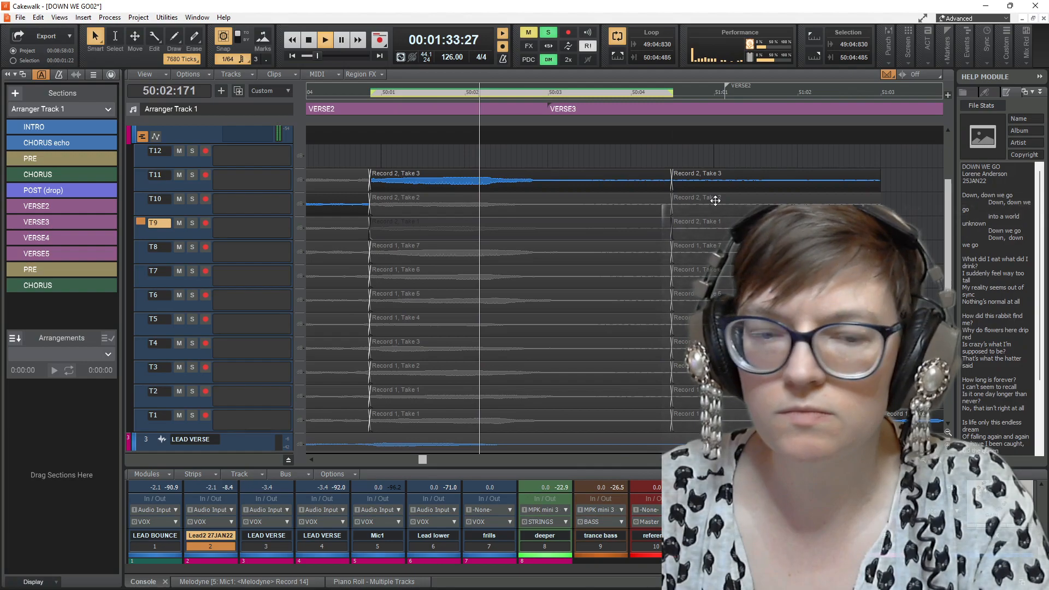
key(Down)
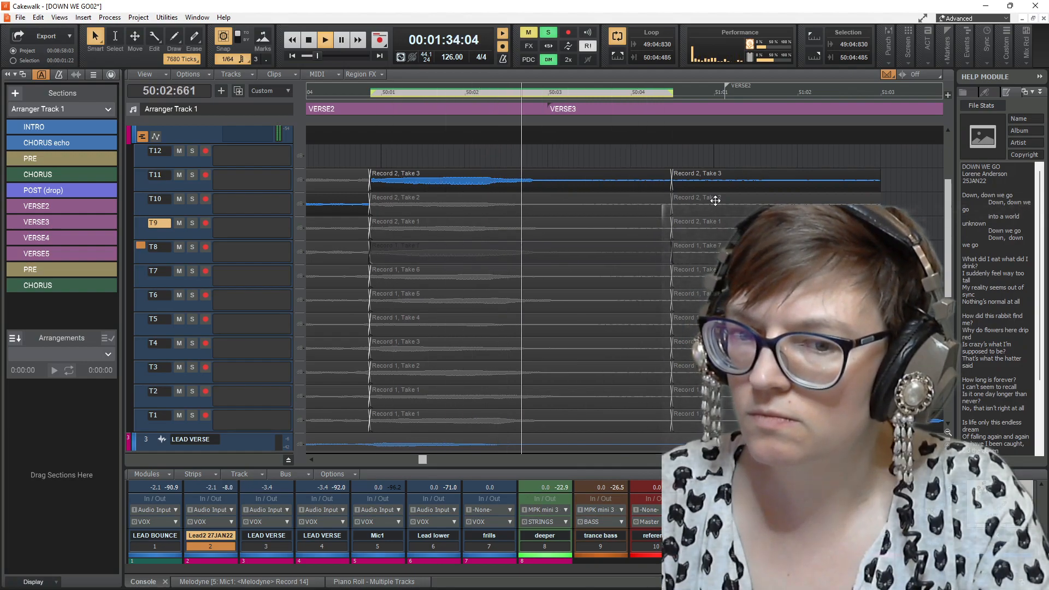
key(Return)
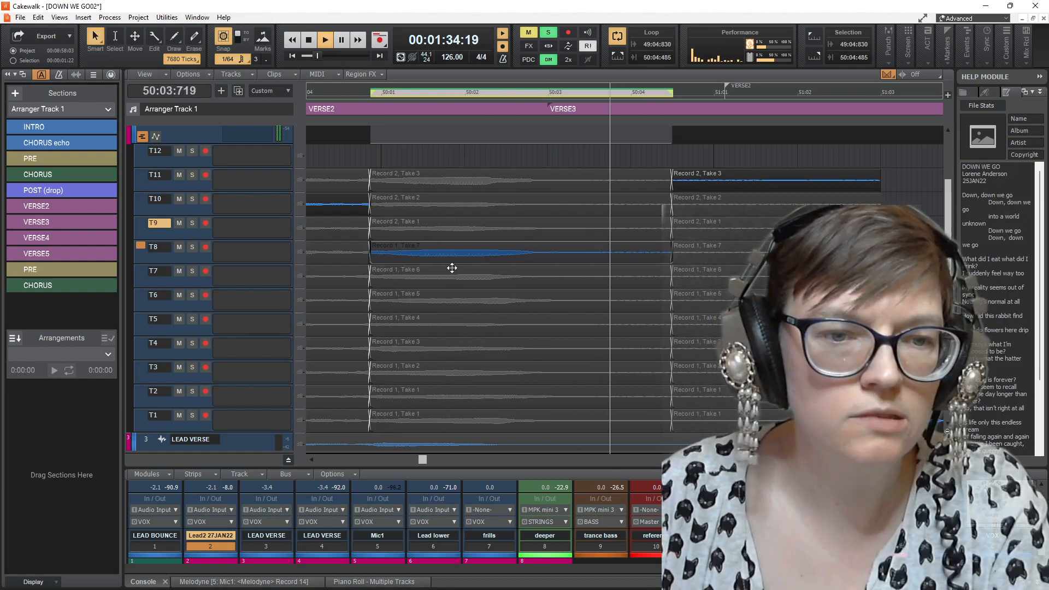
key(space)
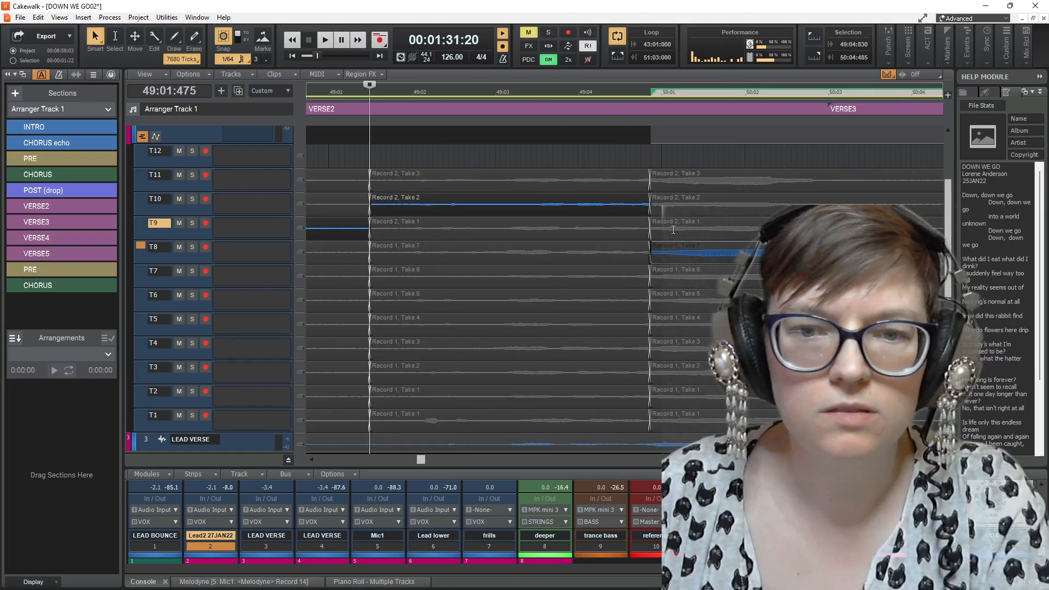
key(space)
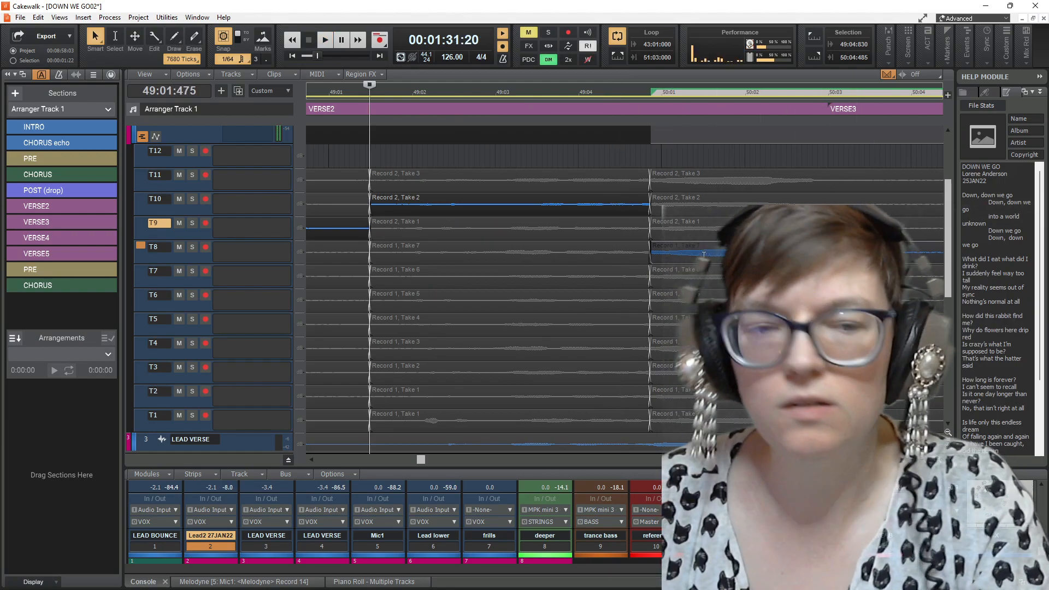
key(space)
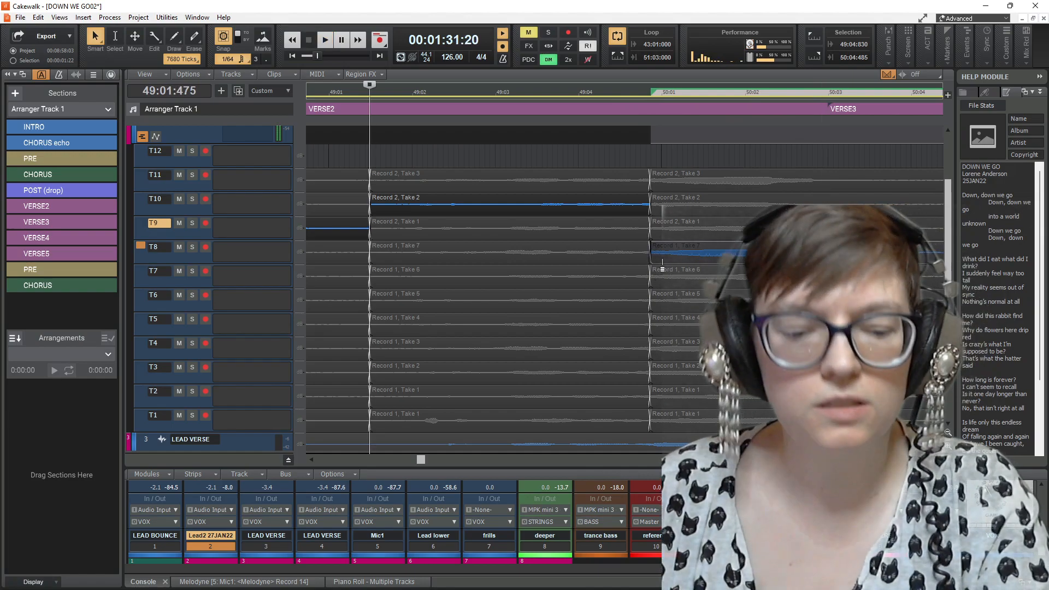
Step: Nudge the split between the T10 and T8 parts to 49:04:823 and play back the fourth phrase in the full mix
scroll(653, 257, up, 4)
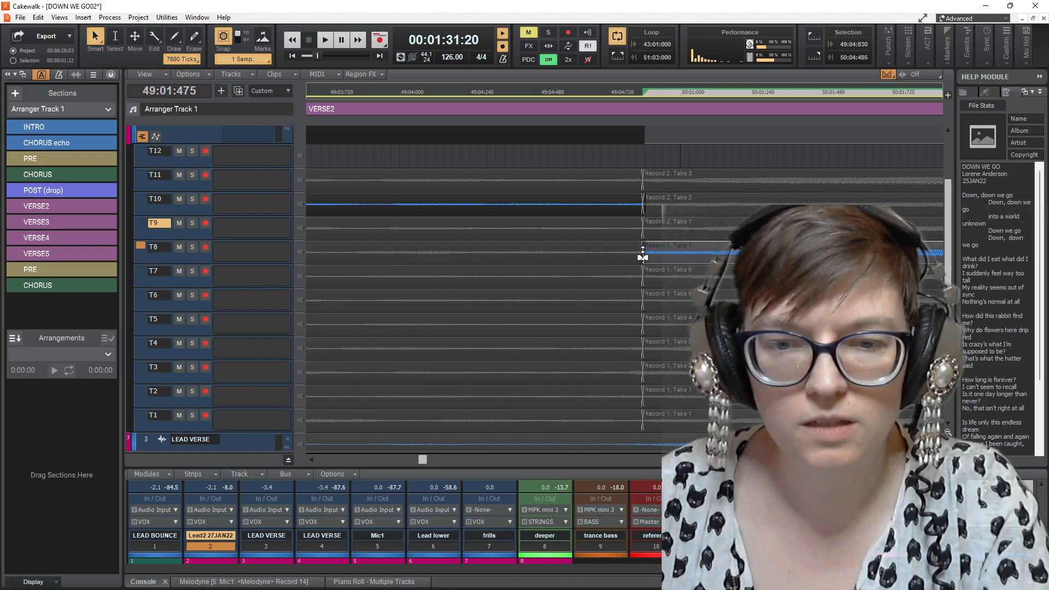
drag(643, 254, 643, 252)
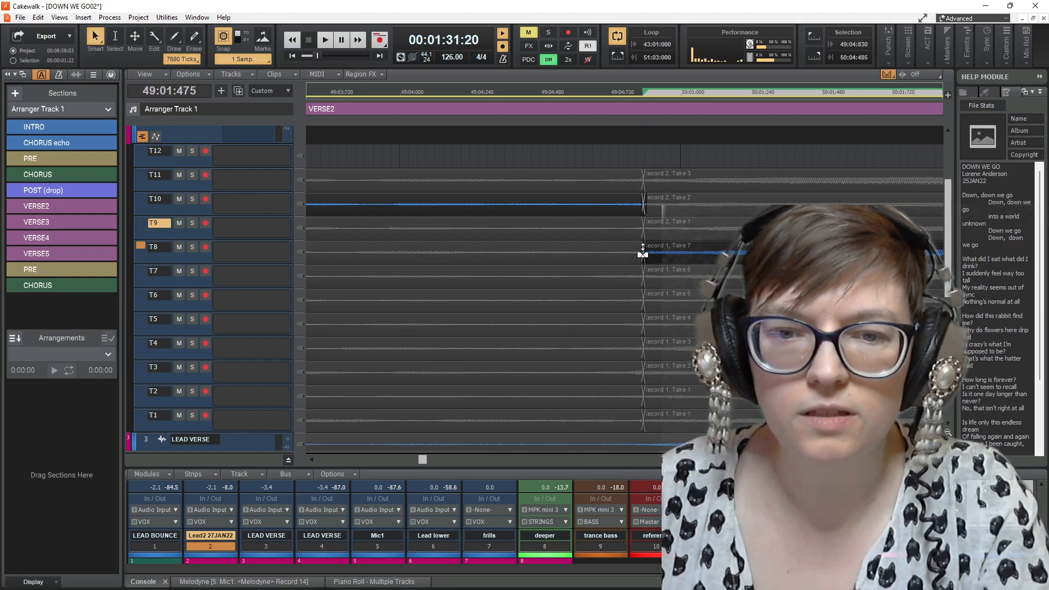
key(space)
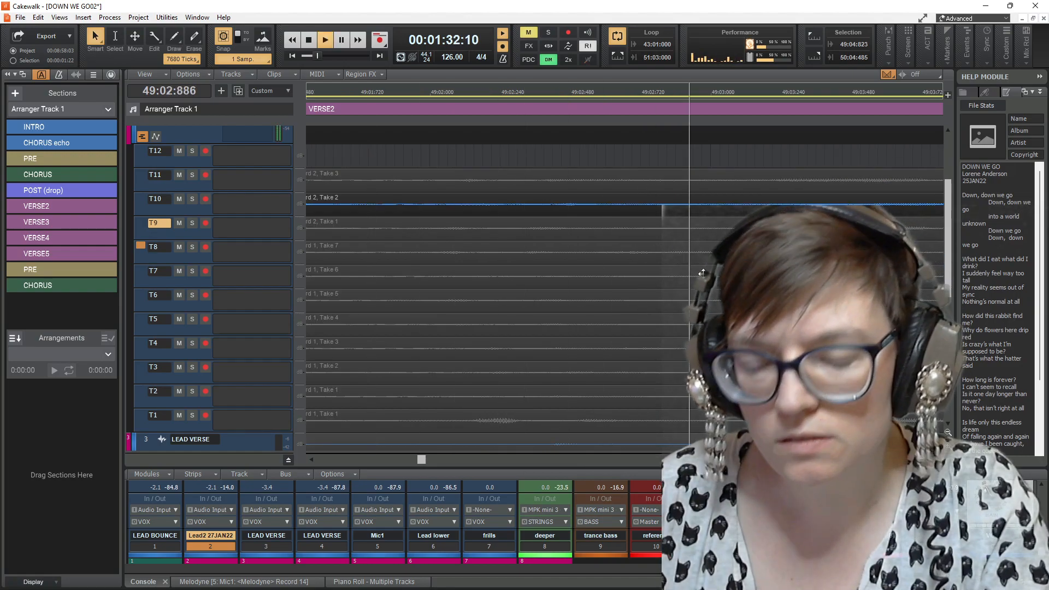
key(space)
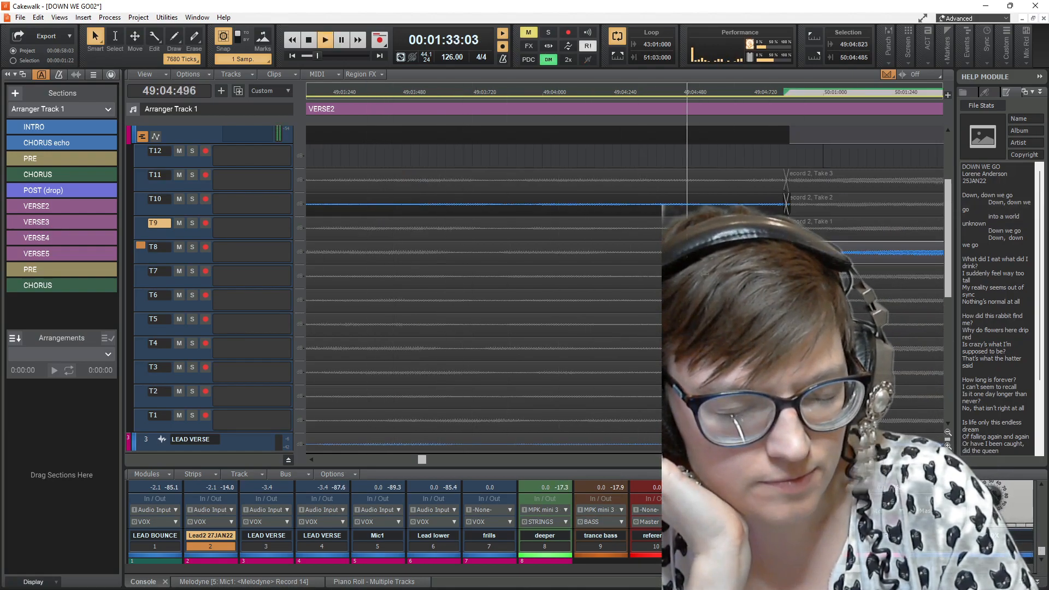
key(space)
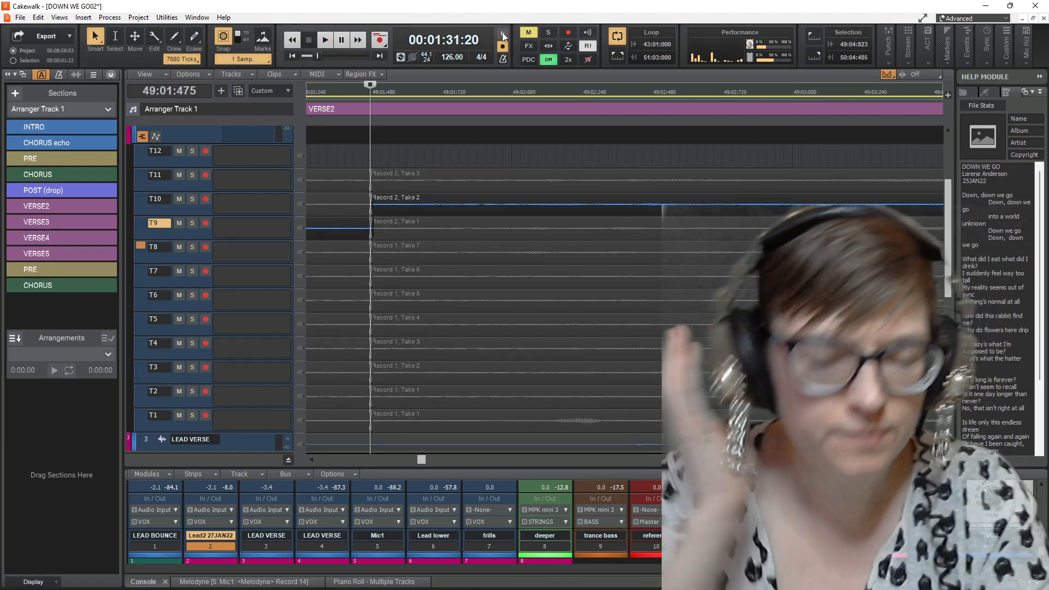
Step: Play back the fourth VERSE2 phrase from 49:01:475 in the full mix and inspect the T10 to T8 transition
key(space)
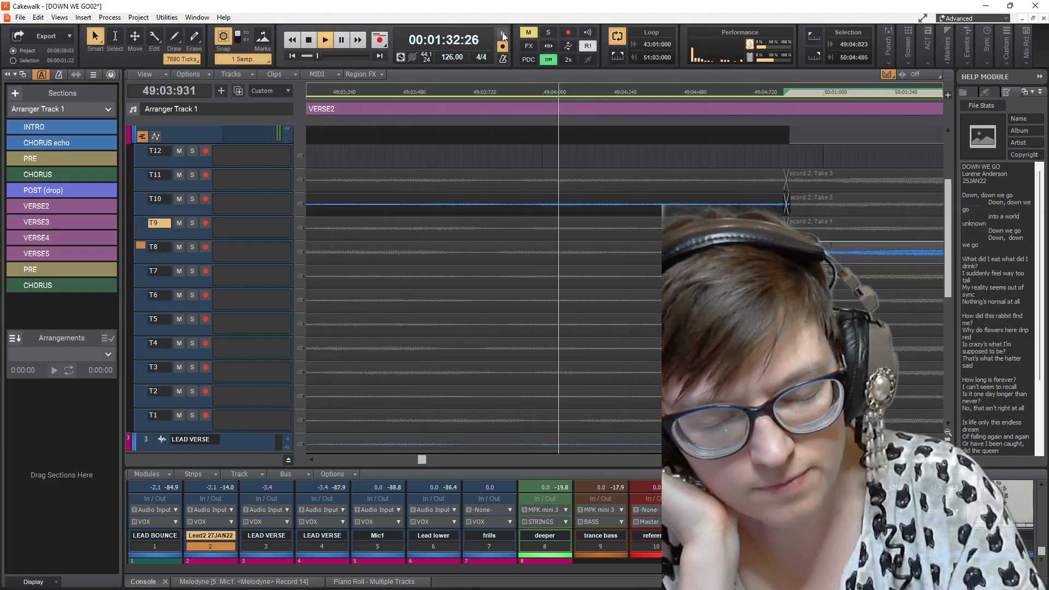
key(space)
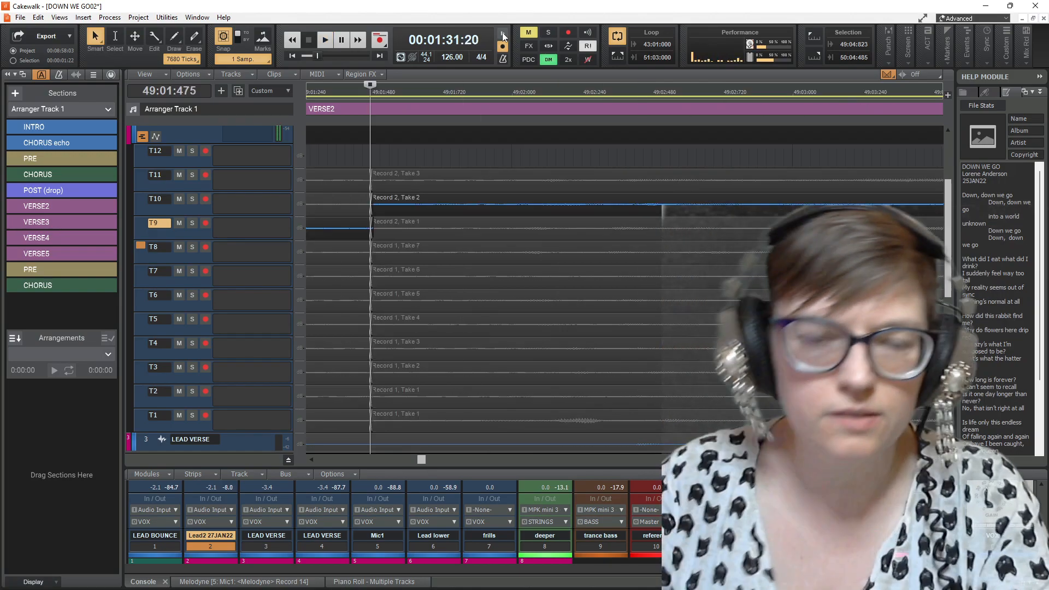
scroll(447, 207, down, 3)
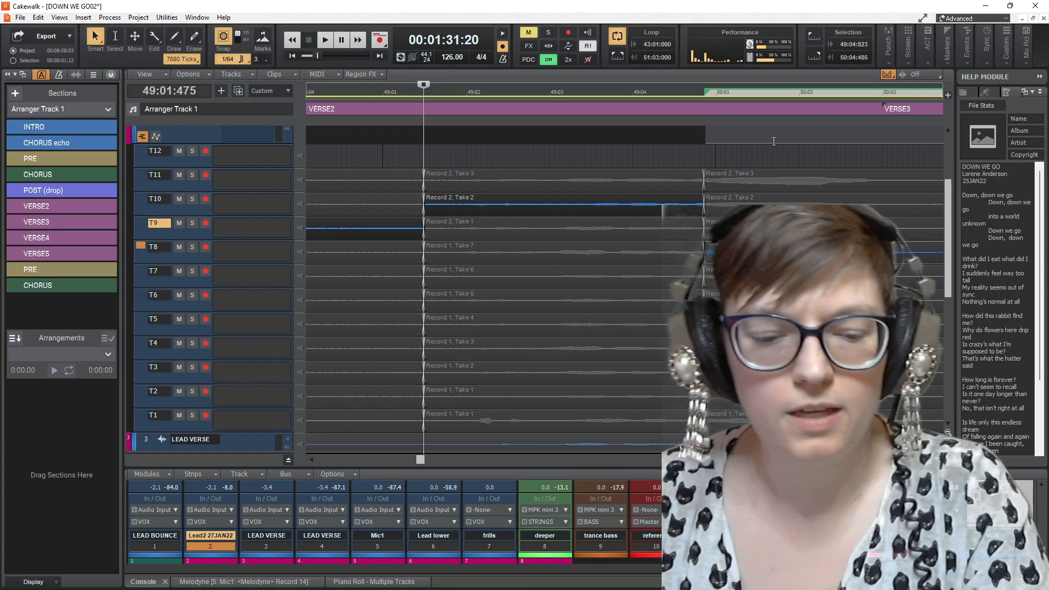
scroll(716, 219, up, 5)
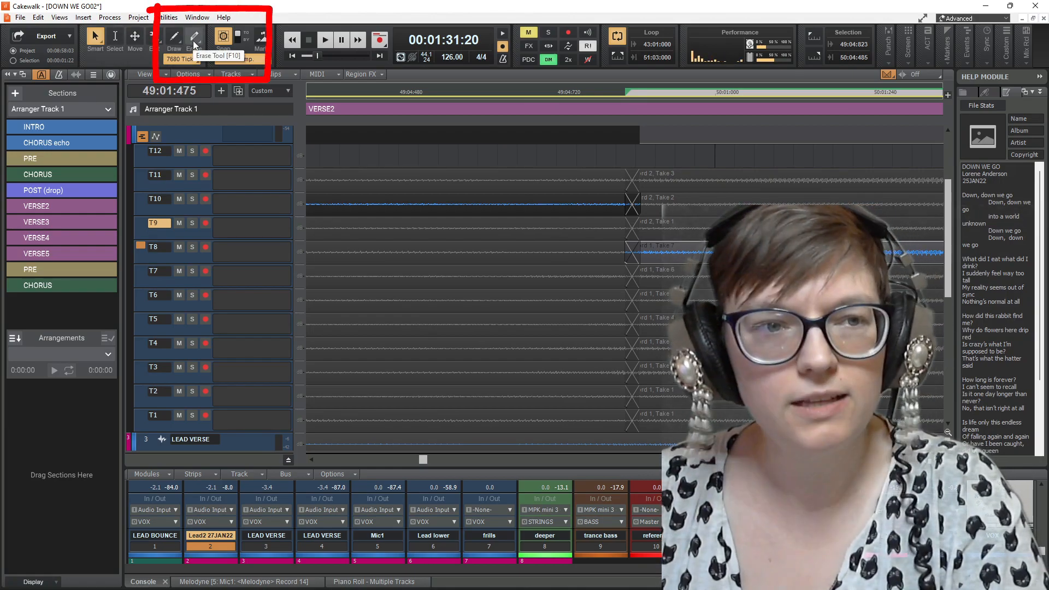
Step: Switch the Erase tool to its Mute mode and sweep it across the T10 crossfade at 49:04:823
right_click(193, 41)
click(219, 64)
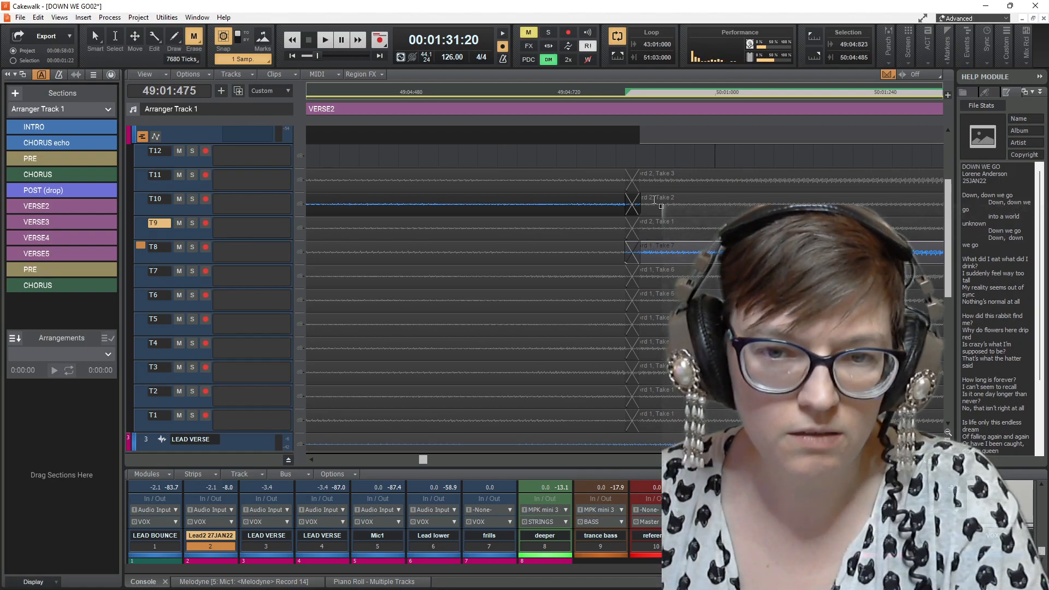
drag(656, 200, 606, 200)
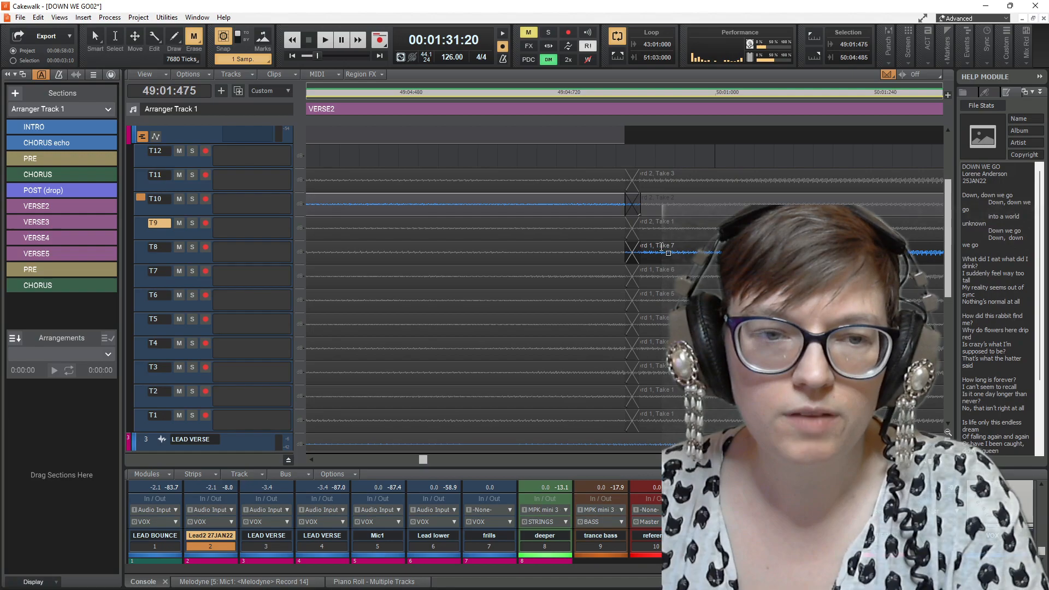
Step: Play back the comp from 49:01:475 repeatedly to check the transition from T10 to T8
key(space)
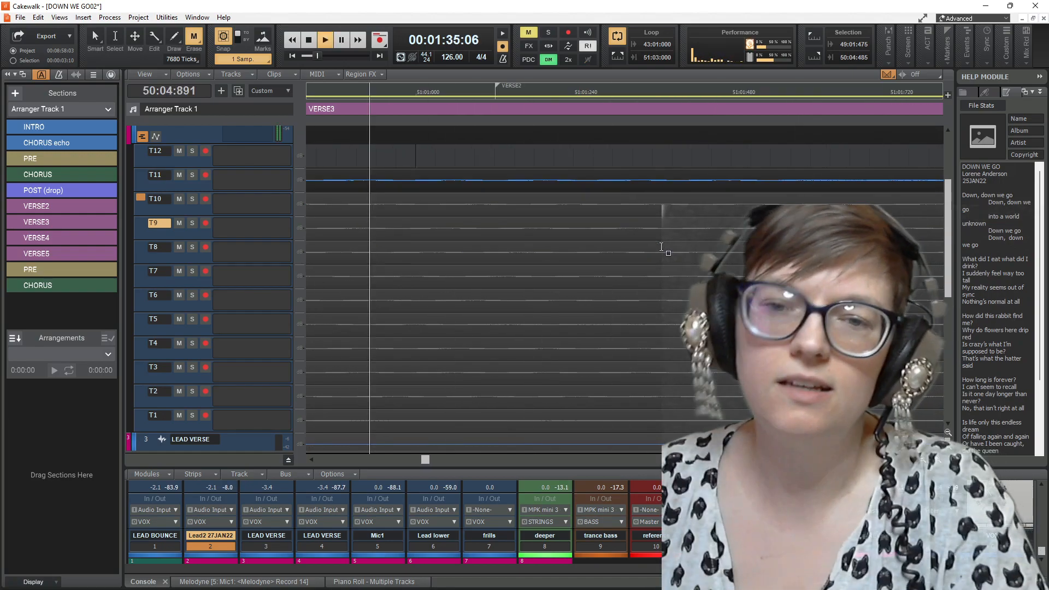
key(space)
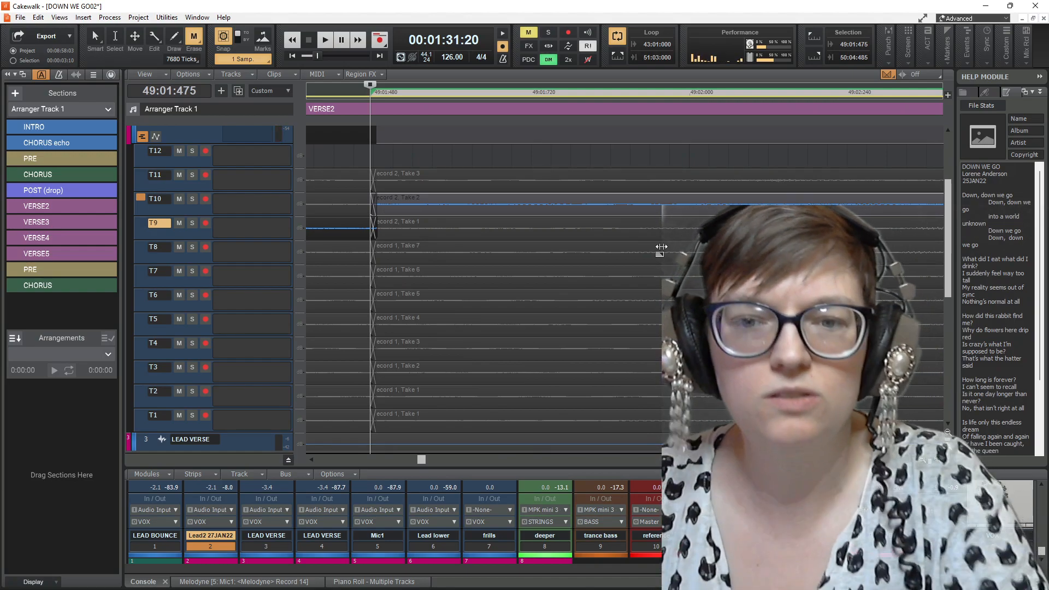
key(space)
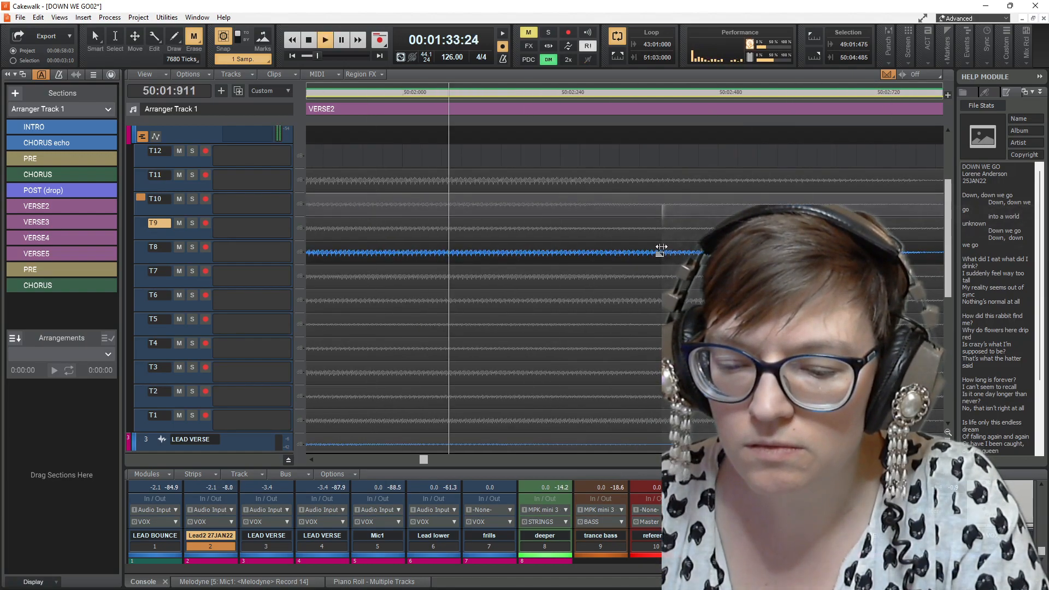
key(space)
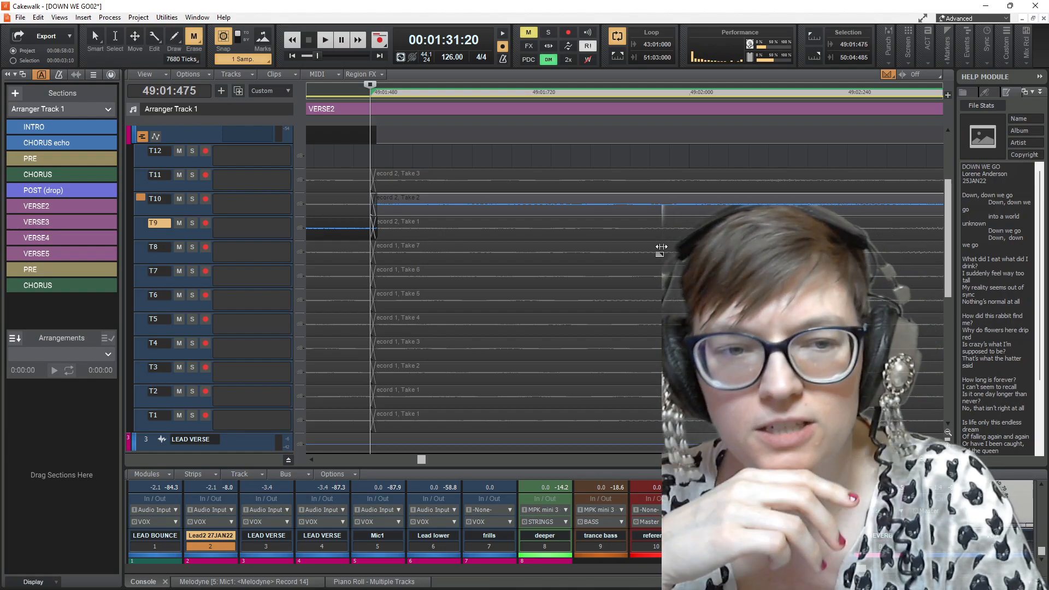
key(space)
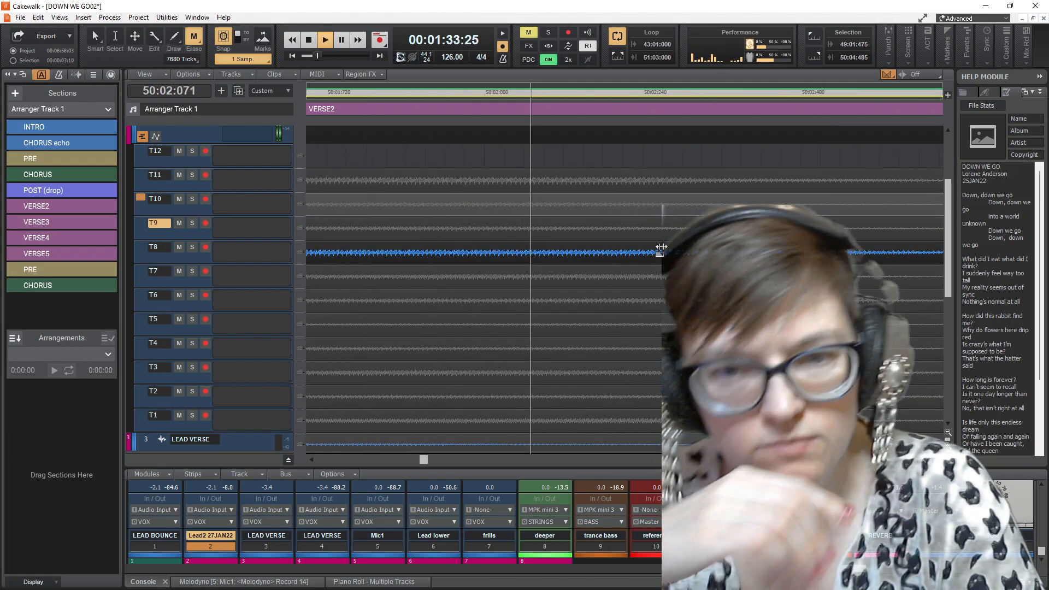
key(space)
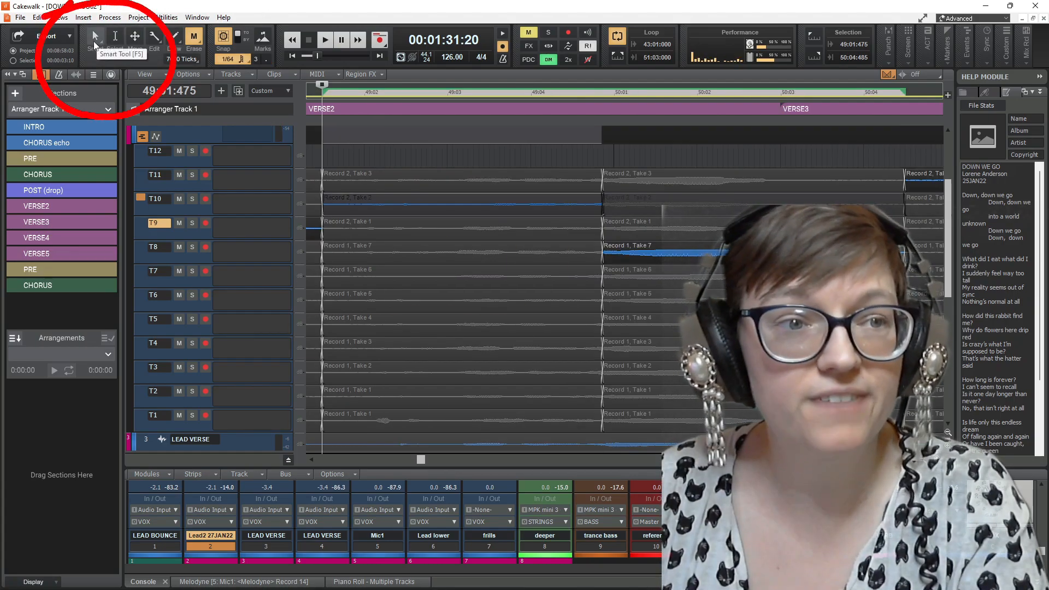
Step: Return to the Smart tool and shift the split between the T10 and T8 parts forward so its crossfade ends at 49:04:890
click(95, 45)
click(597, 158)
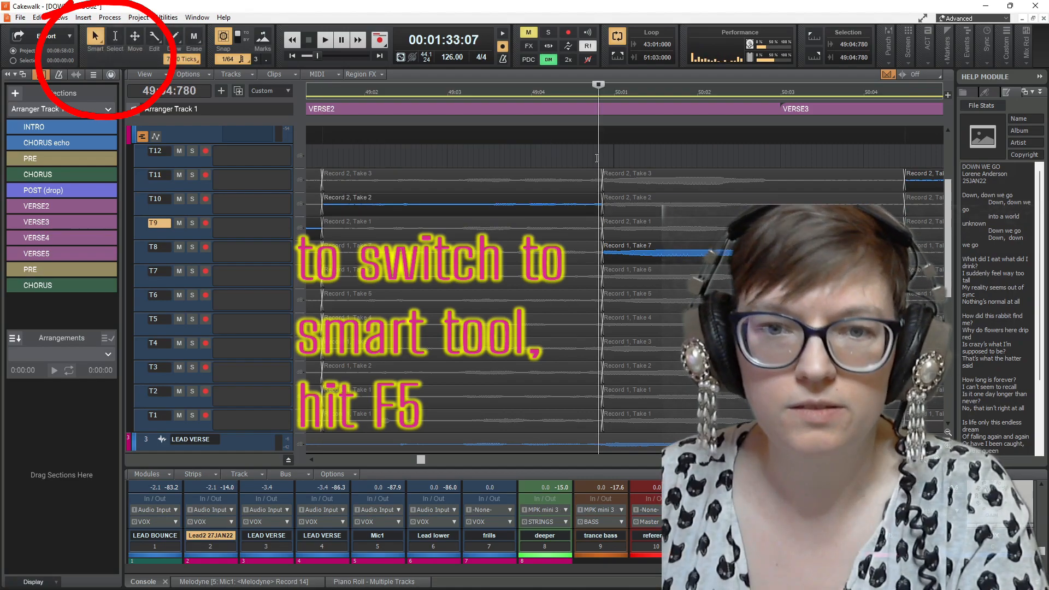
scroll(637, 229, up, 6)
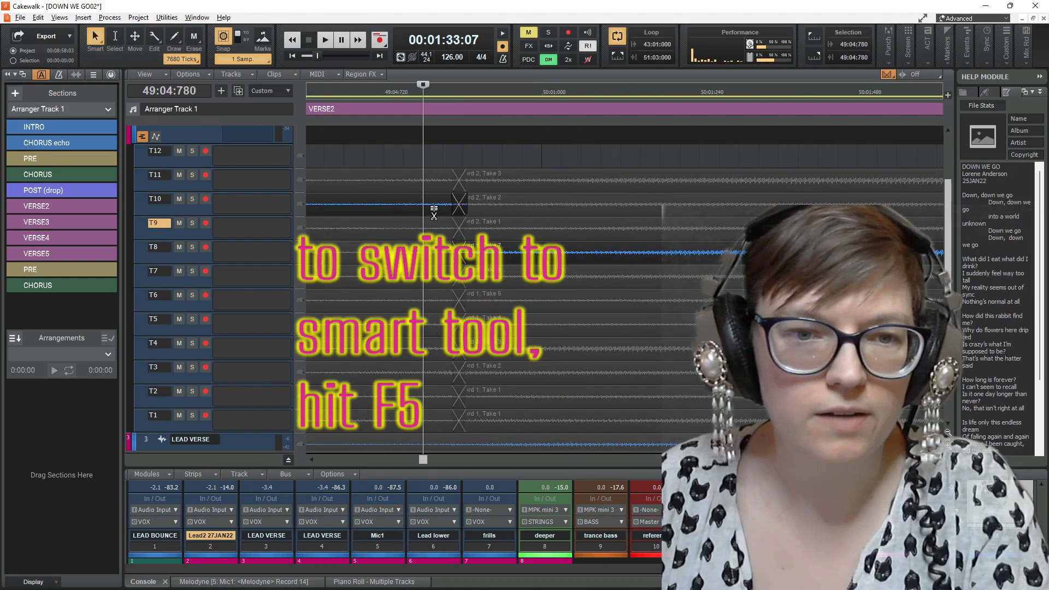
scroll(436, 211, up, 2)
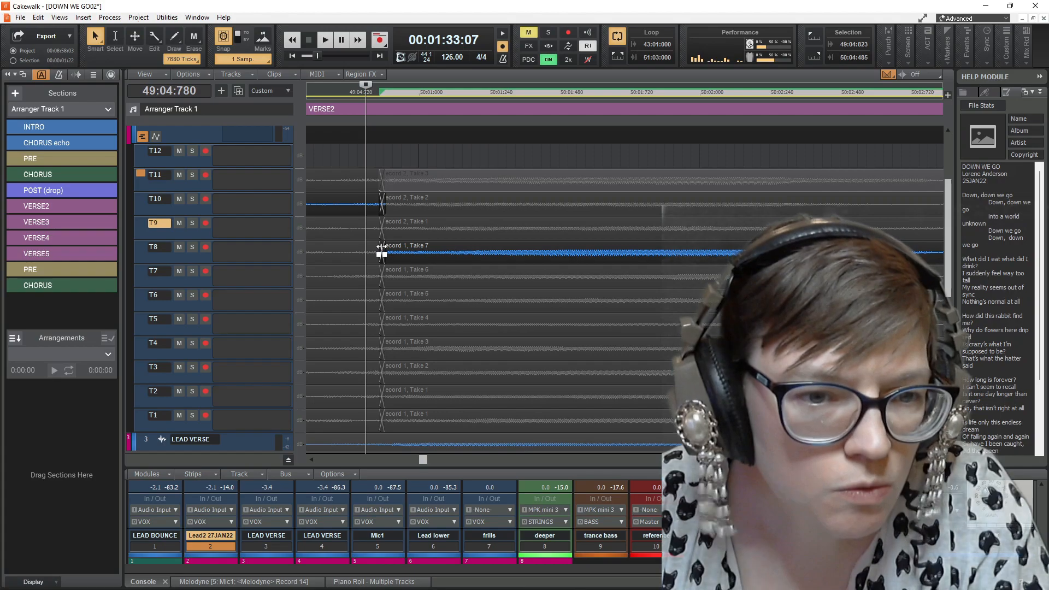
drag(381, 248, 394, 247)
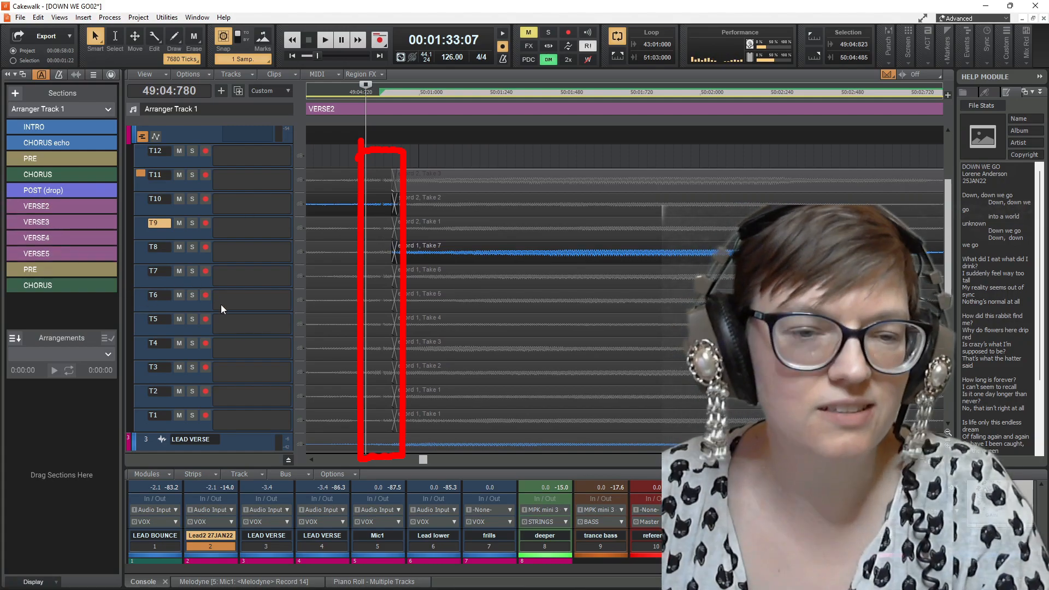
Step: Enlarge the take lanes and unmute the short stretches just before the crossfade in T10 and T8 with the Mute tool
scroll(339, 279, up, 2)
scroll(468, 309, up, 1)
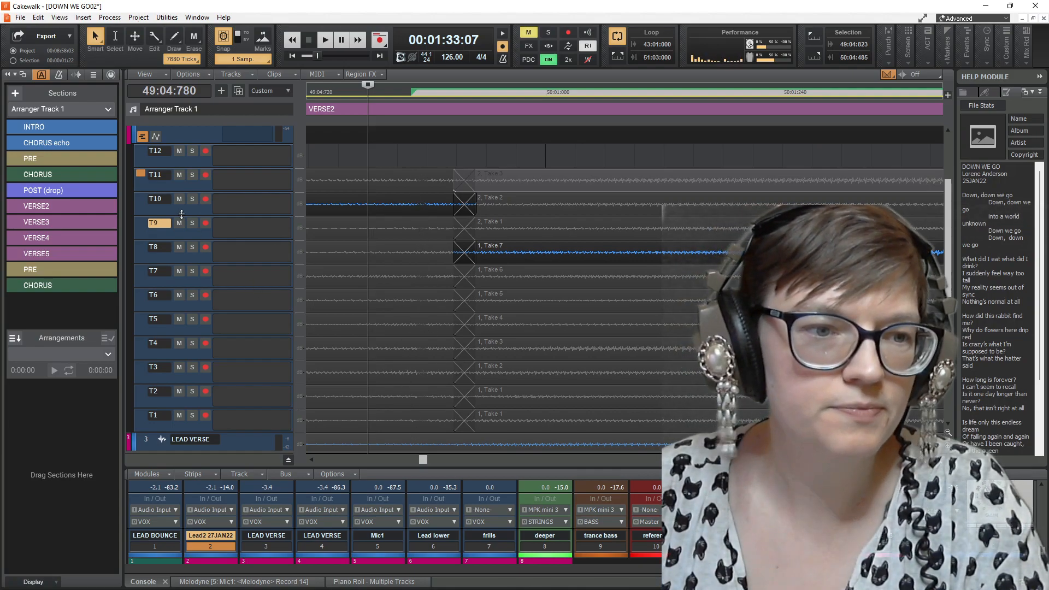
drag(175, 217, 171, 305)
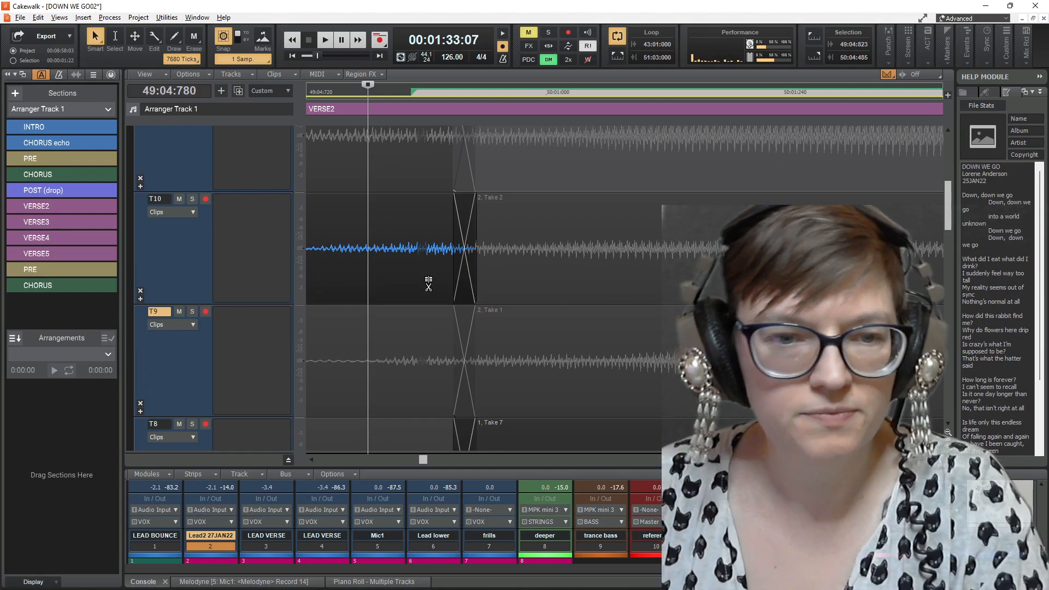
scroll(426, 287, up, 2)
scroll(424, 290, up, 1)
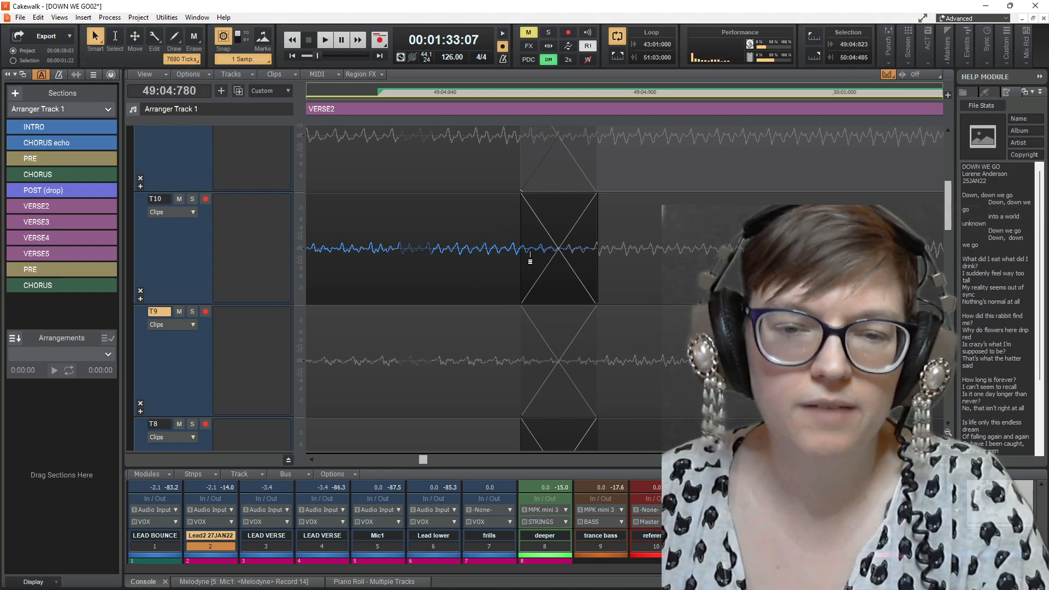
click(194, 38)
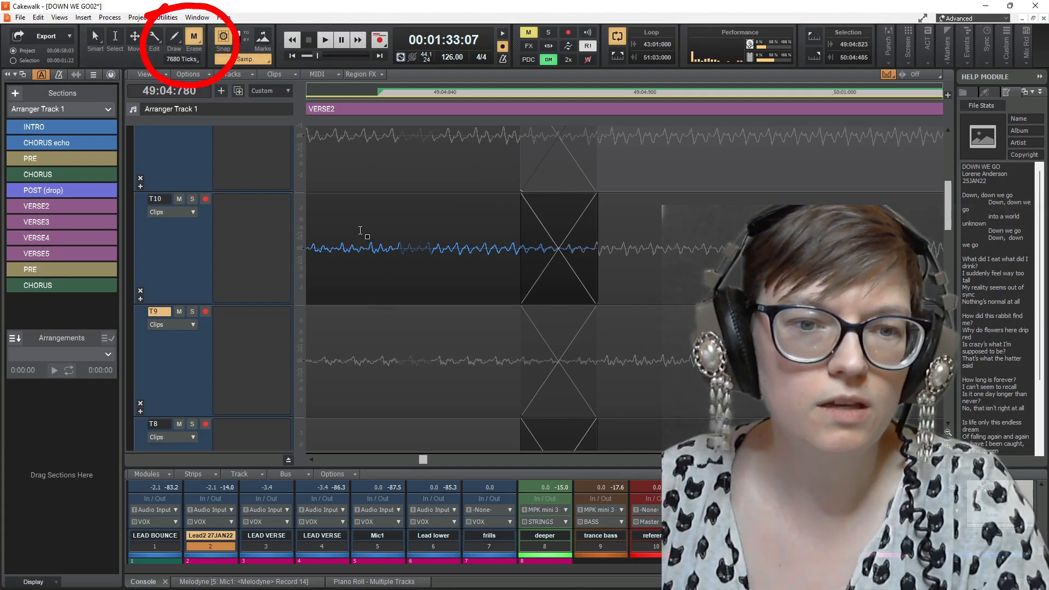
drag(365, 240, 470, 273)
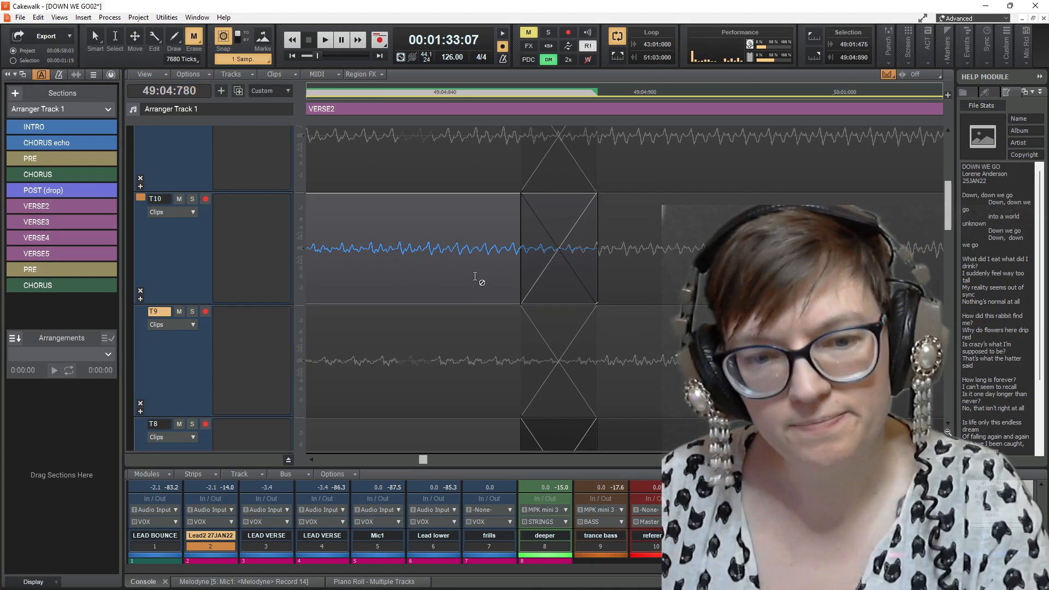
scroll(627, 328, down, 2)
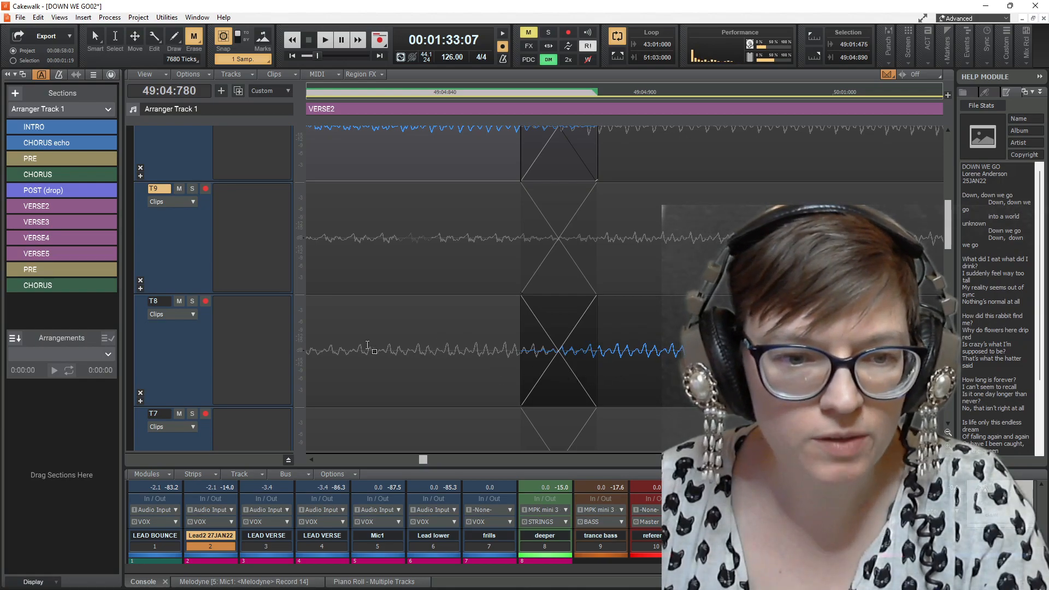
drag(348, 344, 511, 362)
Step: Unmute the fourth phrase's opening part in T11 and mute its final stretch leading through the crossfade at 49:04:890
scroll(636, 377, up, 4)
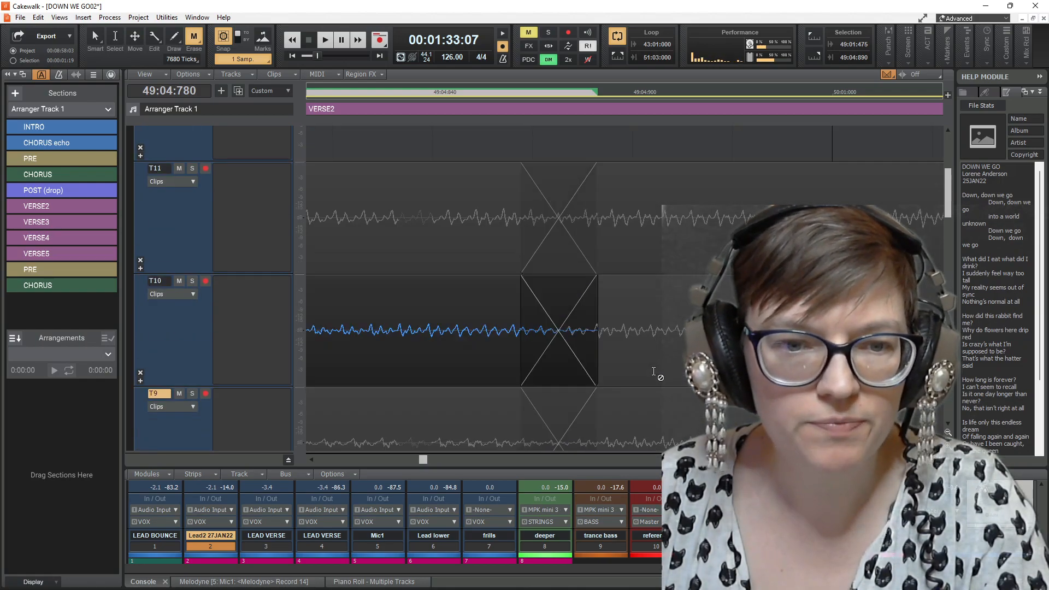
drag(462, 267, 387, 269)
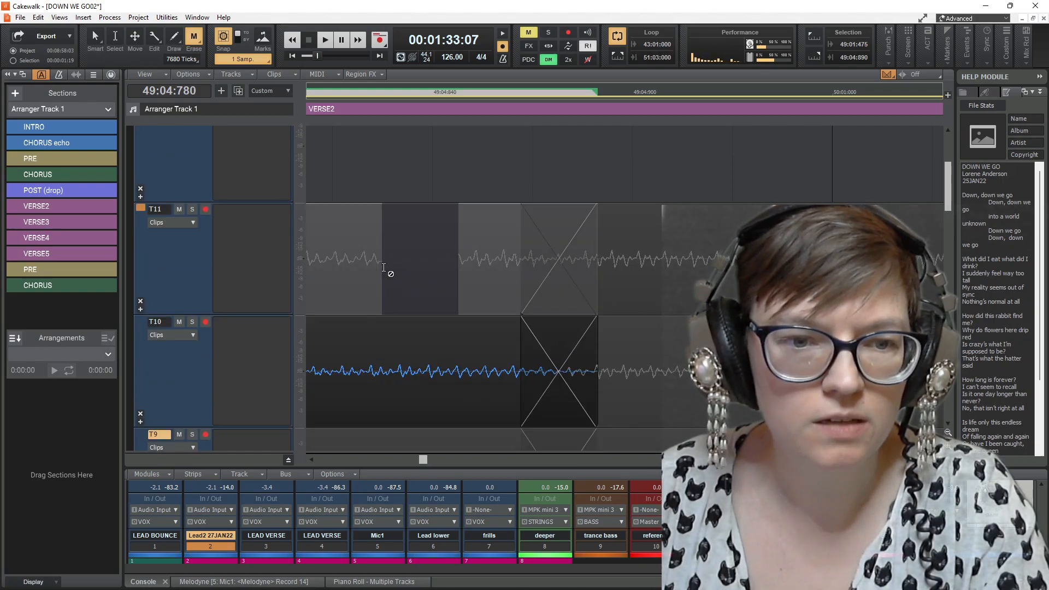
scroll(535, 310, down, 1)
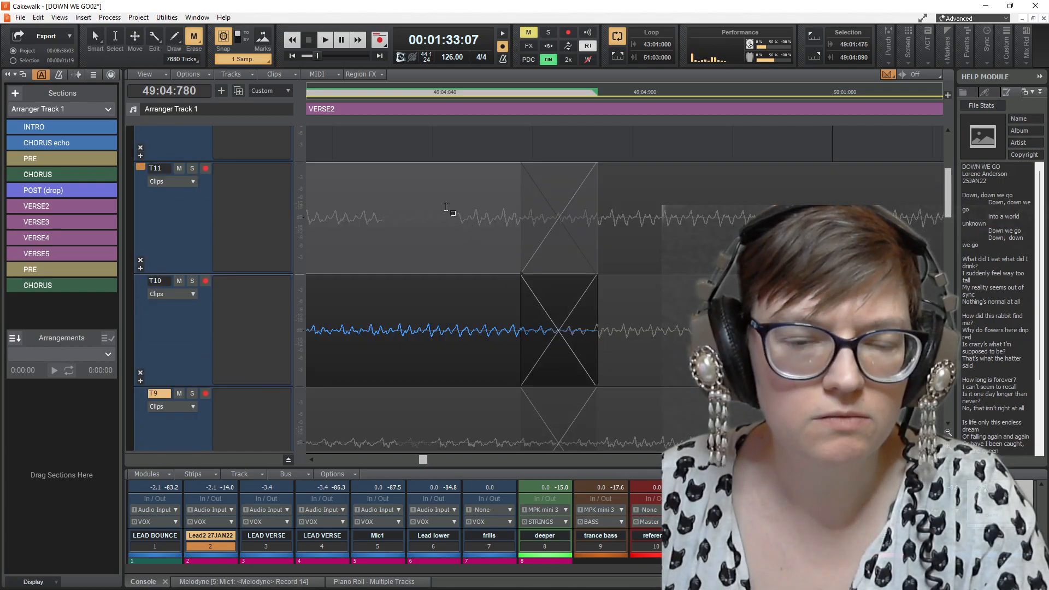
click(474, 216)
drag(369, 219, 512, 246)
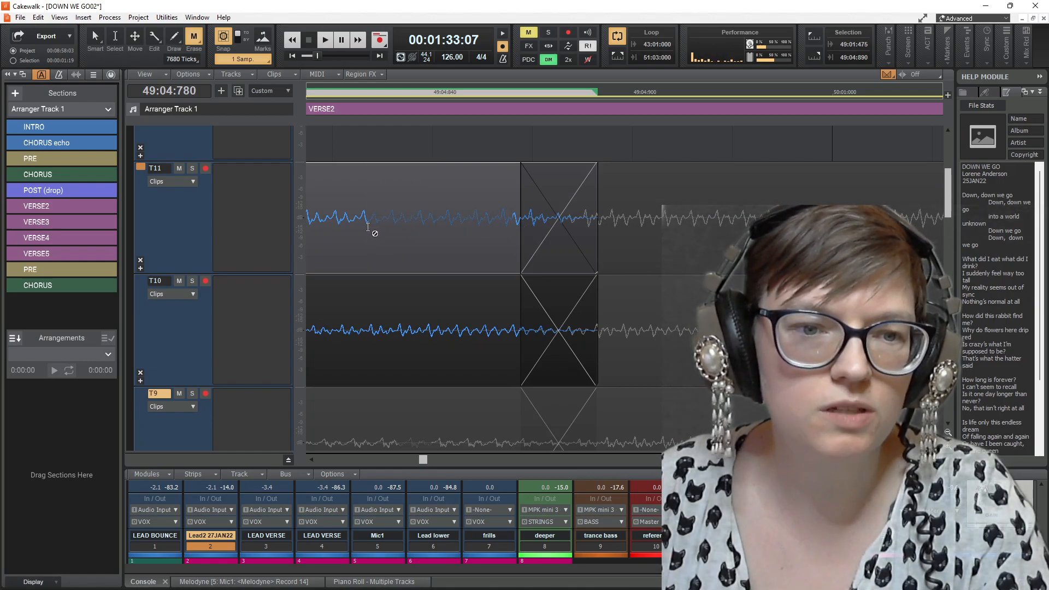
drag(364, 225, 596, 239)
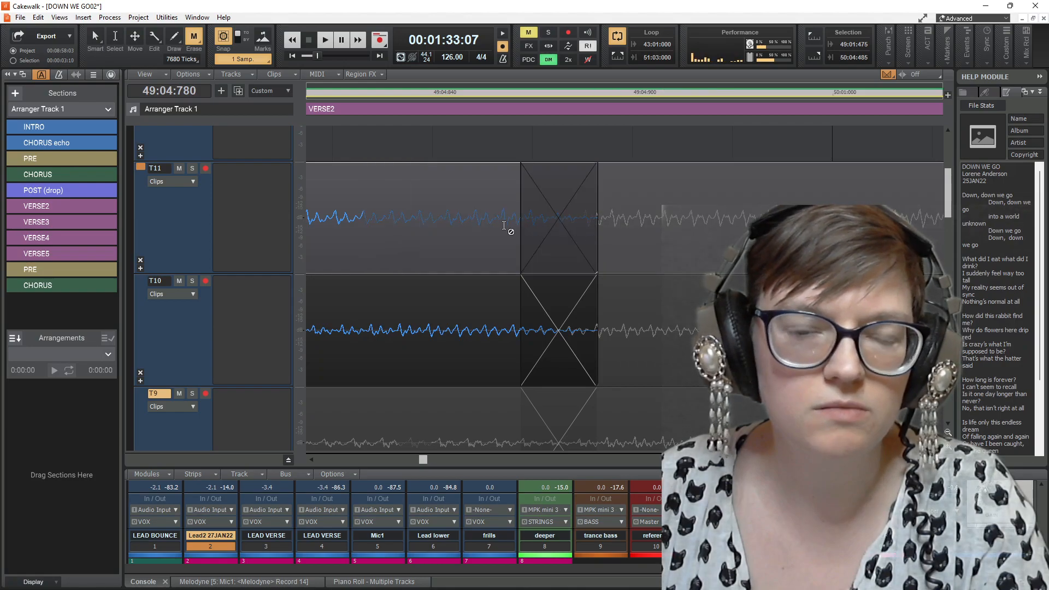
mouse_move(358, 225)
mouse_down()
mouse_move(523, 237)
mouse_move(359, 229)
mouse_up()
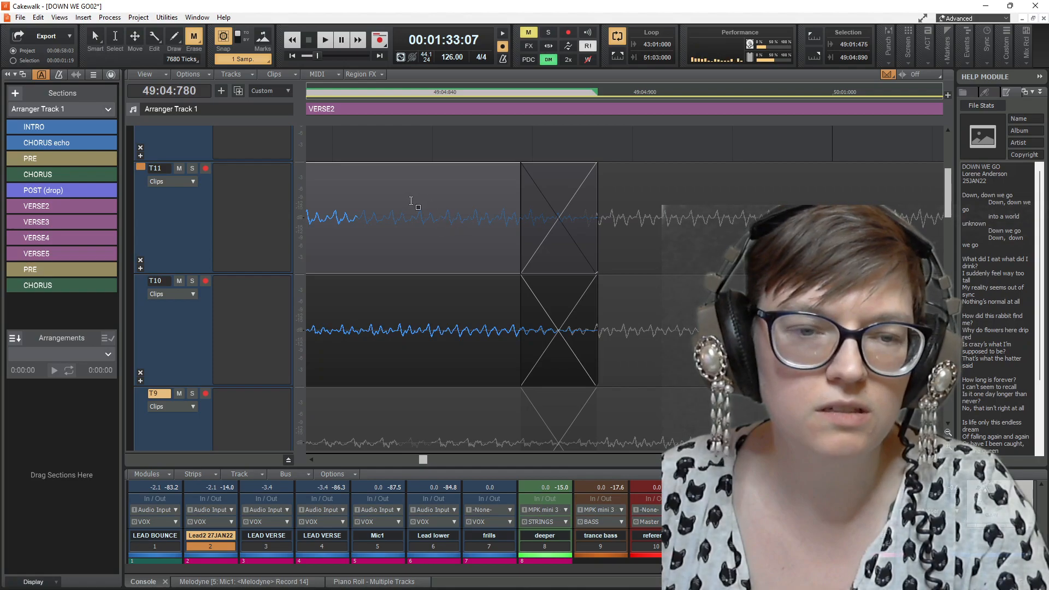
Step: Unmute the muted end of the T11 part up to the split and inspect the whole phrase in T11 and T10
scroll(413, 218, down, 1)
scroll(414, 224, down, 4)
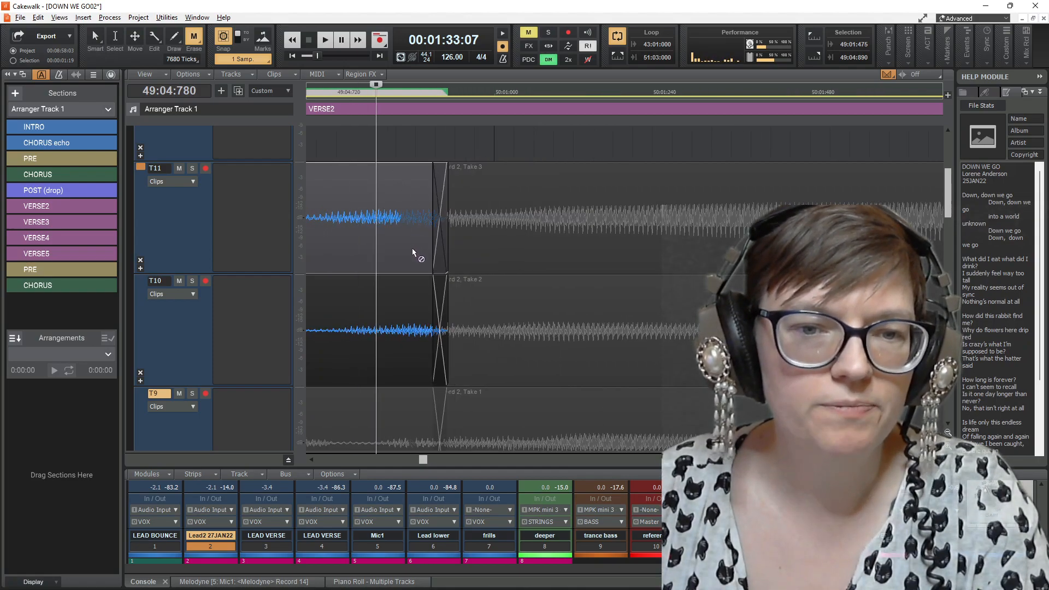
scroll(411, 271, down, 2)
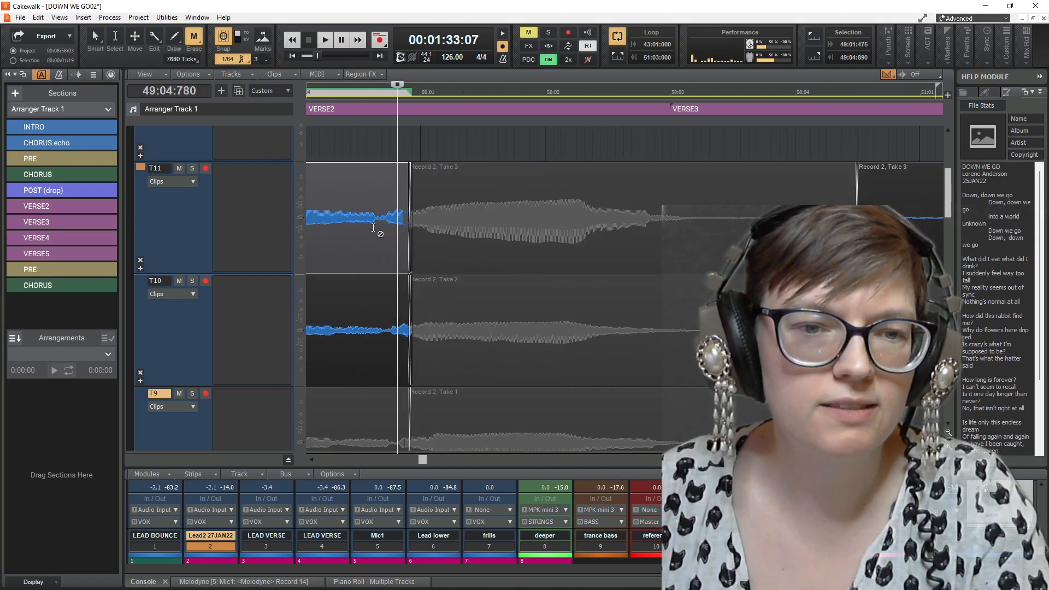
scroll(389, 277, down, 3)
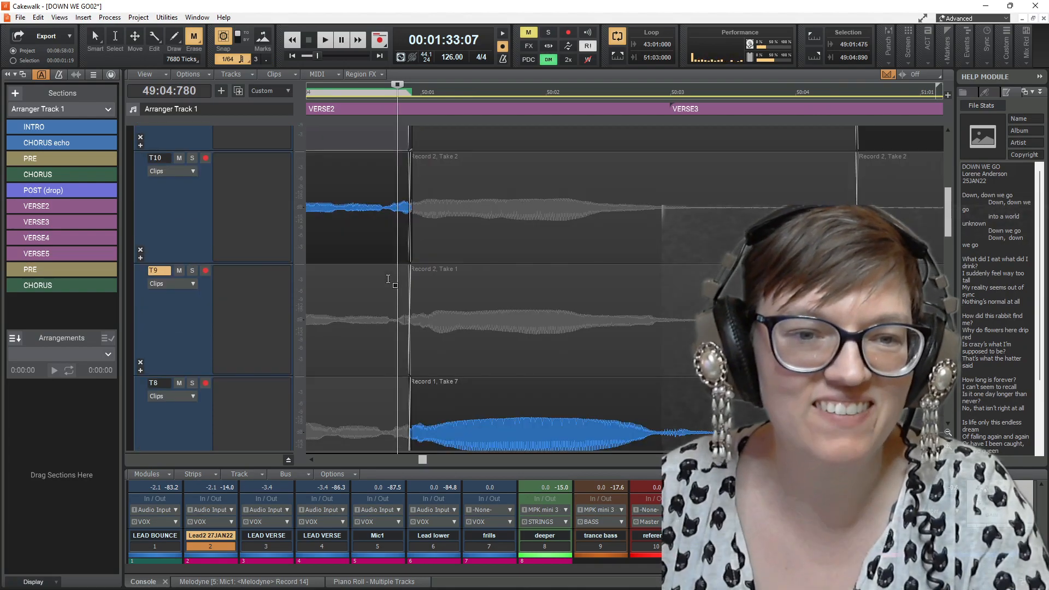
scroll(390, 281, up, 4)
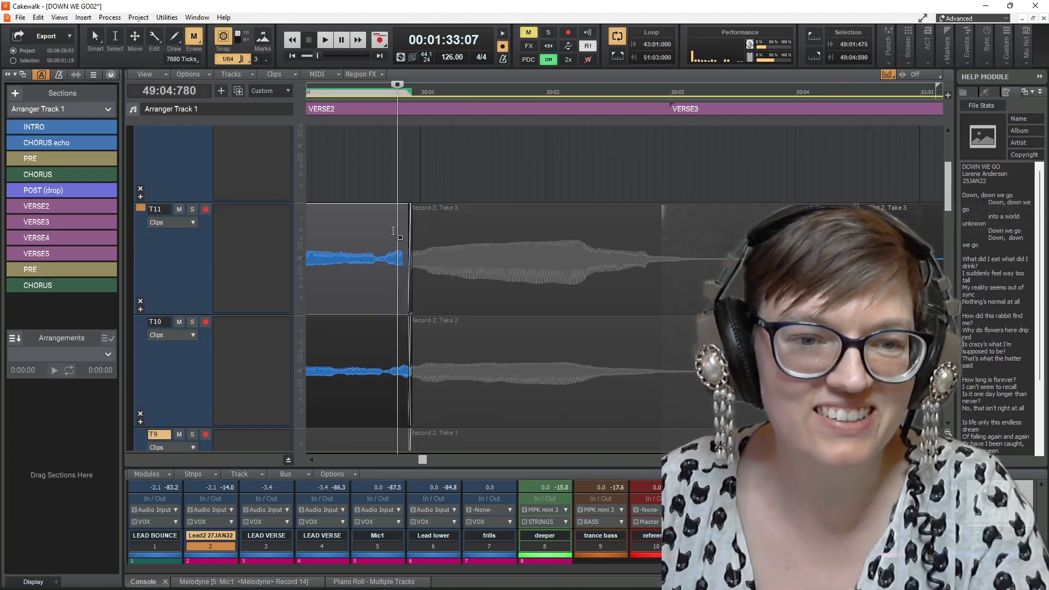
drag(394, 231, 426, 230)
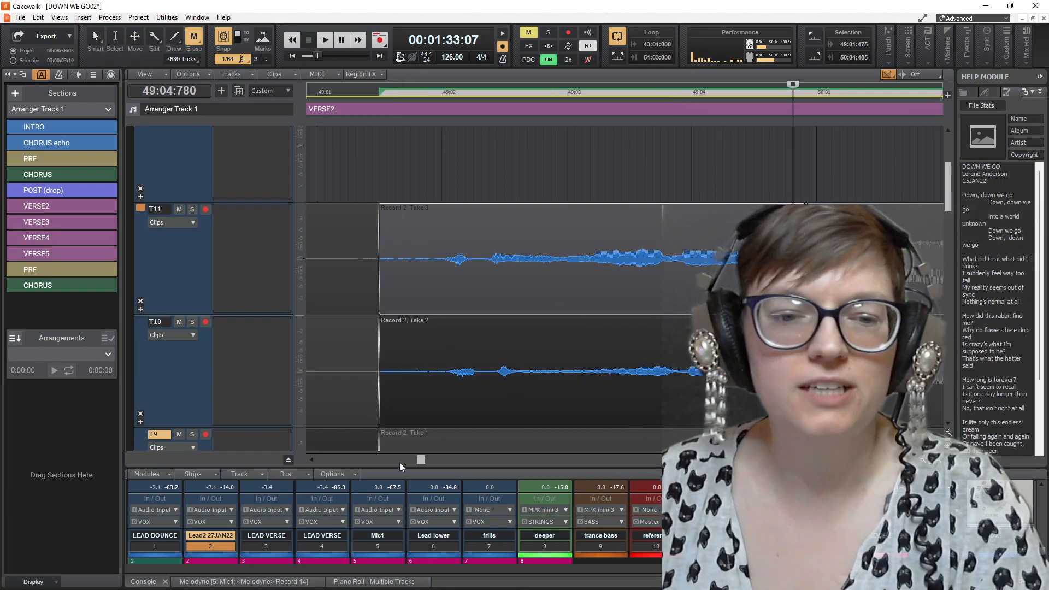
drag(419, 463, 421, 463)
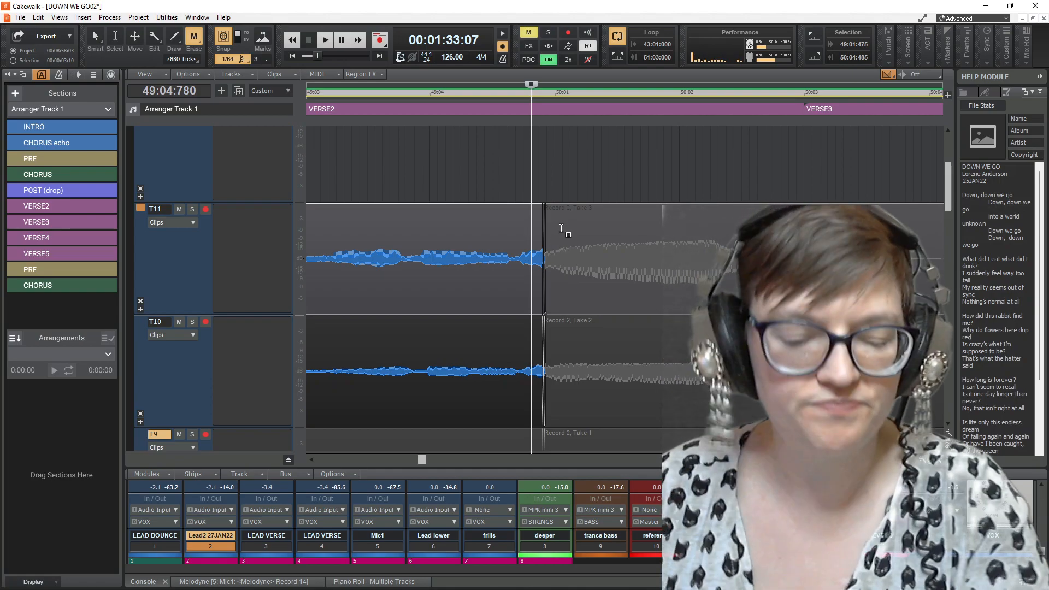
scroll(511, 211, down, 3)
scroll(504, 231, down, 2)
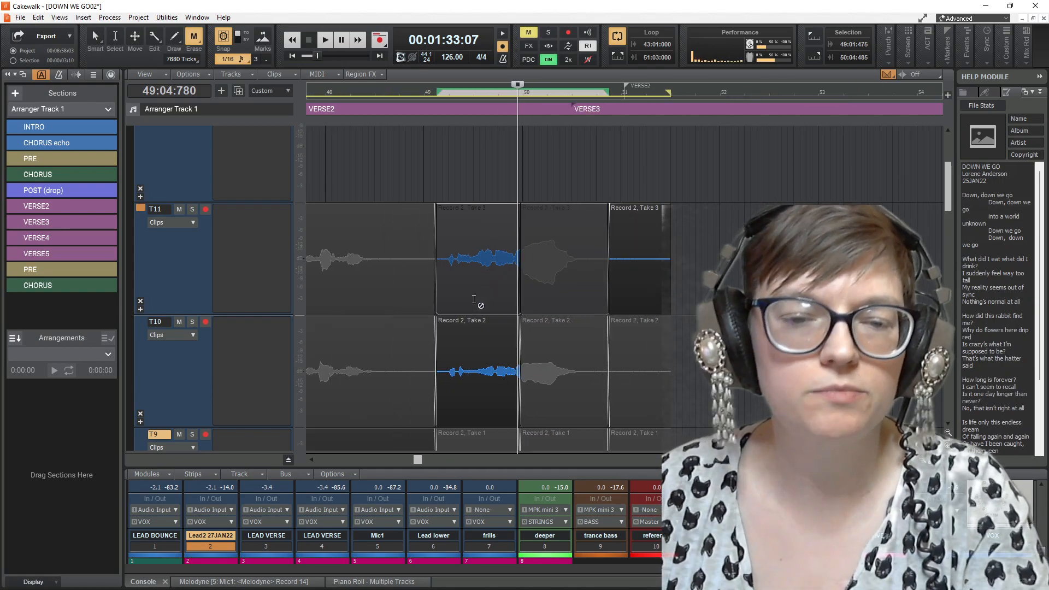
Step: Shrink the take lanes, return to the Smart tool and play the fourth phrase from 49:02:240
drag(210, 315, 210, 241)
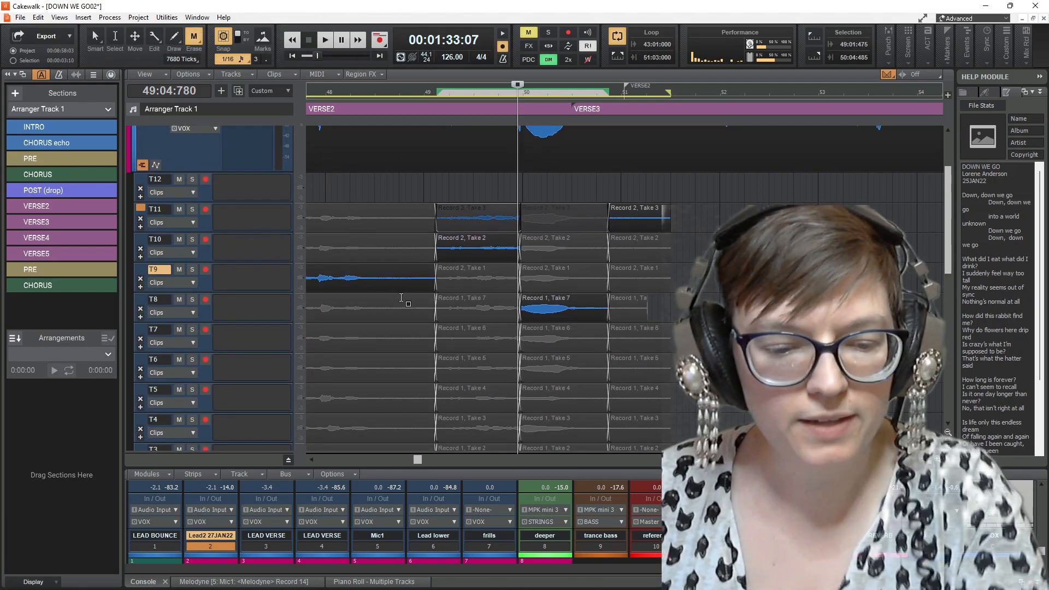
click(96, 37)
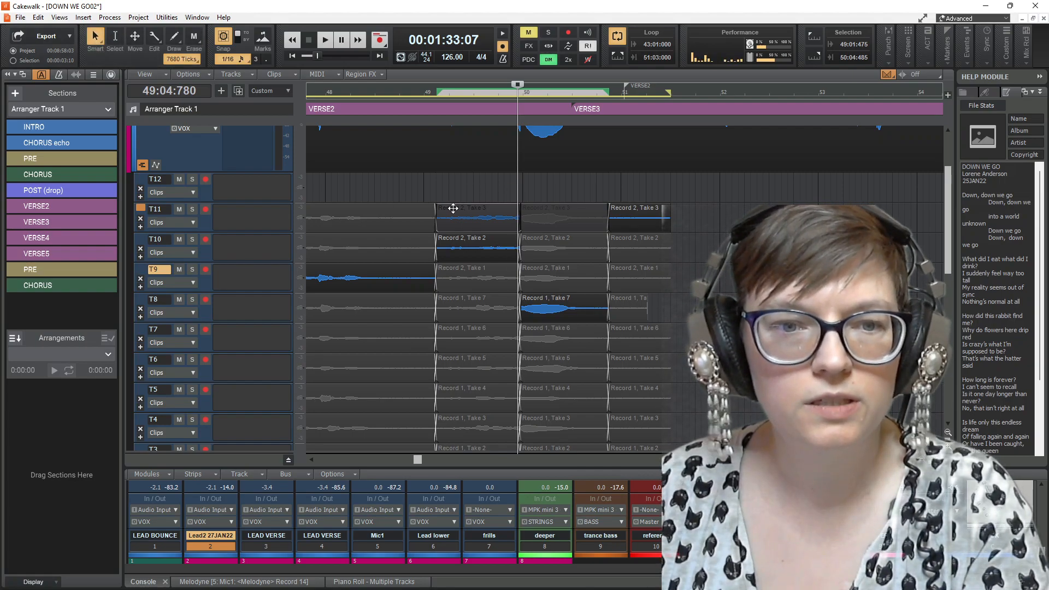
click(487, 211)
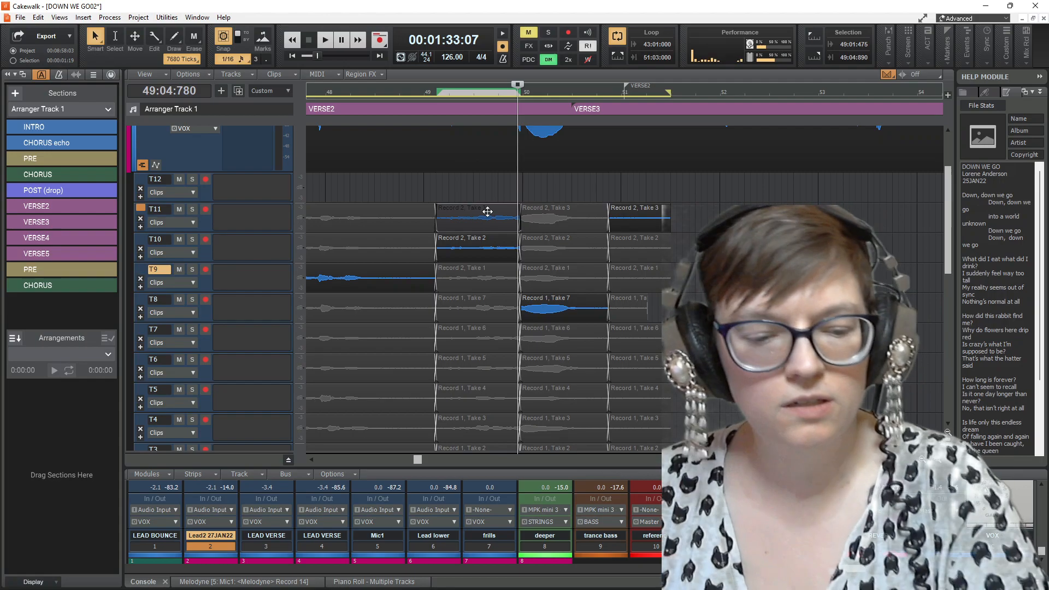
click(457, 193)
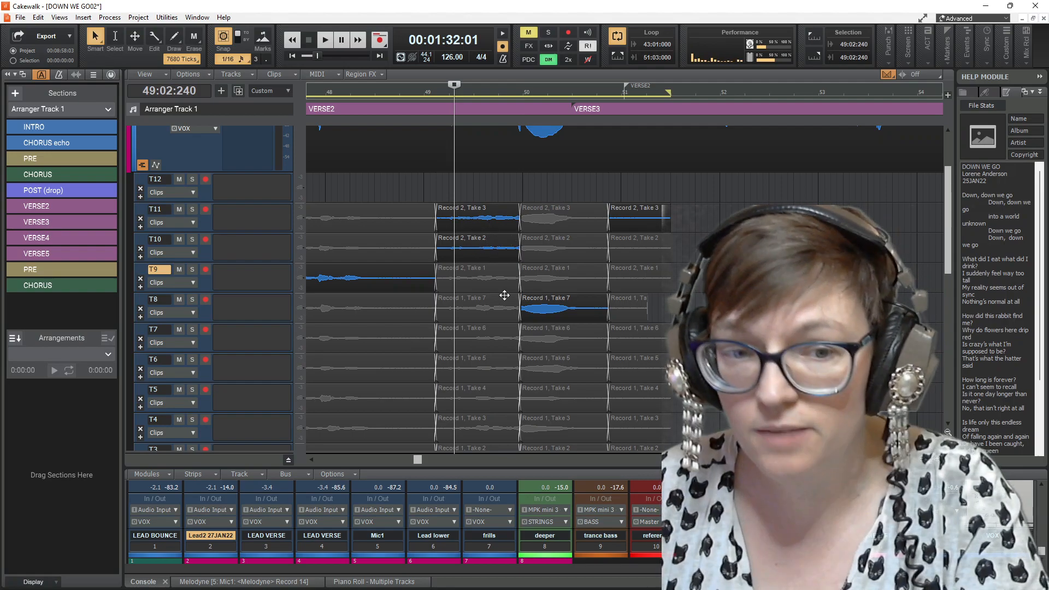
key(space)
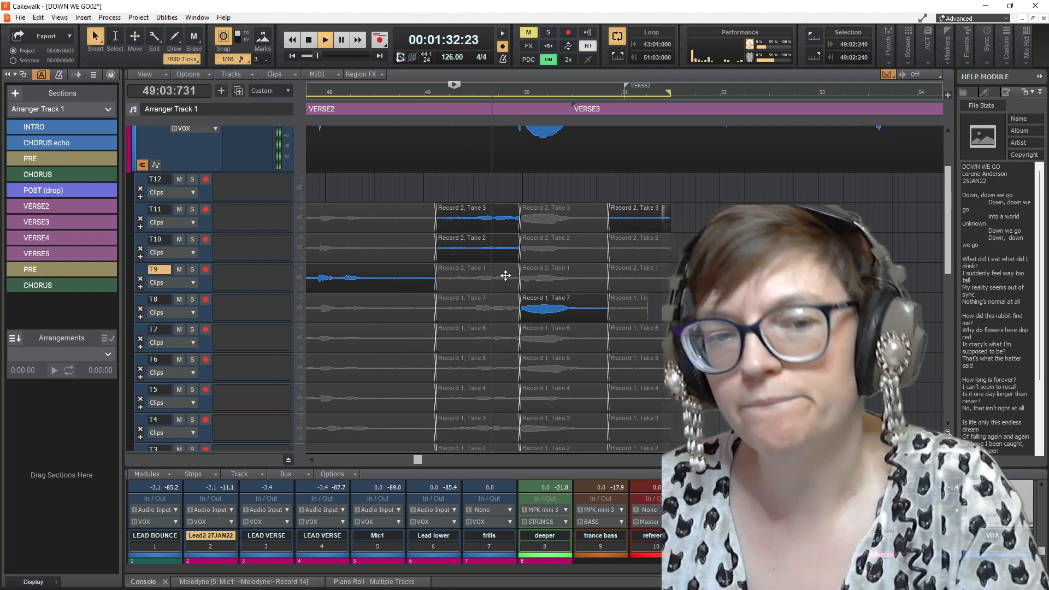
key(space)
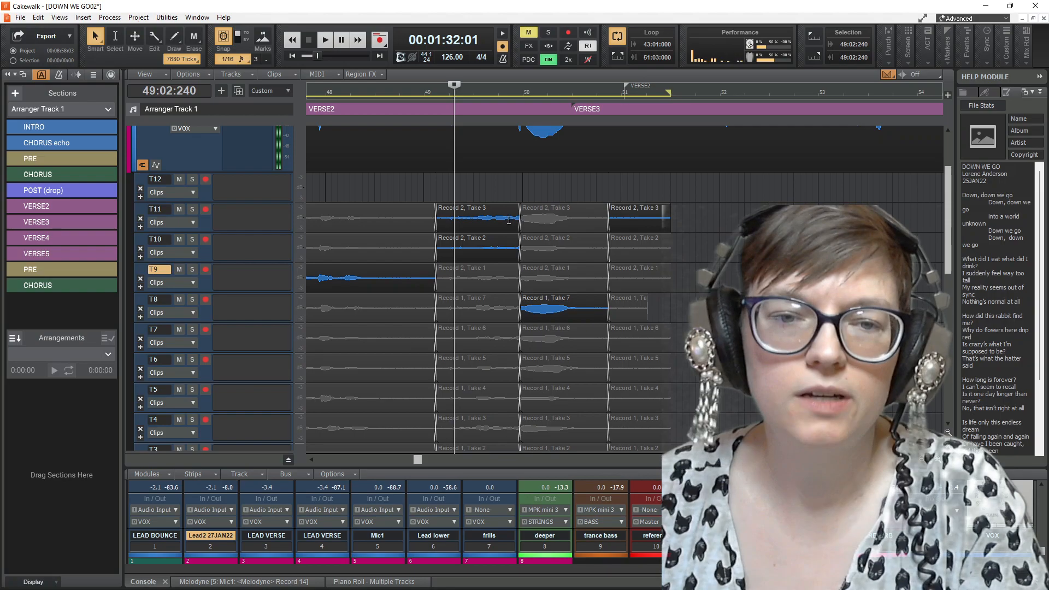
Step: Audition the fourth phrase's opening part in T11 and T10, and keep only the T10 take
click(483, 214)
key(shift+space)
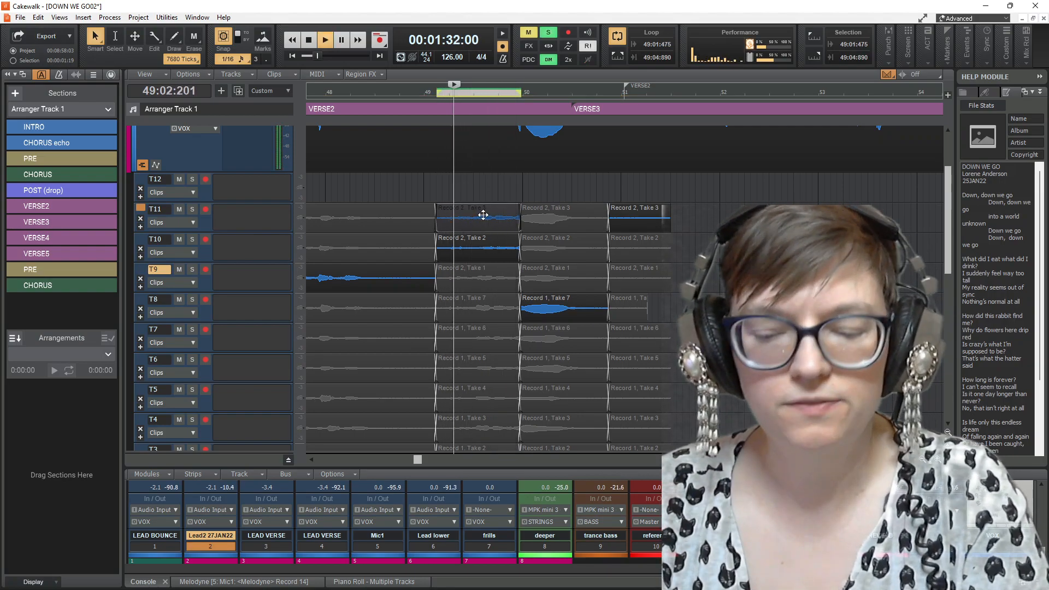
key(Down)
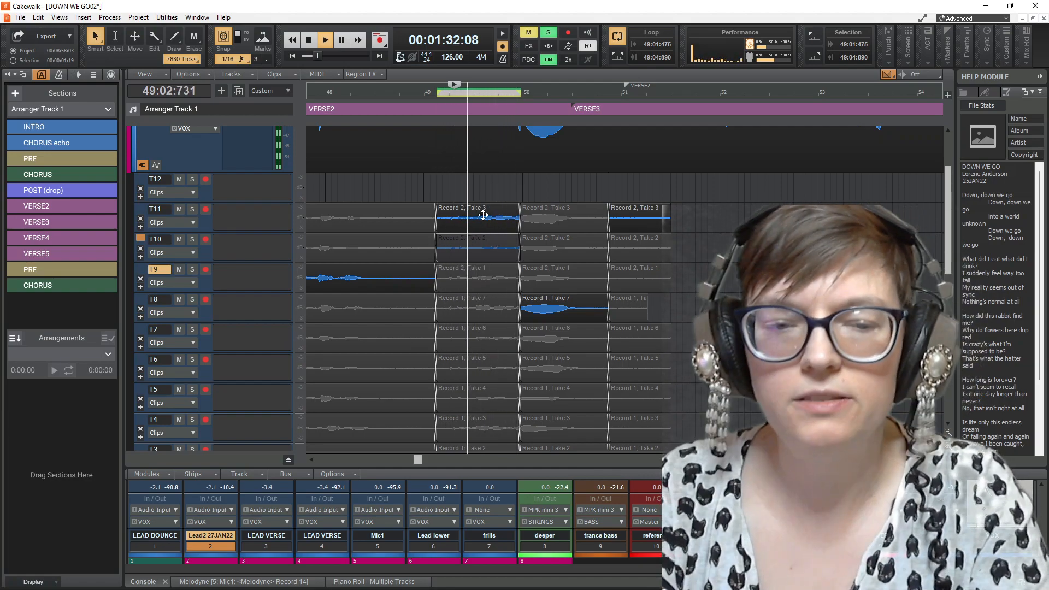
key(Return)
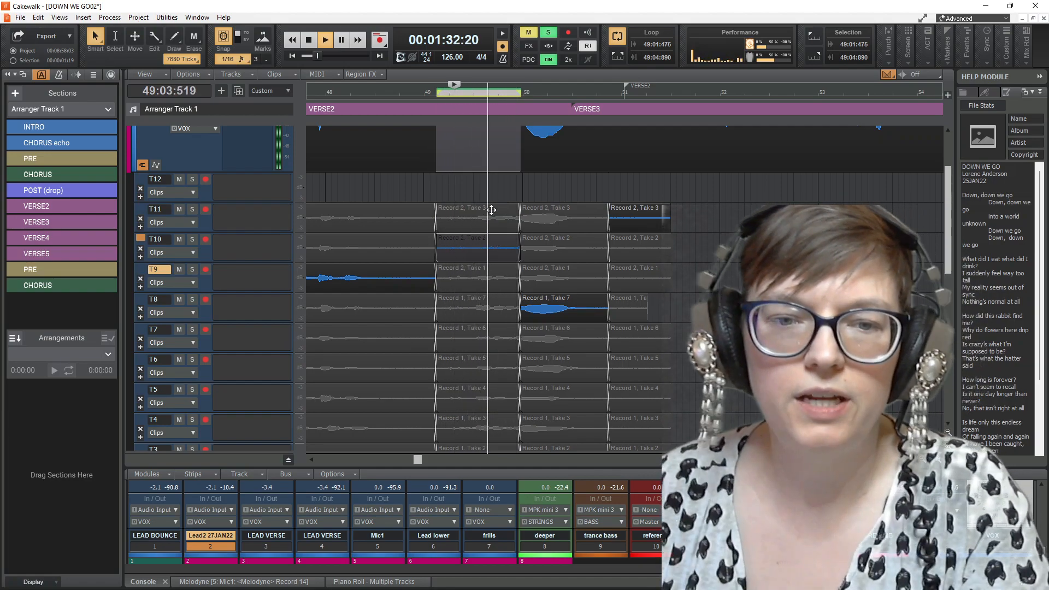
key(space)
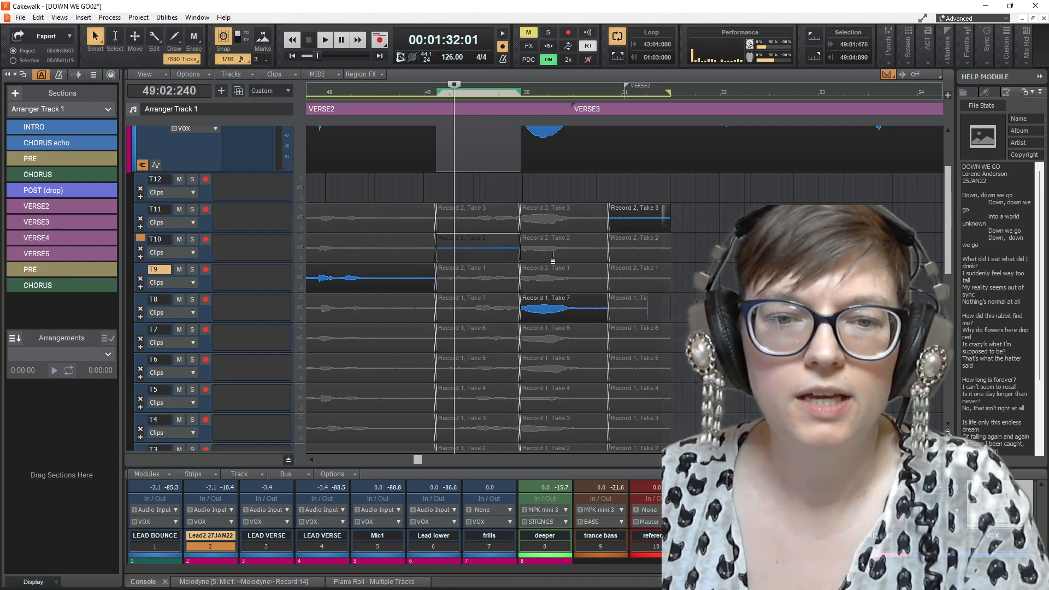
Step: Audition the fourth phrase's ending part in T11, T10, T9 and T8, and keep T8 as the chosen take
click(551, 215)
key(shift+space)
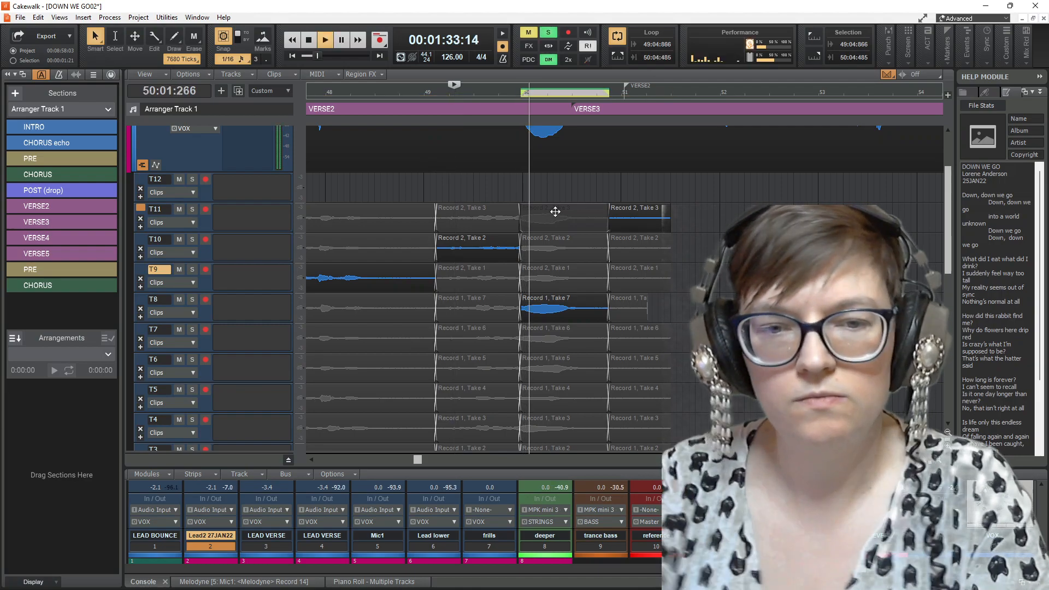
key(Down)
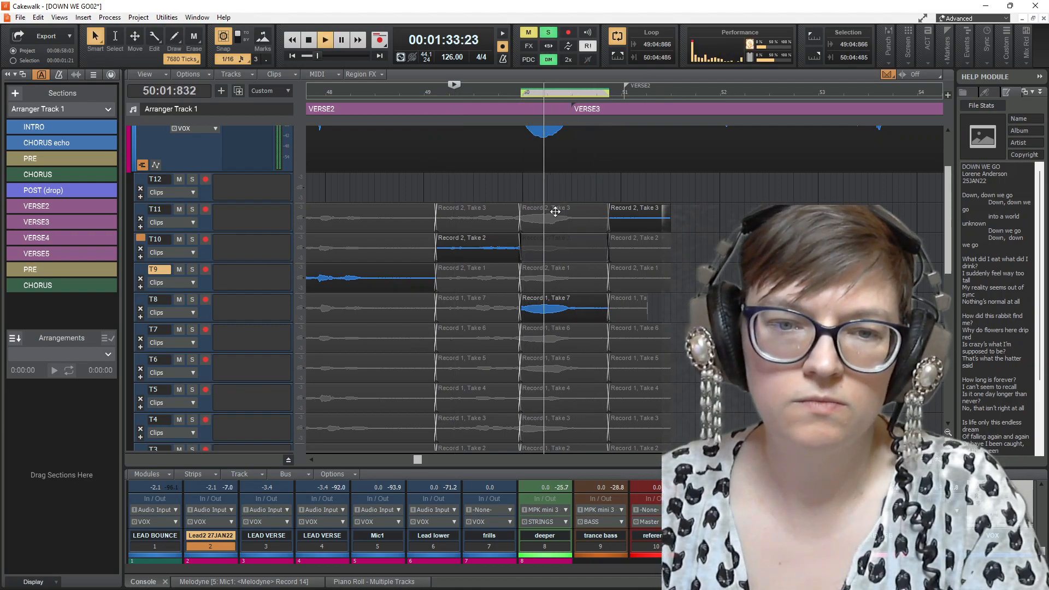
key(Up)
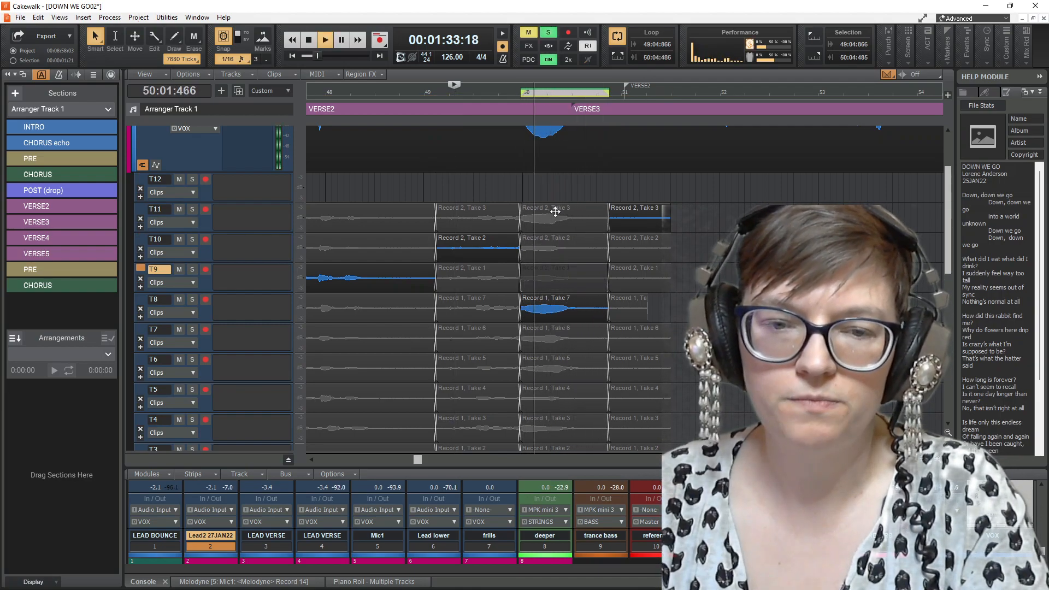
key(Down)
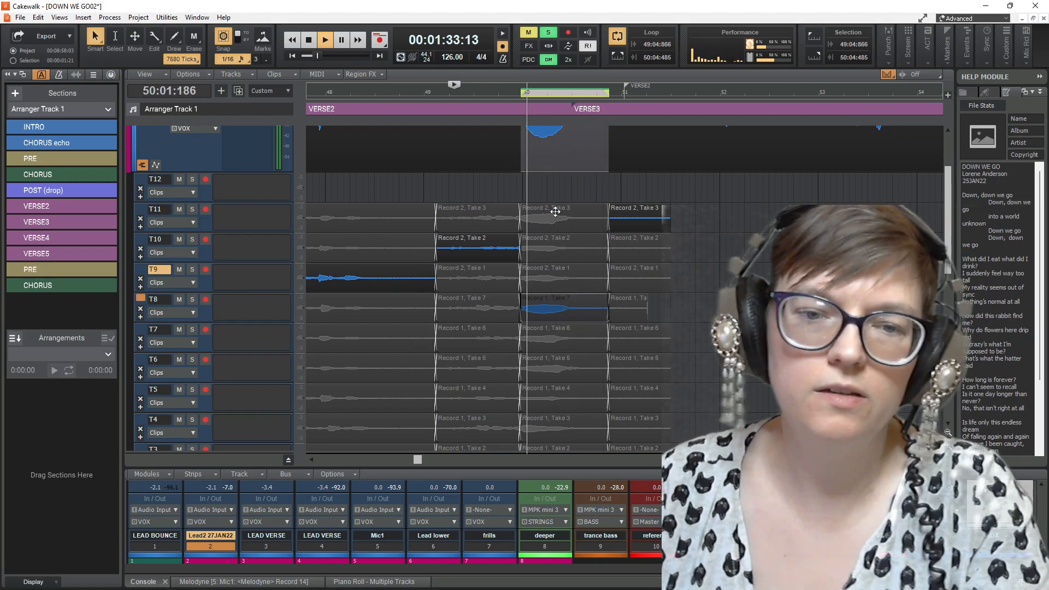
key(space)
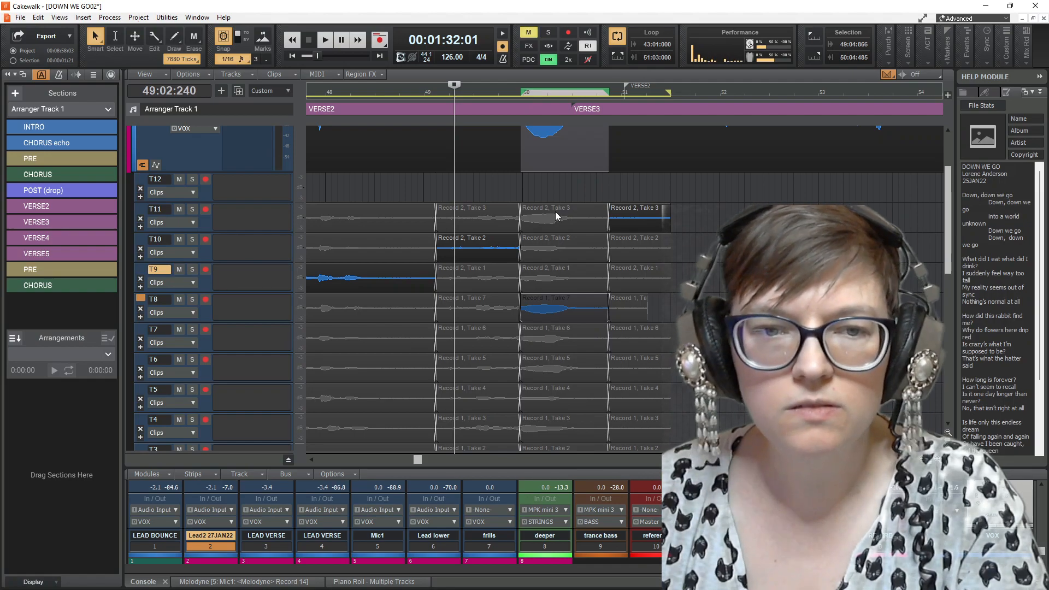
Step: Play the comped fourth phrase from 49:01:480 to hear T10 lead into T8
click(439, 198)
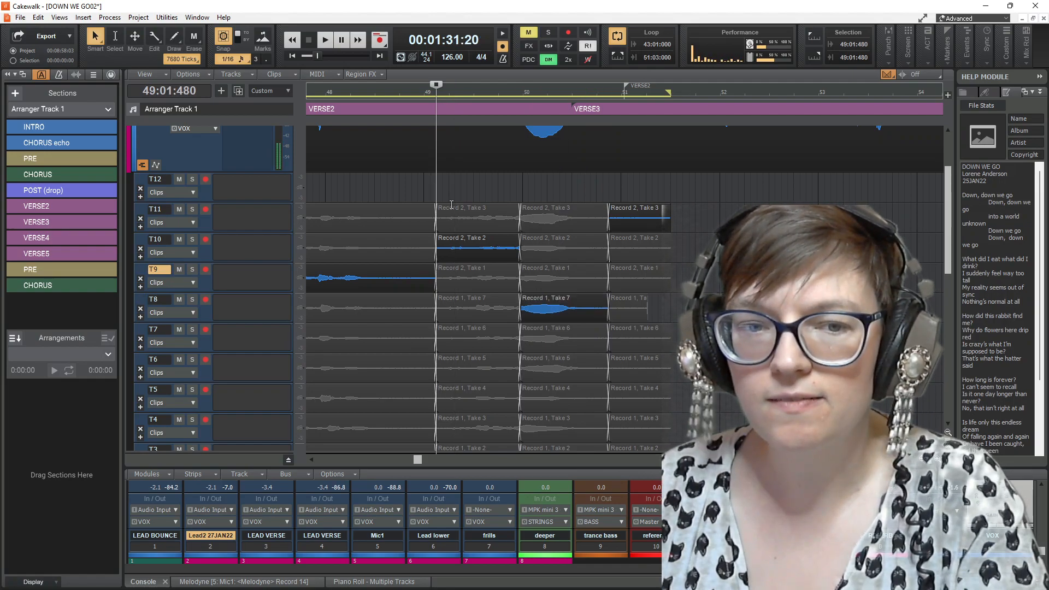
key(space)
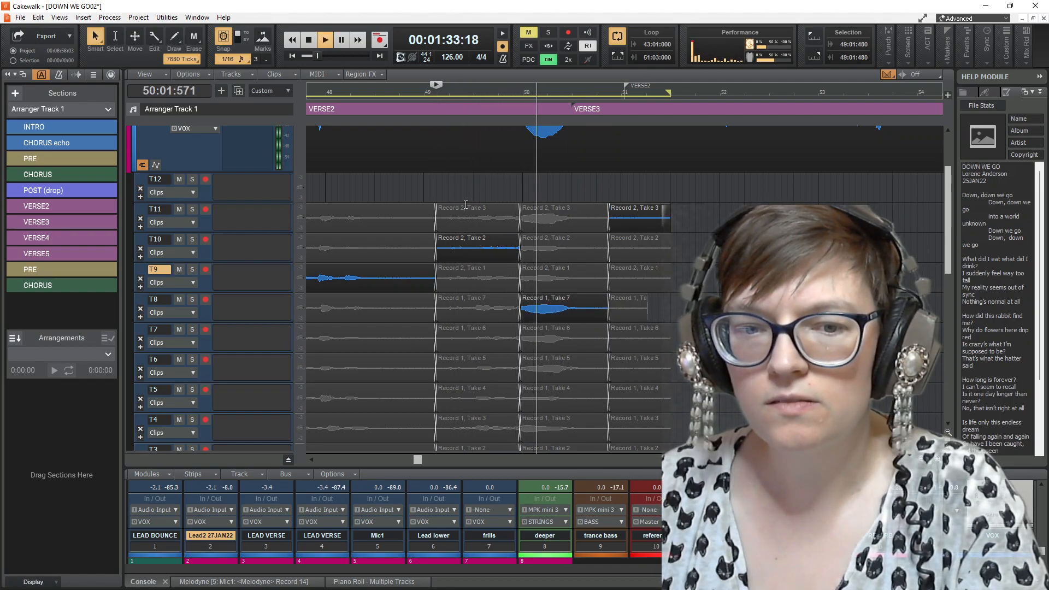
key(space)
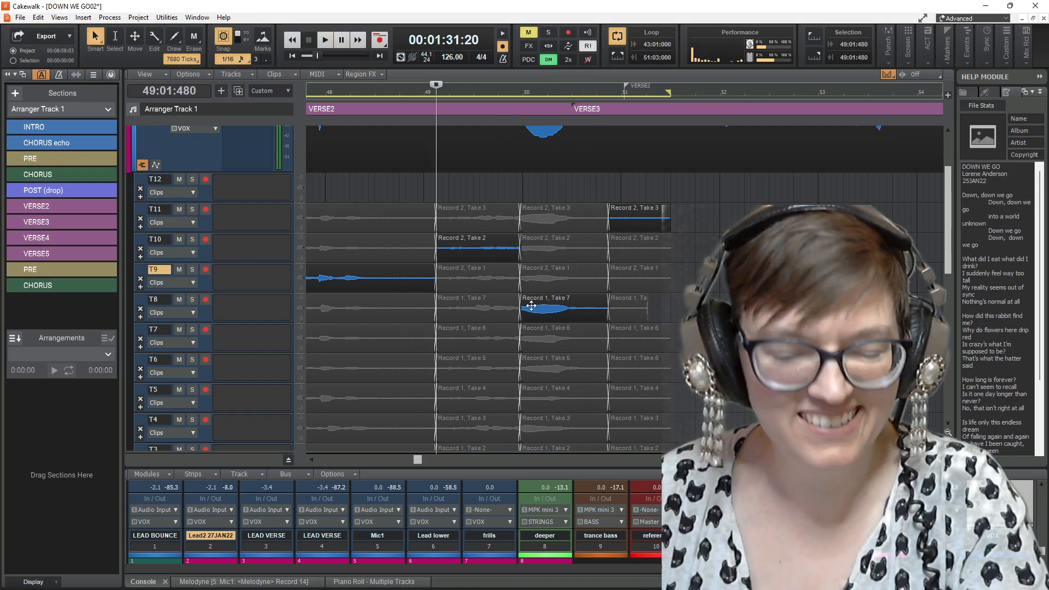
Step: Try to adjust the T10 stretch across the split with the Mute tool
click(195, 38)
click(526, 252)
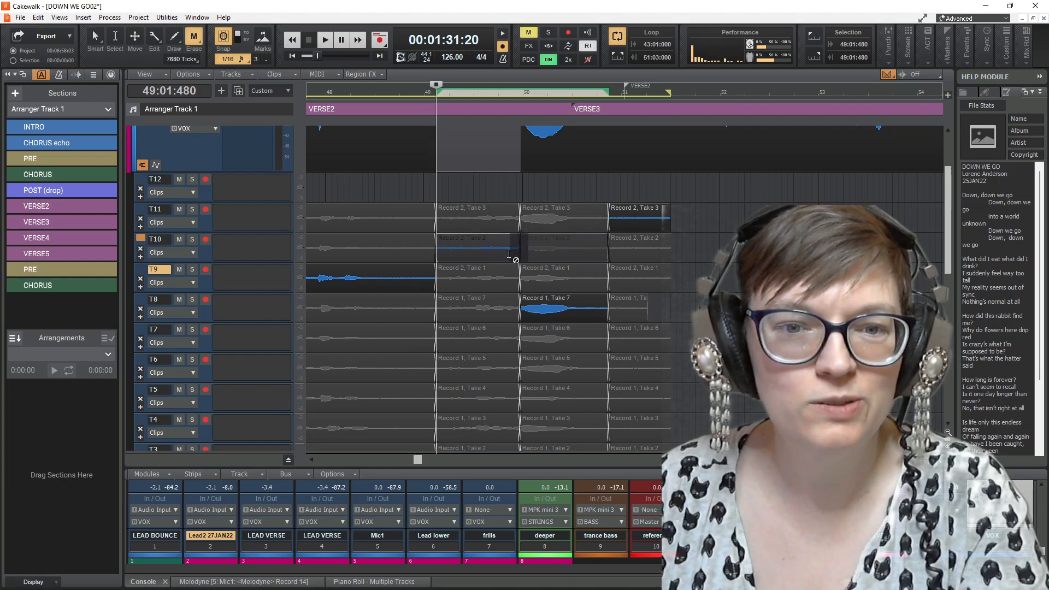
drag(504, 253, 536, 259)
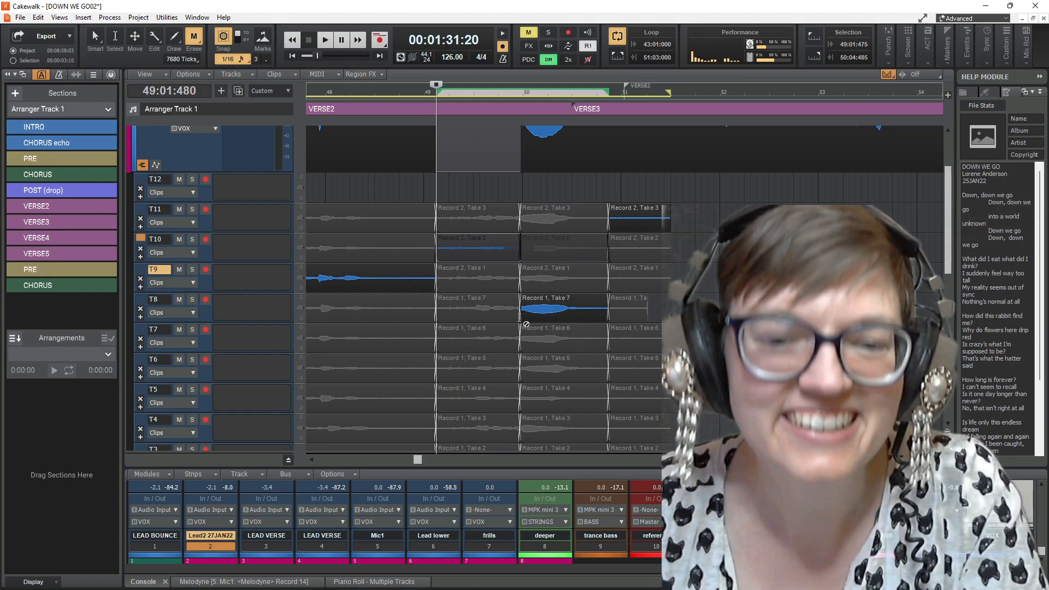
scroll(533, 302, up, 2)
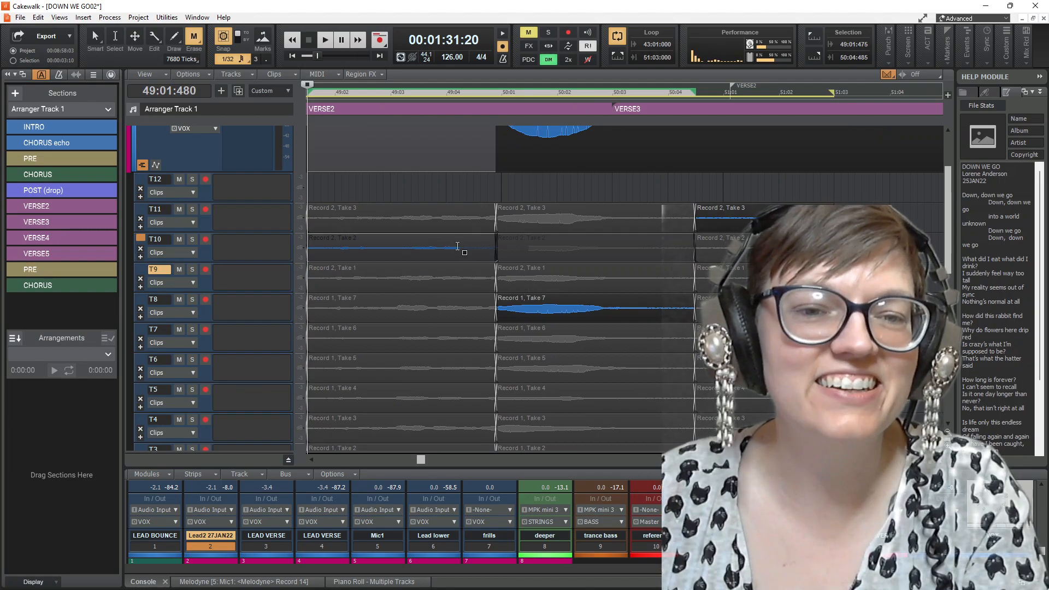
drag(452, 240, 544, 238)
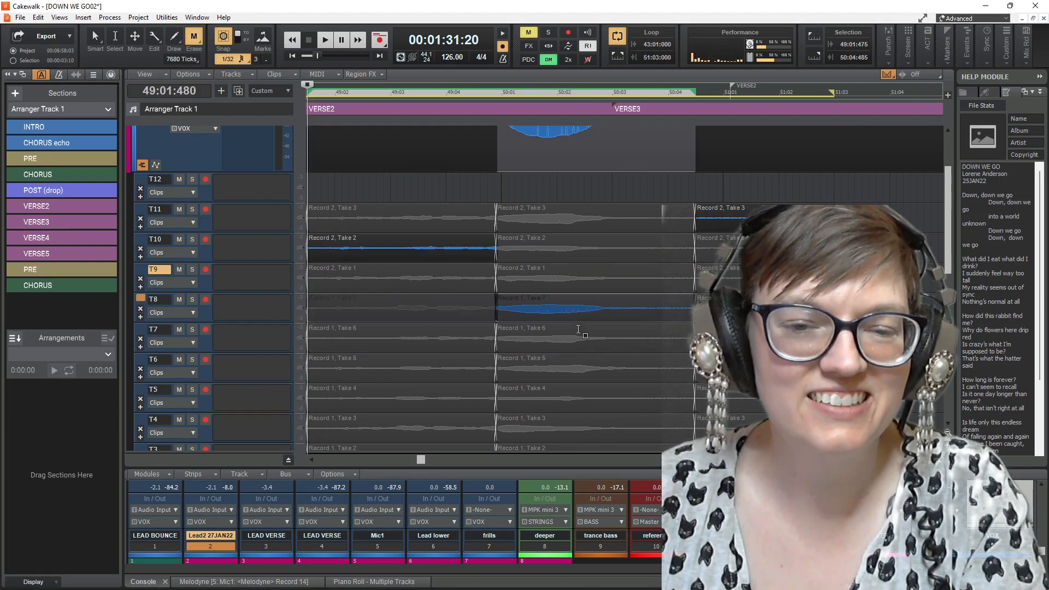
Step: Play the phrase repeatedly from 49:01:480 to check the transition between the T10 and T8 parts
key(space)
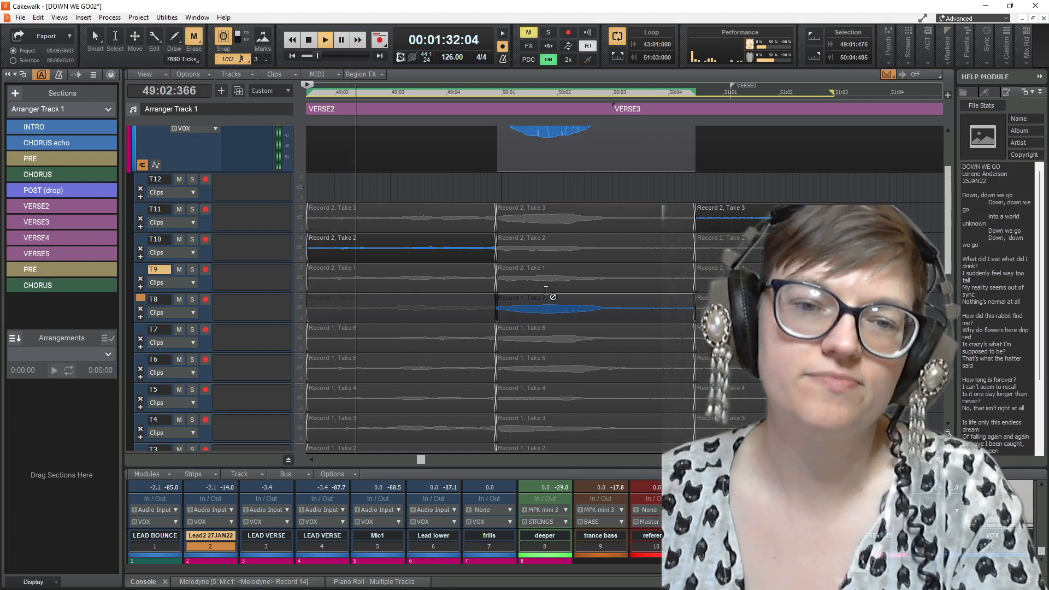
scroll(547, 295, up, 1)
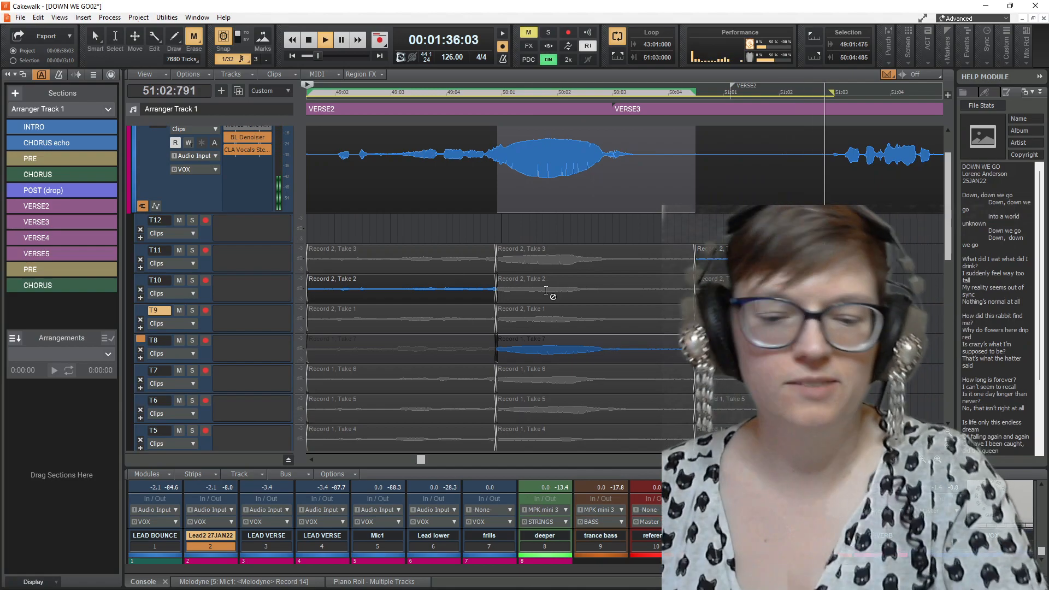
key(space)
key(space)
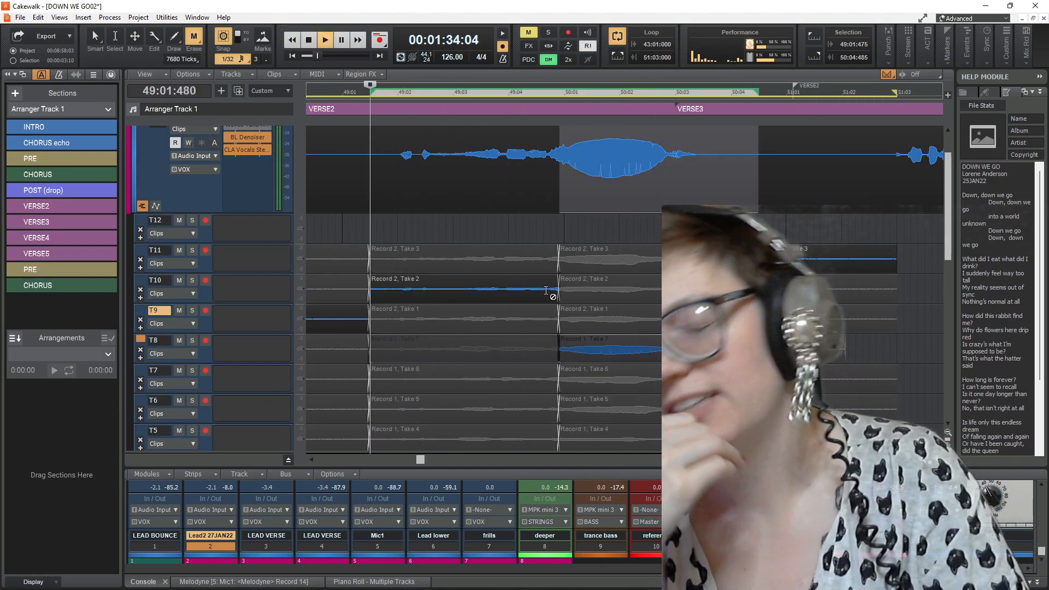
key(space)
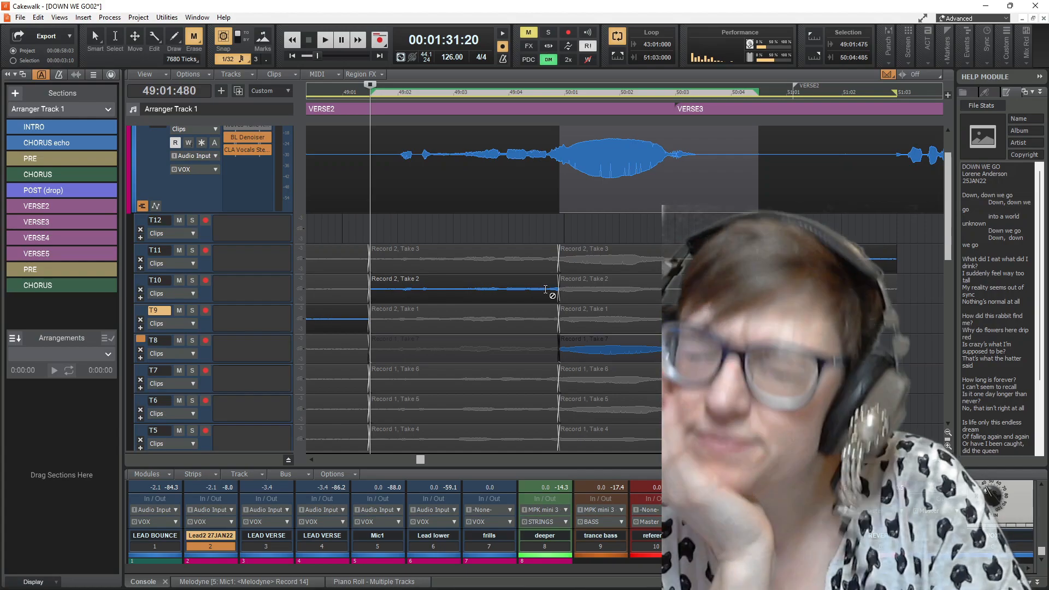
key(space)
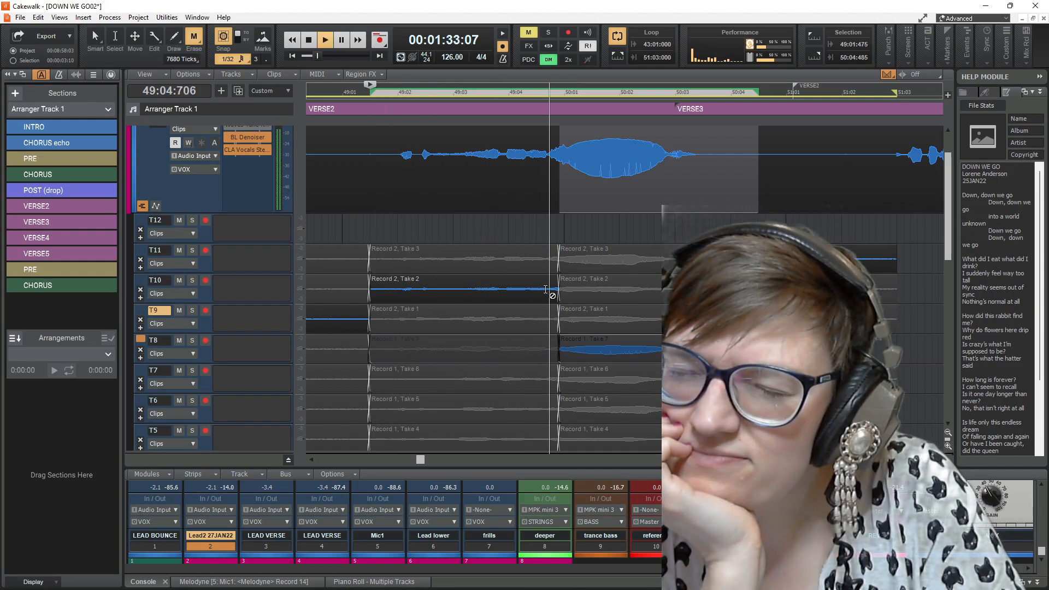
key(space)
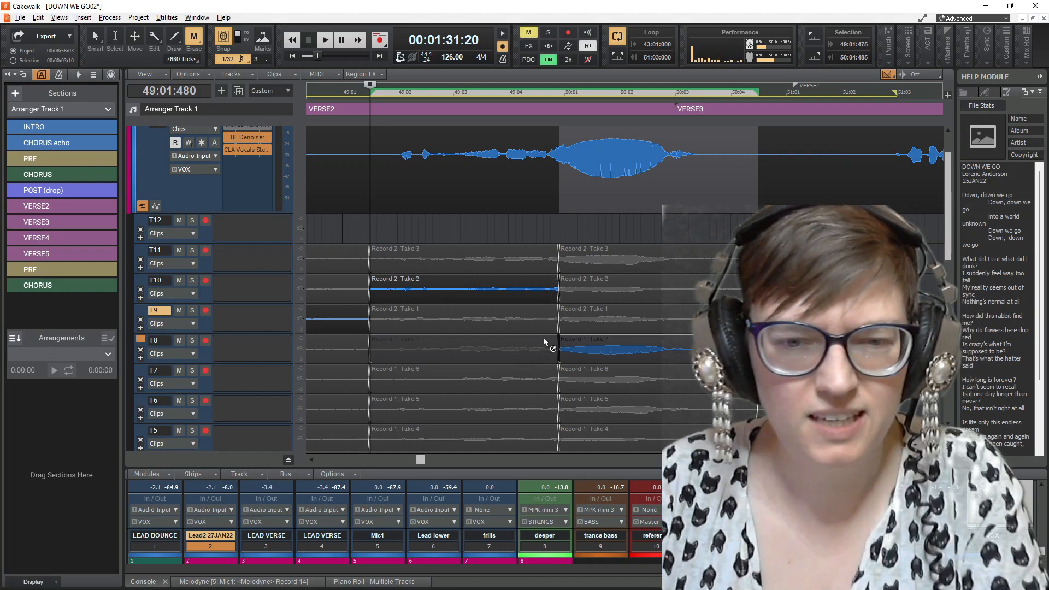
Step: Return to the Smart tool and slightly lengthen the crossfade at the split between the T10 and T8 parts
ctrl+scroll(550, 290, up, 3)
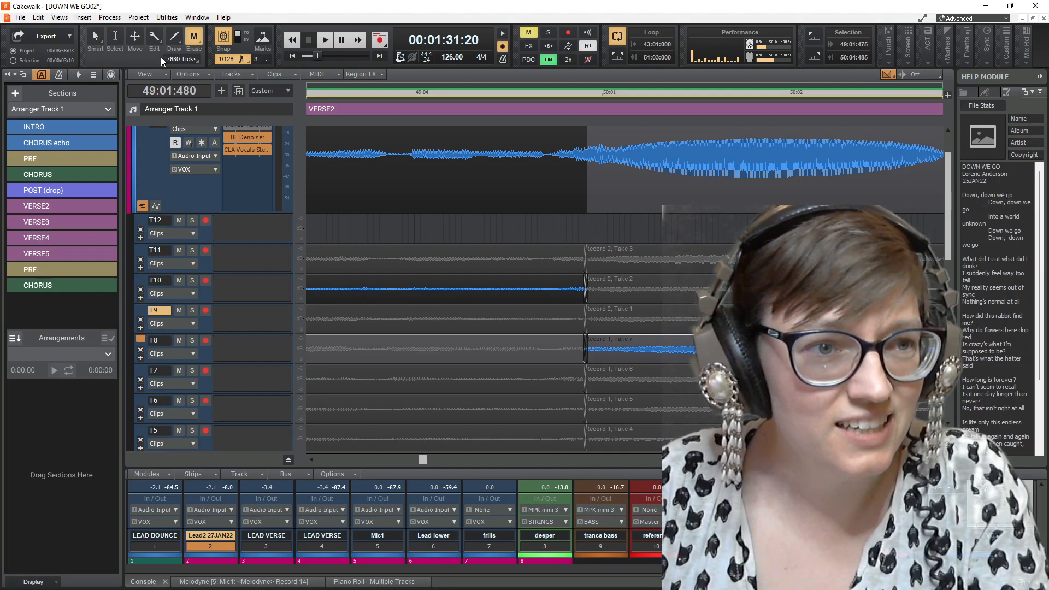
click(100, 41)
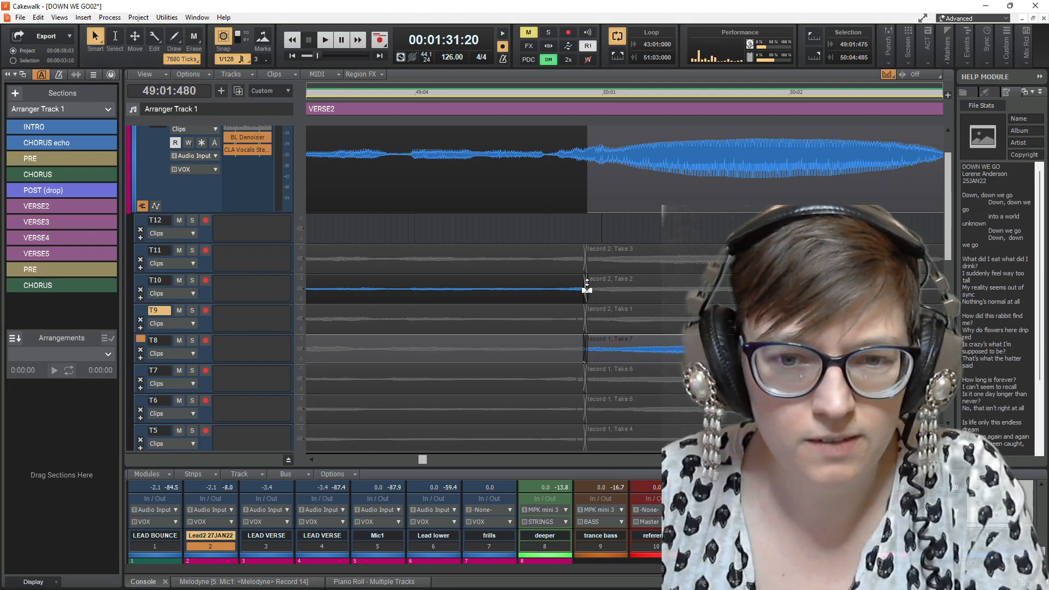
drag(586, 290, 589, 283)
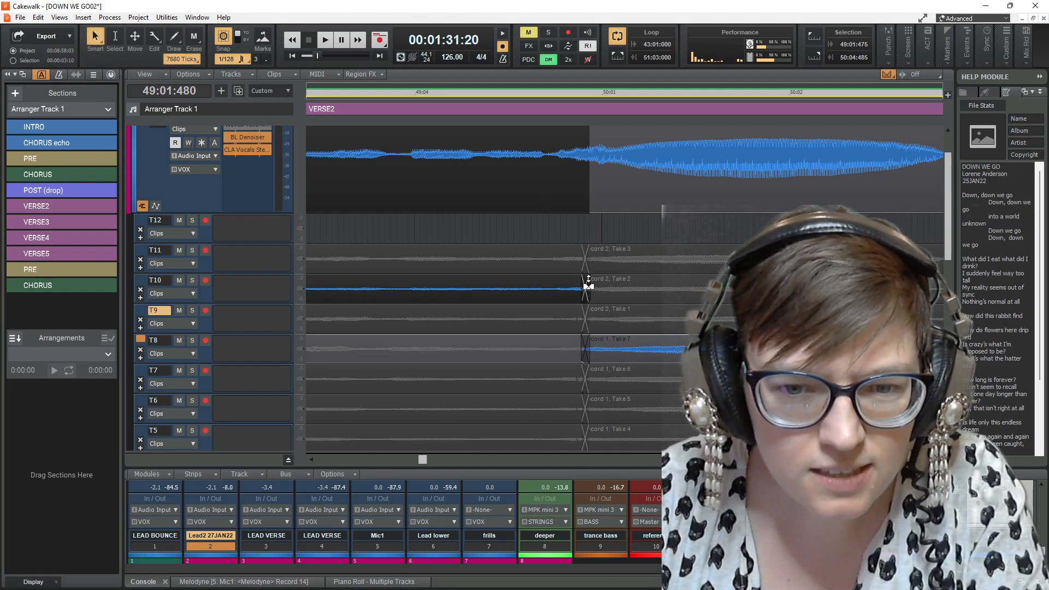
Step: Play the phrase twice from 49:01:480 to check the lengthened crossfade, and view the preceding phrase as well
key(space)
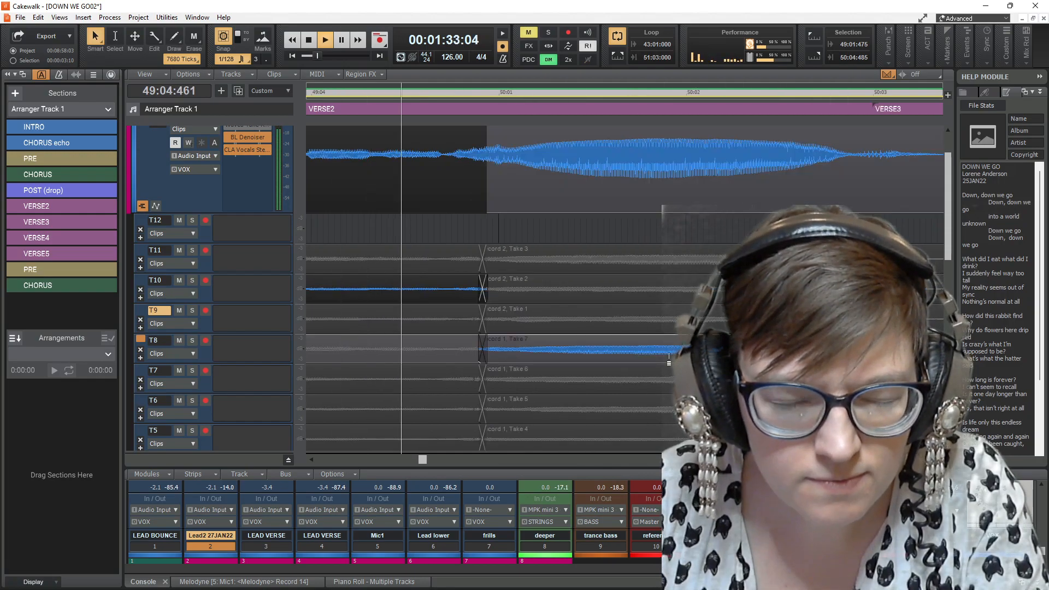
key(space)
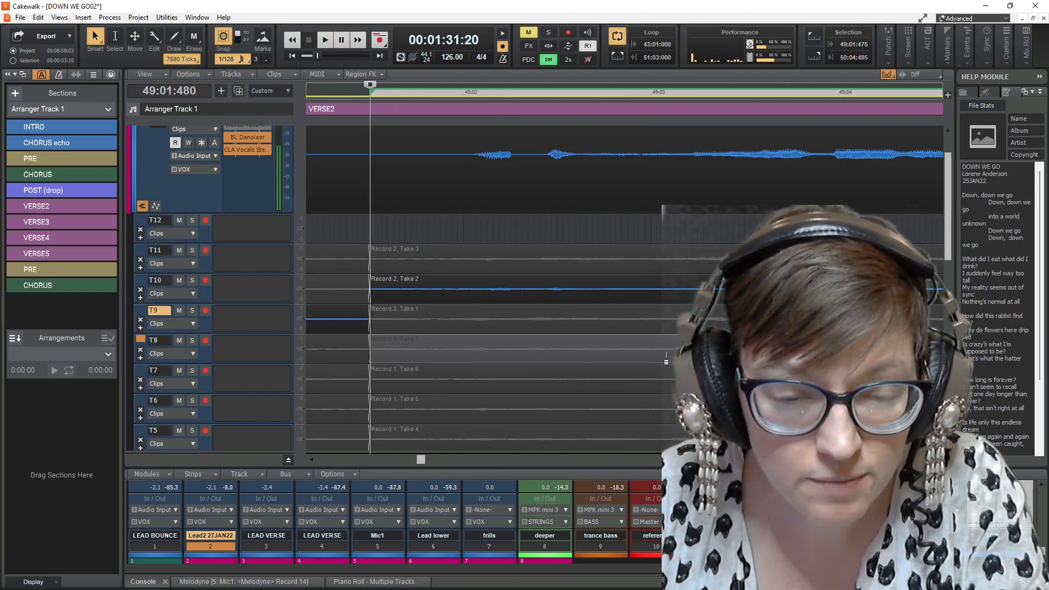
key(space)
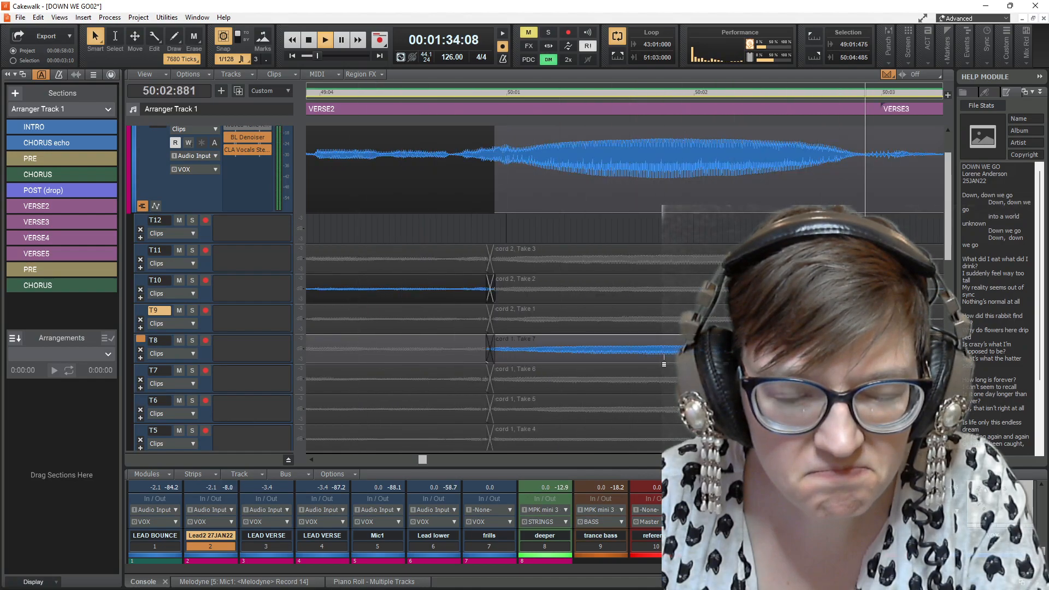
key(space)
scroll(702, 350, down, 4)
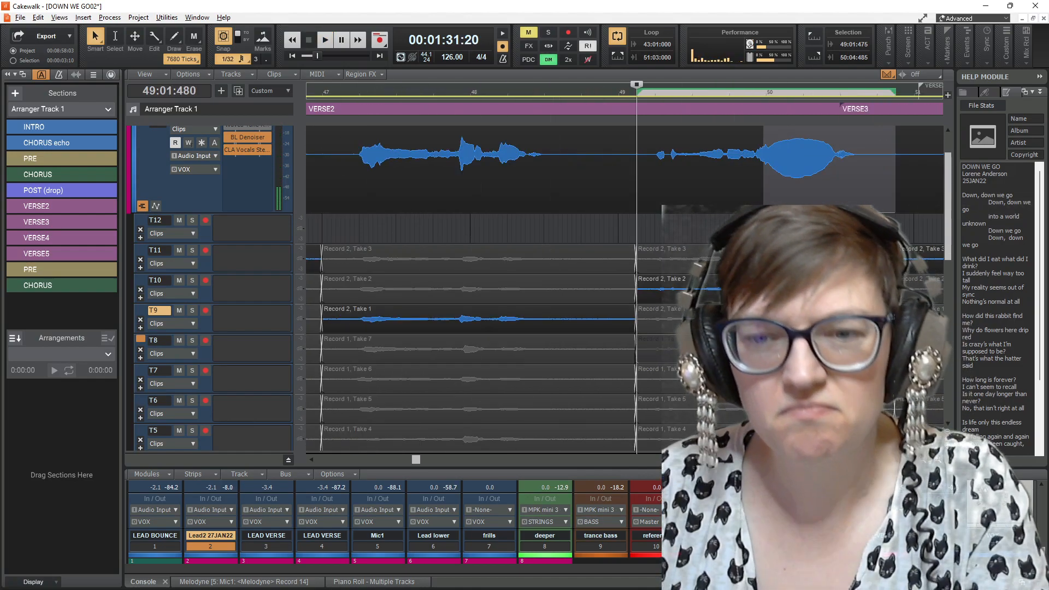
Step: Play the fourth VERSE2 phrase through to its end to recheck the splice between the T10 and T8 parts
key(space)
click(748, 234)
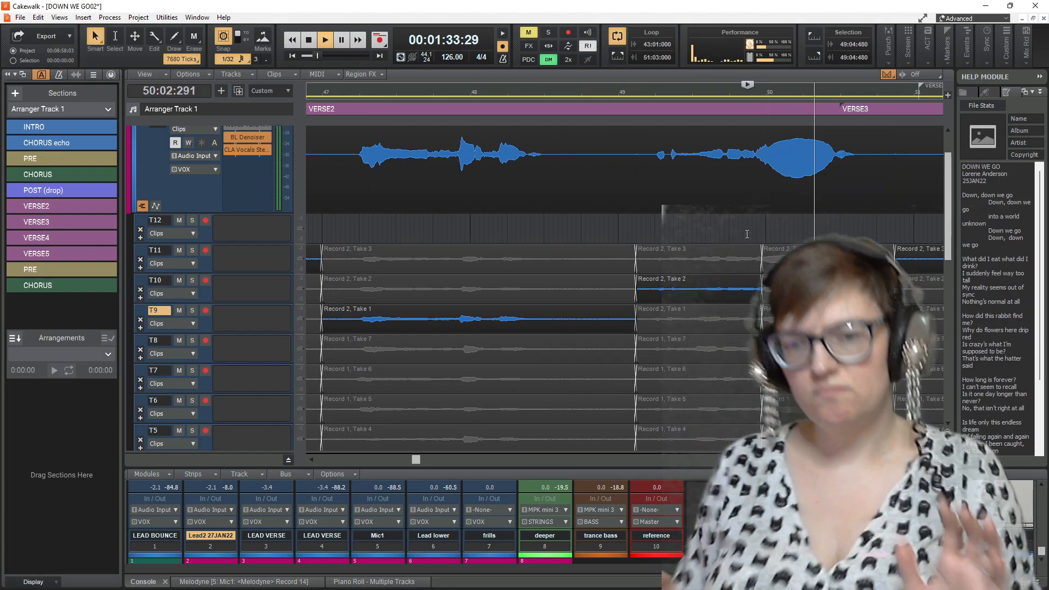
key(space)
click(324, 224)
key(space)
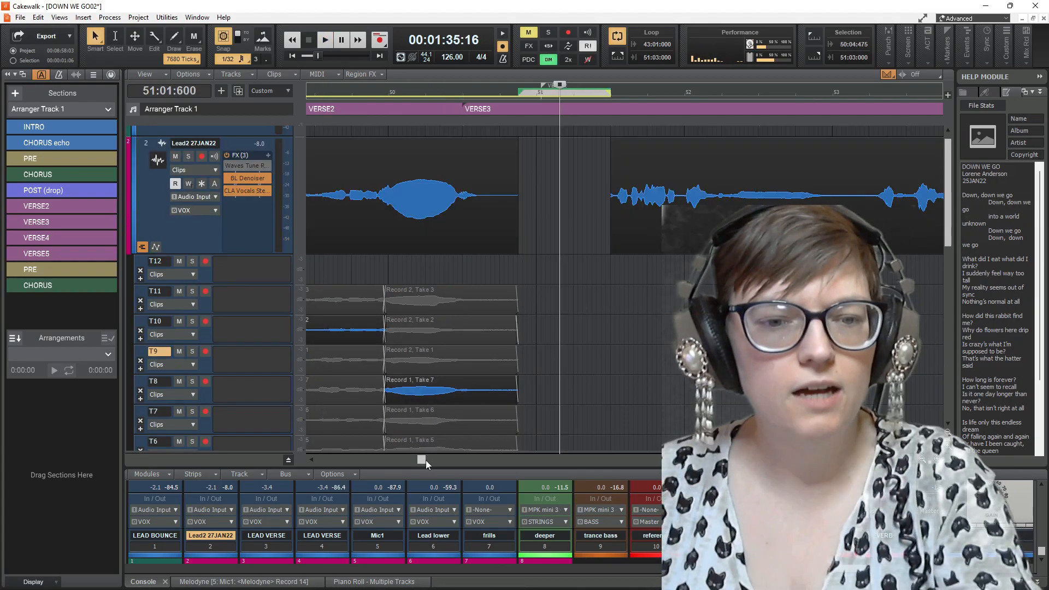
Step: Play the whole VERSE2 comp from 42:04:840, just before the first phrase, to hear all phrases in sequence
drag(425, 460, 409, 463)
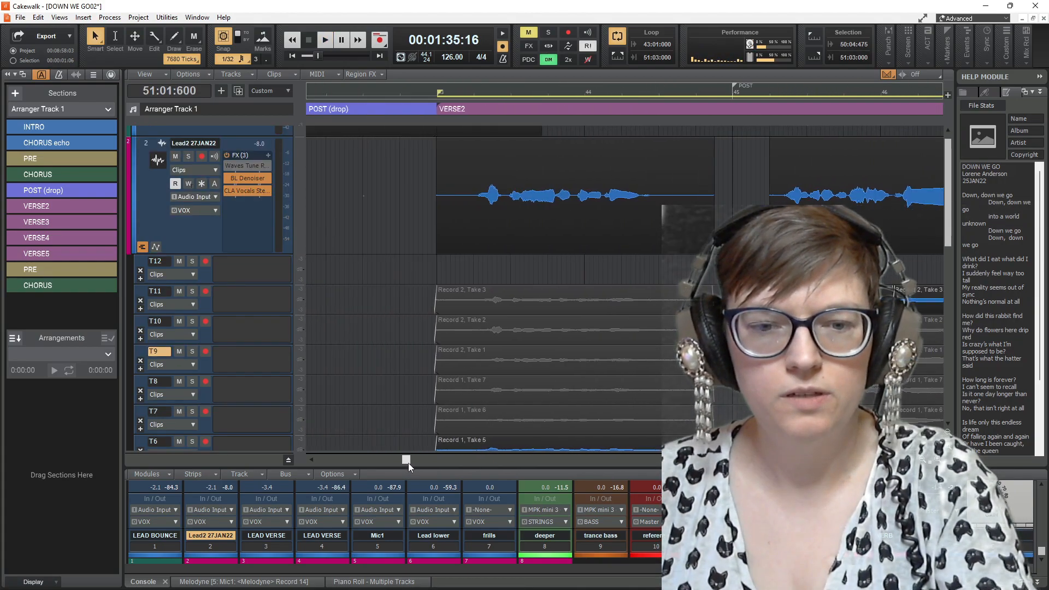
click(433, 223)
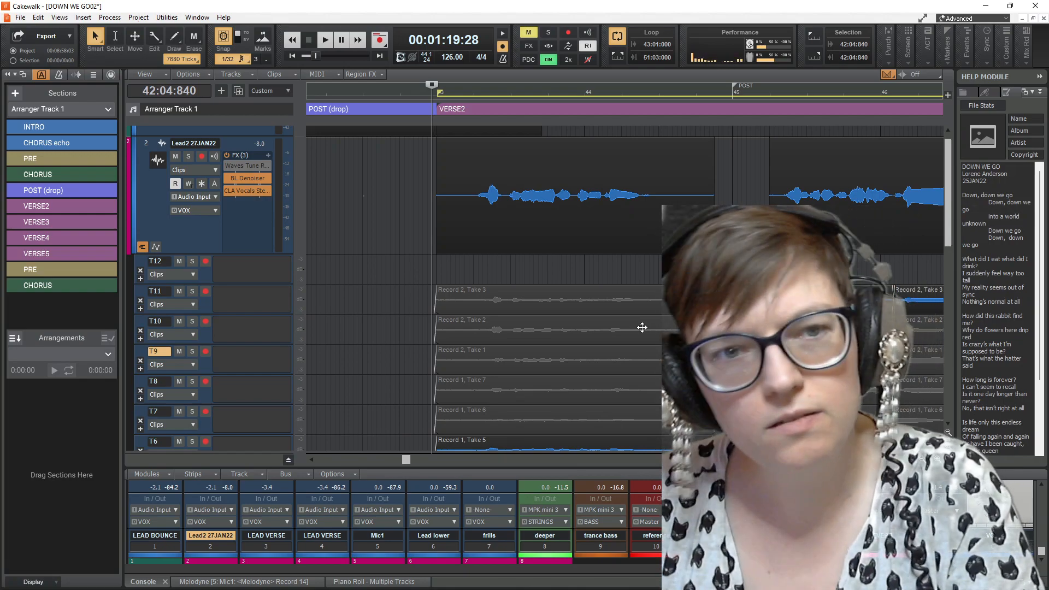
key(space)
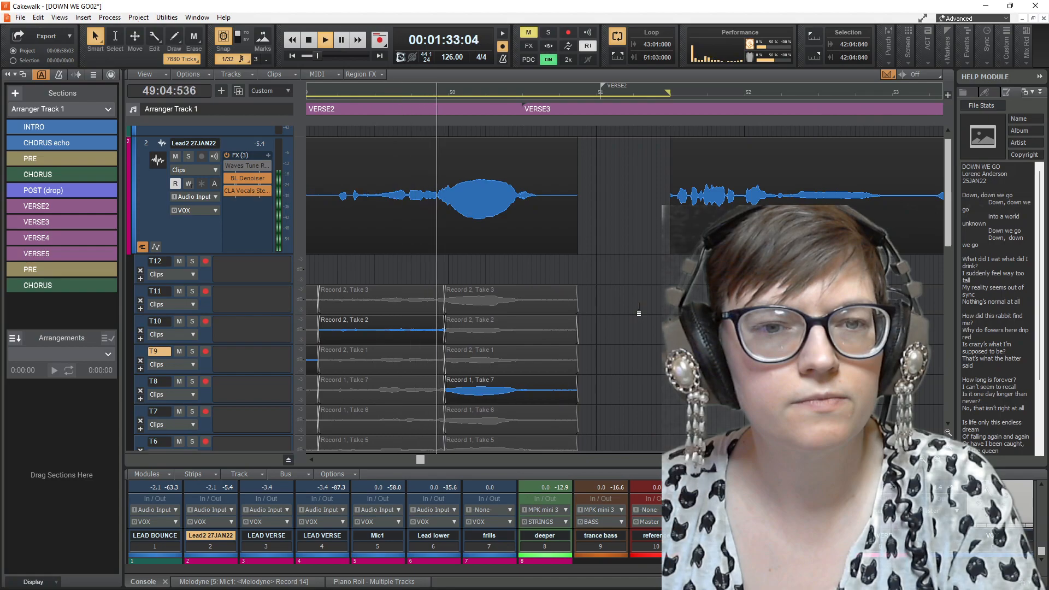
key(space)
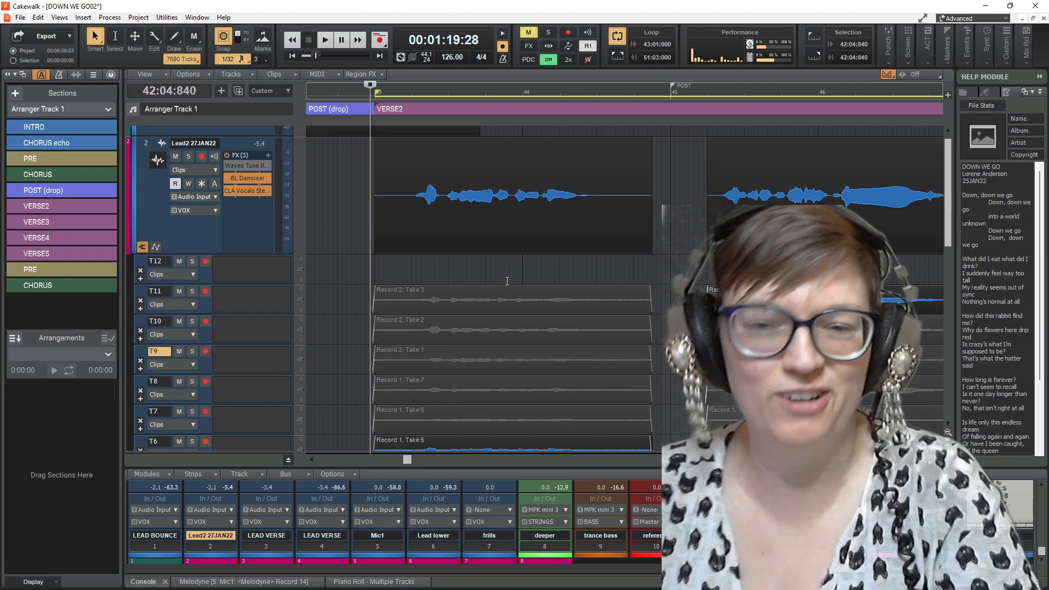
Step: Collapse the lead track's take lanes and view the comped VERSE2 clips as a whole
click(144, 248)
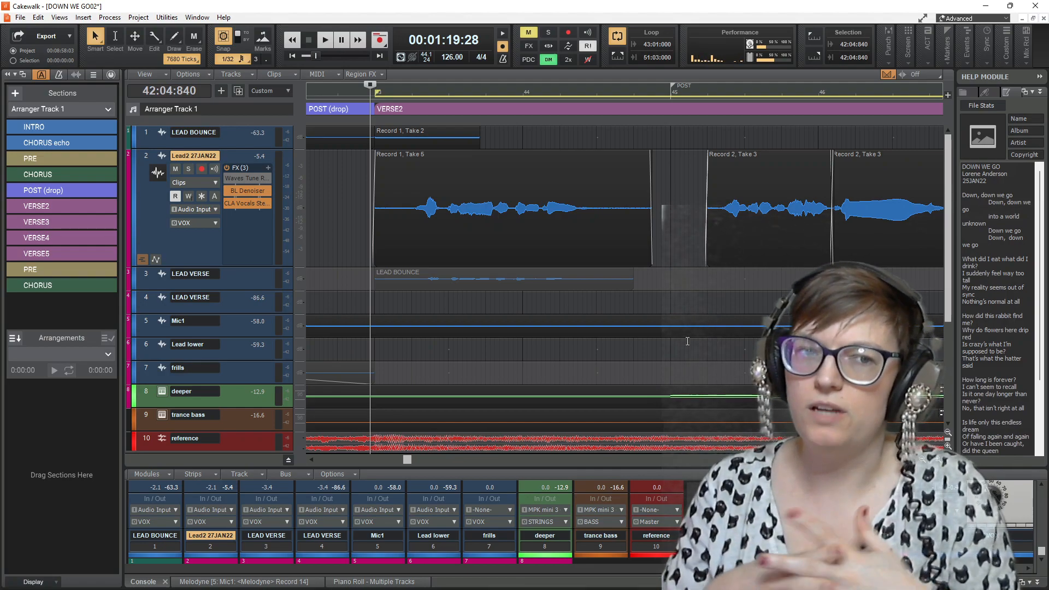
scroll(687, 341, down, 3)
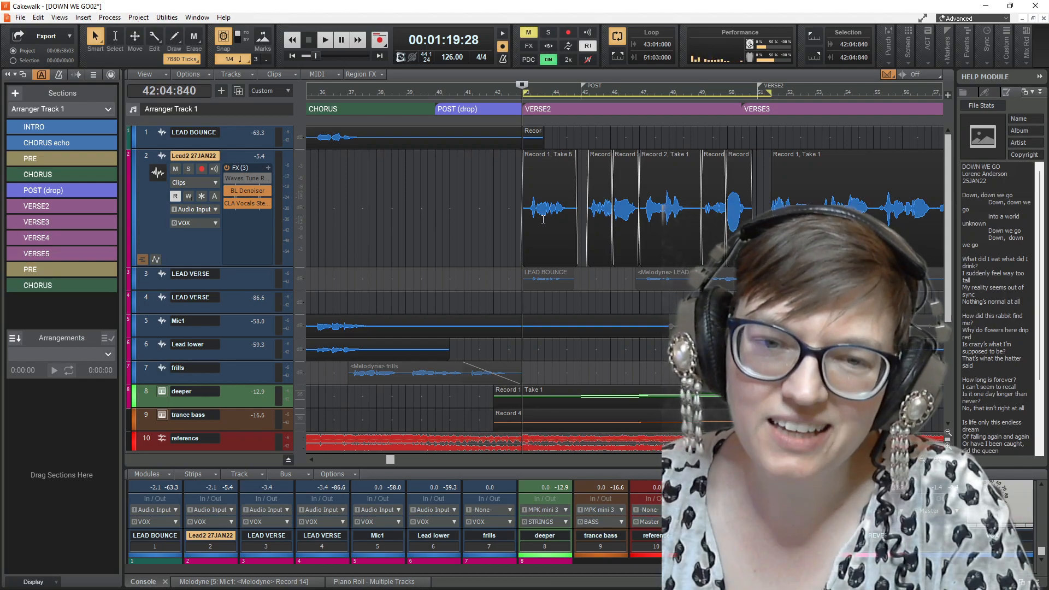
click(543, 184)
right_click(544, 184)
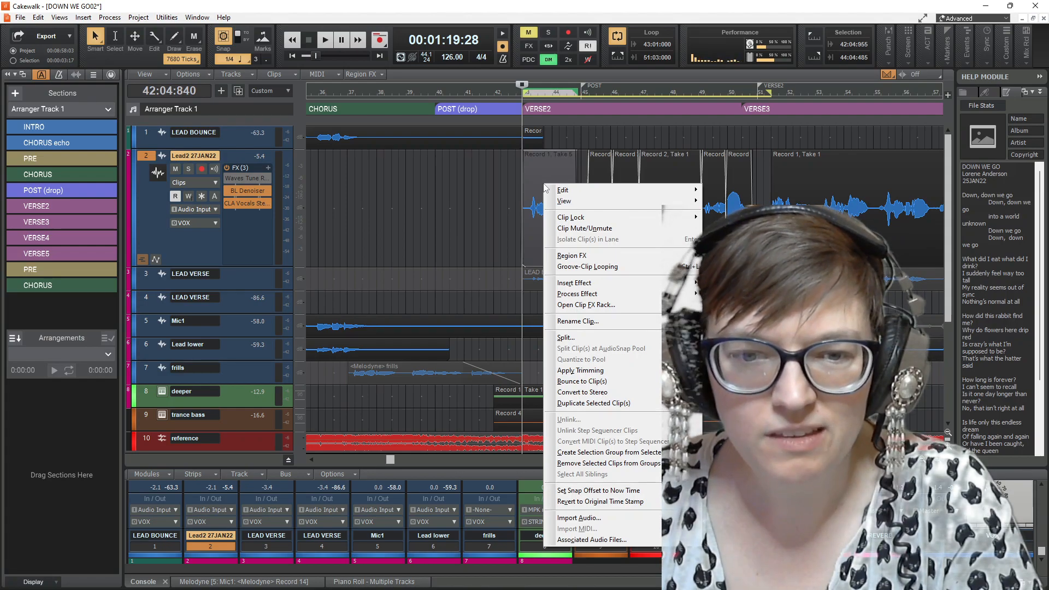
click(448, 208)
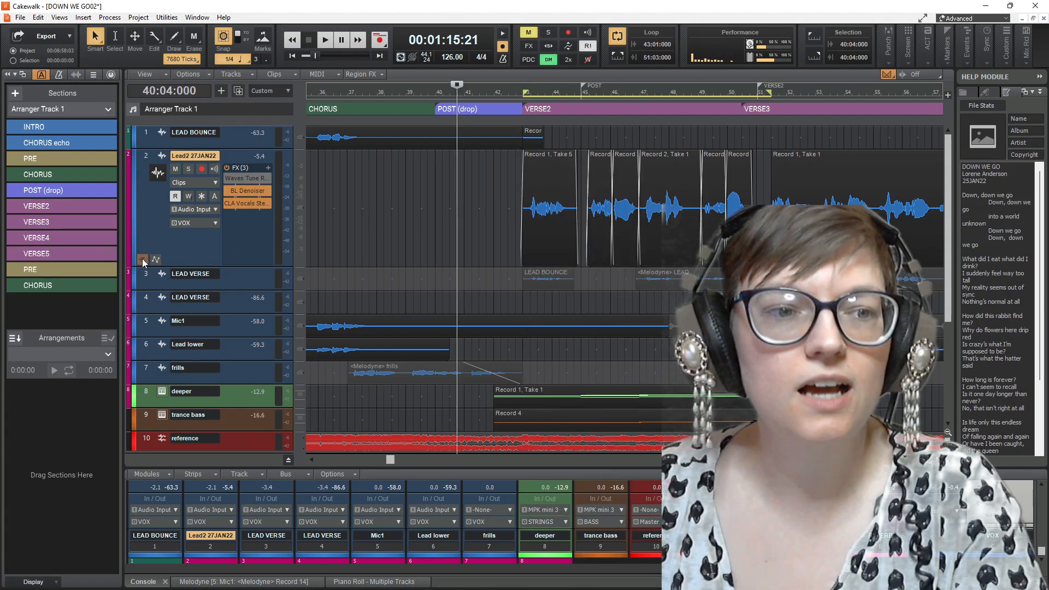
Step: Show the Lead2 27JAN22 track's take lanes and remove the empty ones
click(143, 260)
click(553, 206)
right_click(555, 209)
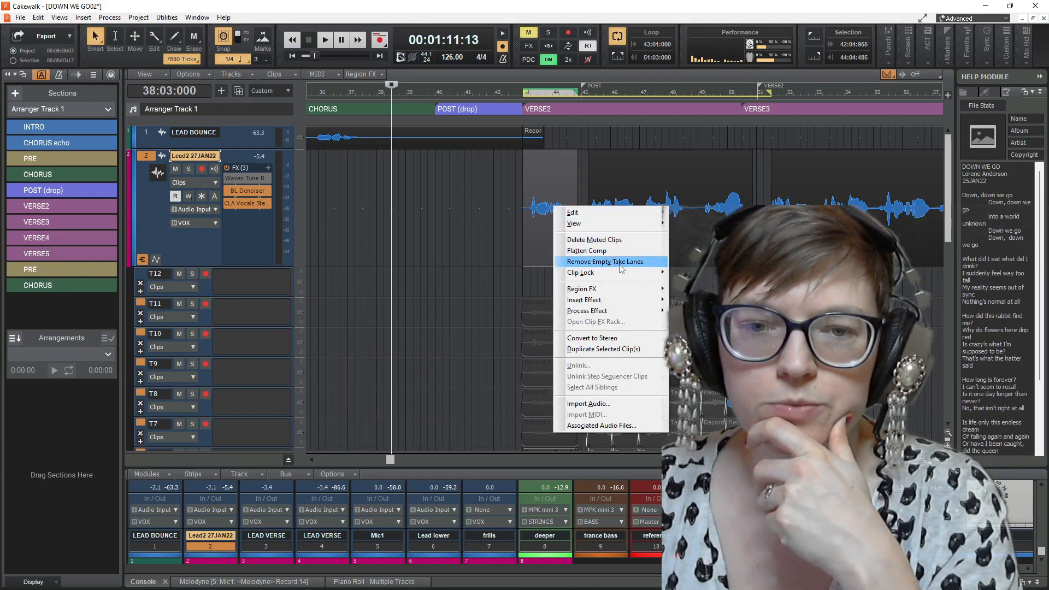
click(621, 264)
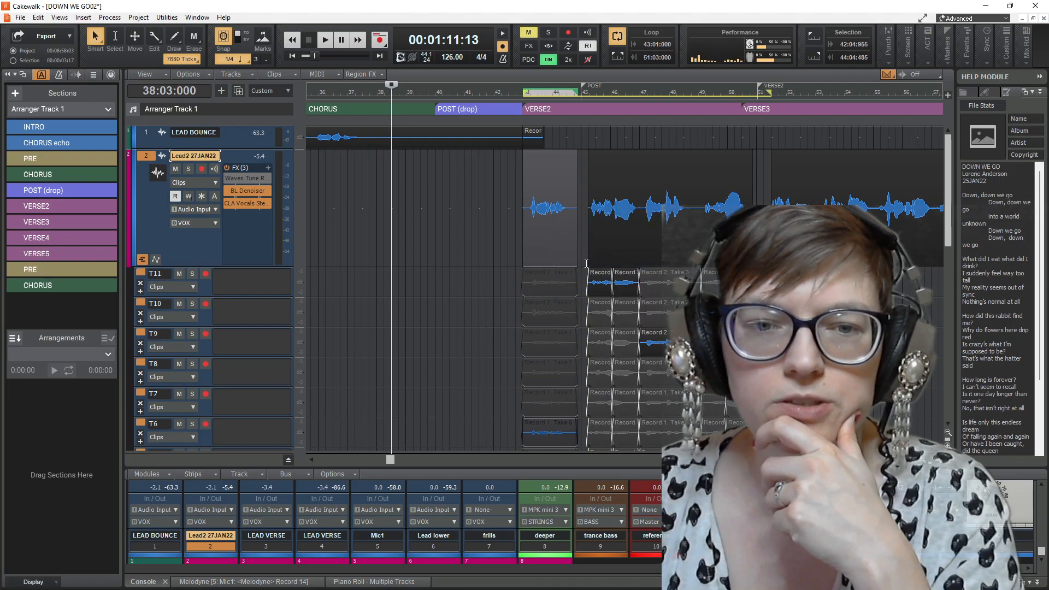
Step: Flatten the comp of the first VERSE2 phrase and unlock the resulting clip in the Comp lane
right_click(552, 207)
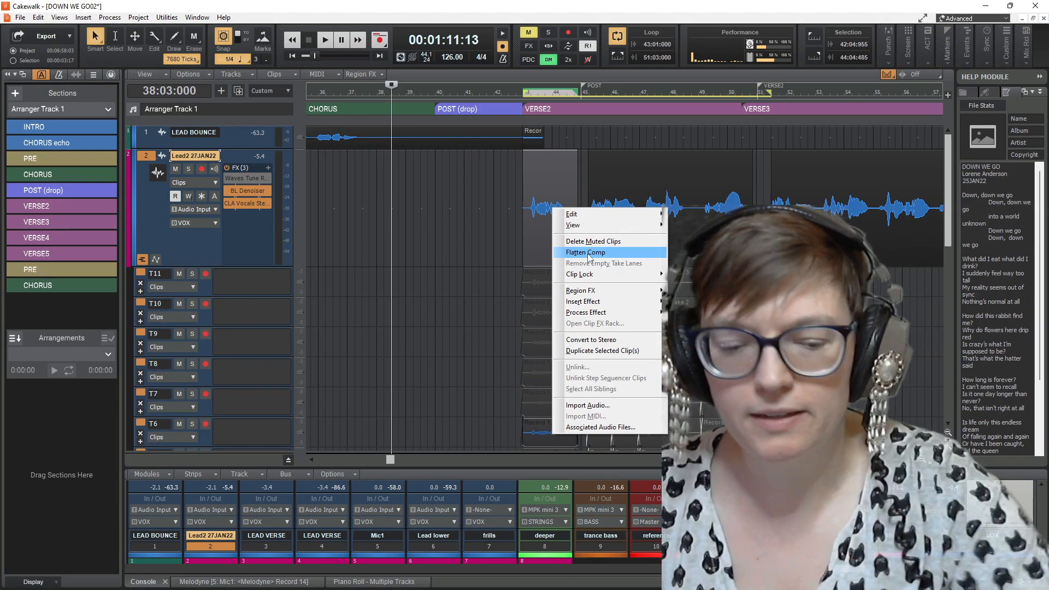
click(586, 253)
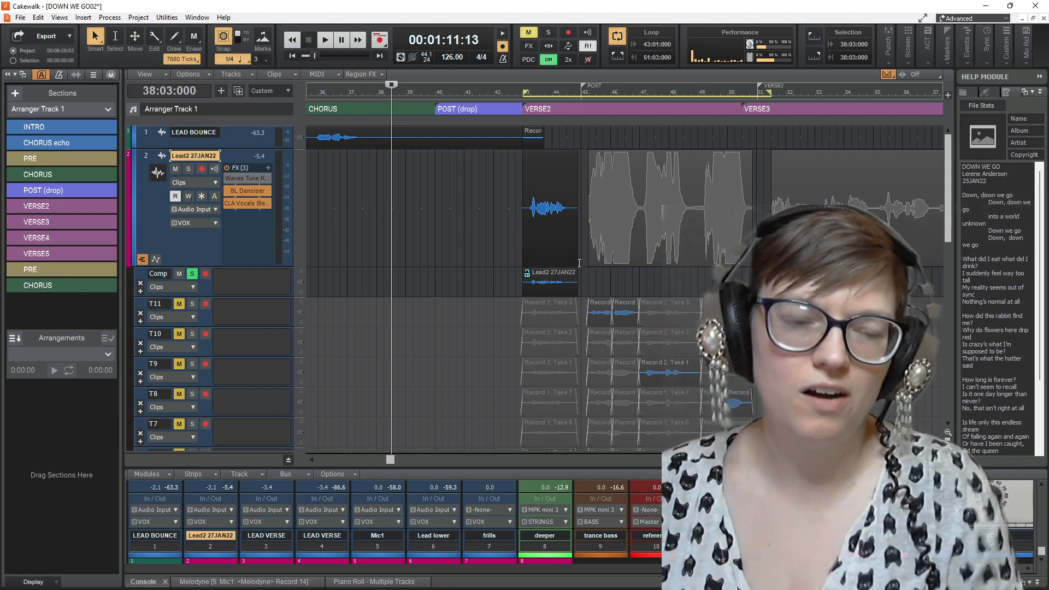
right_click(536, 277)
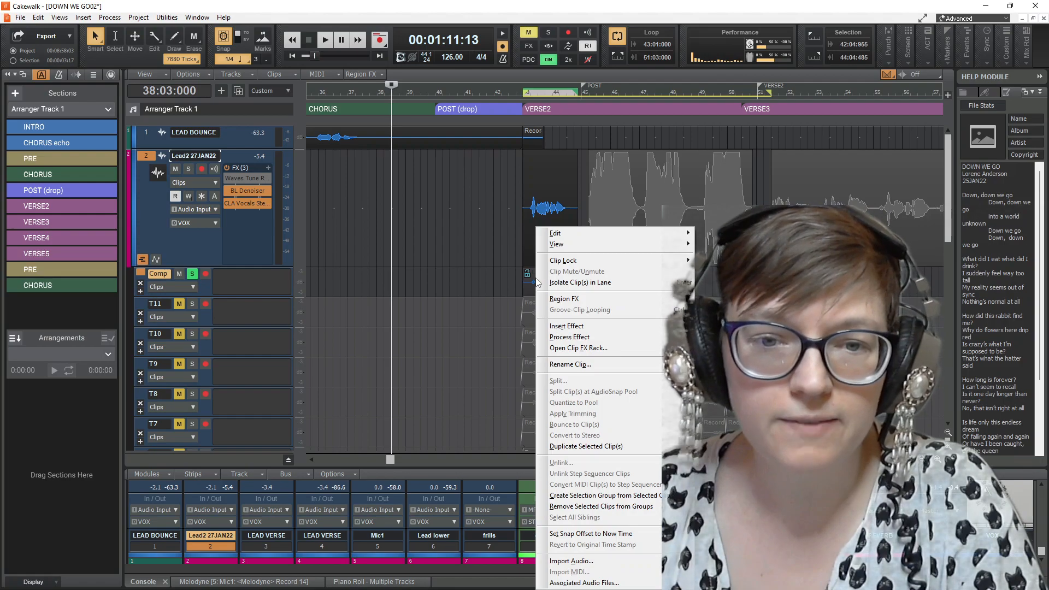
mouse_move(573, 266)
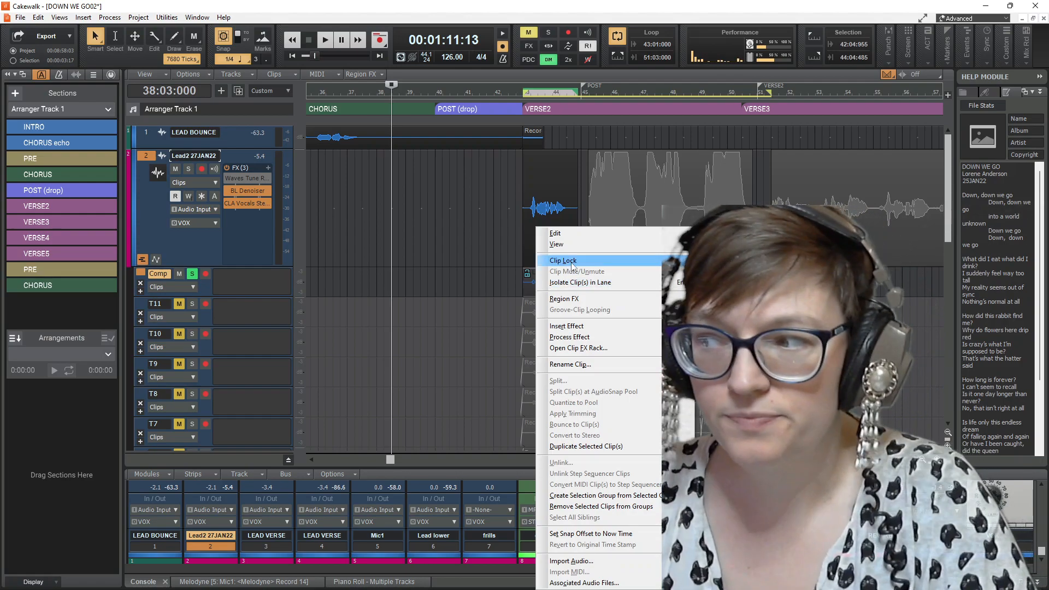
click(722, 272)
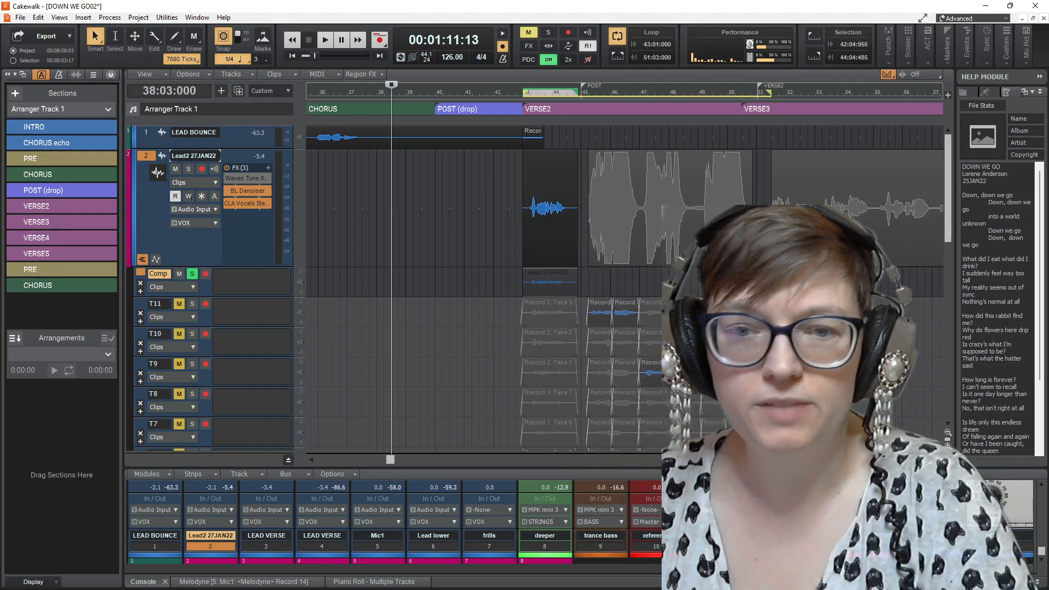
Step: Try moving the flattened clip slightly later, and undo the changes back to the unflattened comp
mouse_move(547, 280)
mouse_down()
mouse_move(534, 285)
mouse_move(553, 282)
mouse_up()
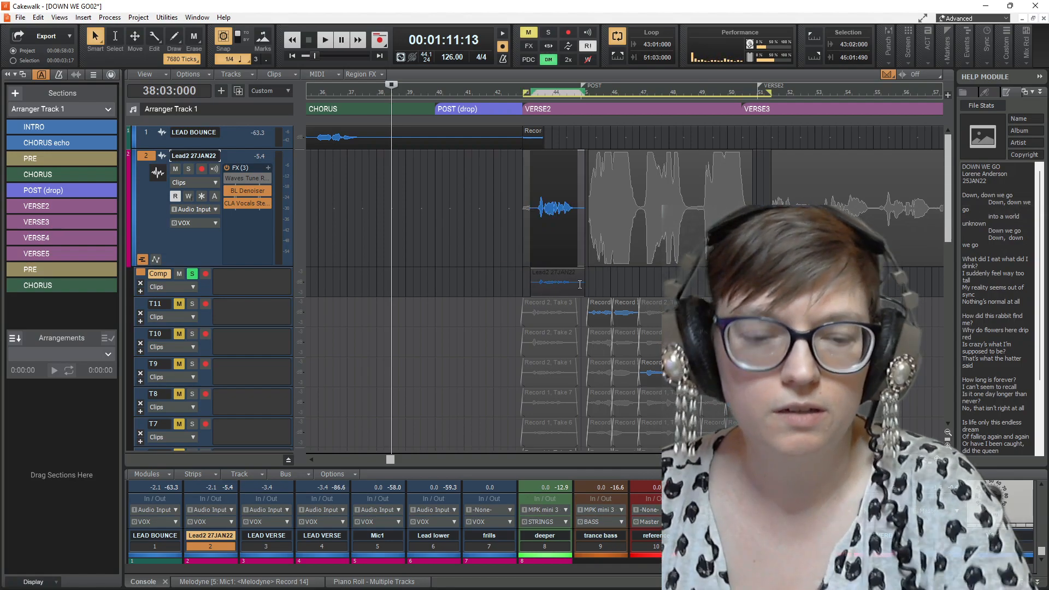
key(ctrl+z)
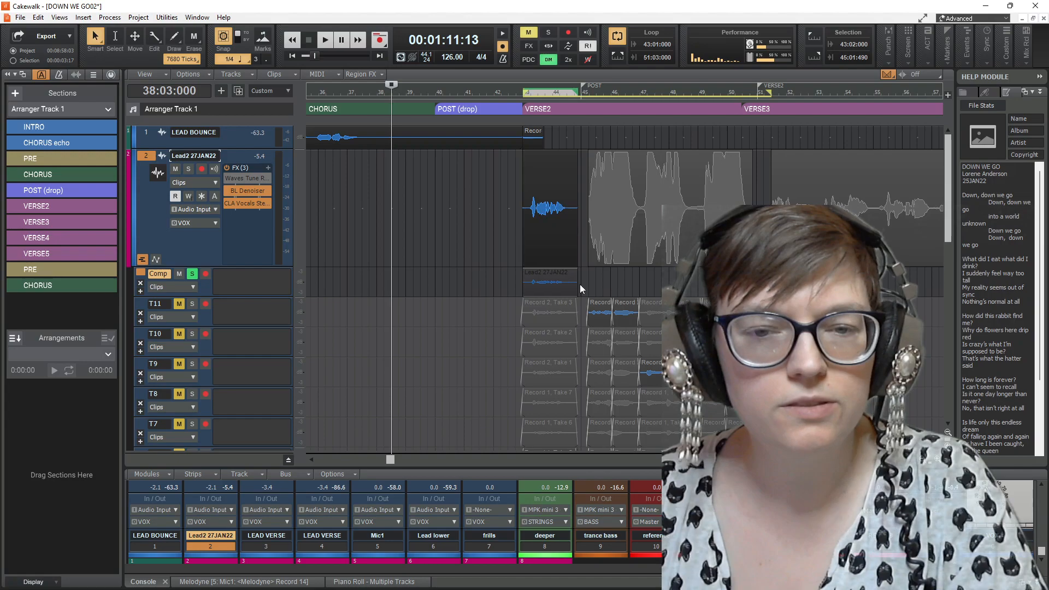
key(ctrl+z)
key(ctrl+z)
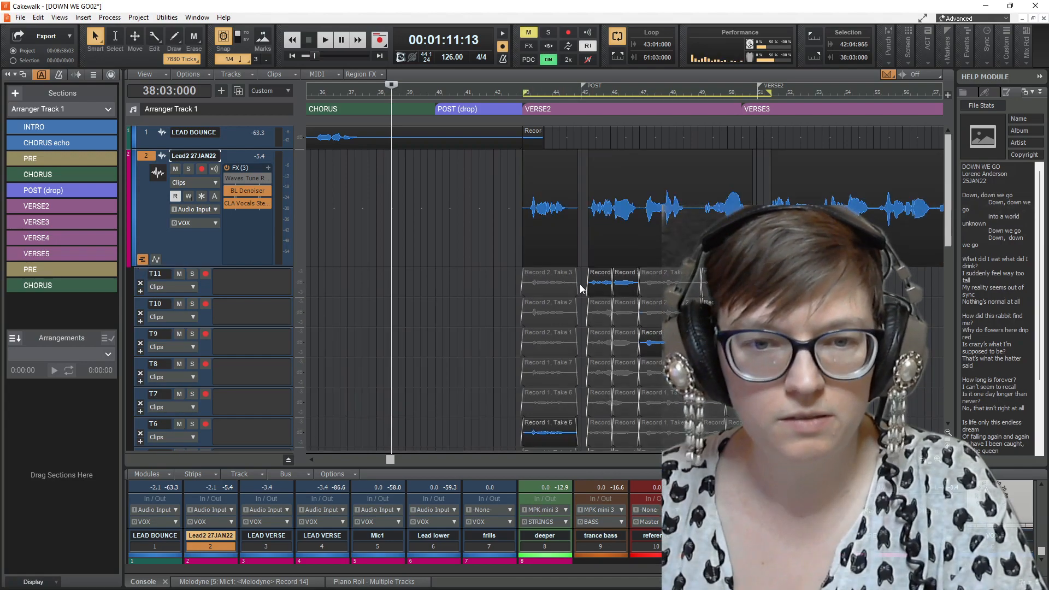
Step: Collapse the take lanes and duplicate the Lead2 27JAN22 track once as track 3, including events, properties, effects and sends
scroll(625, 288, down, 2)
scroll(625, 288, down, 3)
scroll(625, 288, up, 5)
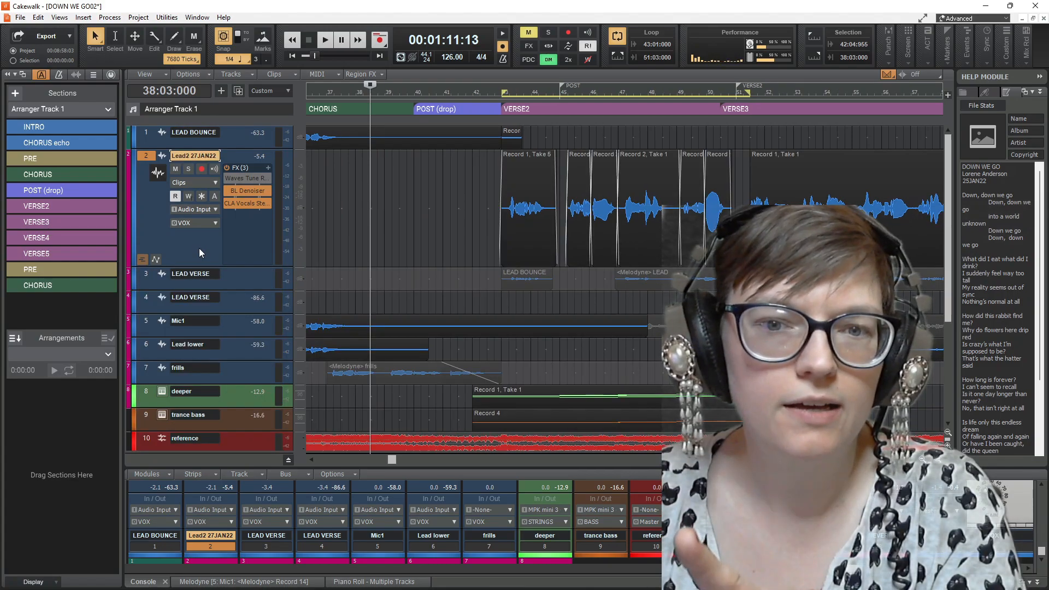
right_click(200, 252)
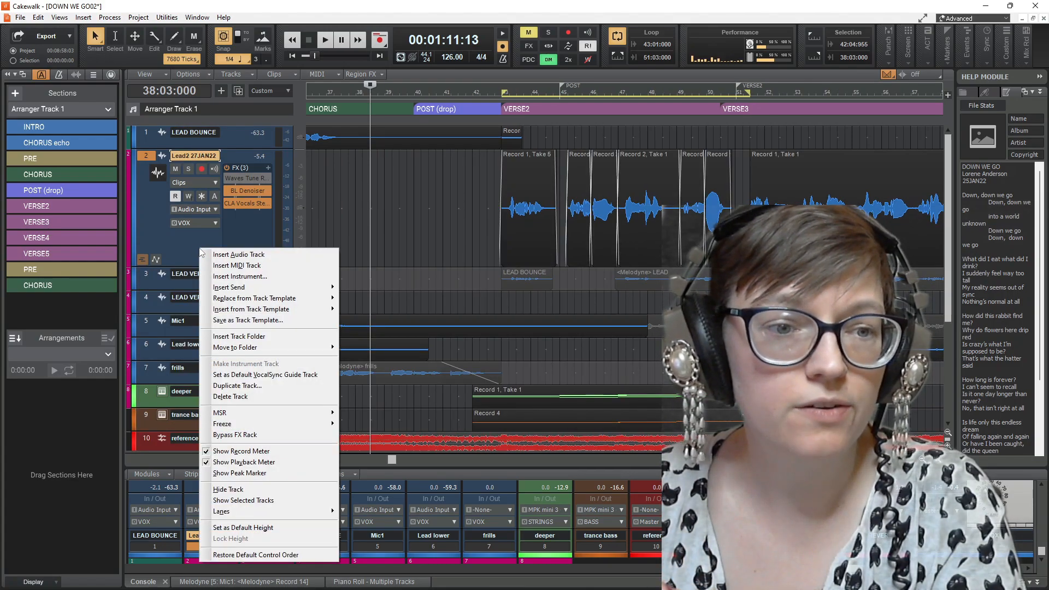
click(256, 385)
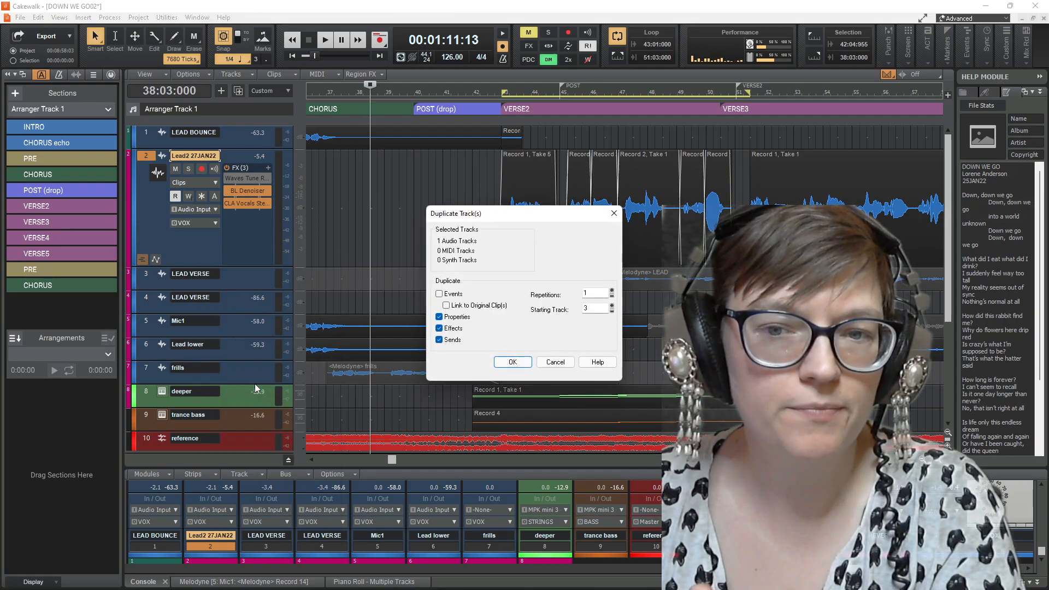
click(440, 294)
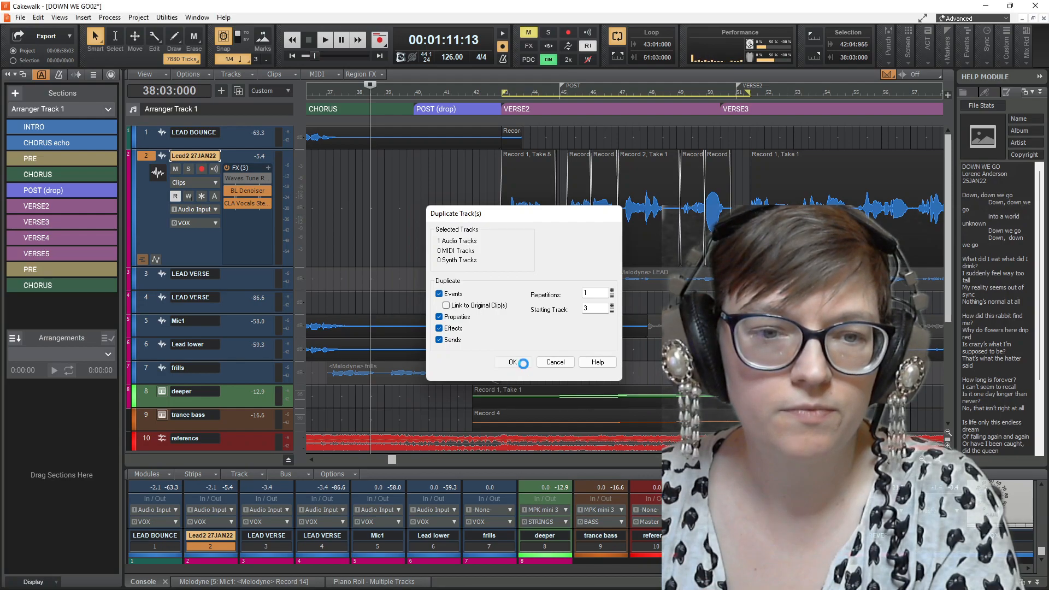
click(522, 364)
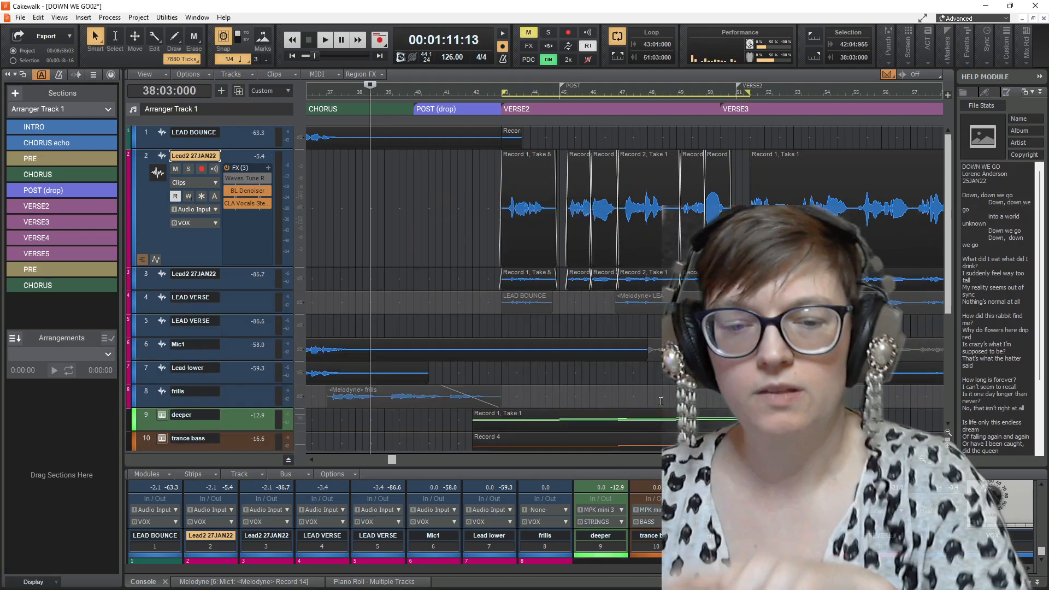
Step: Mute the original Lead2 27JAN22 track and reduce its height
drag(391, 461, 403, 461)
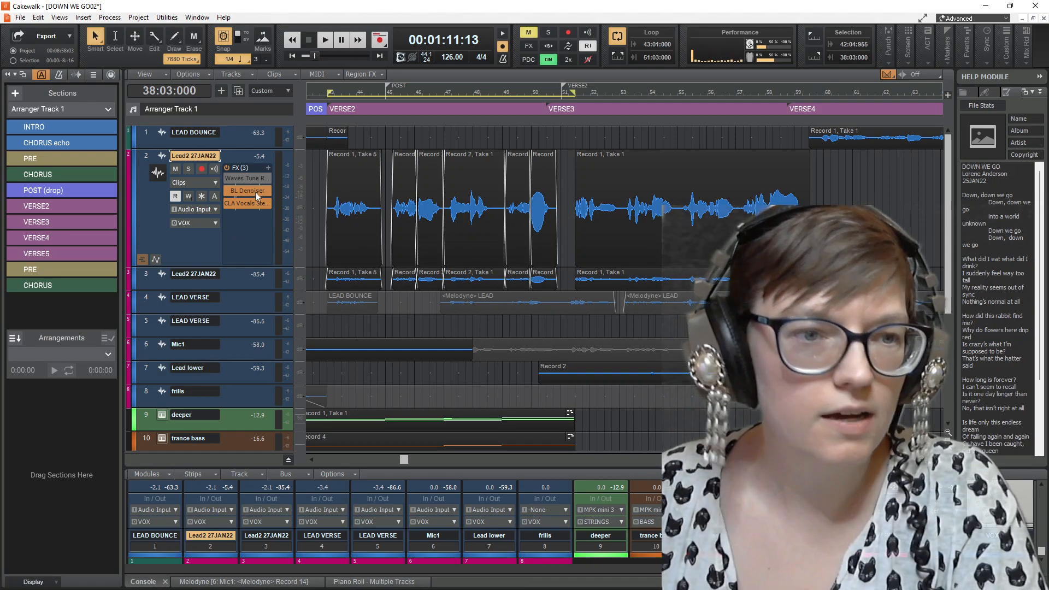
click(175, 168)
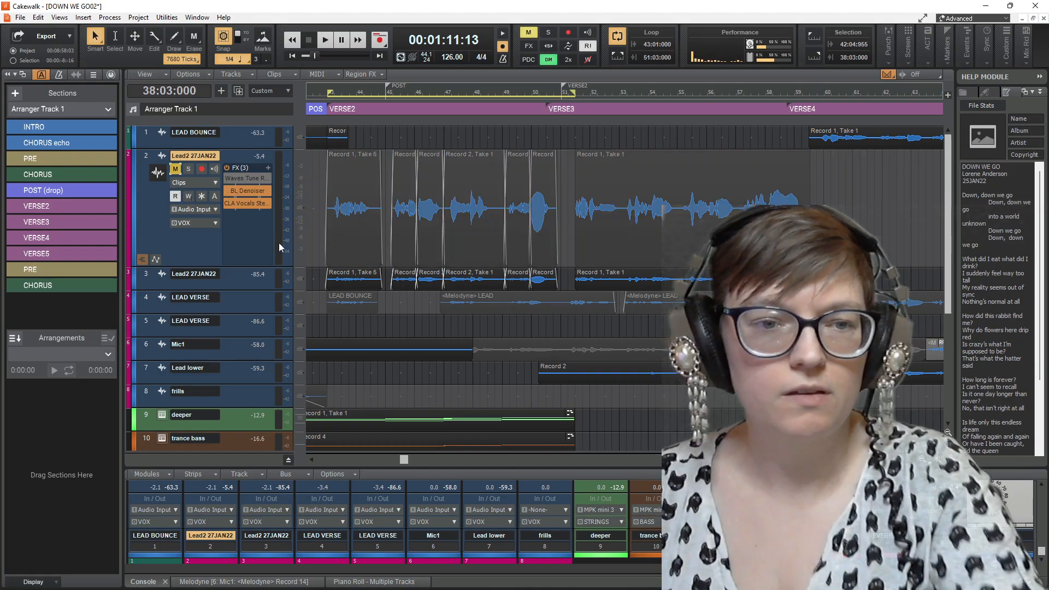
drag(205, 268, 205, 210)
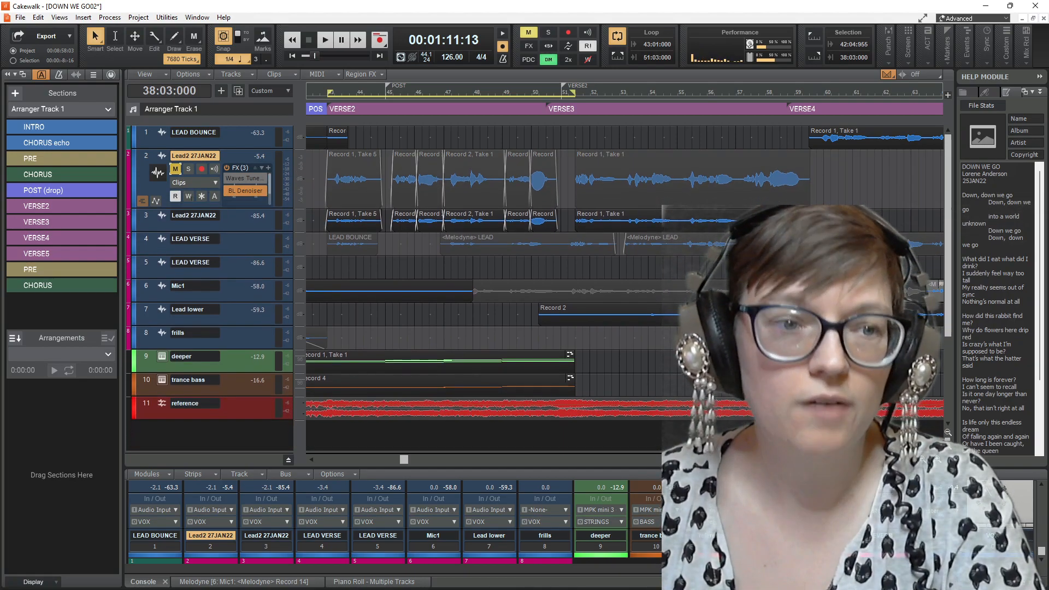
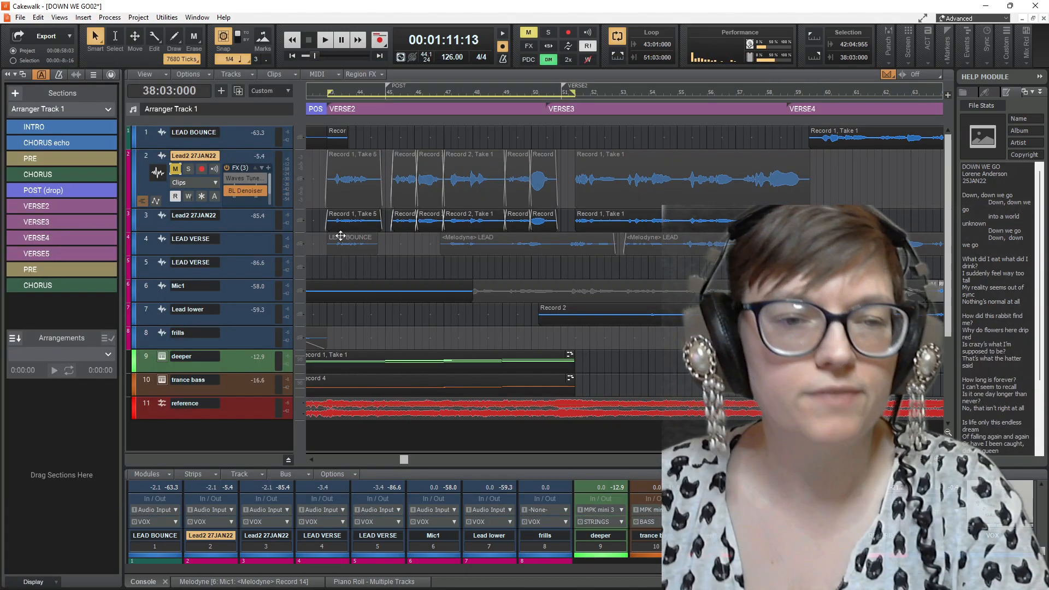
Step: Rename the duplicated track 3 as Lead2 27JAN22 BOUNCE
click(235, 224)
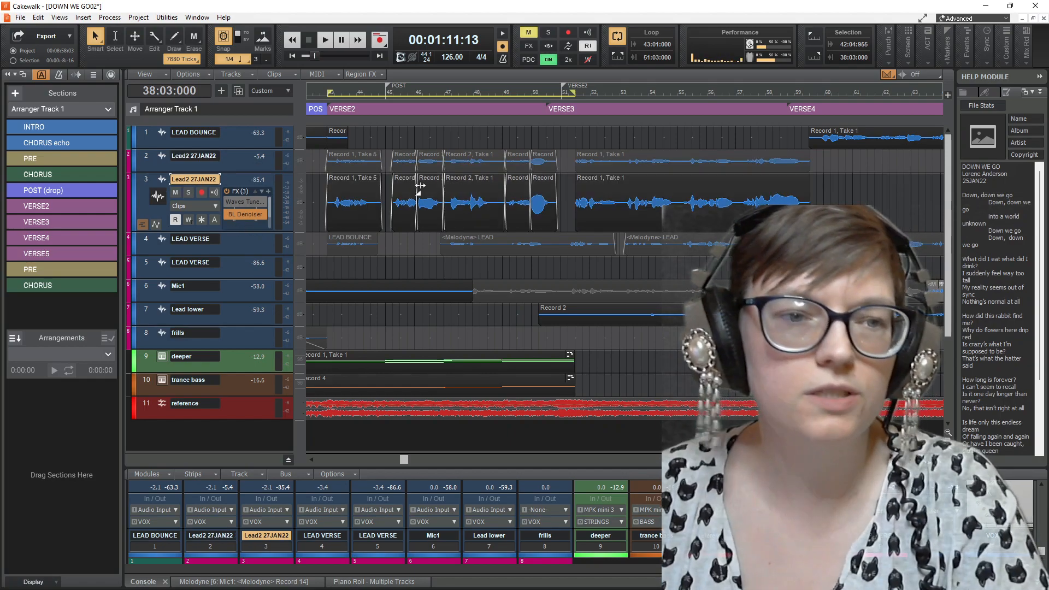
double_click(211, 181)
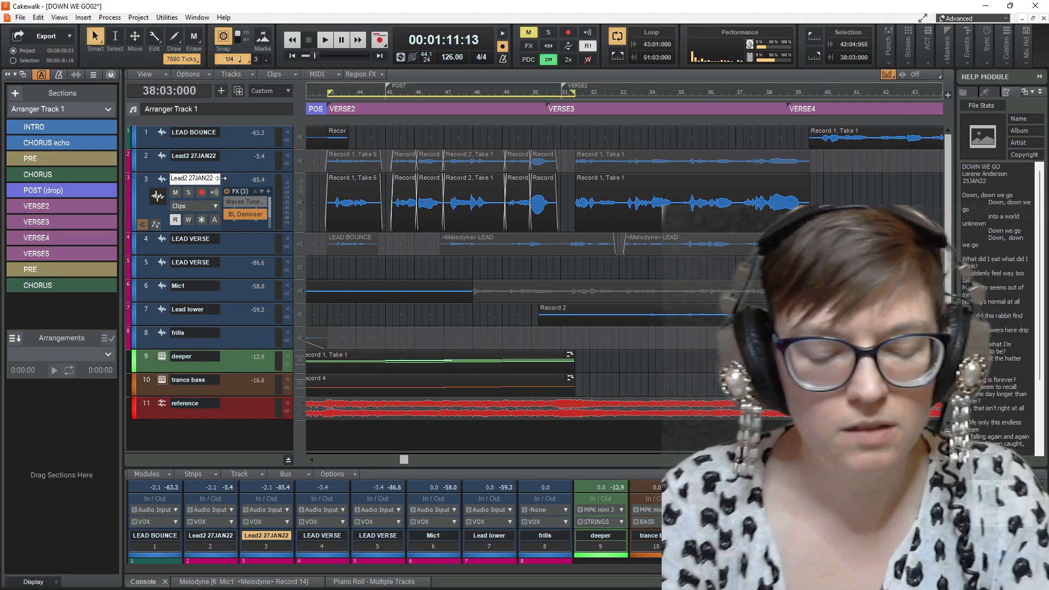
text(BOU)
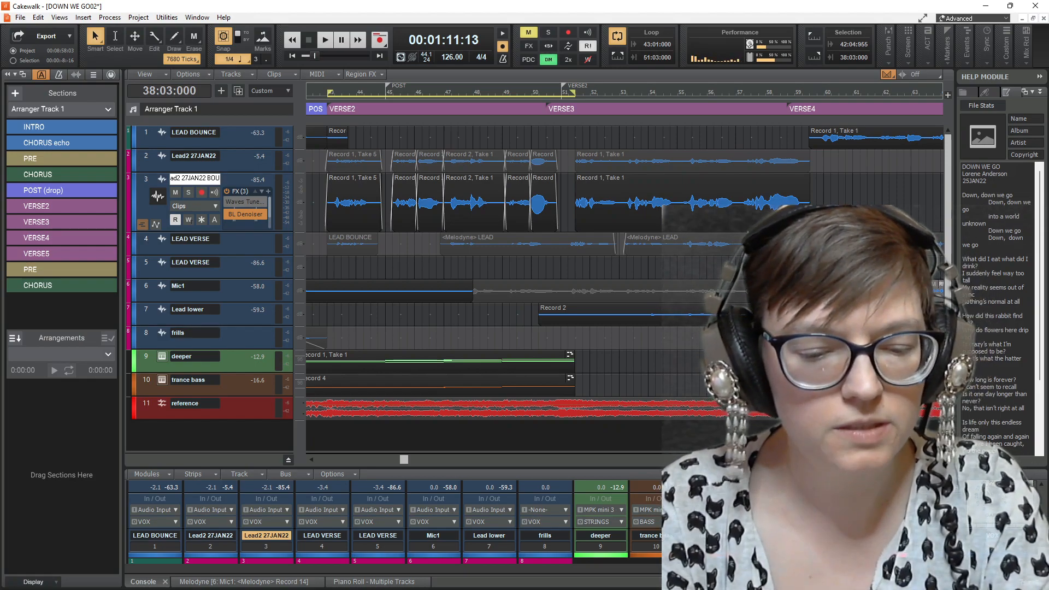
text(NCE)
key(Return)
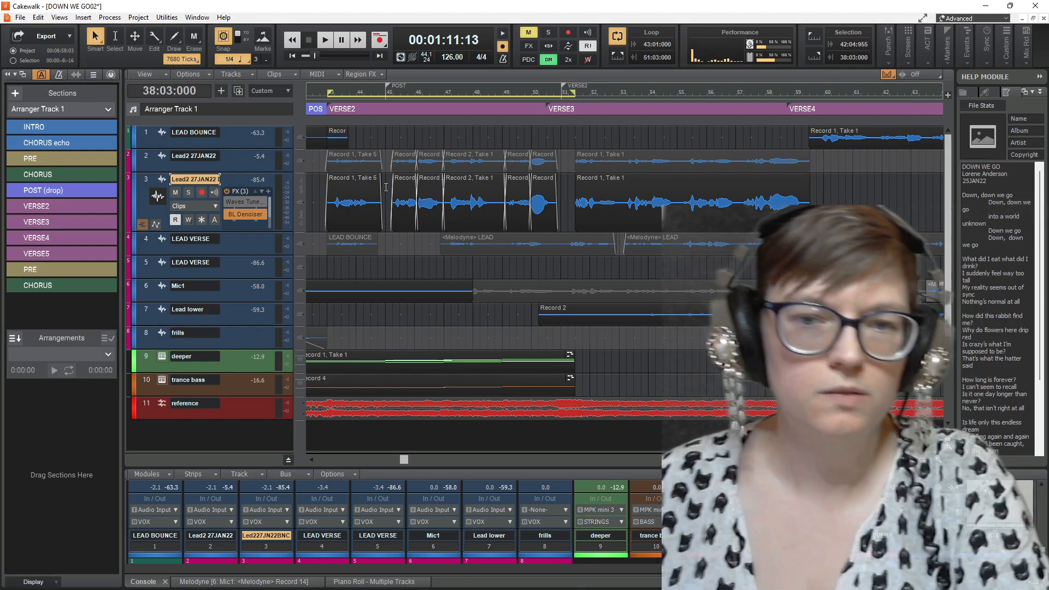
Step: Bounce the VERSE2 comp clips on the Lead2 27JAN22 BOUNCE track into a single clip
drag(565, 201, 319, 202)
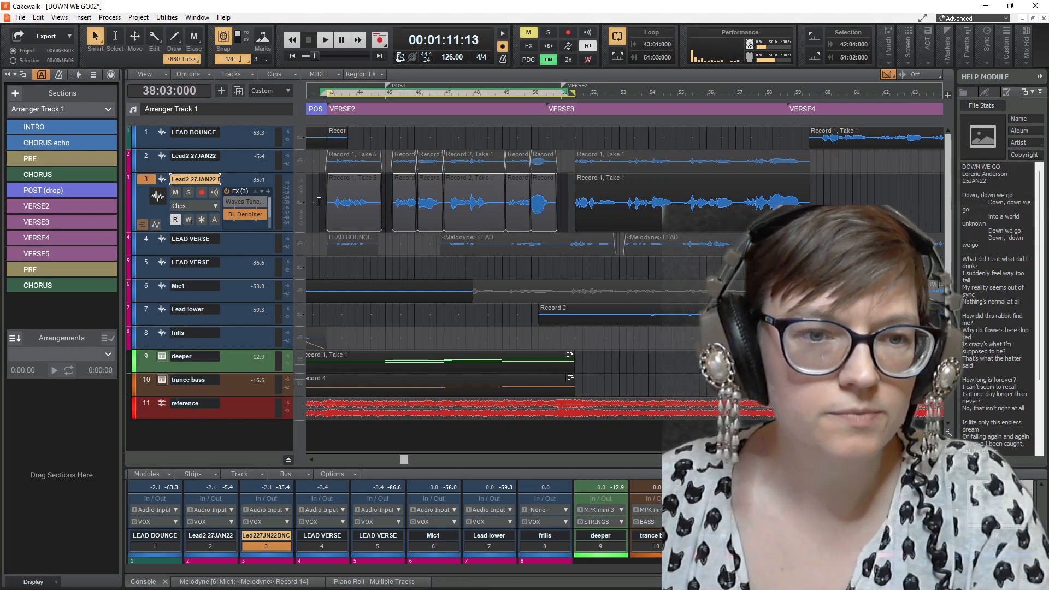
right_click(351, 196)
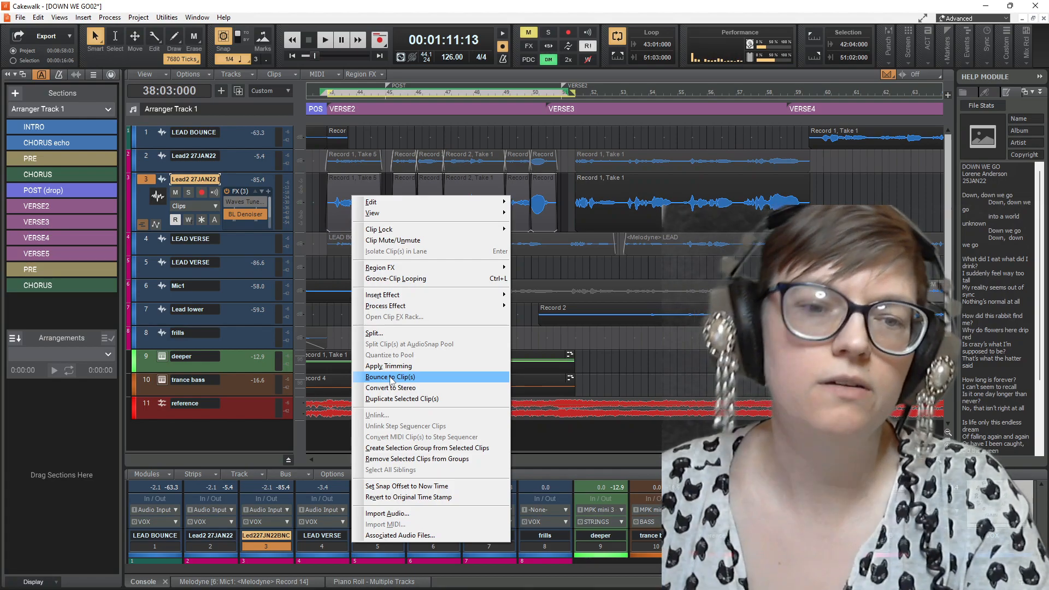
click(391, 377)
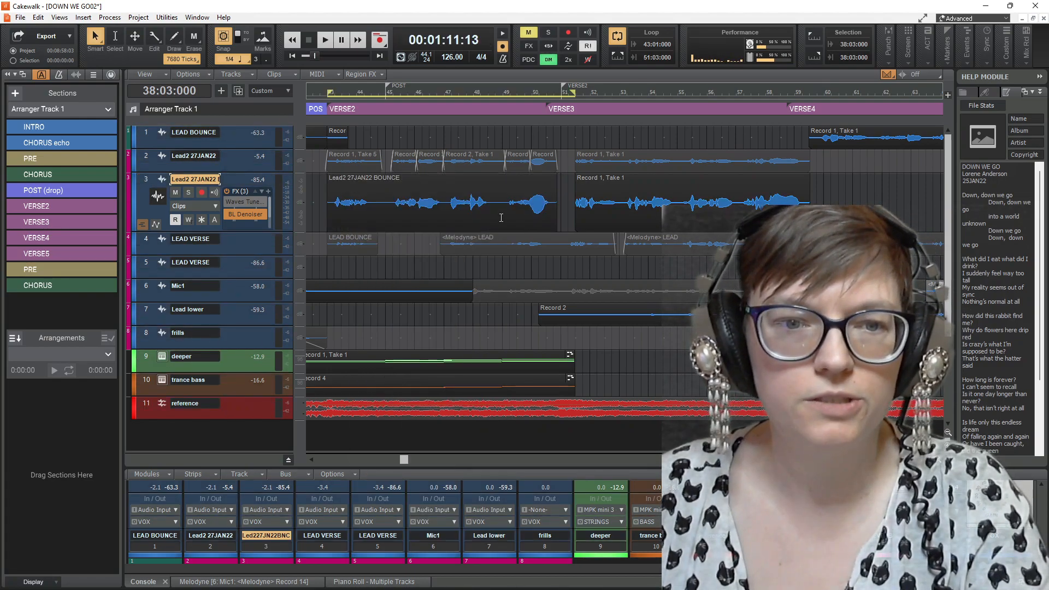
Step: Play the bounced VERSE2 clip from 43:01:000 to check how it sounds
click(376, 189)
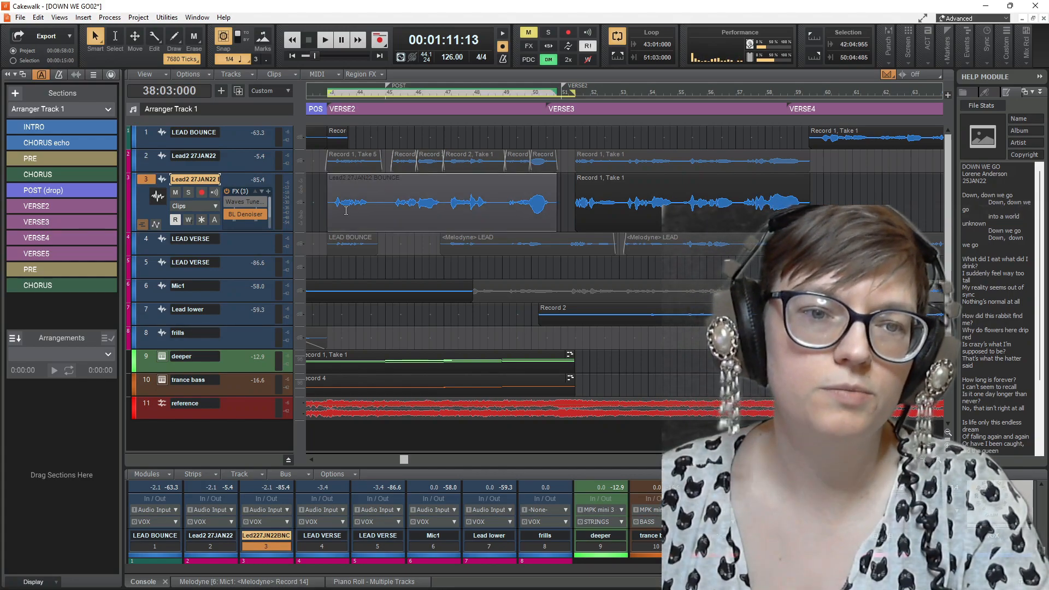
click(327, 214)
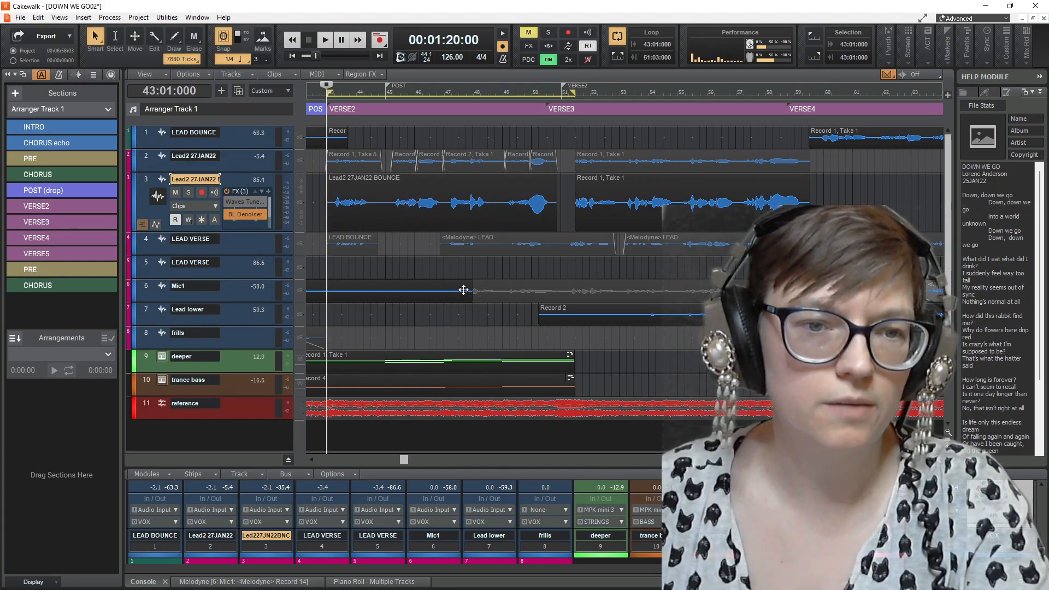
key(space)
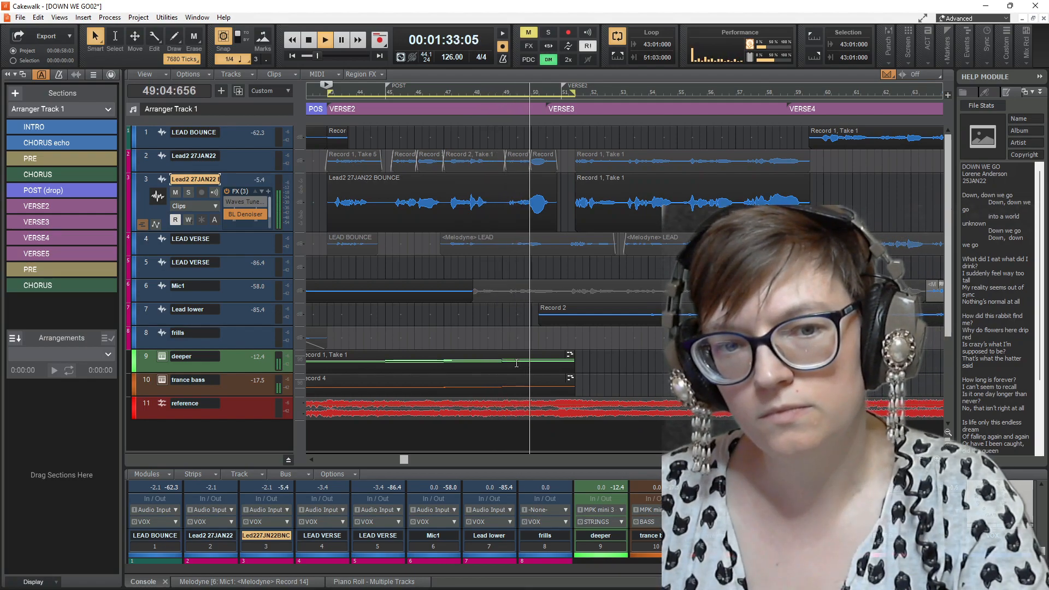
key(space)
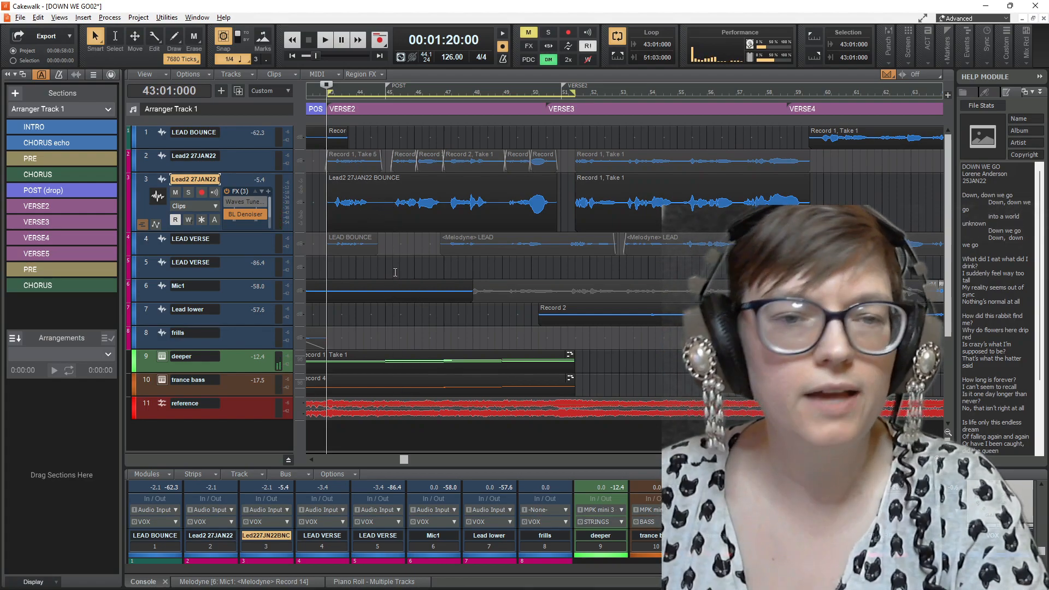
Step: Split the bounced VERSE2 clip at 45:01:480, 47:01:480 and 48:04:480, auditioning the phrase after the second split
scroll(395, 273, up, 2)
click(380, 205)
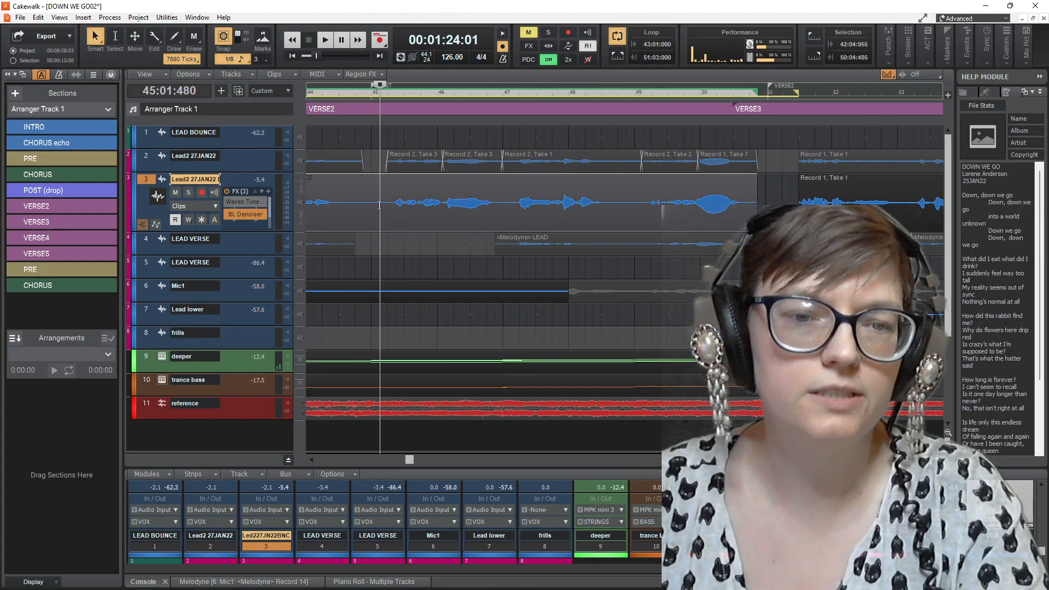
key(s)
click(496, 209)
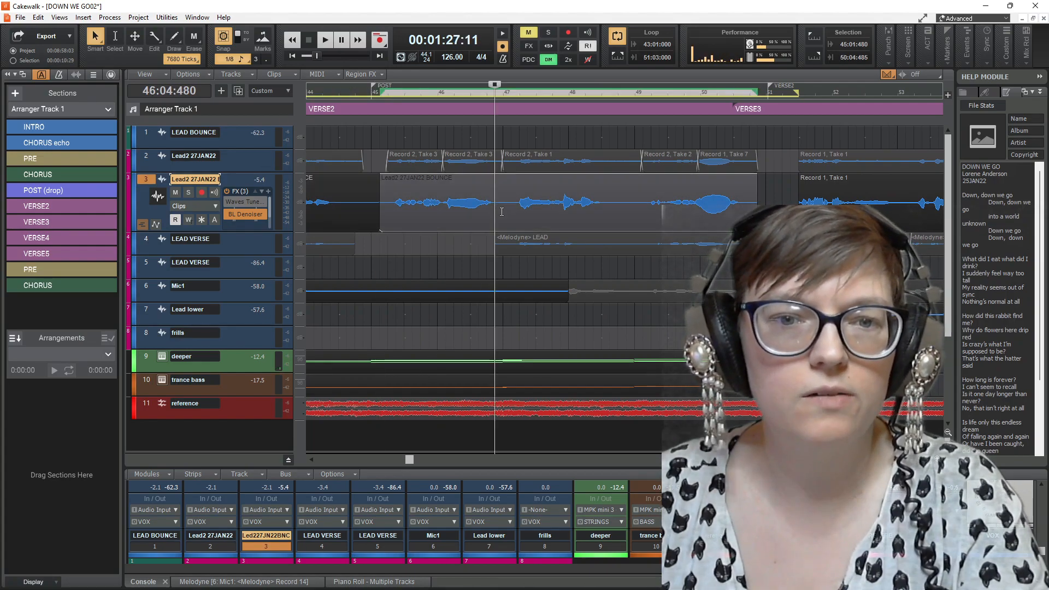
click(512, 208)
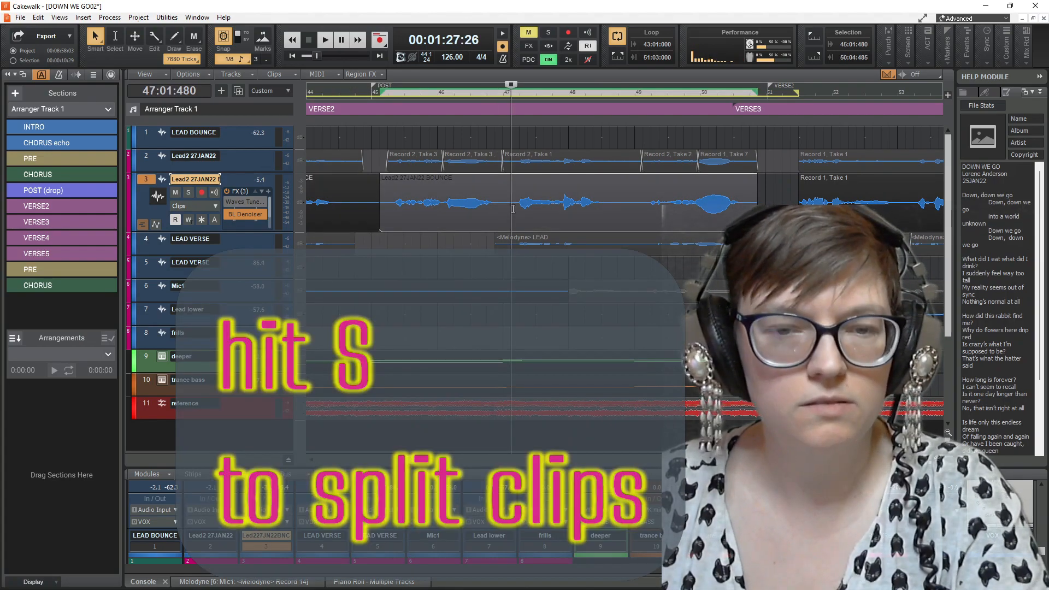
key(s)
key(space)
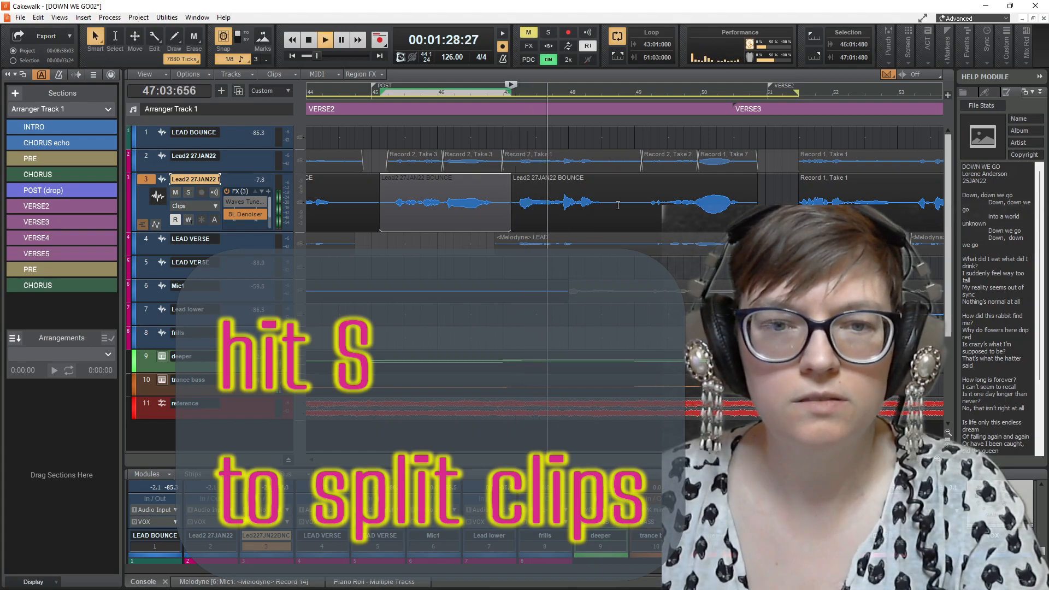
key(space)
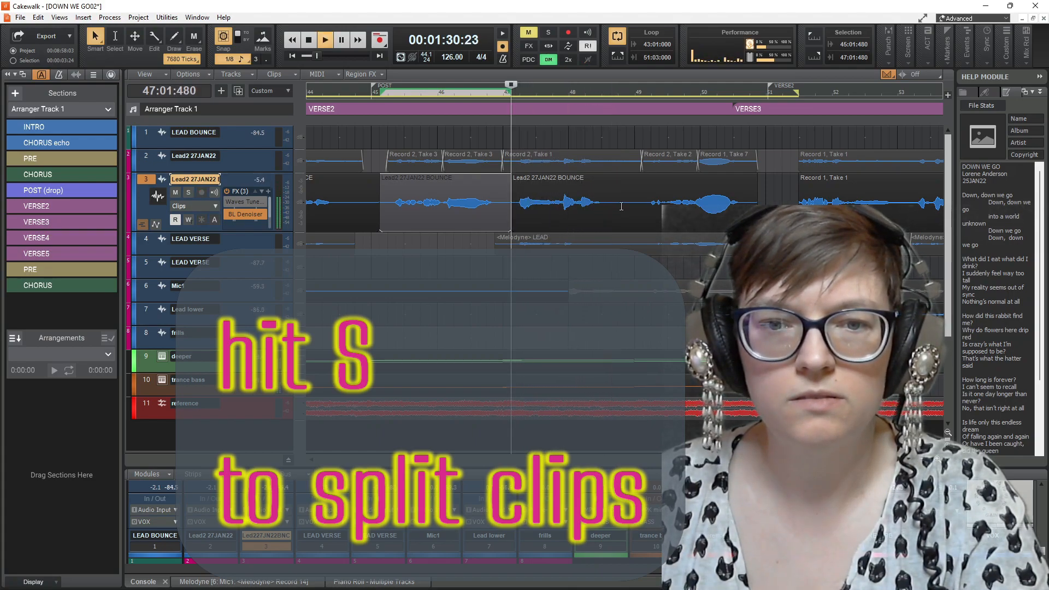
click(621, 208)
key(s)
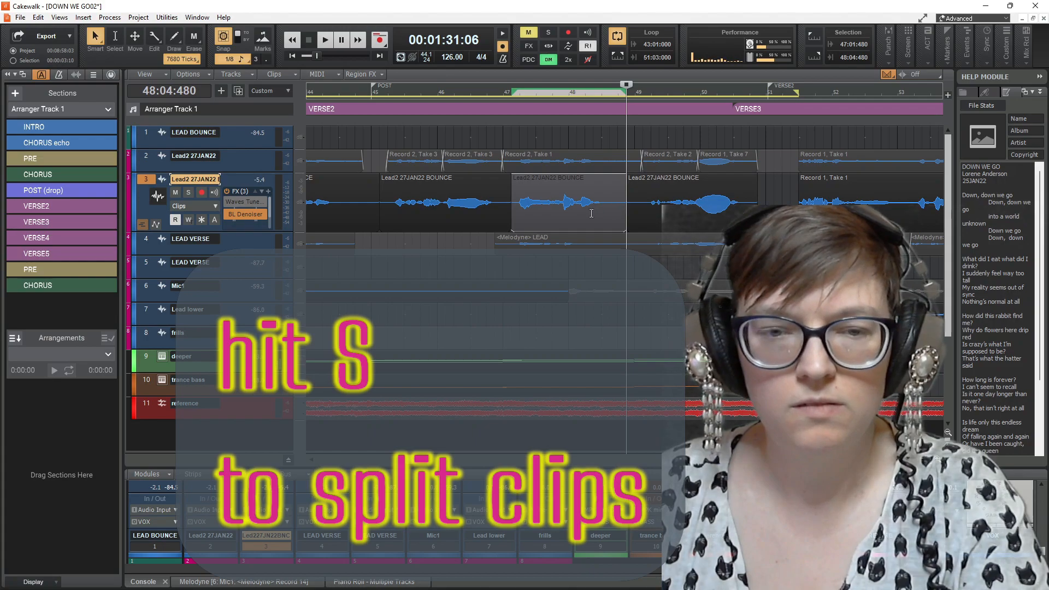
Step: Trim the end of the second split piece back to about 47:01:000 and audition the transition into the third piece
drag(508, 218, 500, 218)
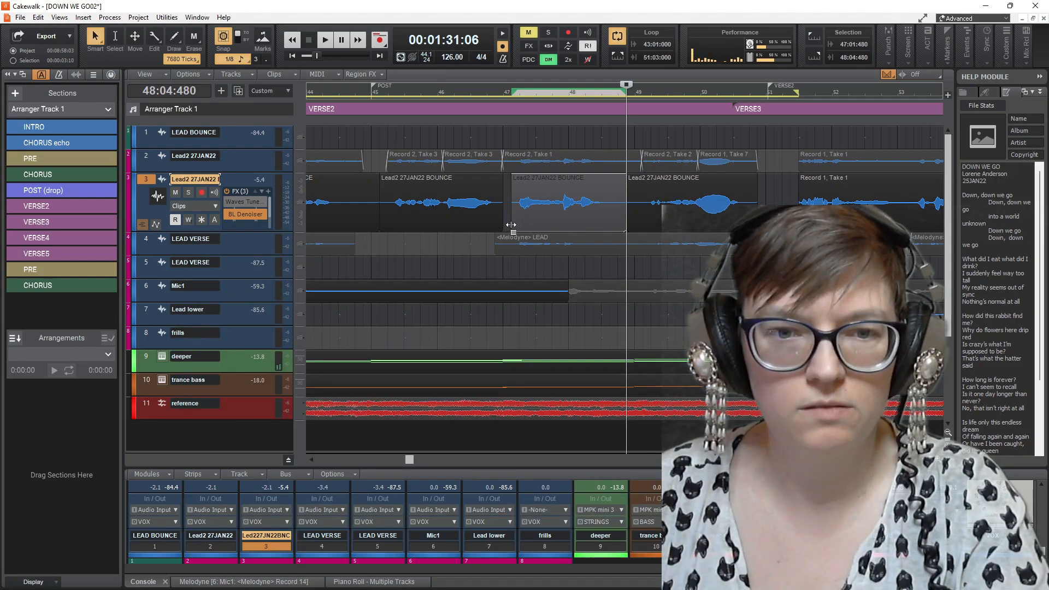
click(509, 223)
key(space)
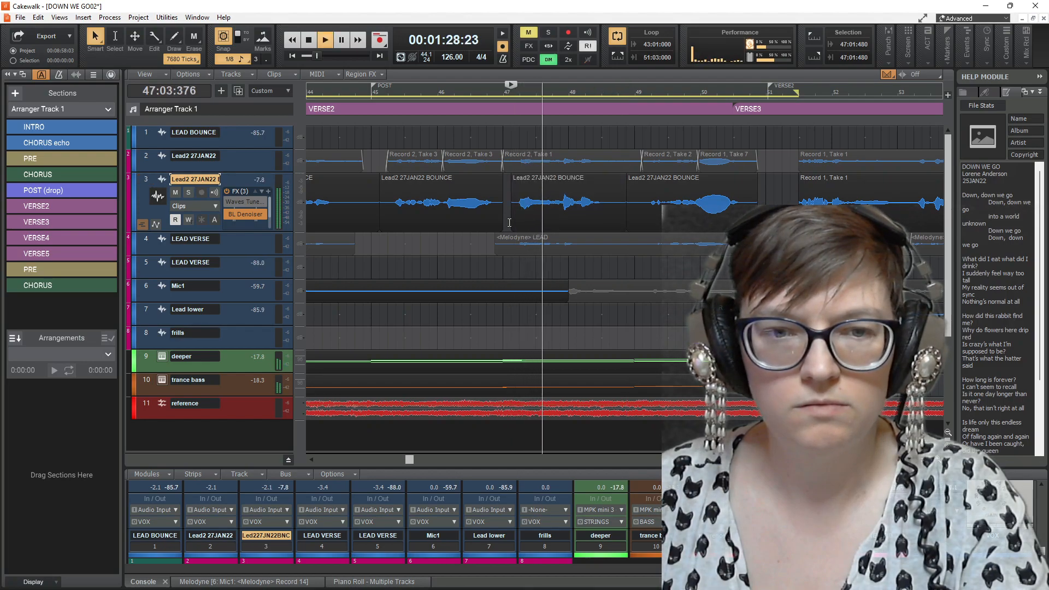
key(space)
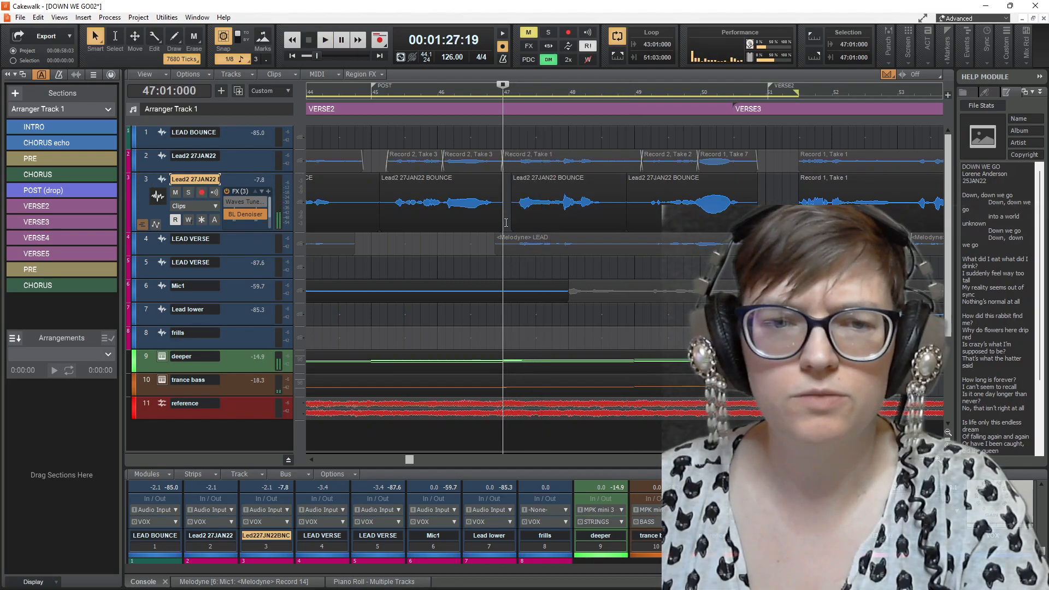
key(space)
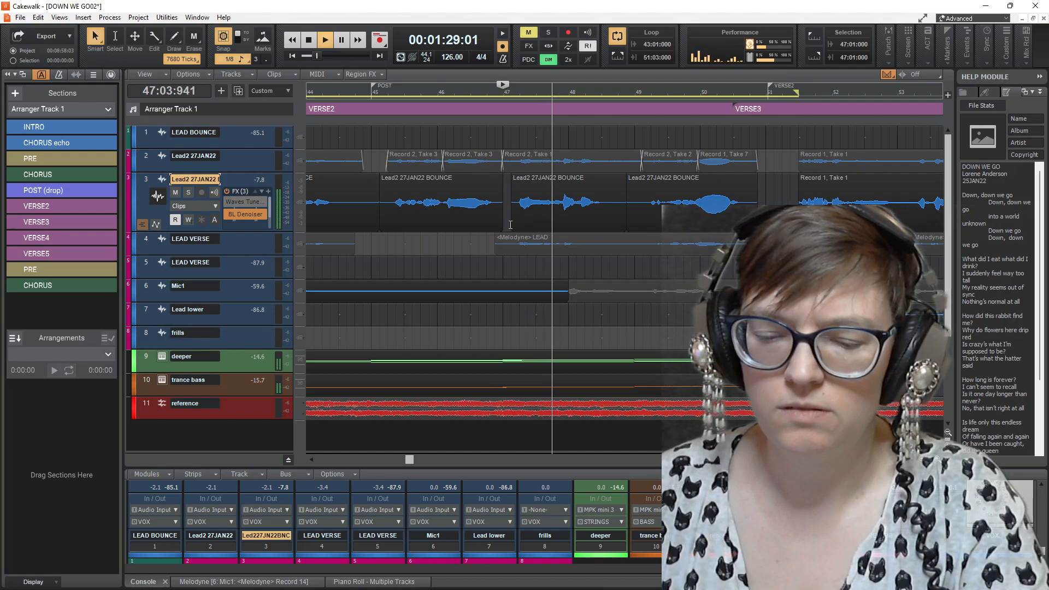
key(space)
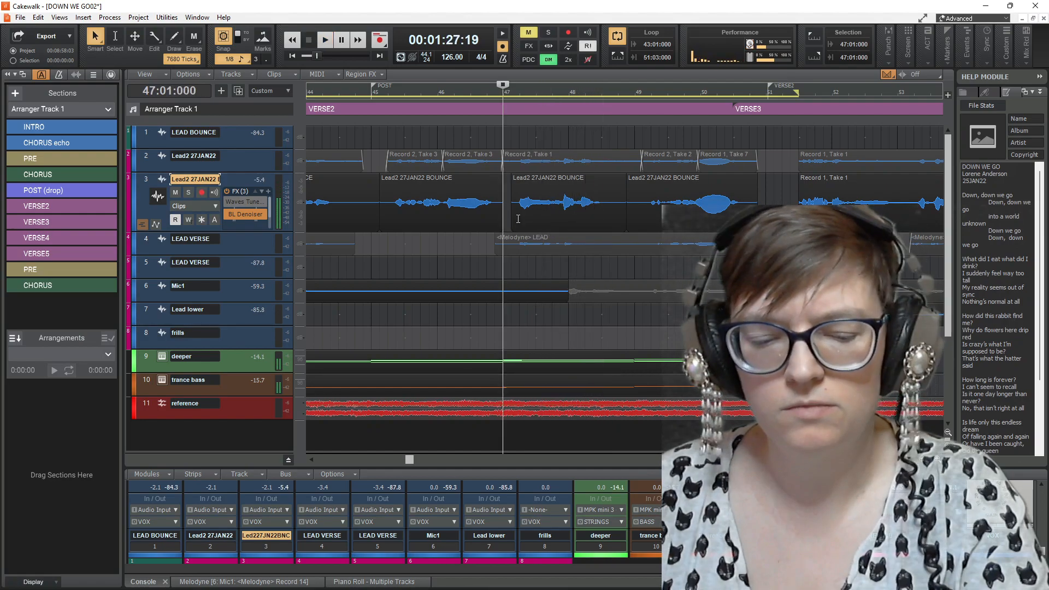
Step: Nudge the third split piece four steps earlier to 47:01:211 and play it from 47:01:000
ctrl+scroll(548, 205, up, 2)
click(570, 197)
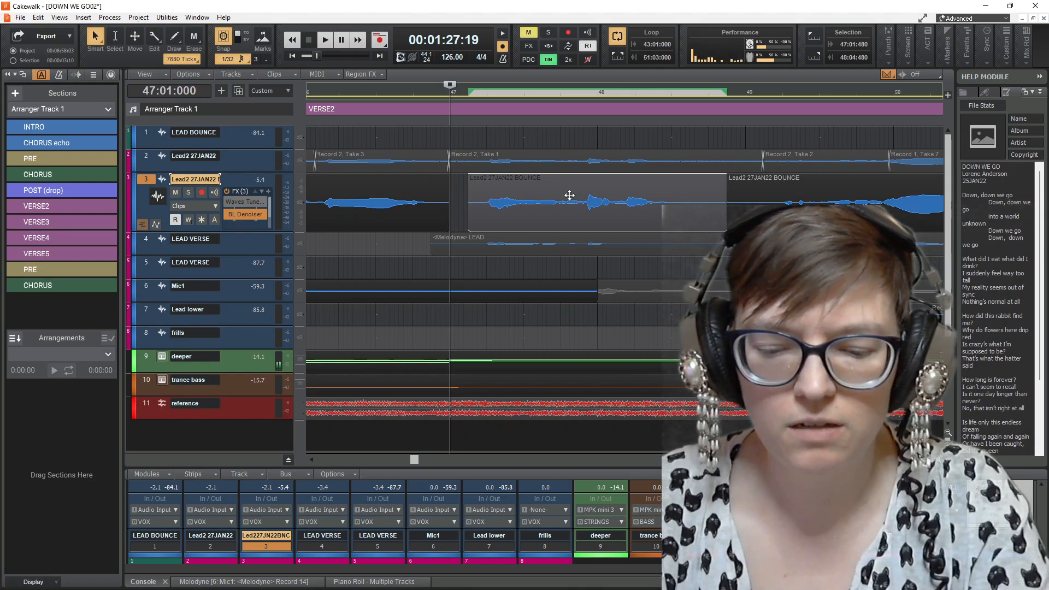
key(KP_1)
key(KP_1)
key(KP_1)
key(KP_1)
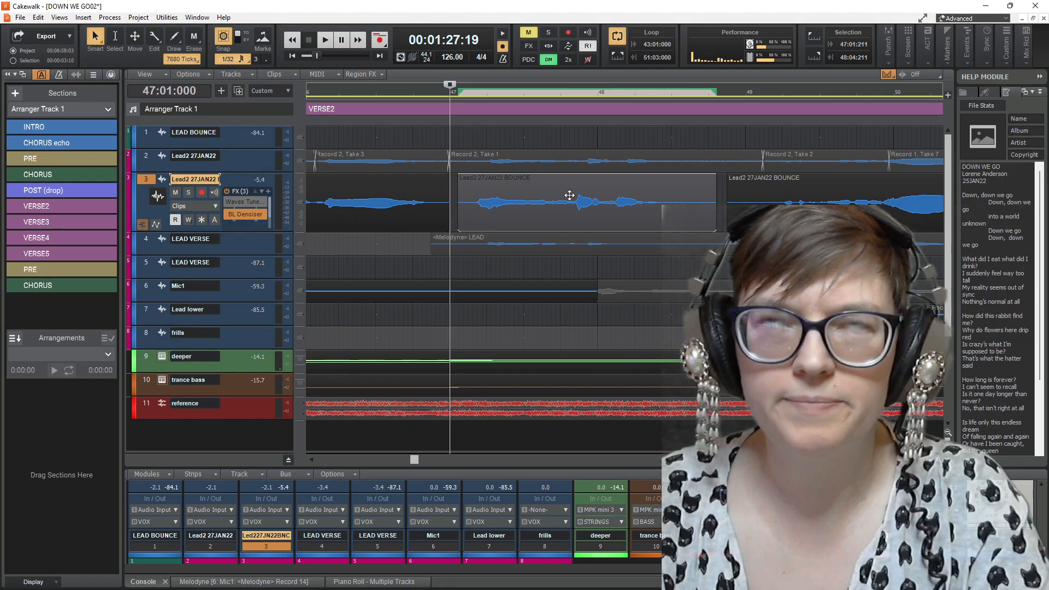
key(space)
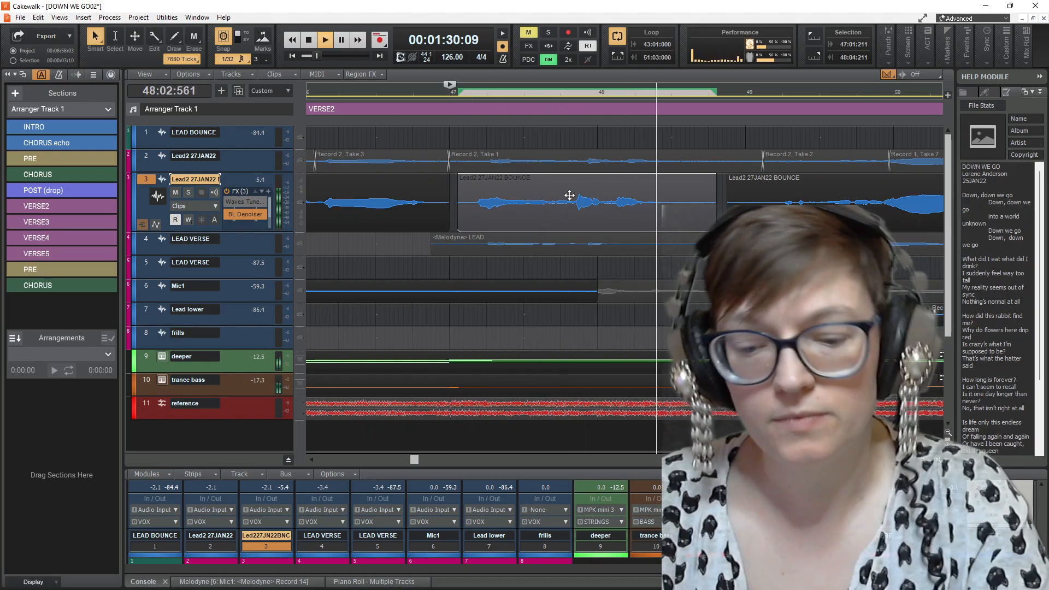
key(space)
Step: Nudge the same piece two more steps earlier to 47:01:114, auditioning from 47:01:000 after each nudge
key(KP_1)
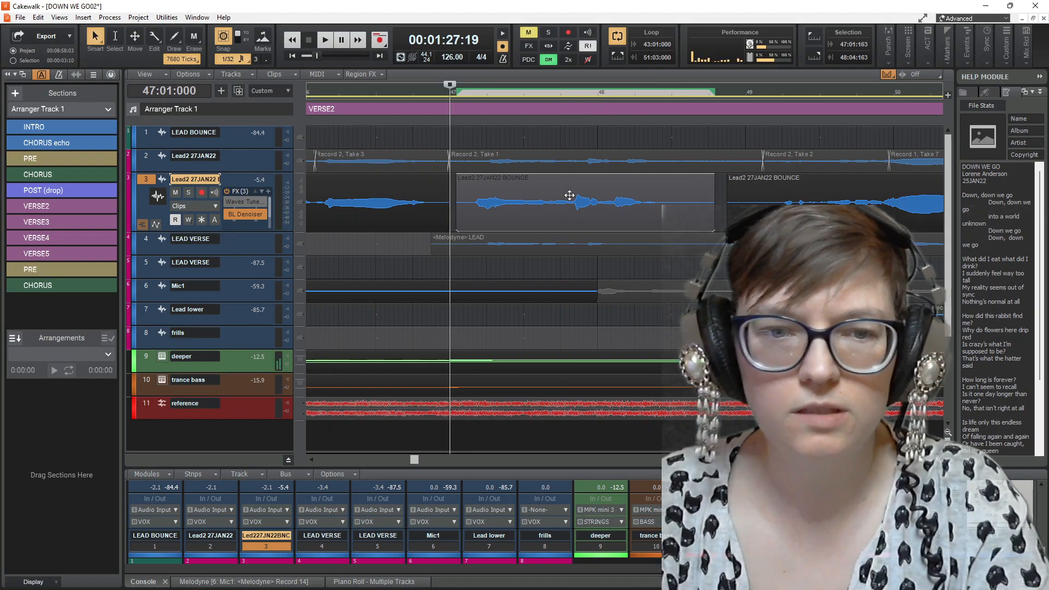
key(space)
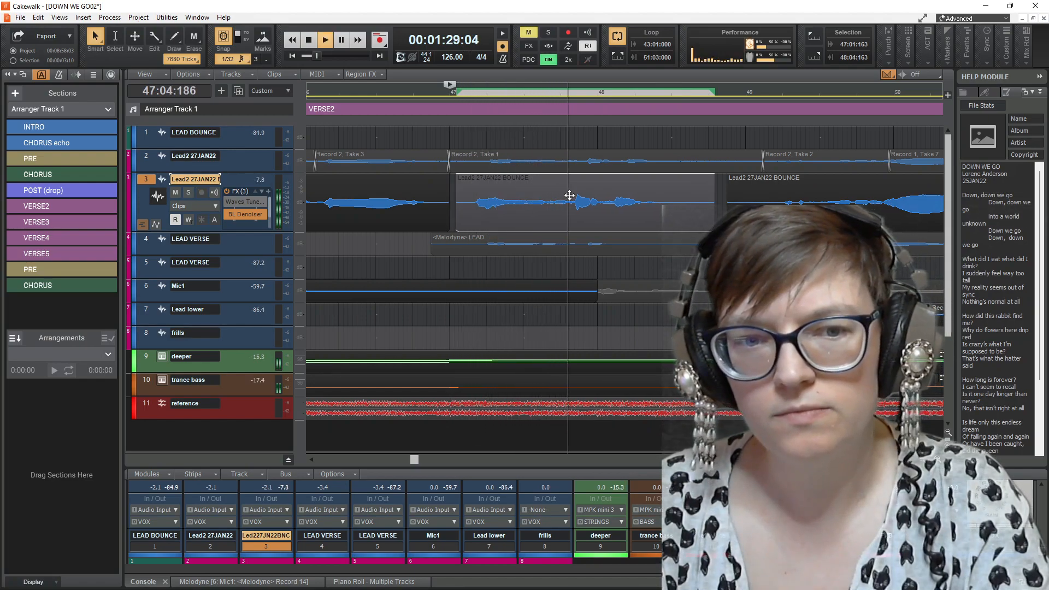
key(space)
key(KP_1)
key(space)
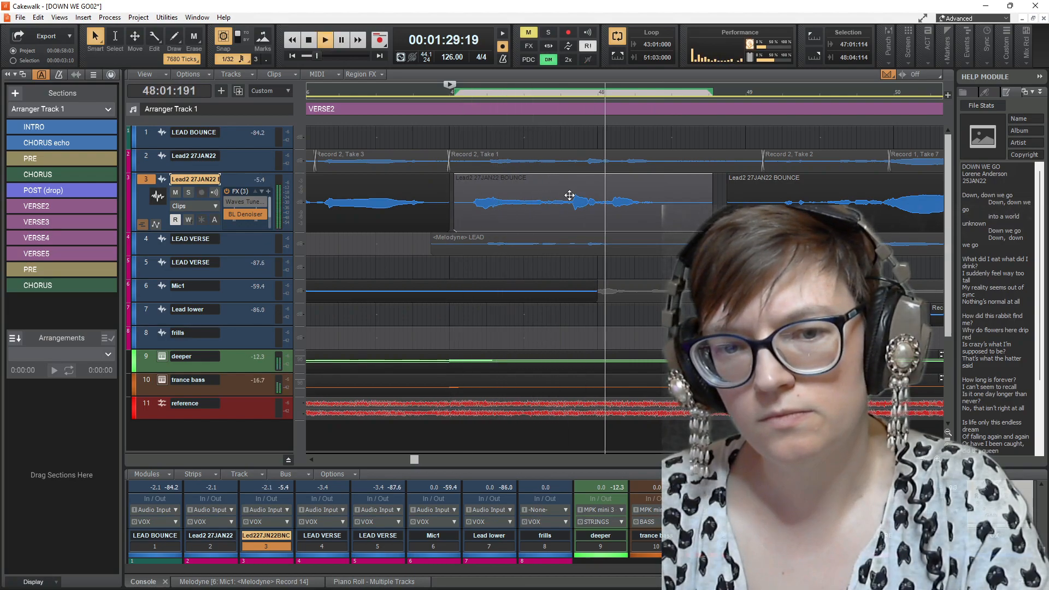
key(space)
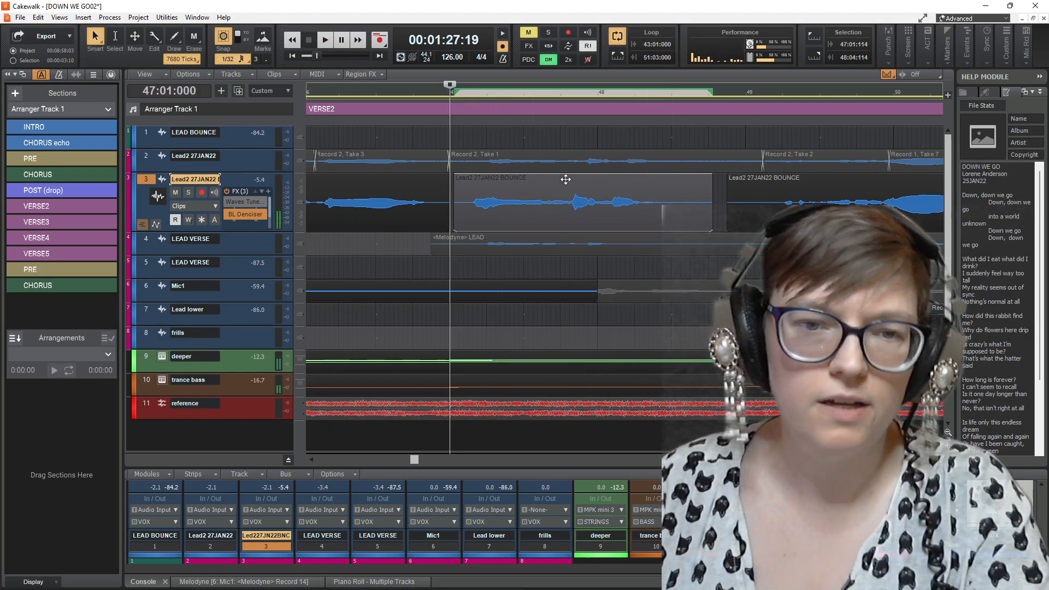
Step: Expand the track heights around the VERSE2 lead vocals and enlarge the console pane
scroll(433, 232, down, 4)
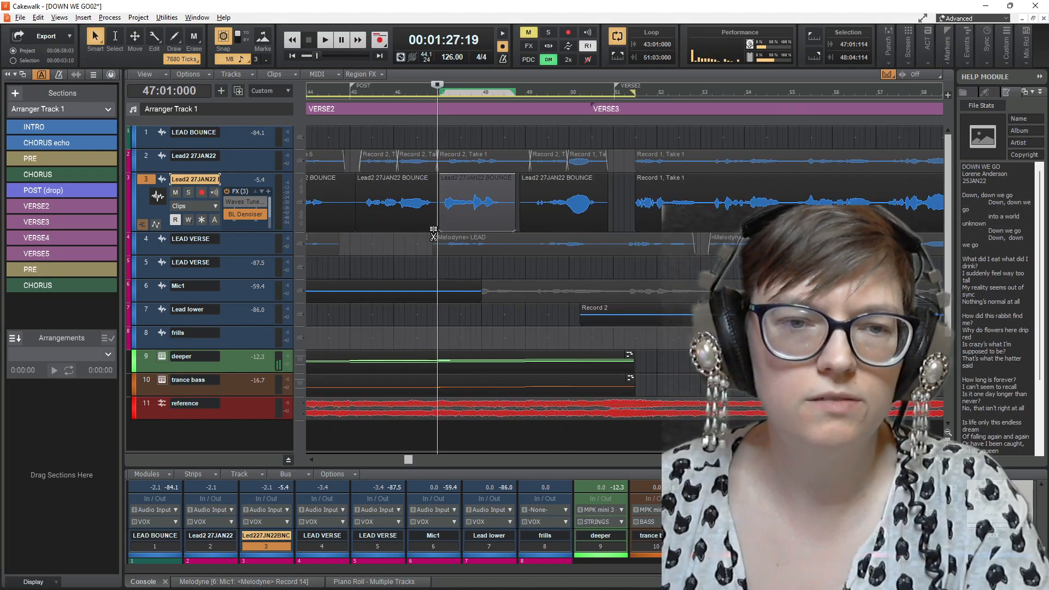
drag(404, 461, 399, 465)
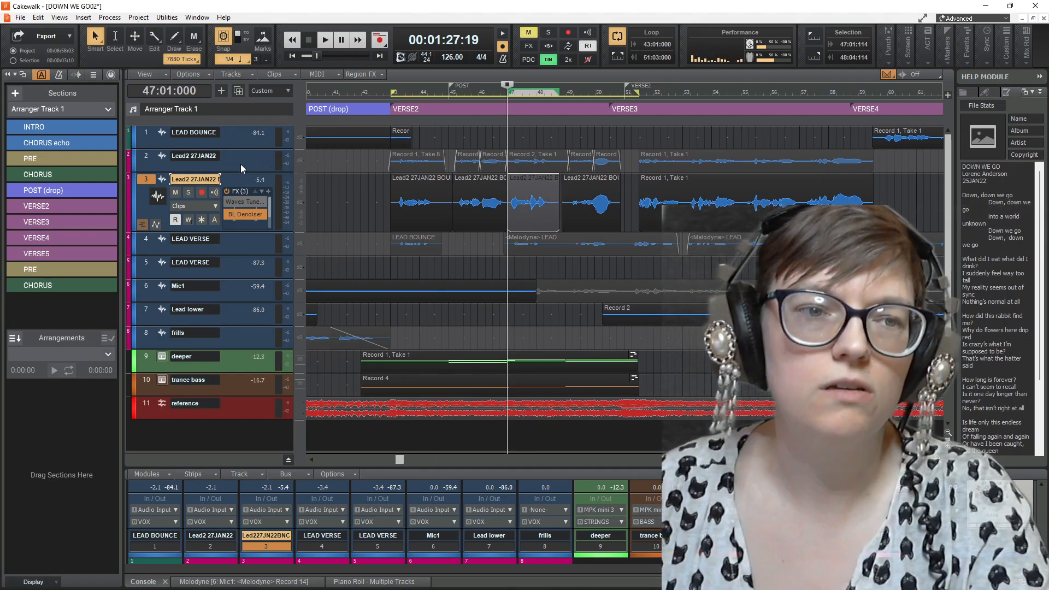
click(240, 164)
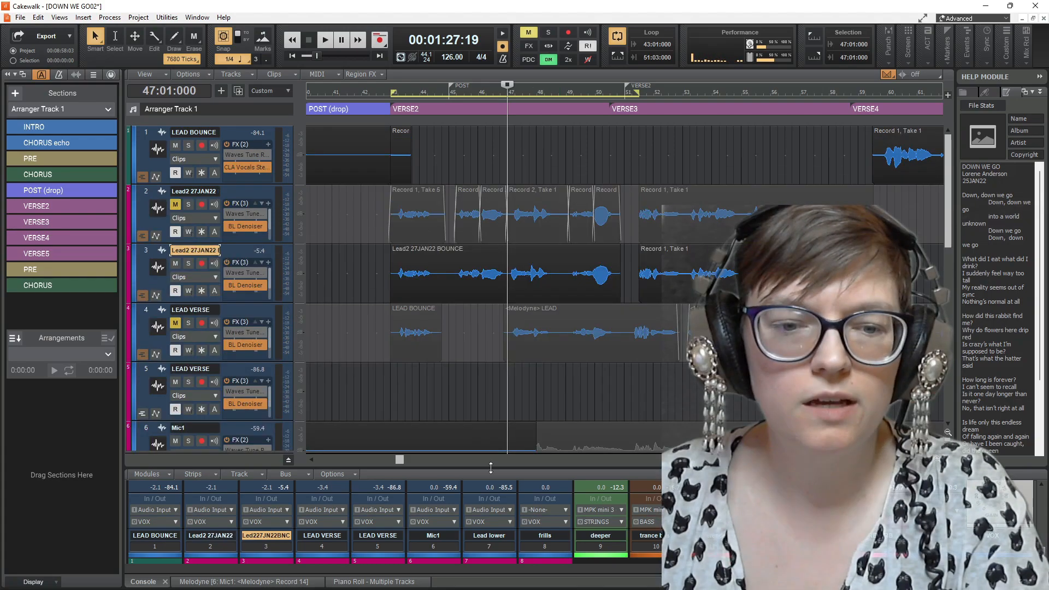
drag(492, 467, 490, 382)
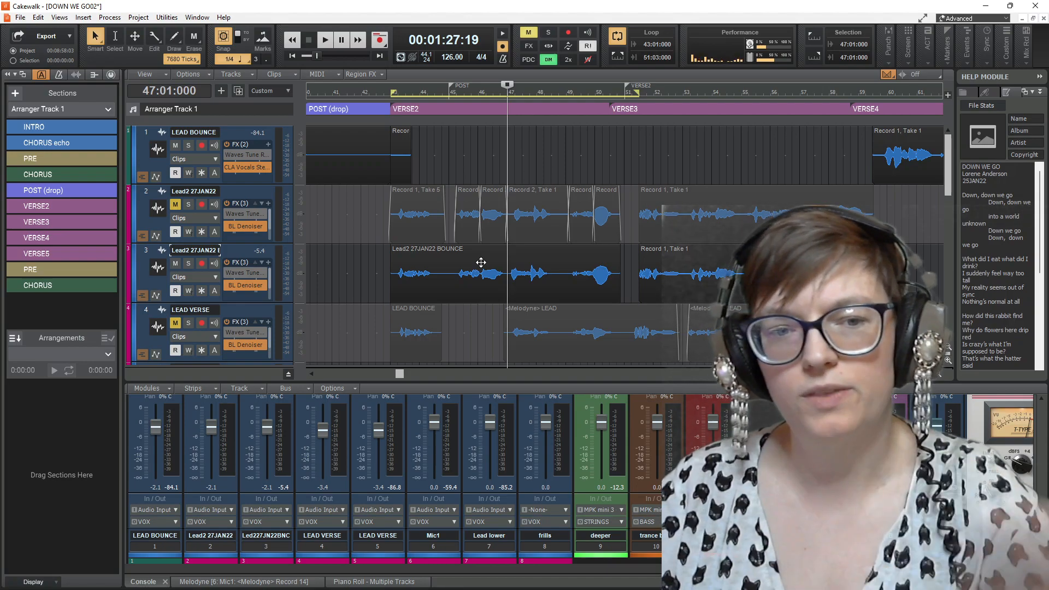
Step: Add Melodyne to the bounced VERSE2 clip and enlarge its editor to show the notes from bar 43
click(481, 262)
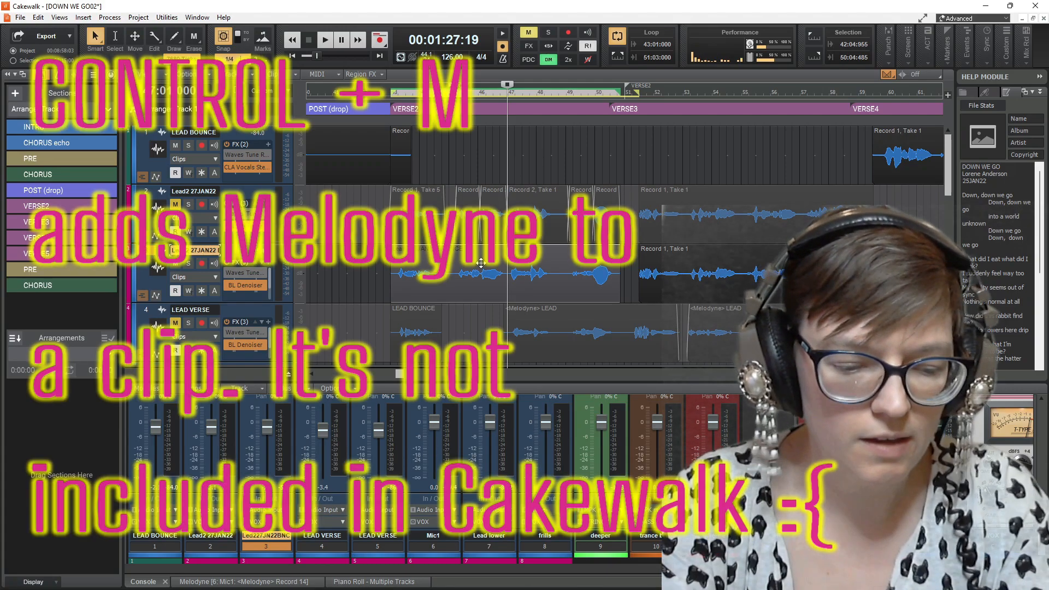
key(ctrl+m)
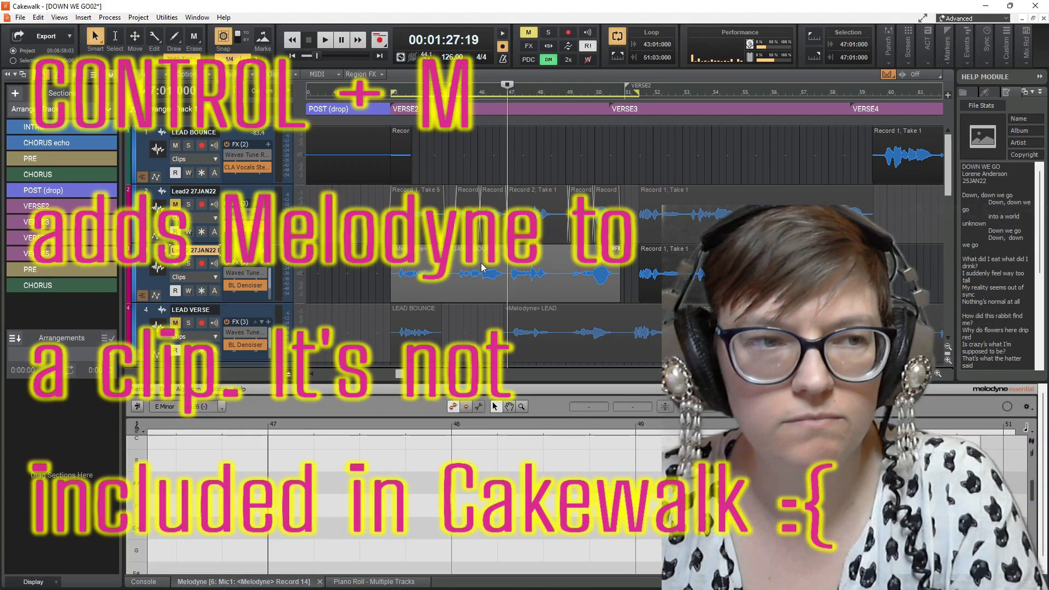
drag(604, 383, 535, 218)
scroll(530, 136, down, 2)
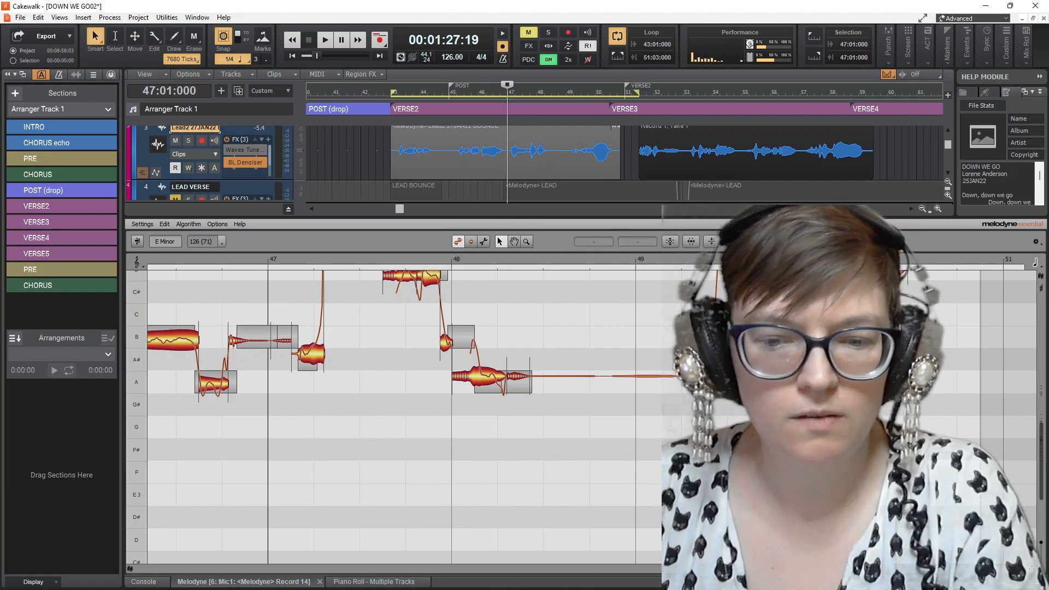
scroll(592, 417, left, 10)
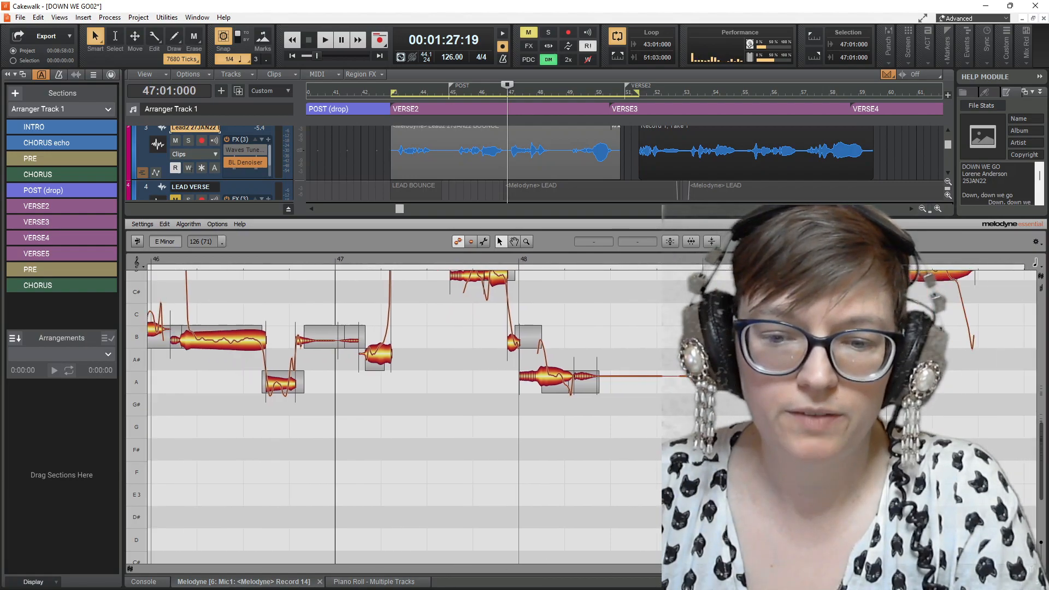
scroll(592, 417, up, 3)
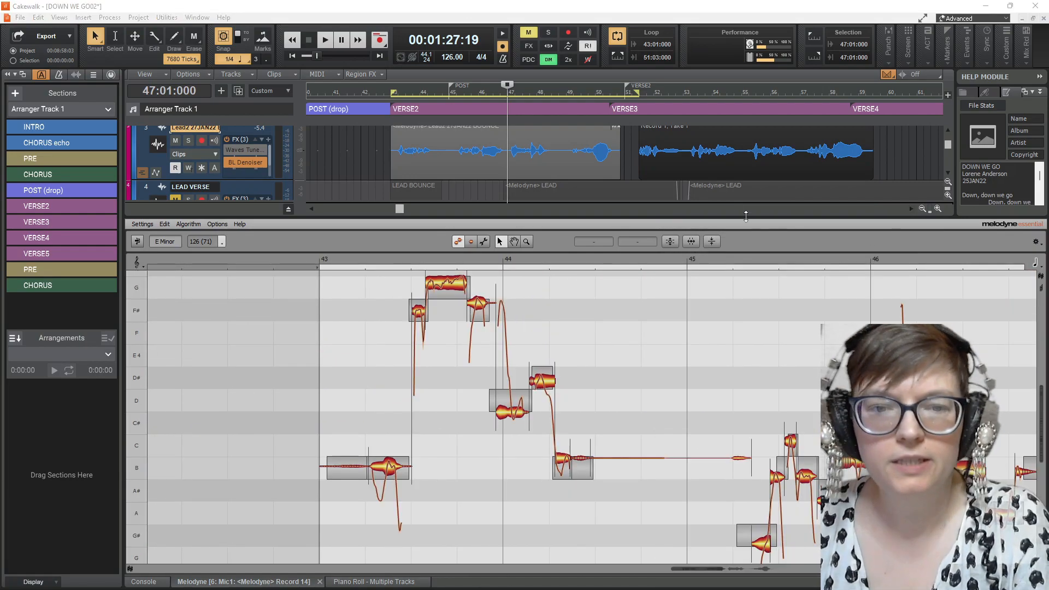
Step: Correct the pitch of all notes in the bounced VERSE2 clip with Pitch Center at 100% and Pitch Drift at 0%
click(671, 241)
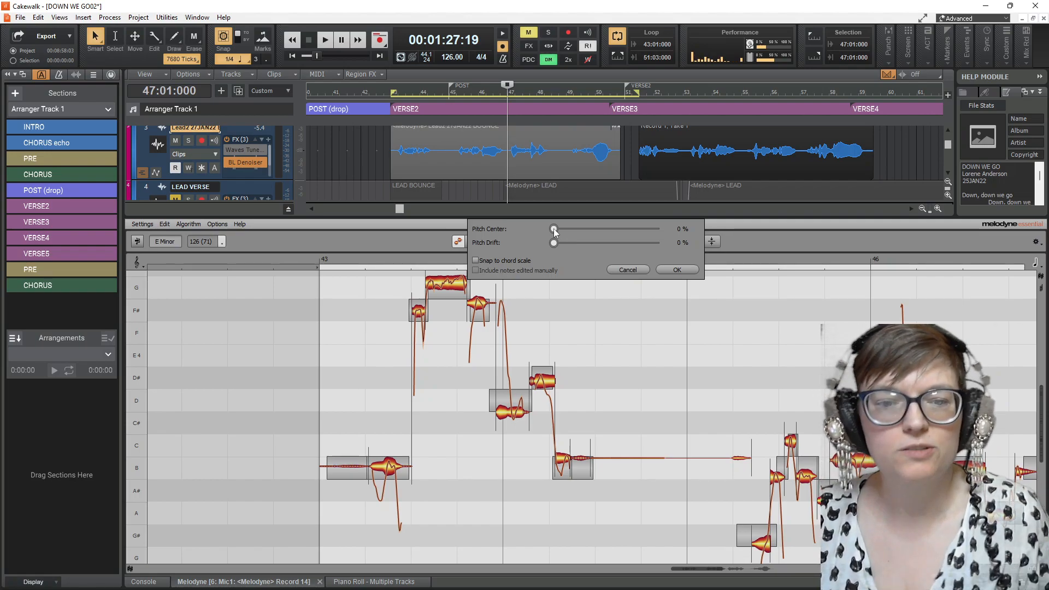
drag(558, 229, 674, 248)
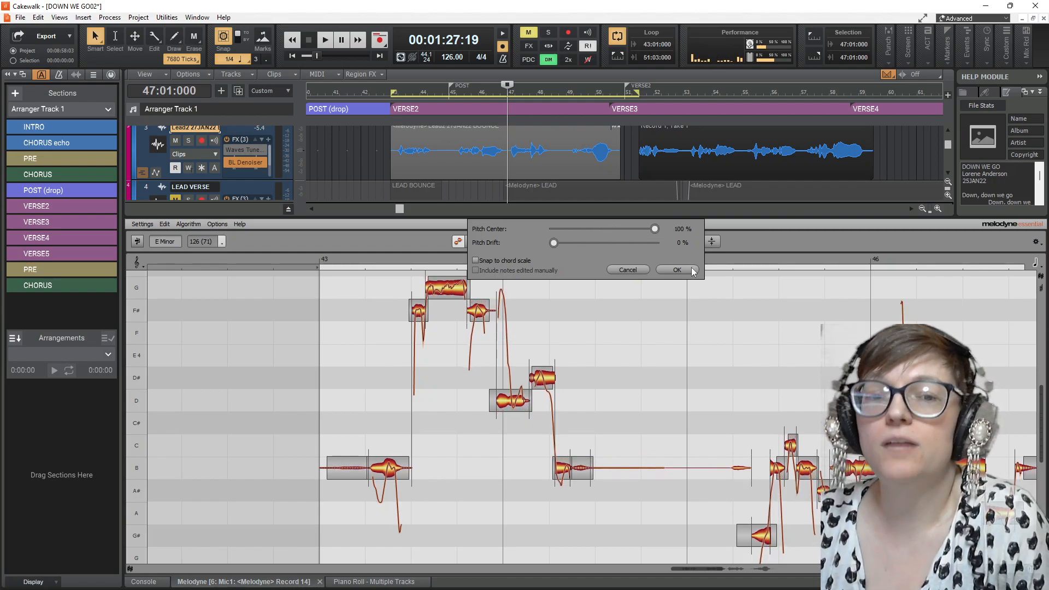
click(675, 270)
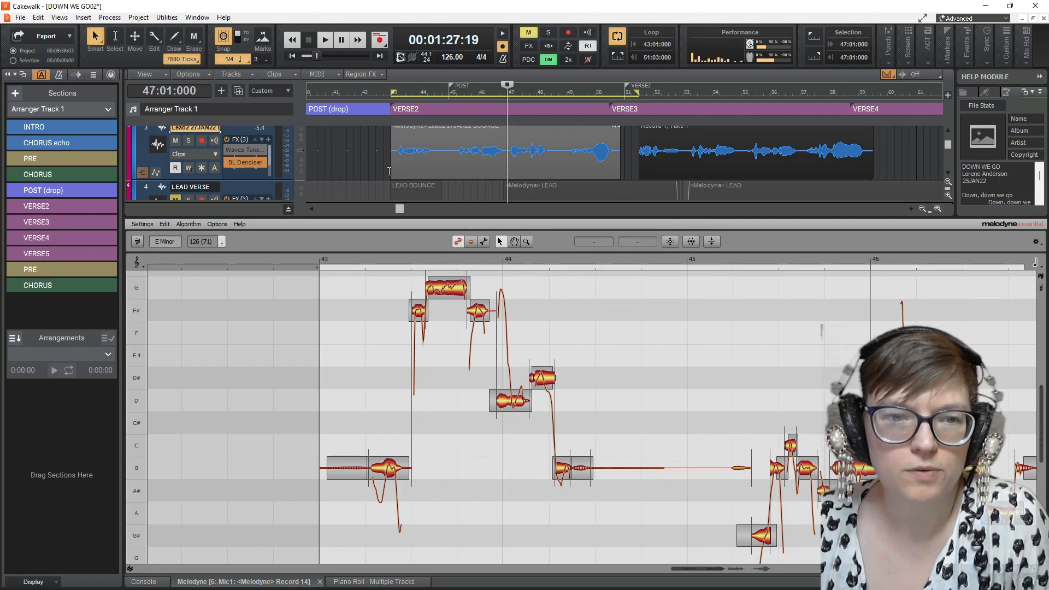
Step: Separate the tail of the D#4 note just after bar 44, lower it to D4, and audition the phrase from 43:03:000
click(390, 171)
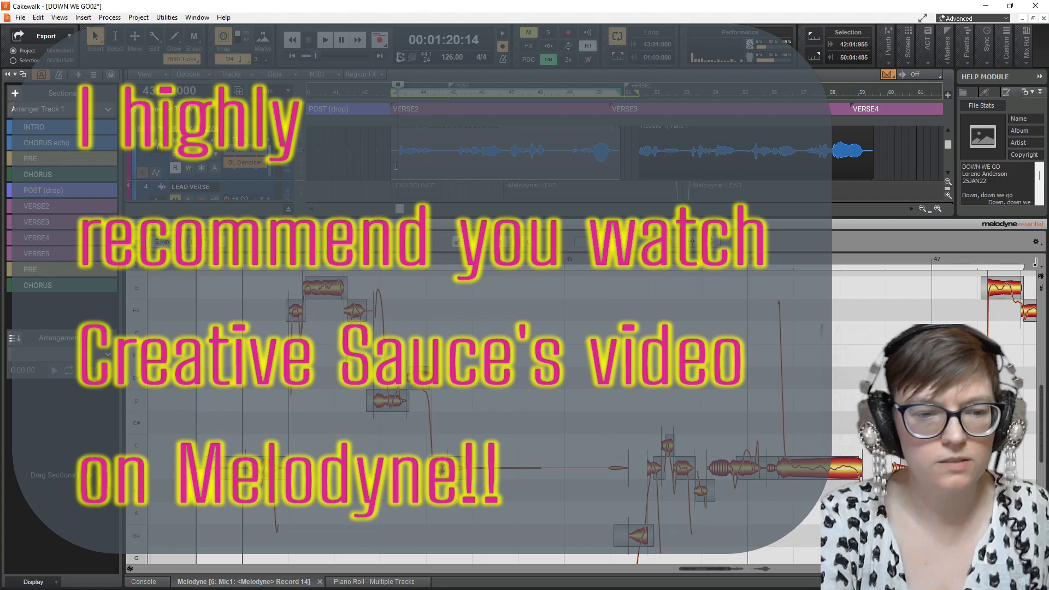
key(space)
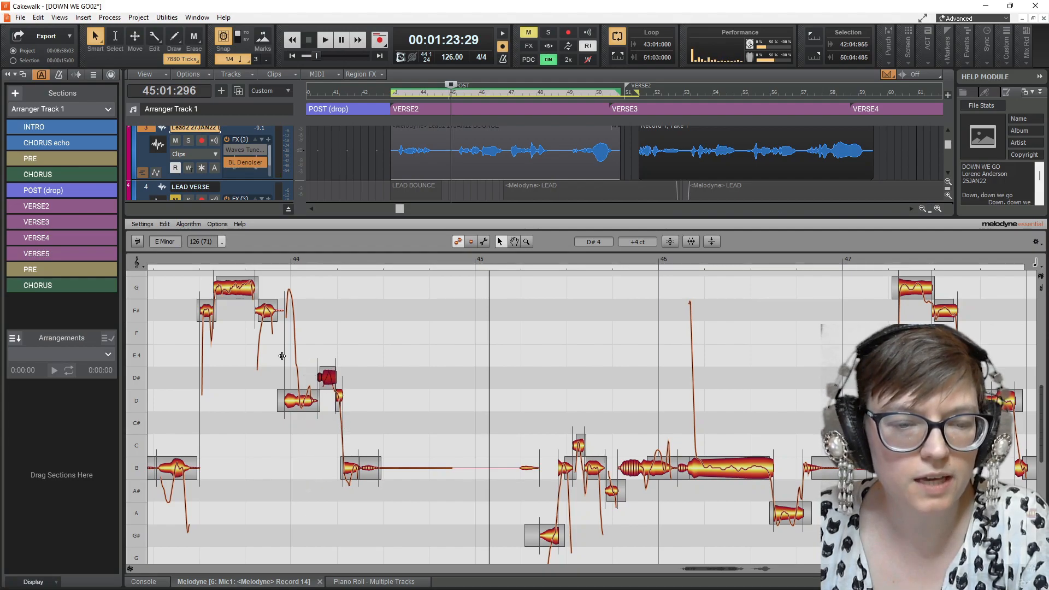
key(space)
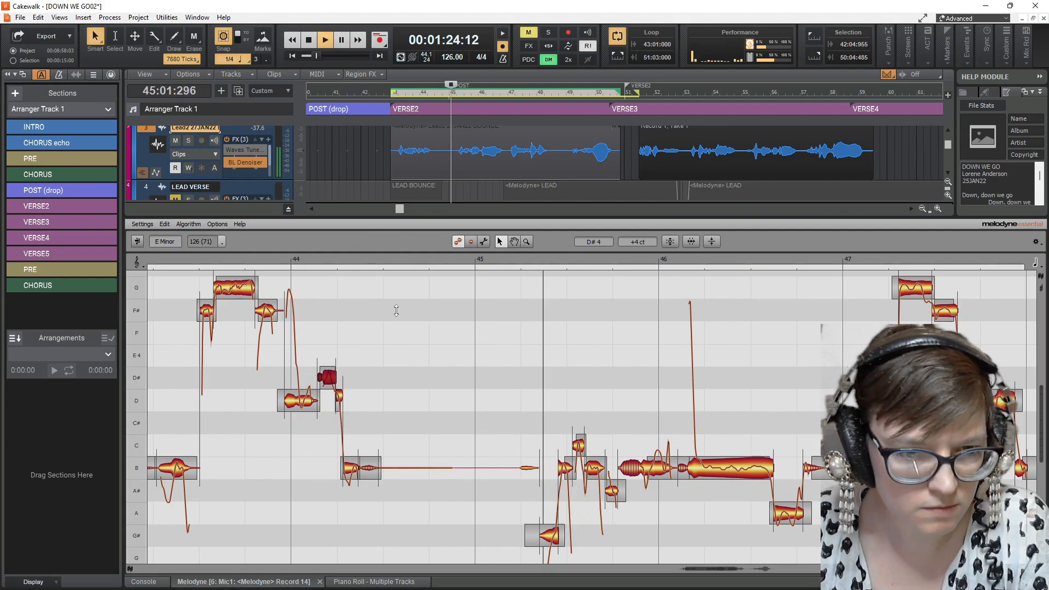
key(space)
click(403, 162)
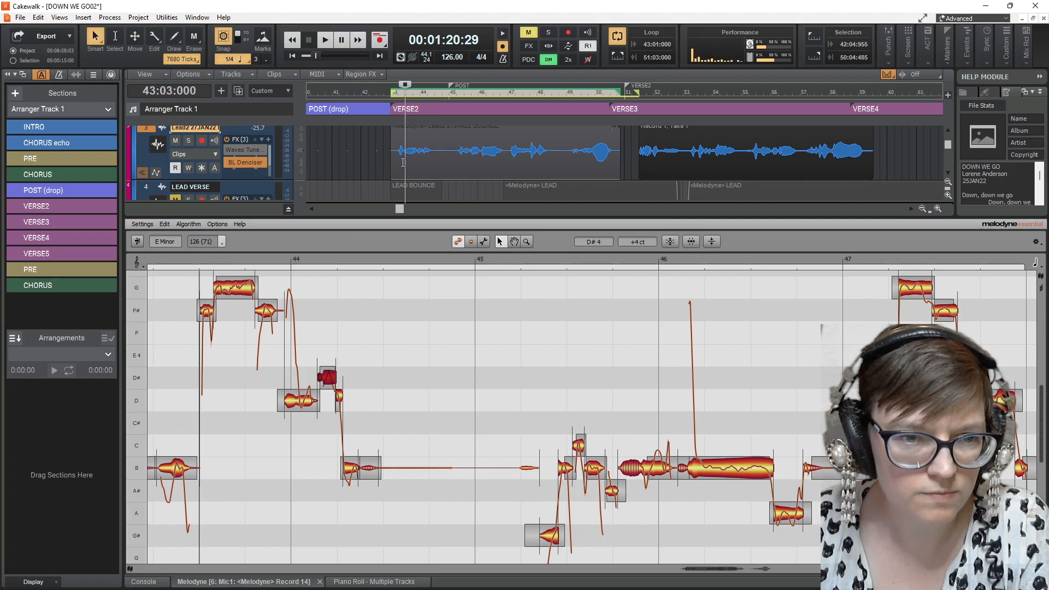
key(space)
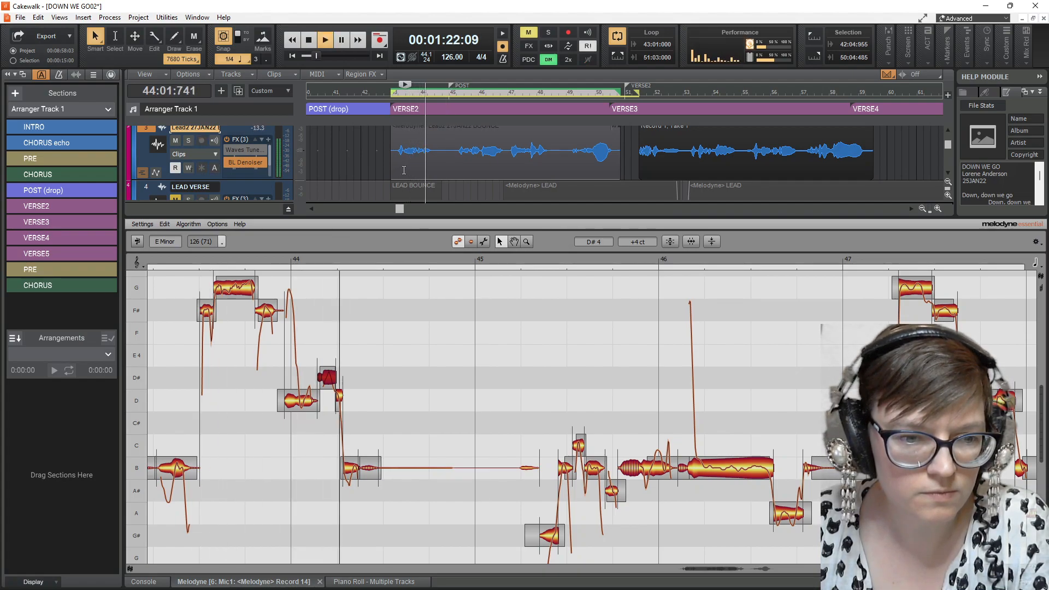
key(space)
click(338, 396)
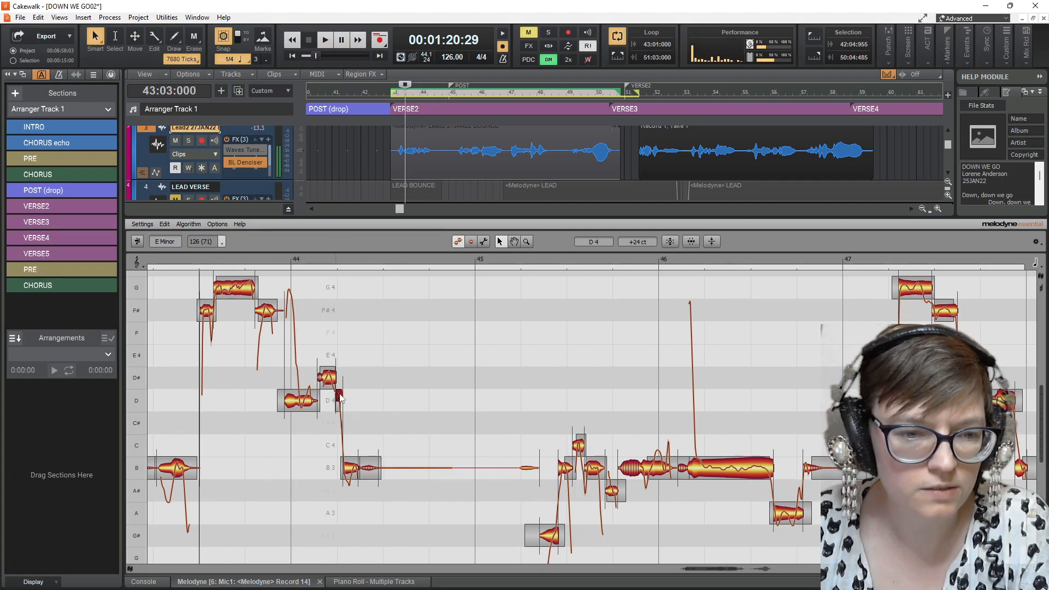
Step: Check the short notes before bar 46, lower the A# note to A3 at 0 ct, and play the verse from 43:03:000
click(578, 447)
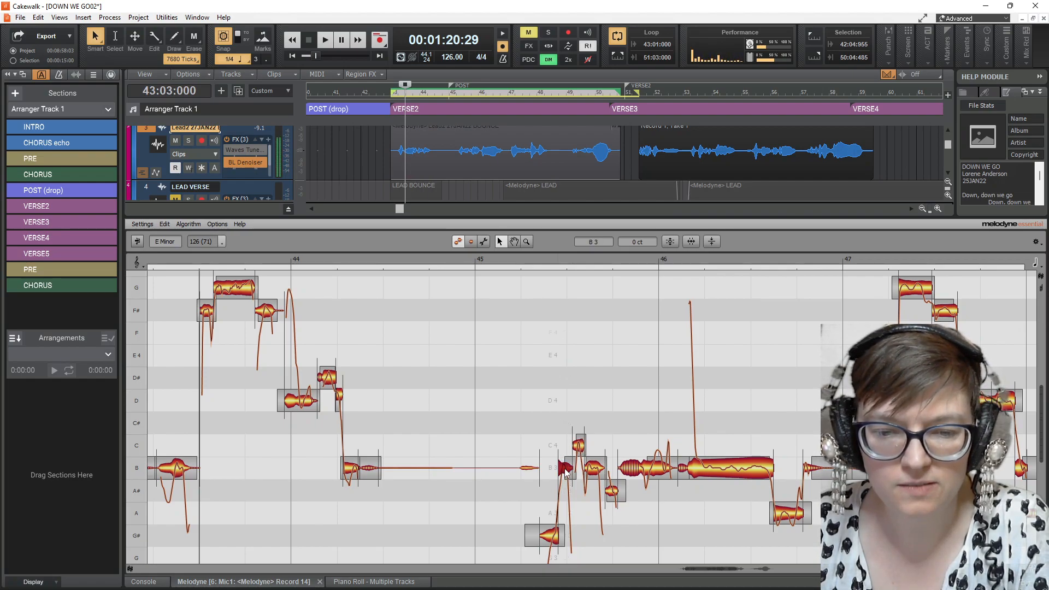
click(595, 471)
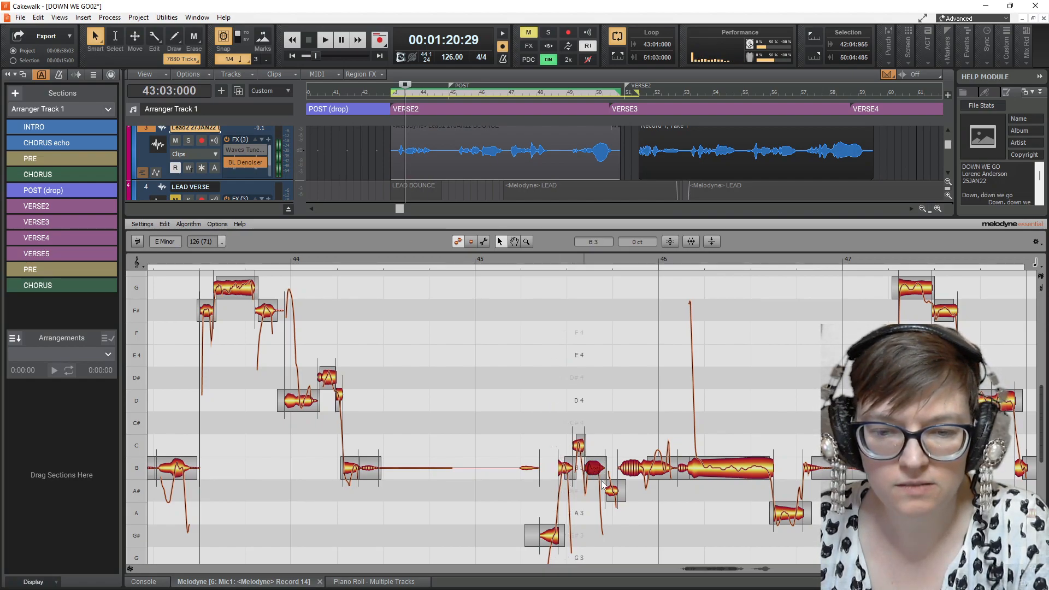
drag(613, 496, 613, 514)
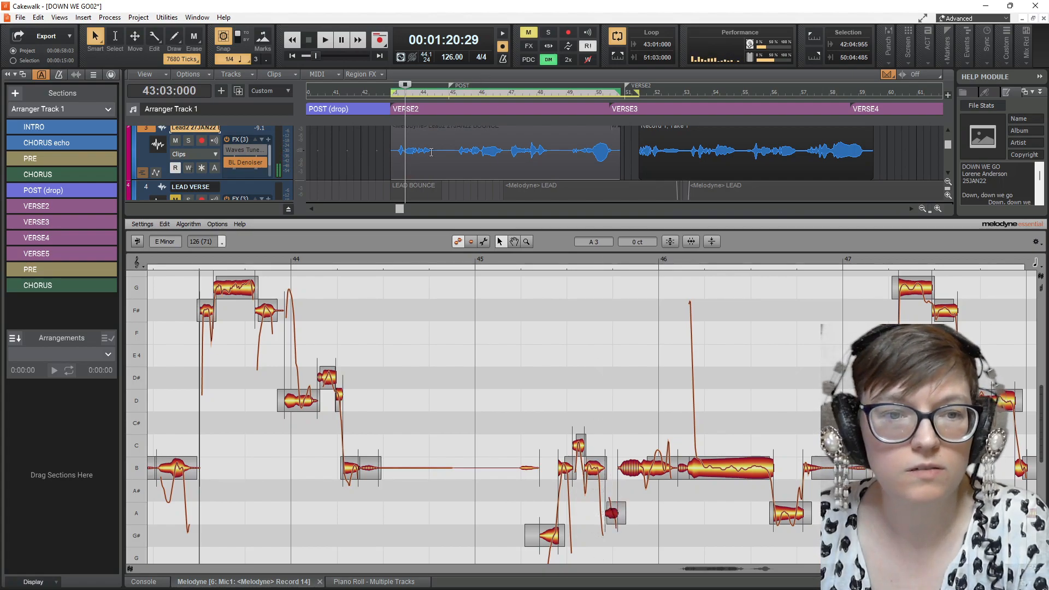
key(space)
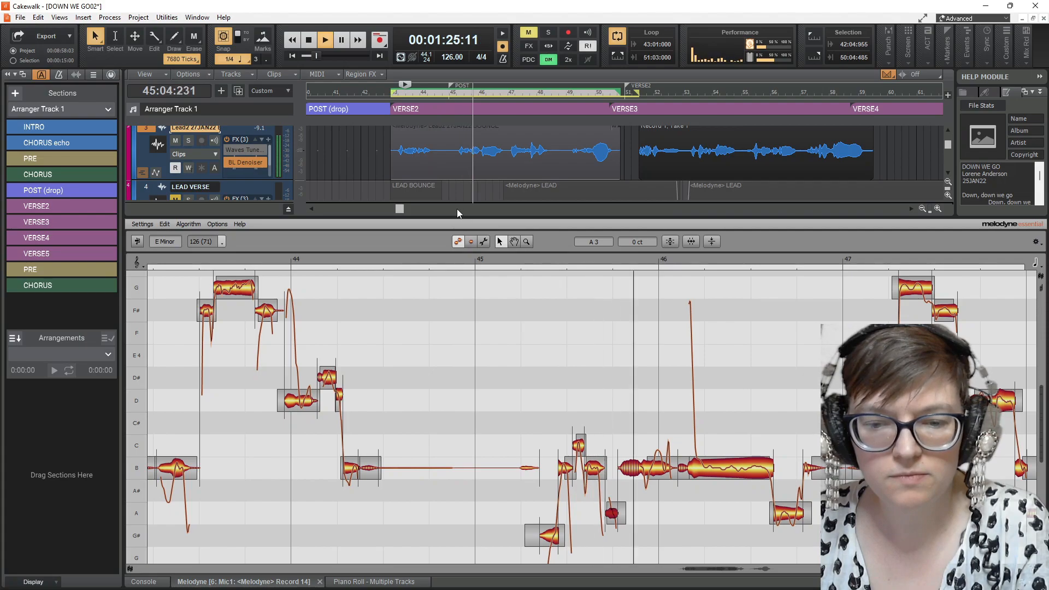
key(space)
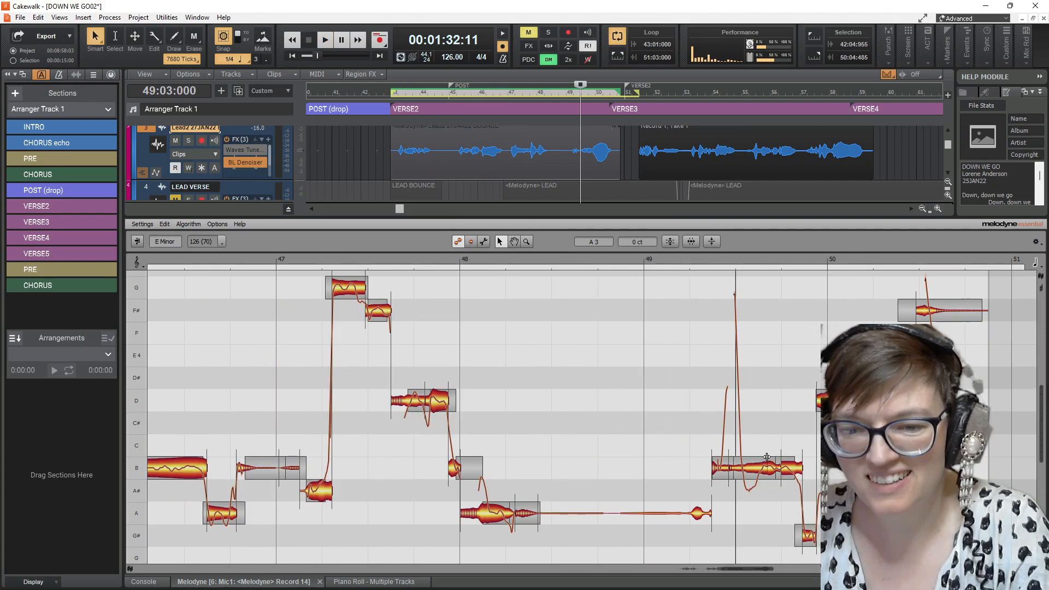
Step: Lower the B3 note at 49:03 to A#3 at 0 ct and audition it from 49:03:000
drag(771, 468, 768, 490)
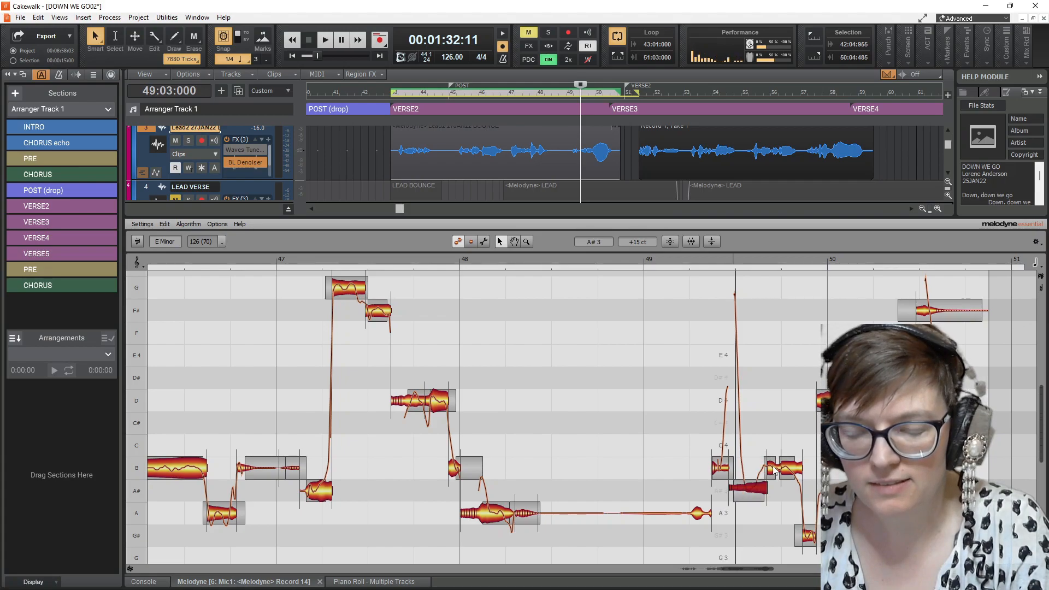
key(space)
key(space)
mouse_move(757, 492)
mouse_down()
mouse_move(758, 455)
mouse_move(759, 490)
mouse_up()
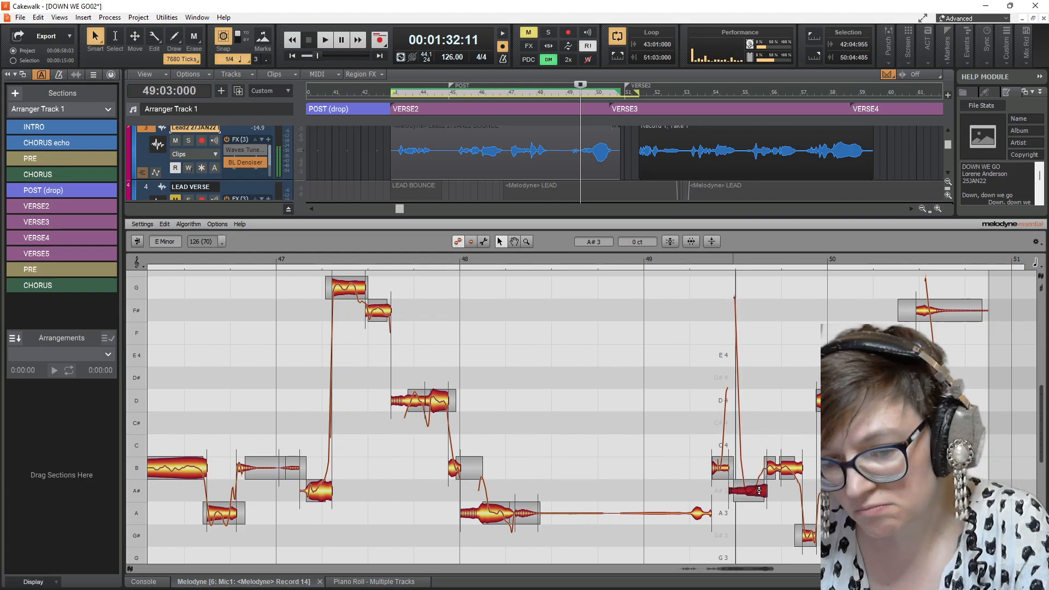
key(space)
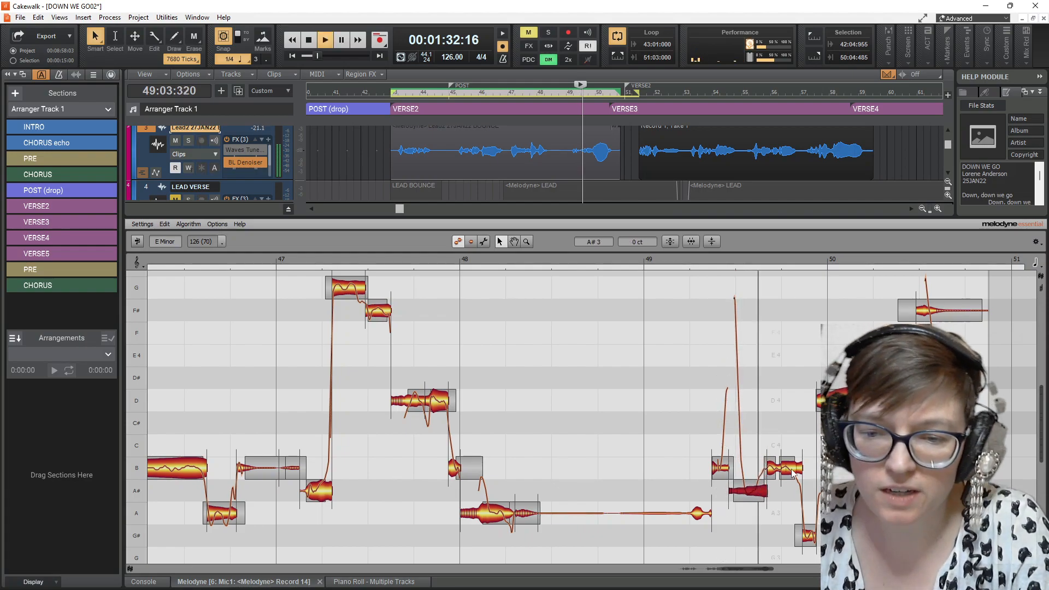
key(space)
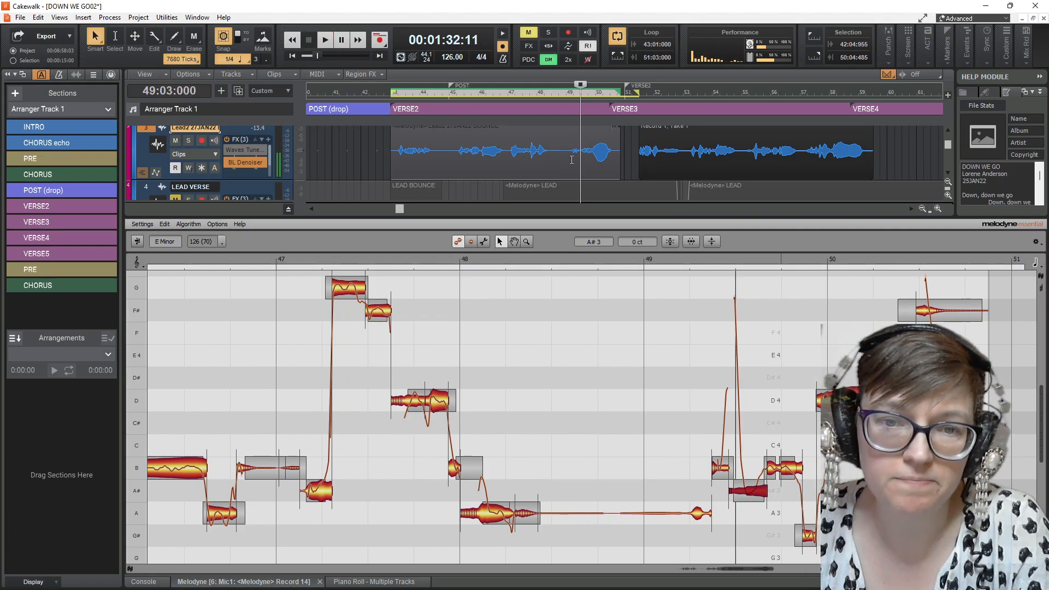
Step: Play the end of the verse repeatedly from 49:02:000 to judge the lowered A# note
click(572, 94)
key(space)
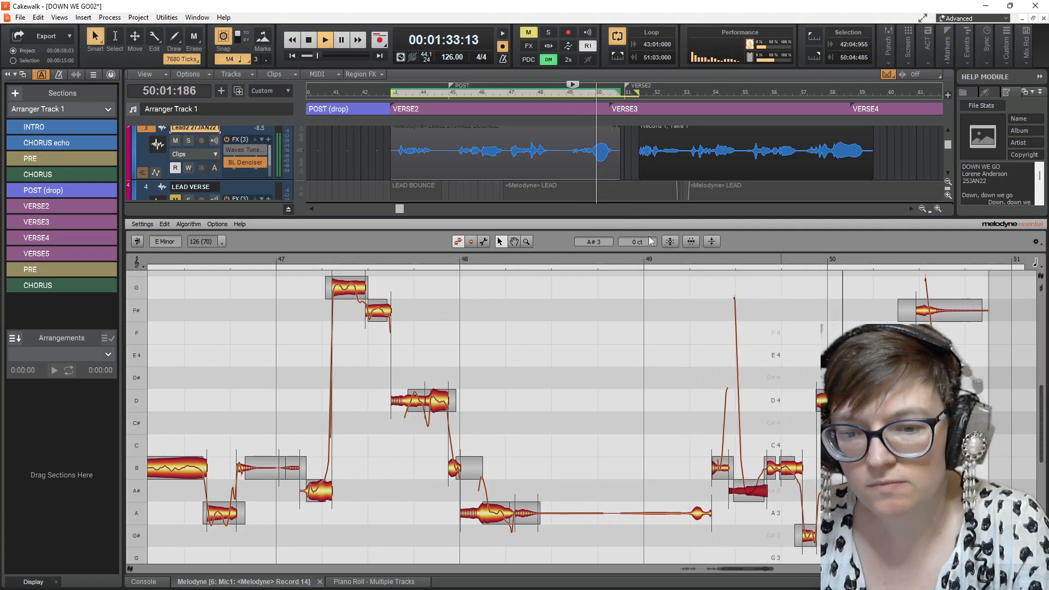
key(space)
key(space)
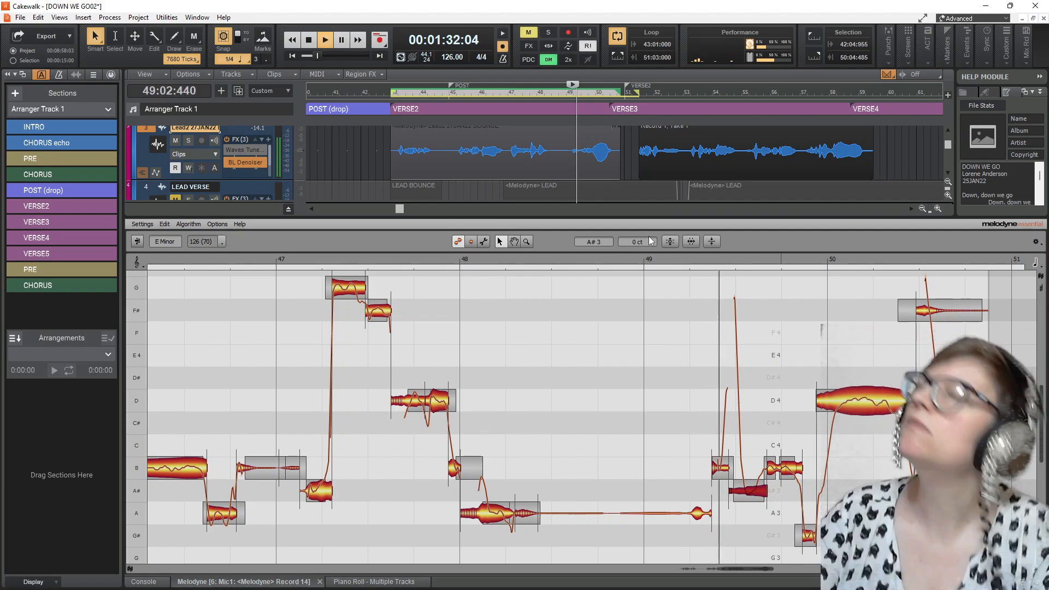
key(space)
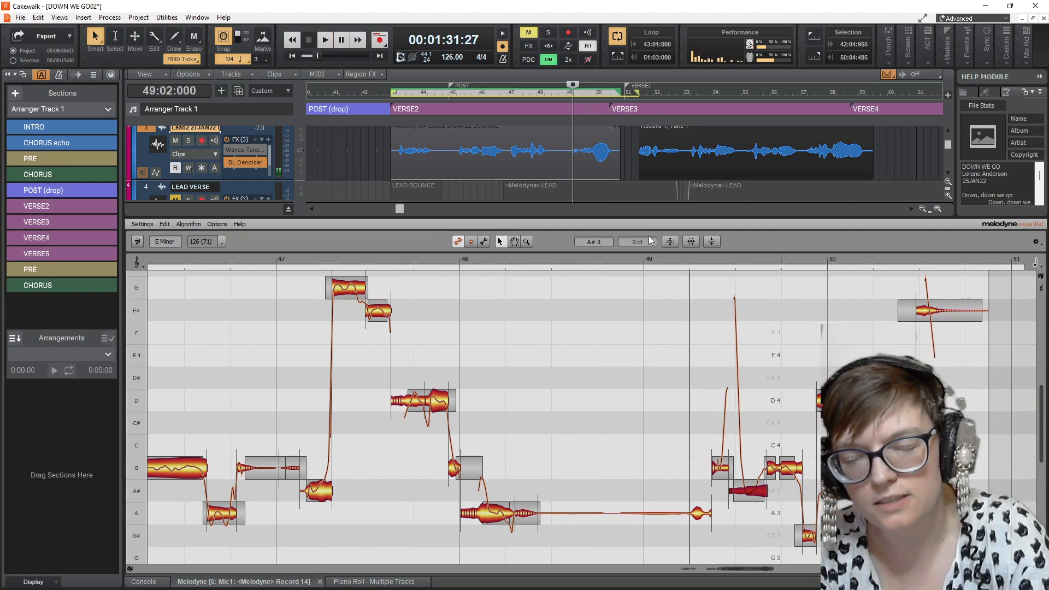
key(space)
key(space)
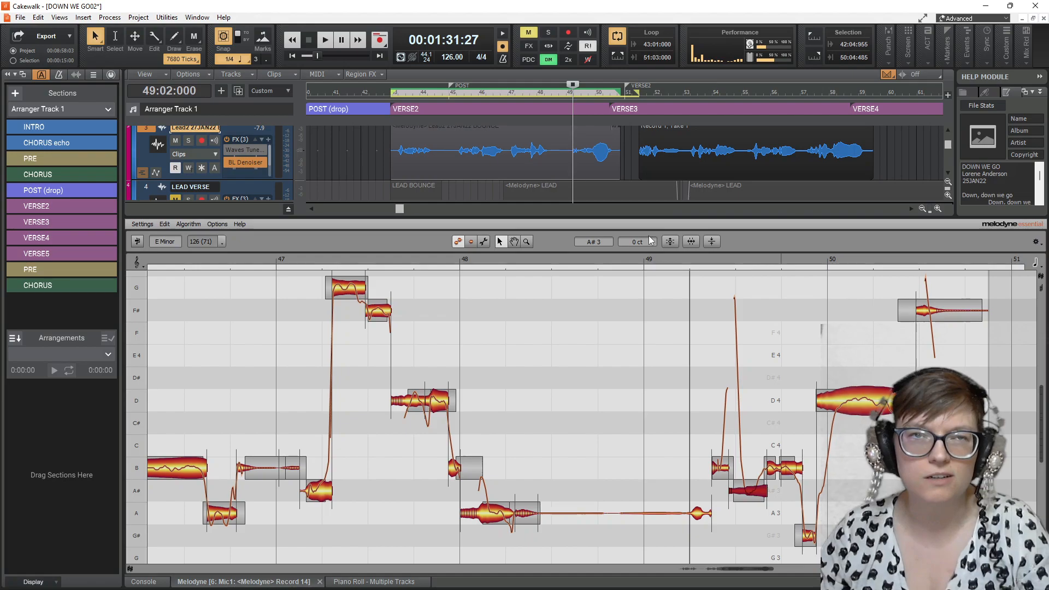
key(space)
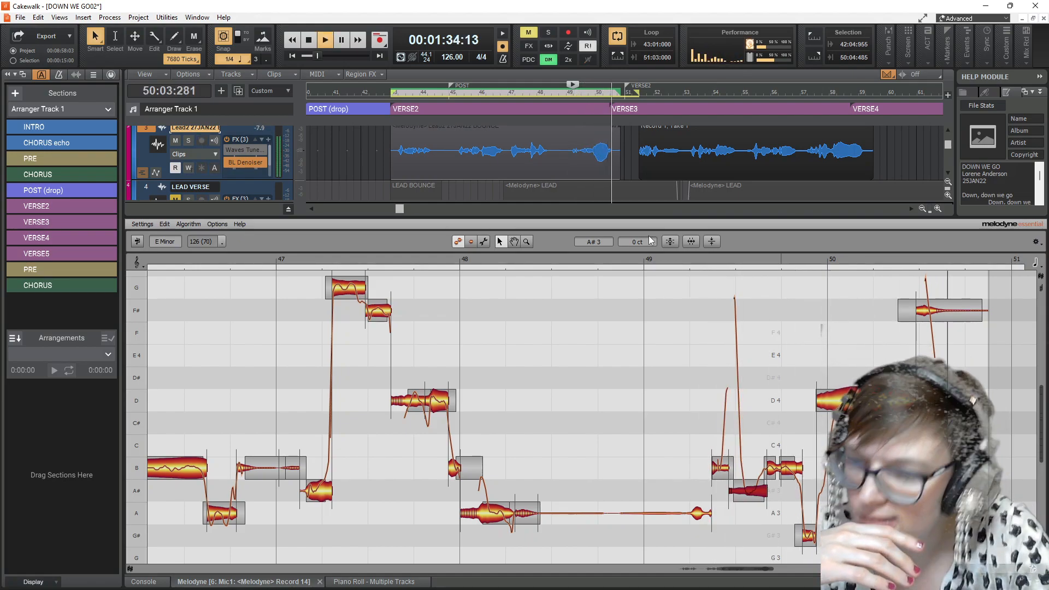
Step: Shorten the lowered A#3 note, split the long D4 note after bar 50, and audition from 49:02:000
key(space)
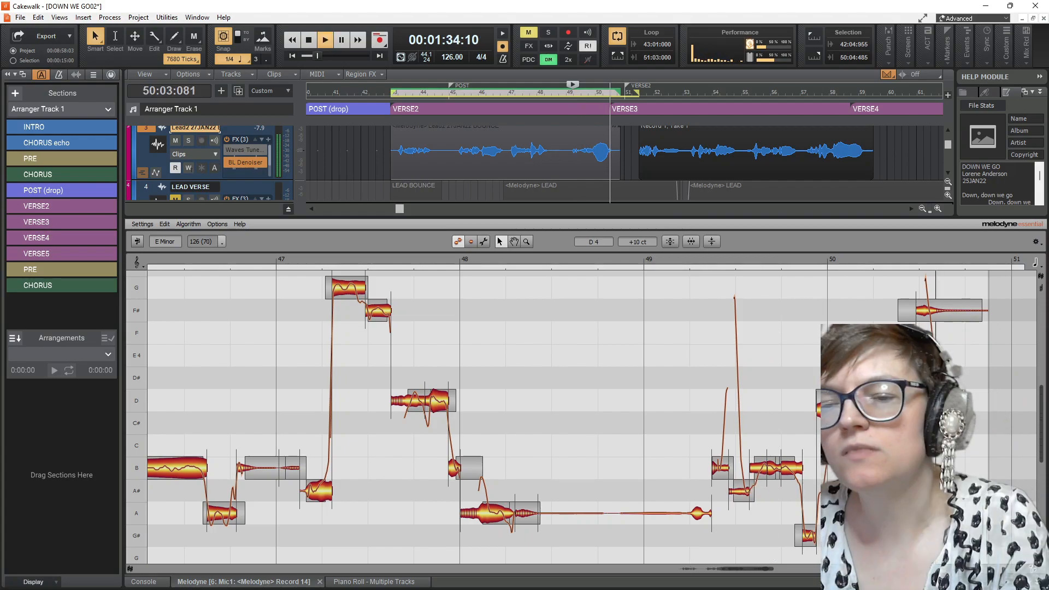
key(space)
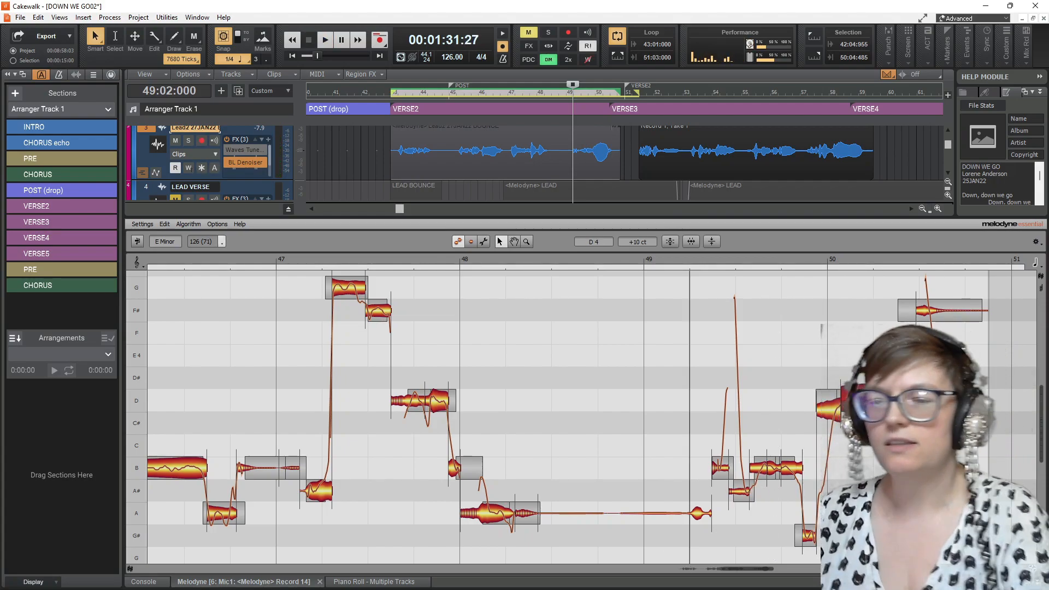
drag(752, 566, 781, 562)
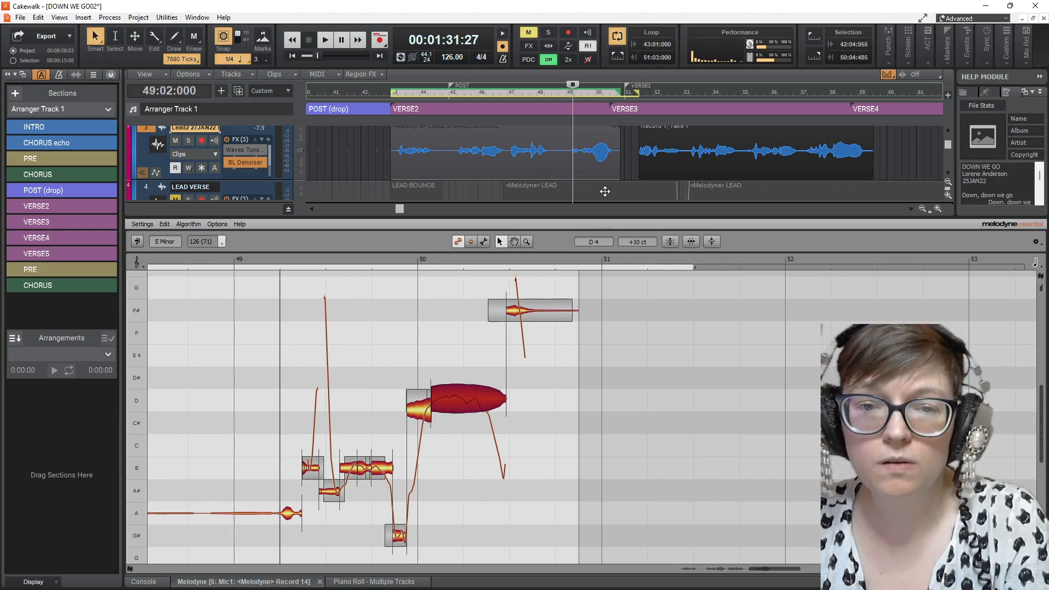
key(space)
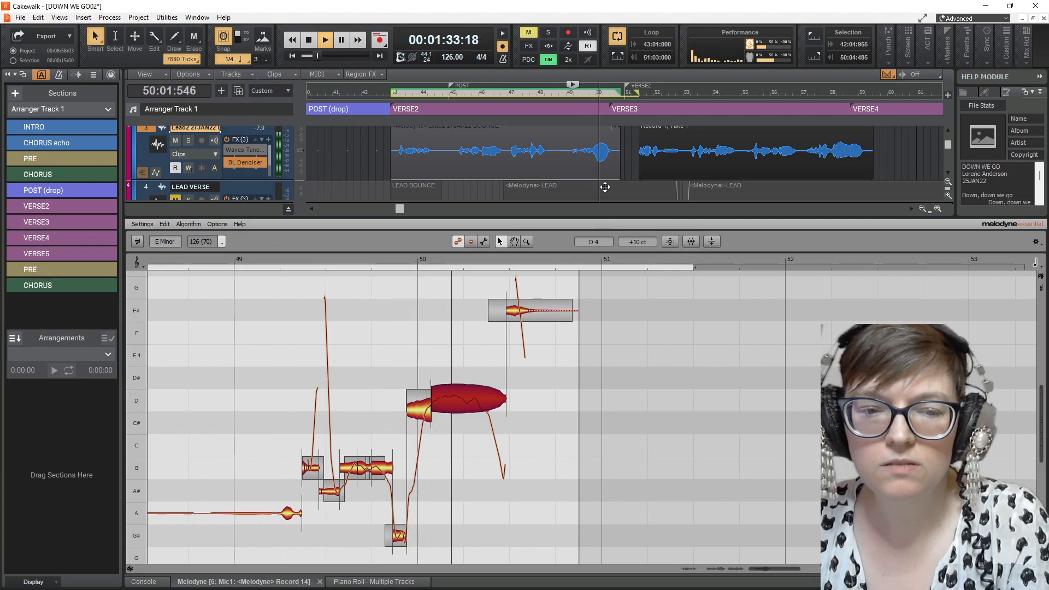
key(space)
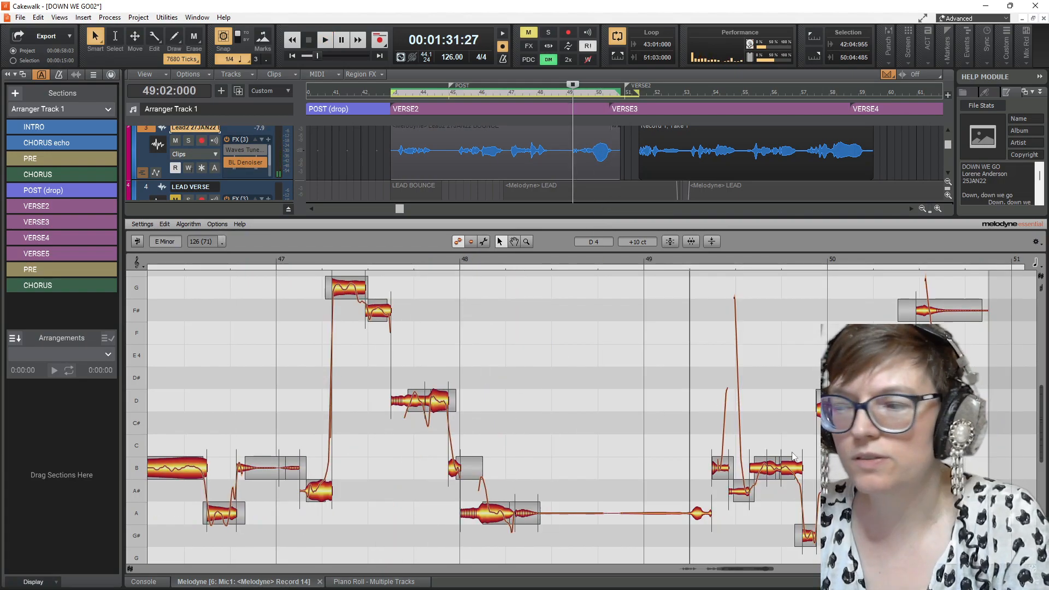
Step: Center the sustained D4 piece after bar 50 at 0 ct, audition from 49:02:000, and select the short piece before it
drag(745, 568, 773, 568)
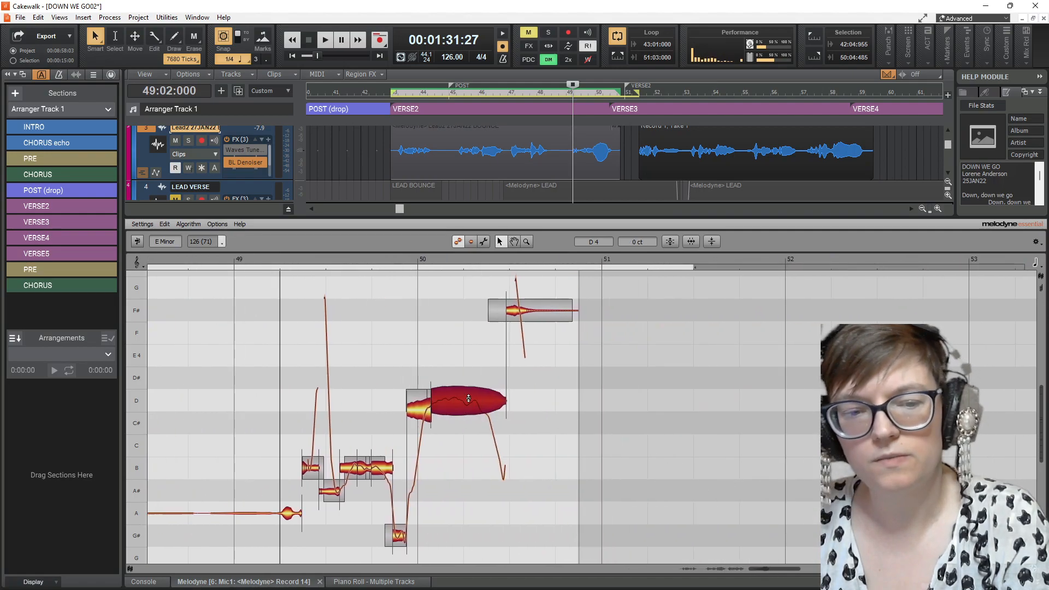
key(space)
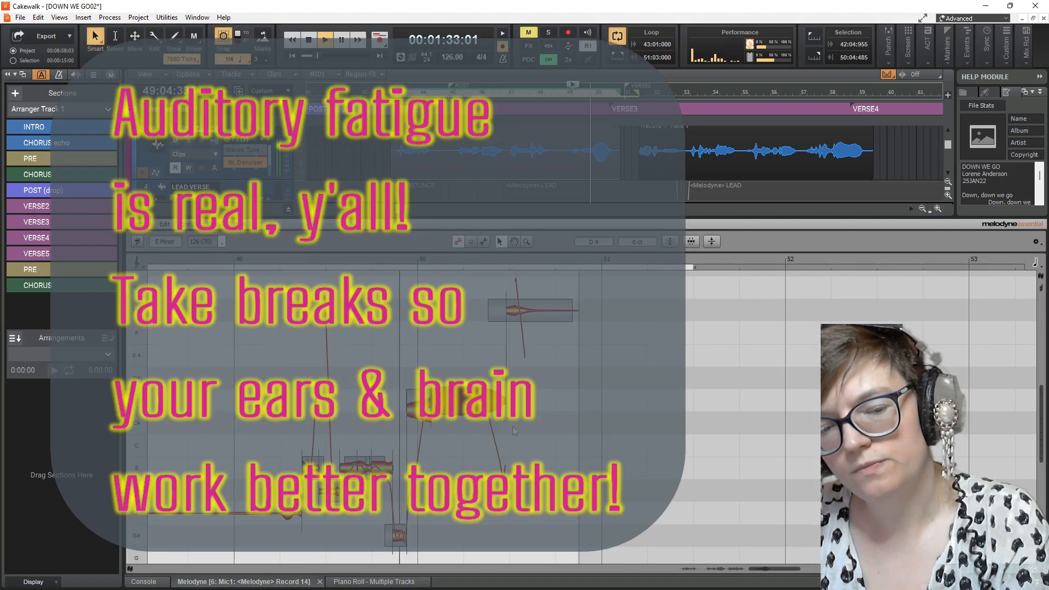
key(space)
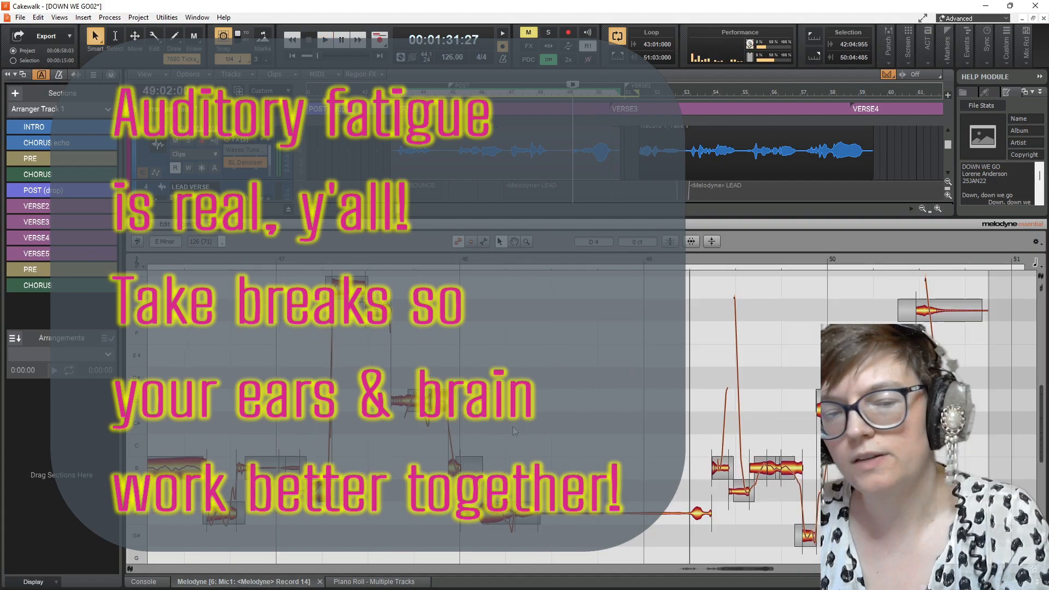
drag(721, 568, 782, 568)
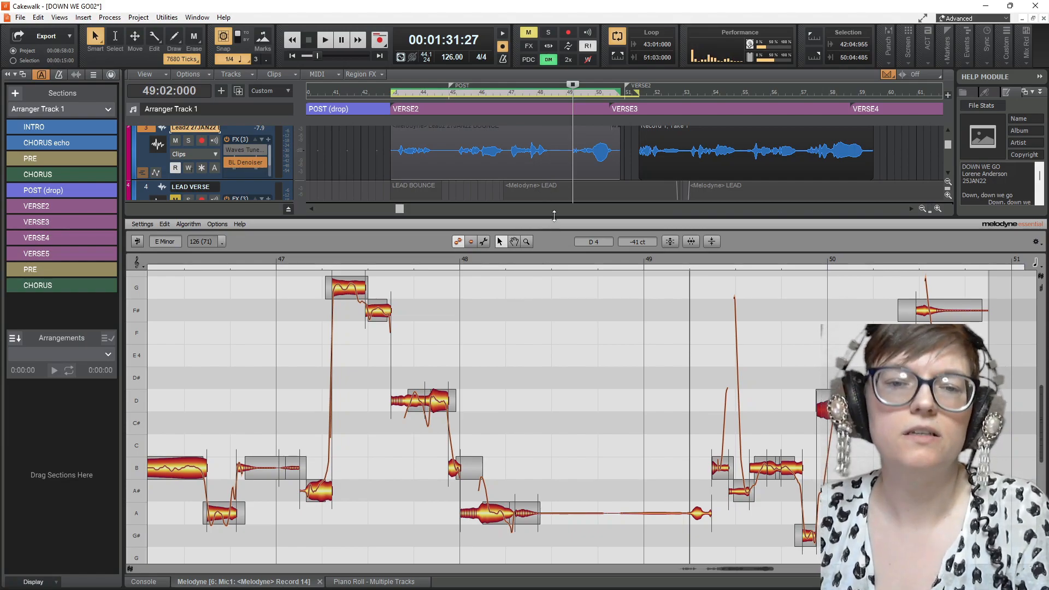
Step: Reduce the Melodyne editor's height to show the vocal tracks from track 1 and select the bounced VERSE2 clip
drag(554, 216, 558, 420)
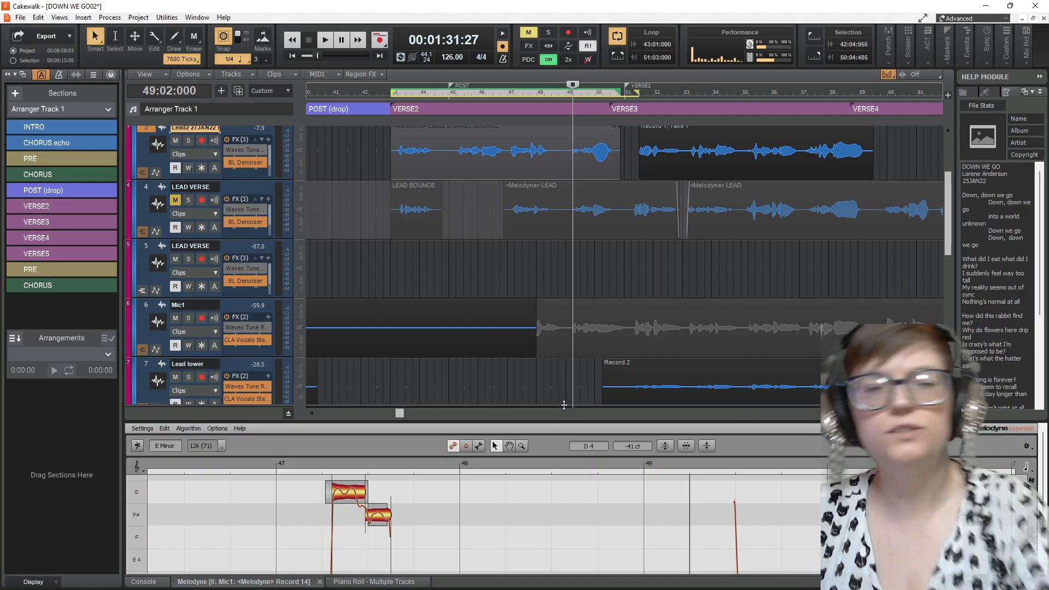
scroll(562, 270, up, 2)
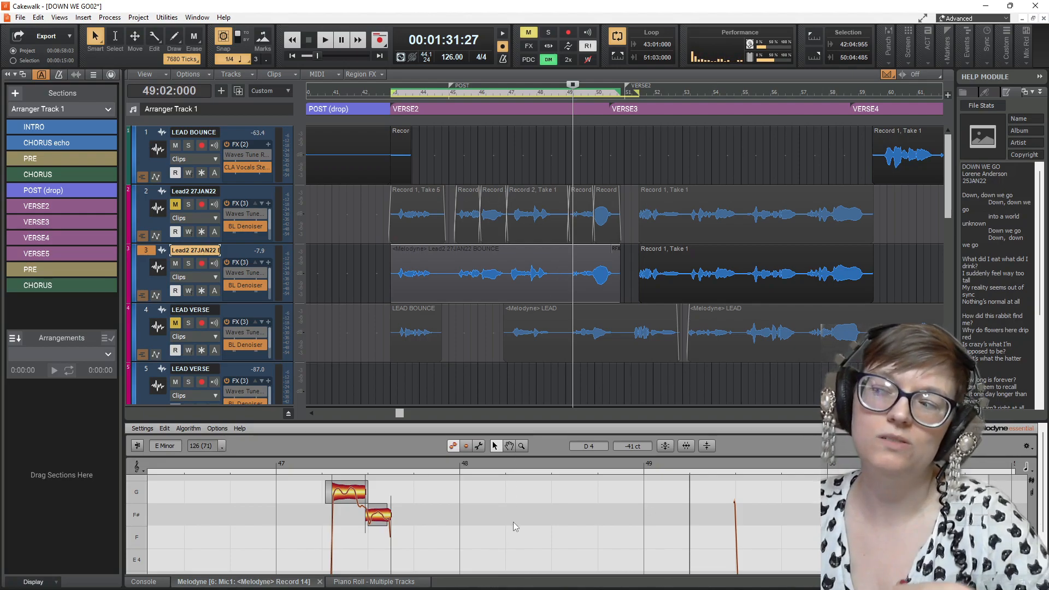
click(485, 268)
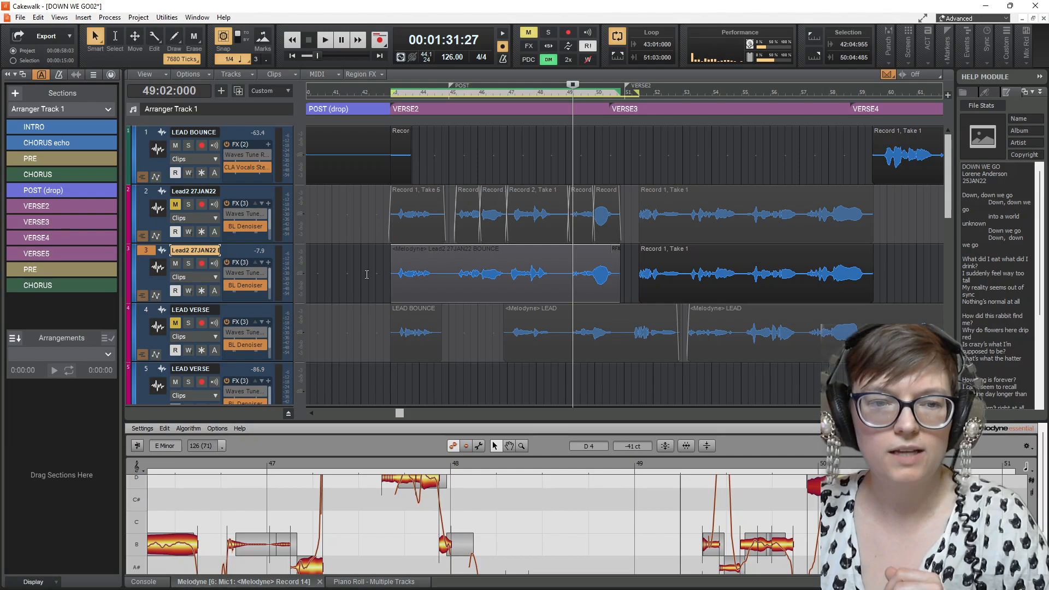
Step: Bounce the Melodyne-corrected VERSE2 clip on track 3 to render its pitch edits, open its waveform for inspection, and select it
right_click(467, 264)
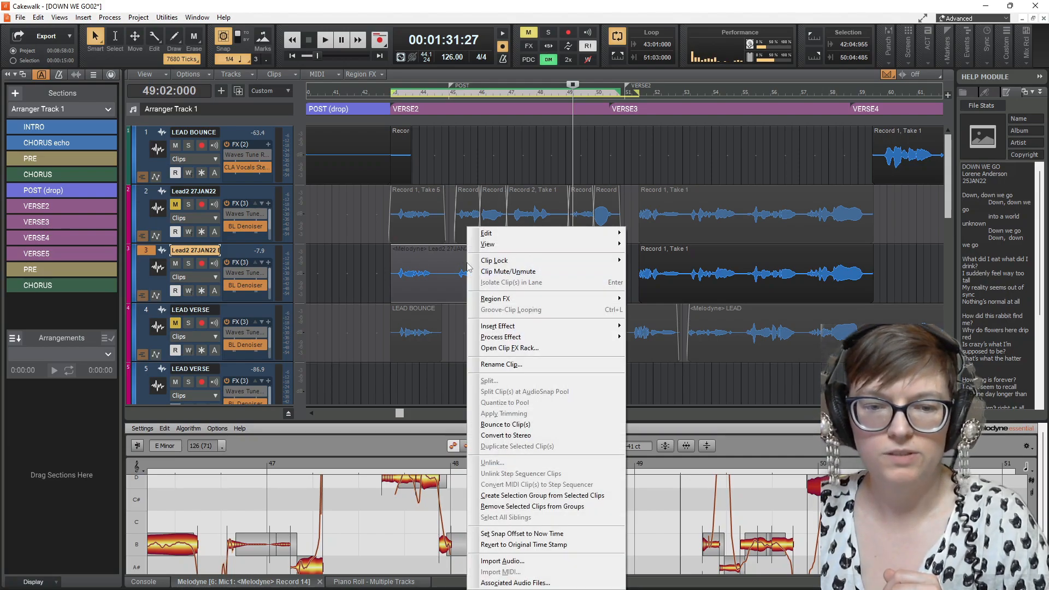
click(516, 426)
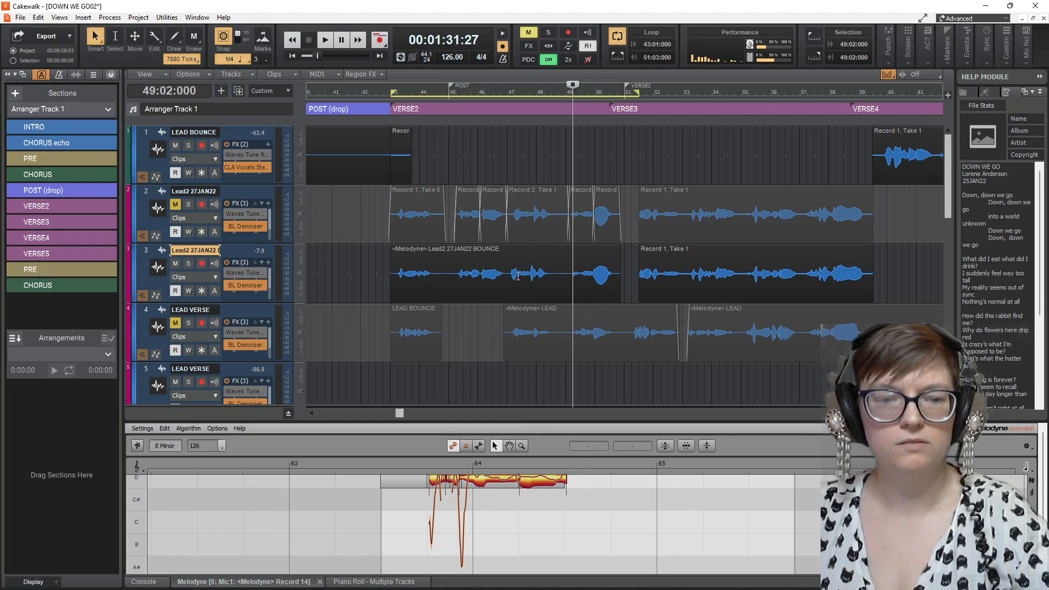
click(519, 275)
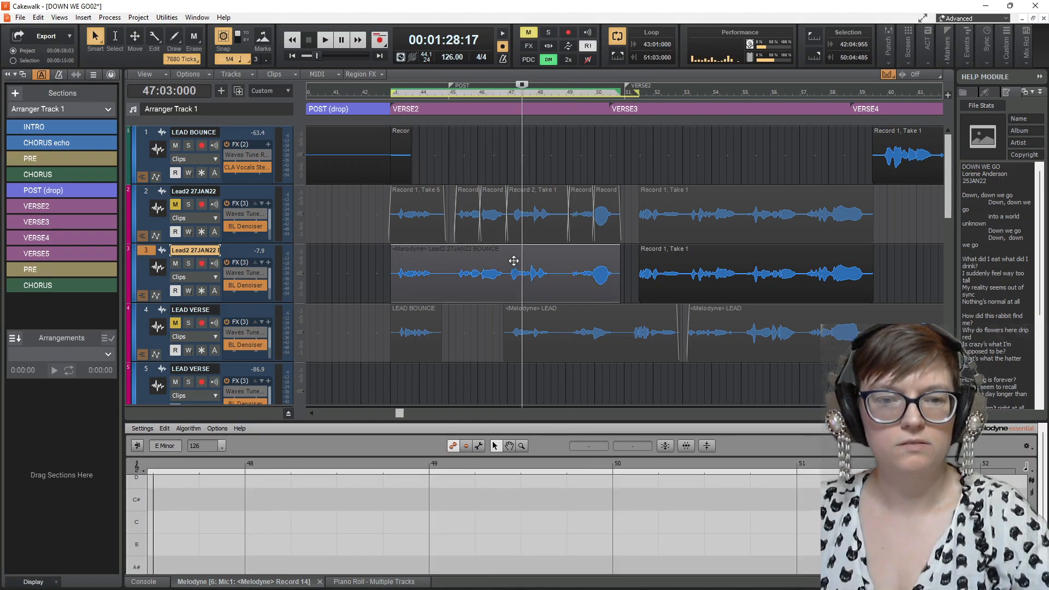
double_click(513, 260)
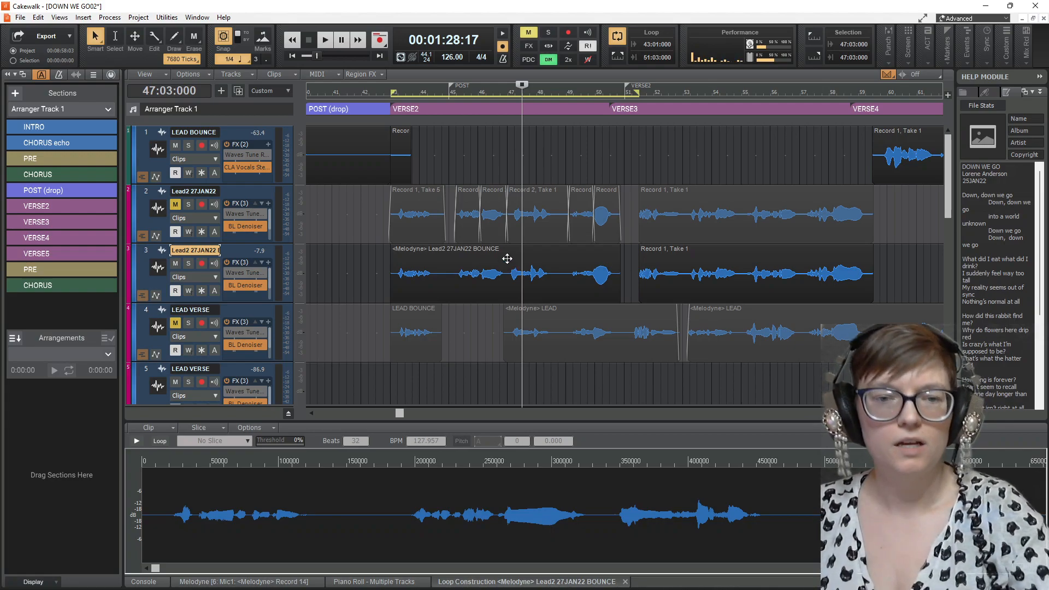
click(508, 259)
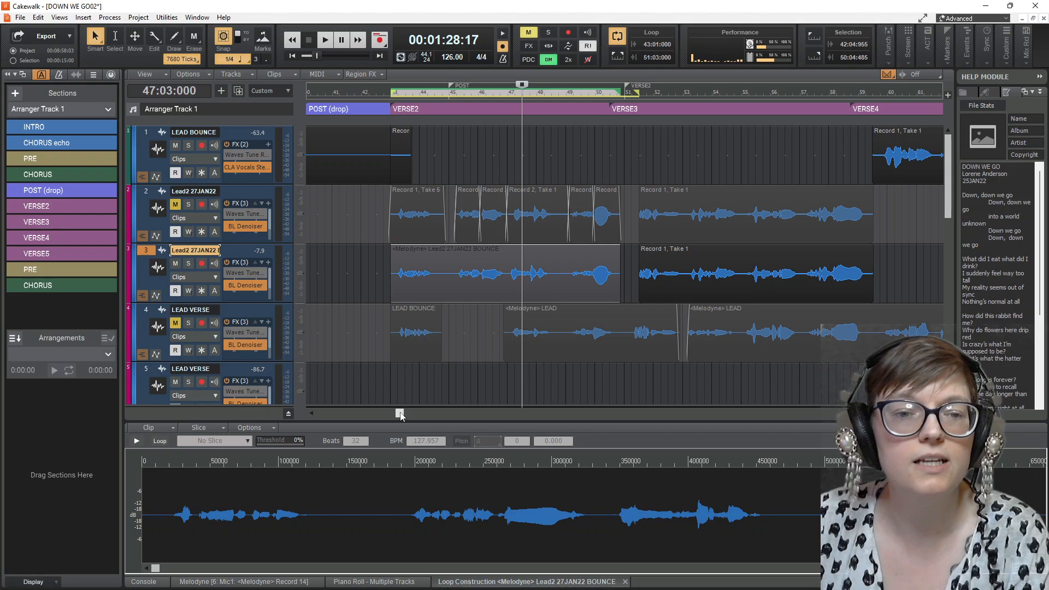
Step: Split the bounced phrase on track 3 at 46:01:240 and nudge its second piece to start at 46:01:280
drag(400, 413, 403, 414)
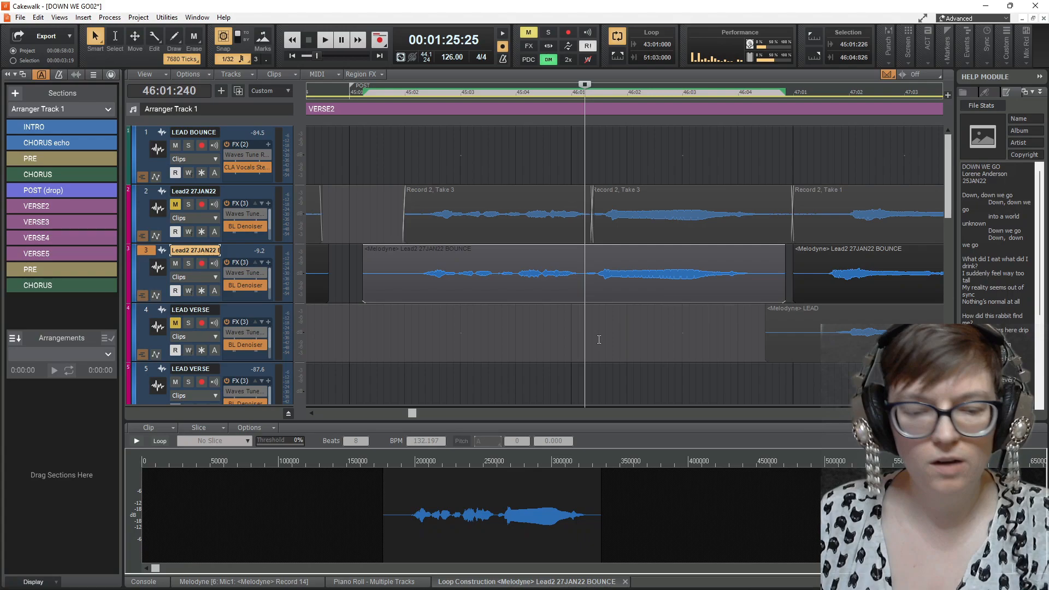
key(s)
click(622, 261)
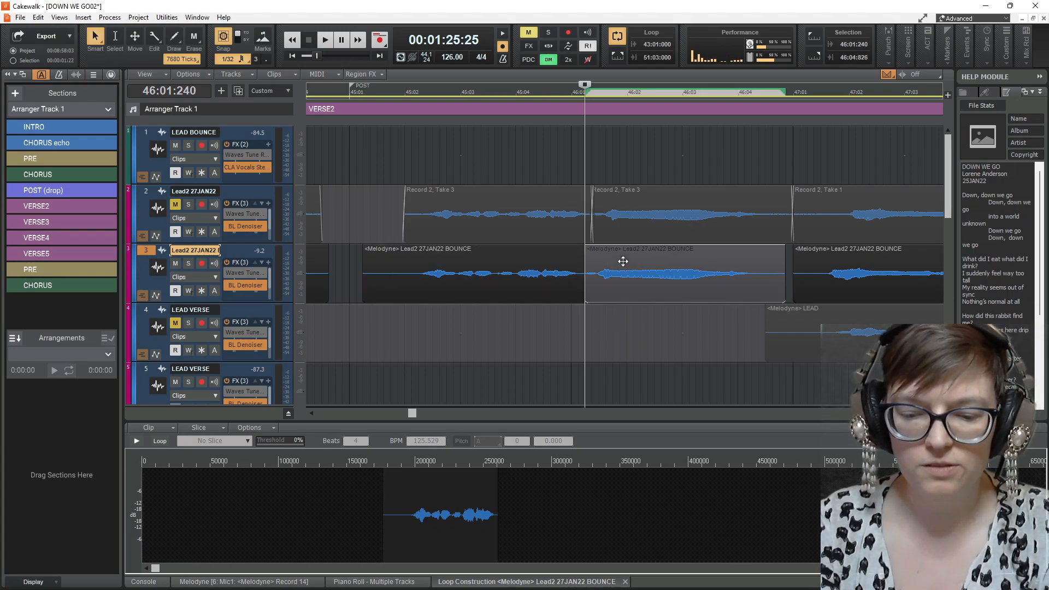
key(KP_3)
key(KP_3)
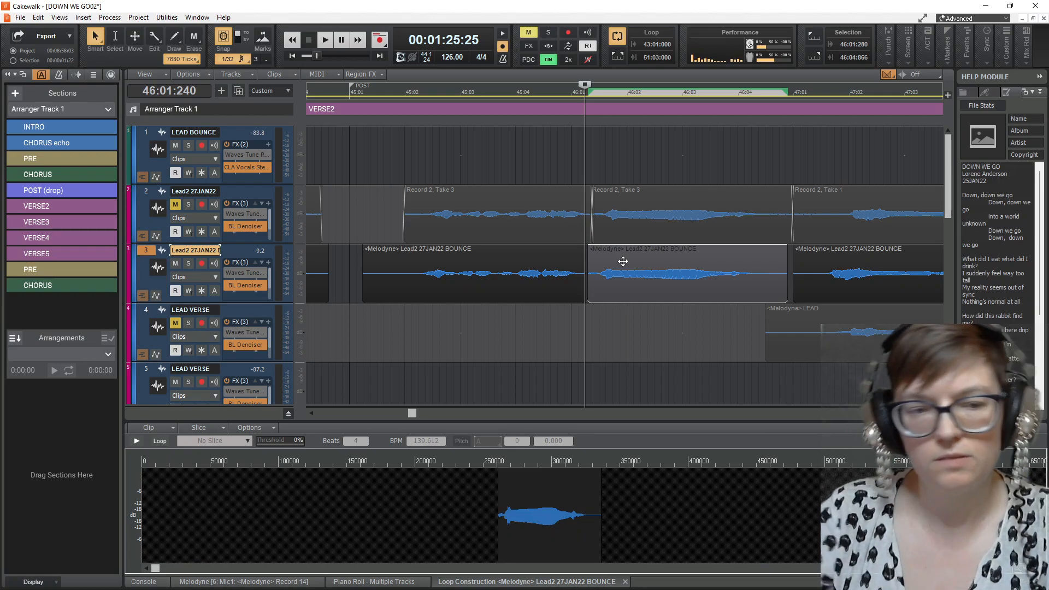
Step: Deselect the nudged piece, turn off Dim Solo, and return the playback position to 42:04:000 before VERSE2
click(351, 308)
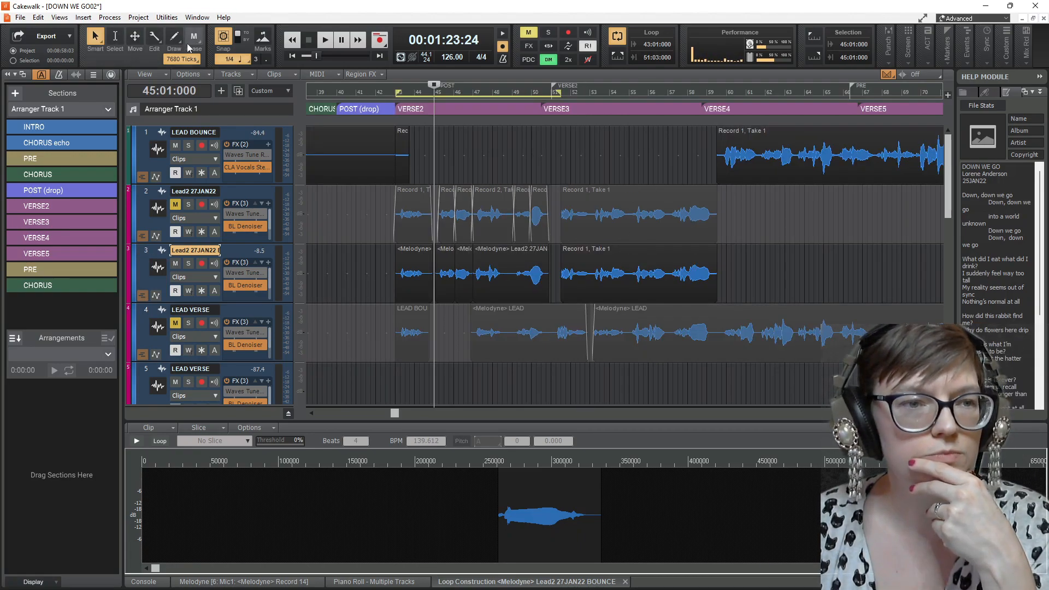
click(548, 60)
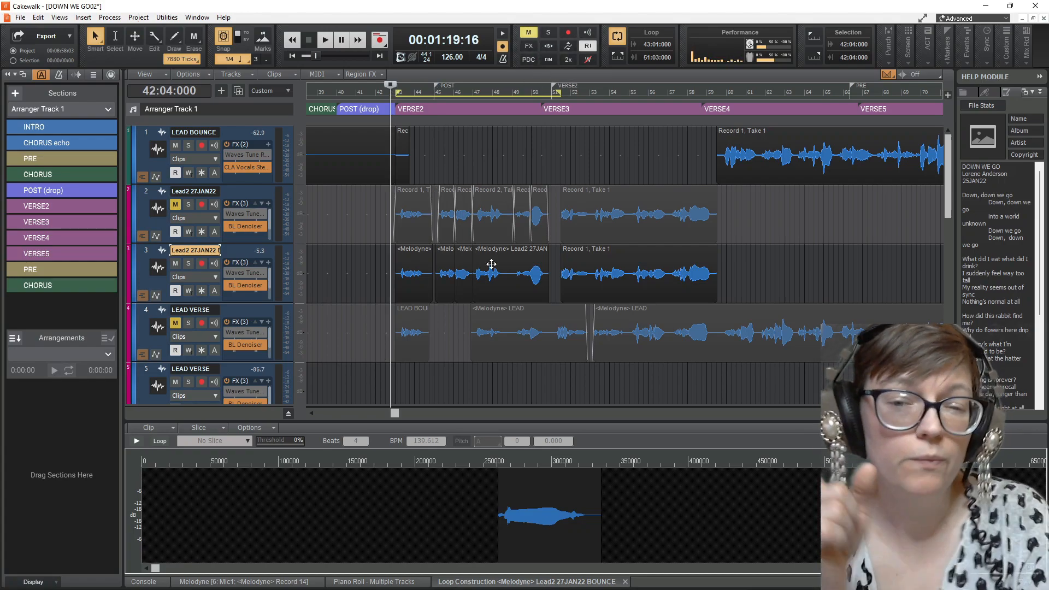